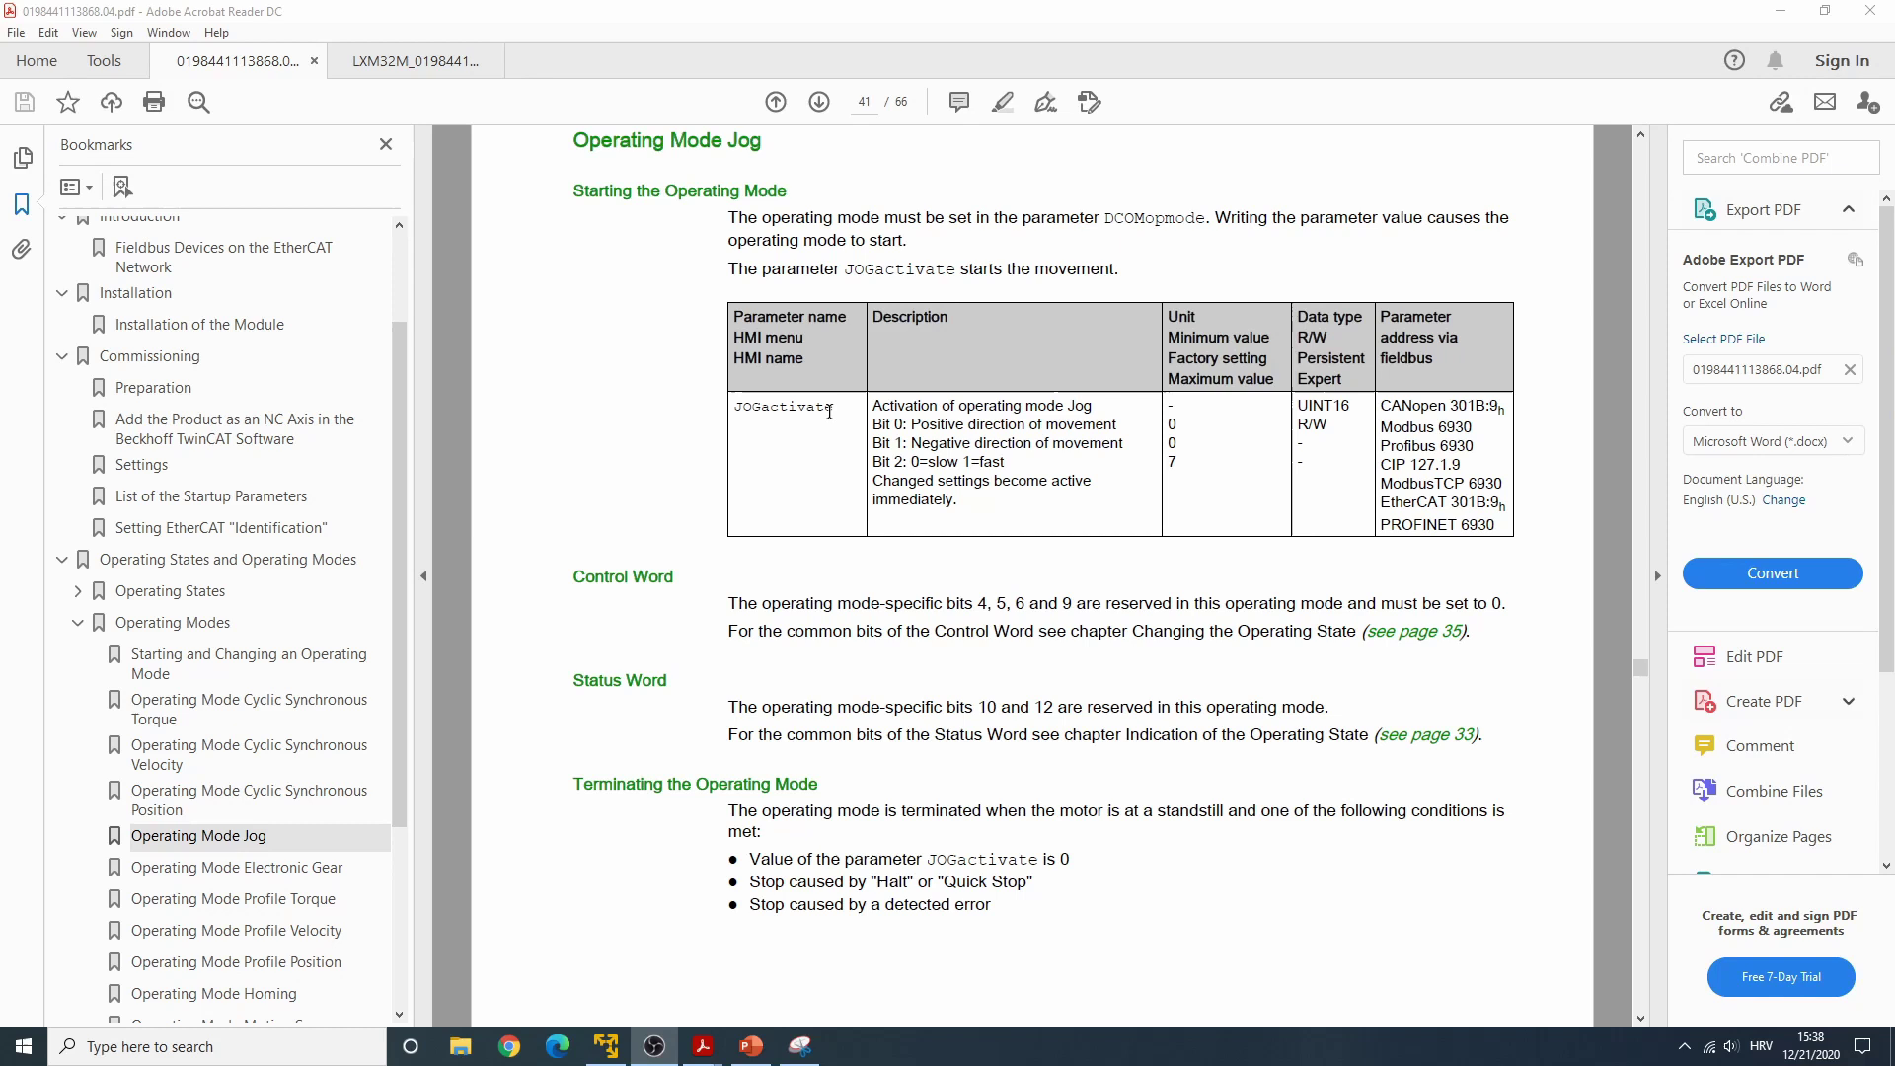
Highlight JOGactivate's EtherCAT address 301B:9h and its bit descriptions.
left_click_drag(1452, 504, 1505, 506)
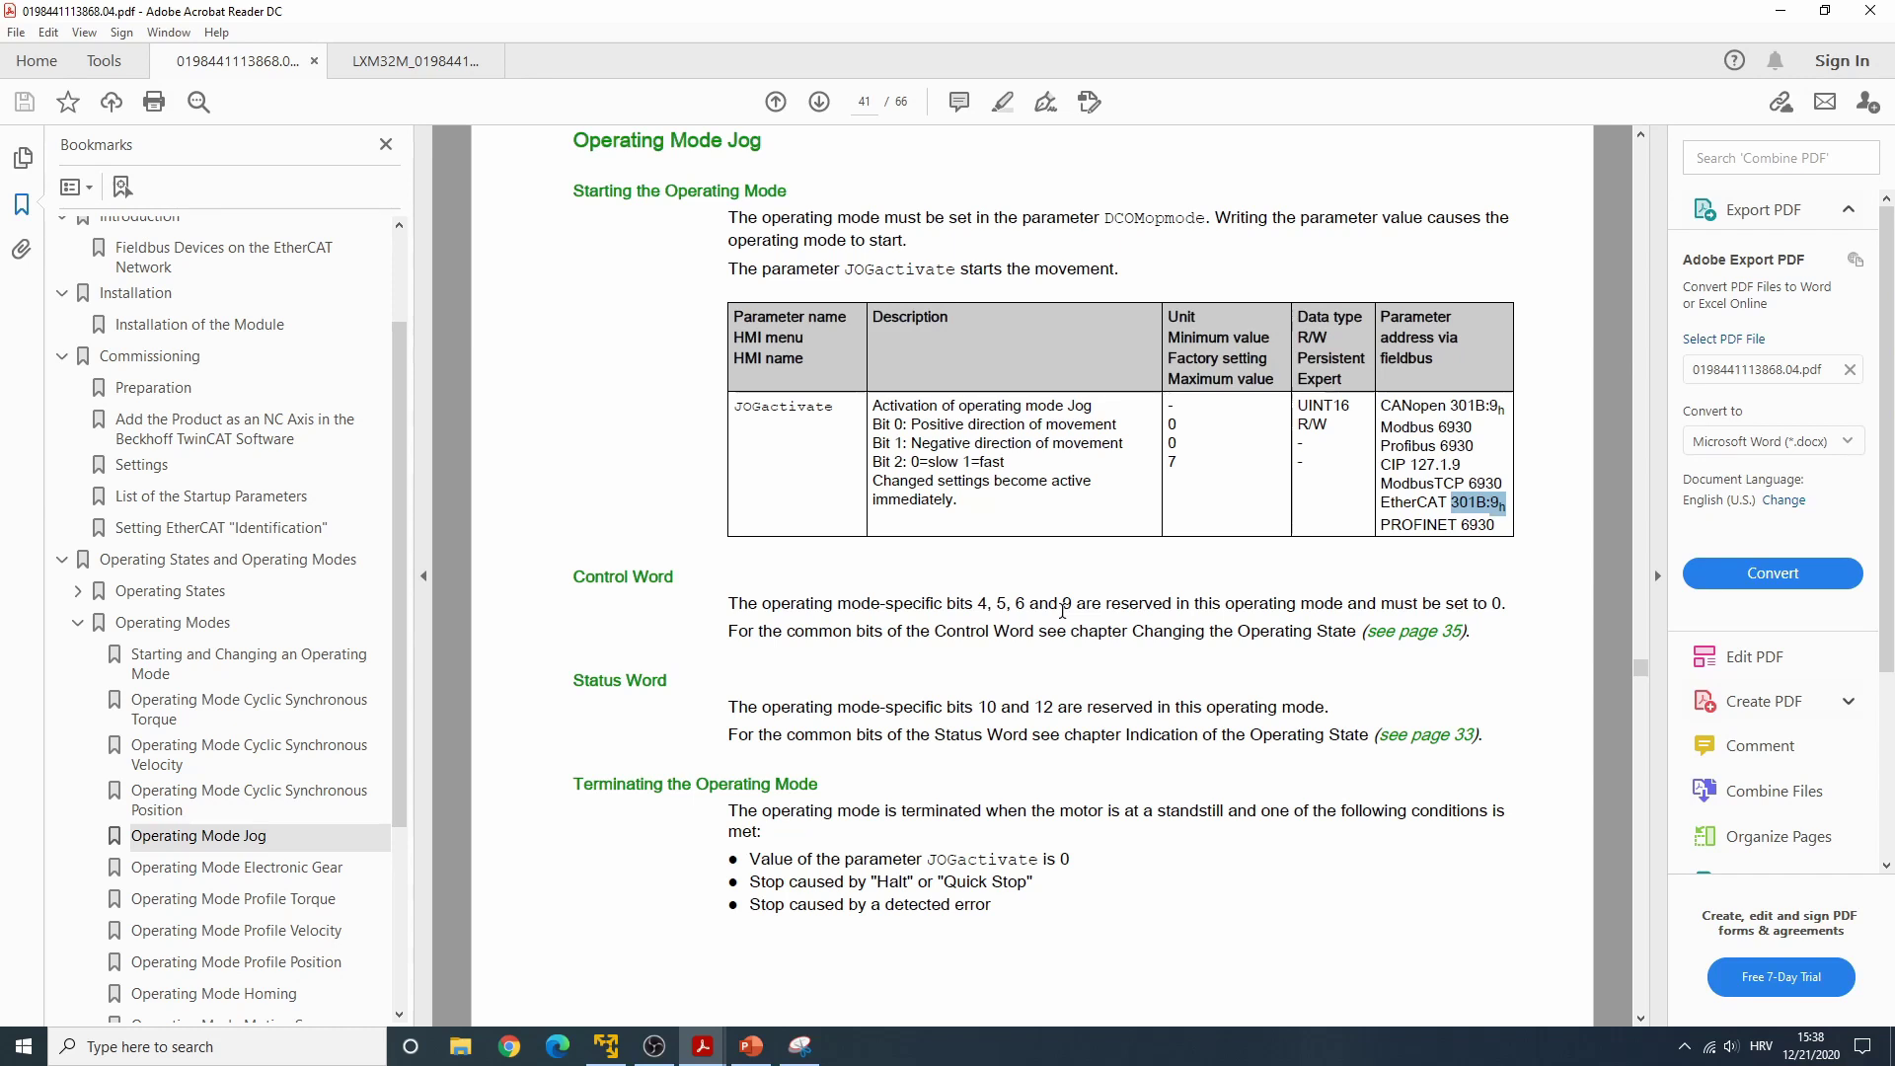
left_click(881, 423)
left_click_drag(873, 424, 897, 424)
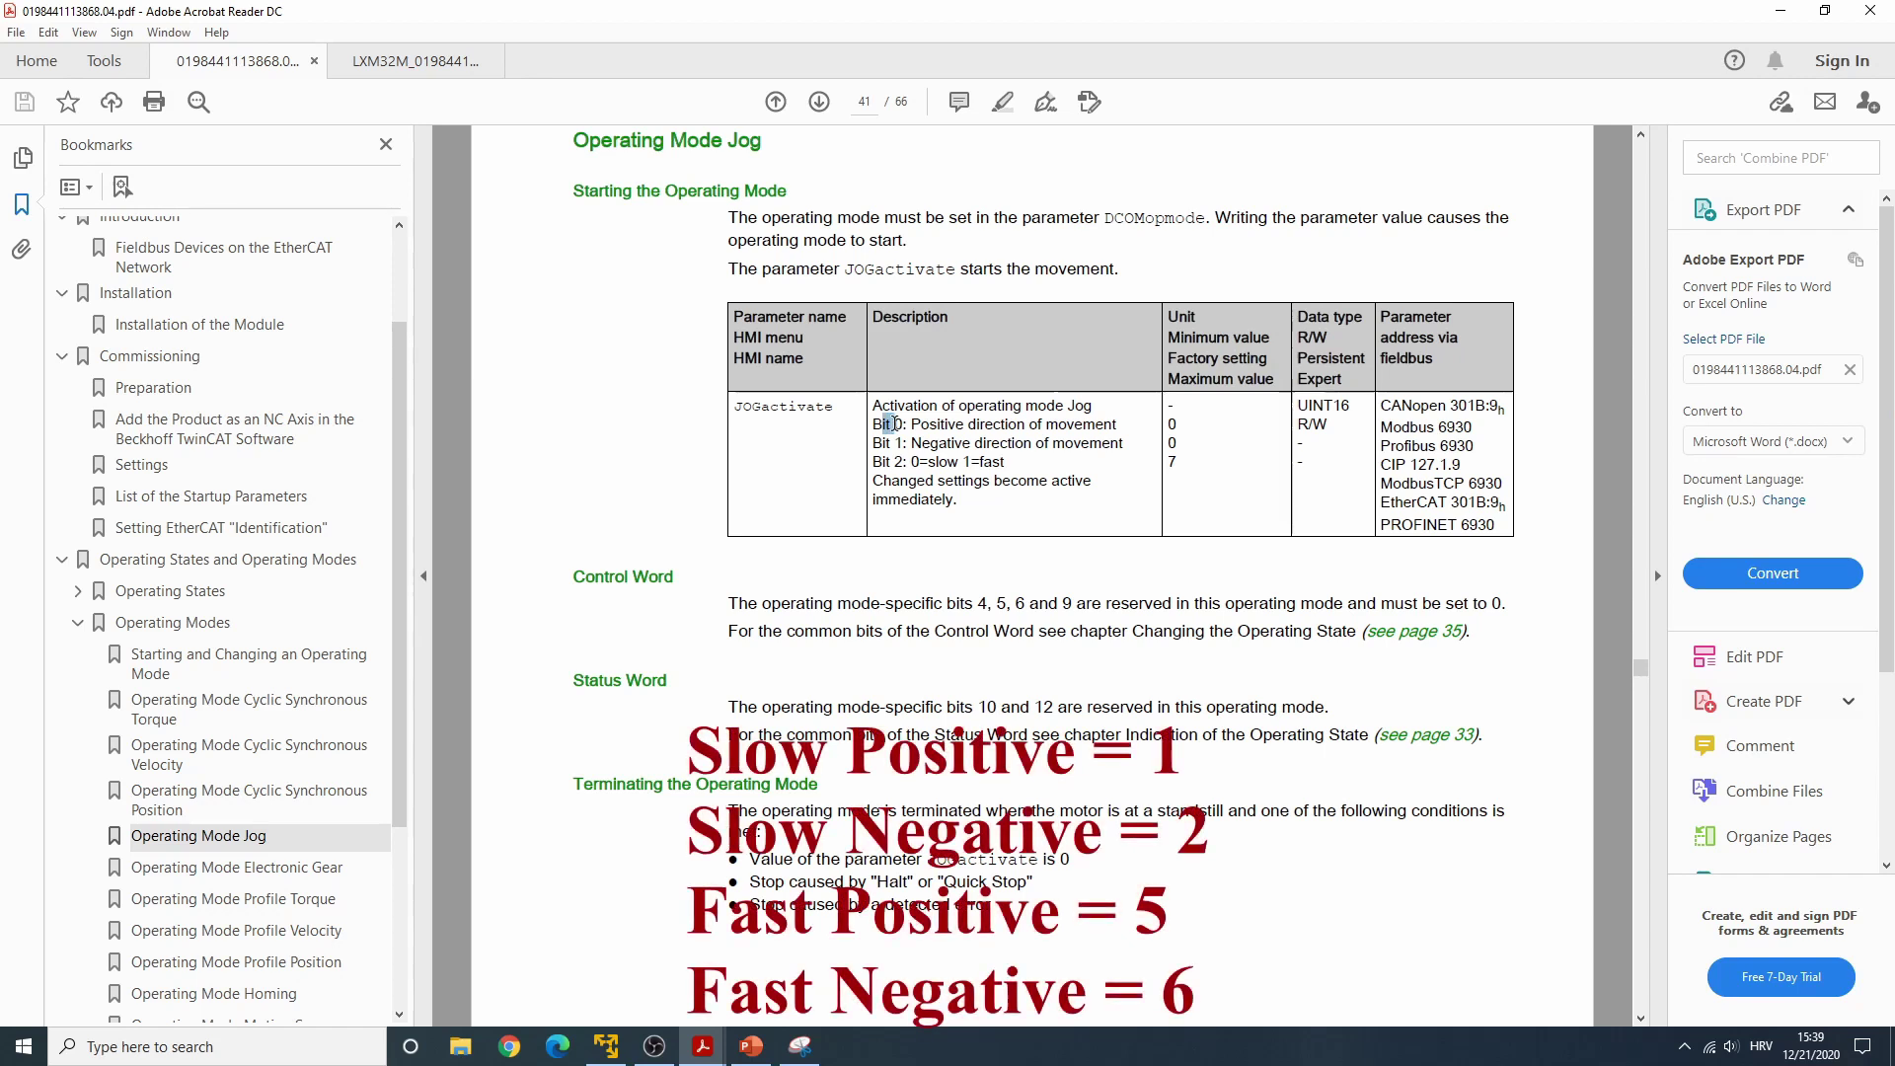
left_click(935, 429)
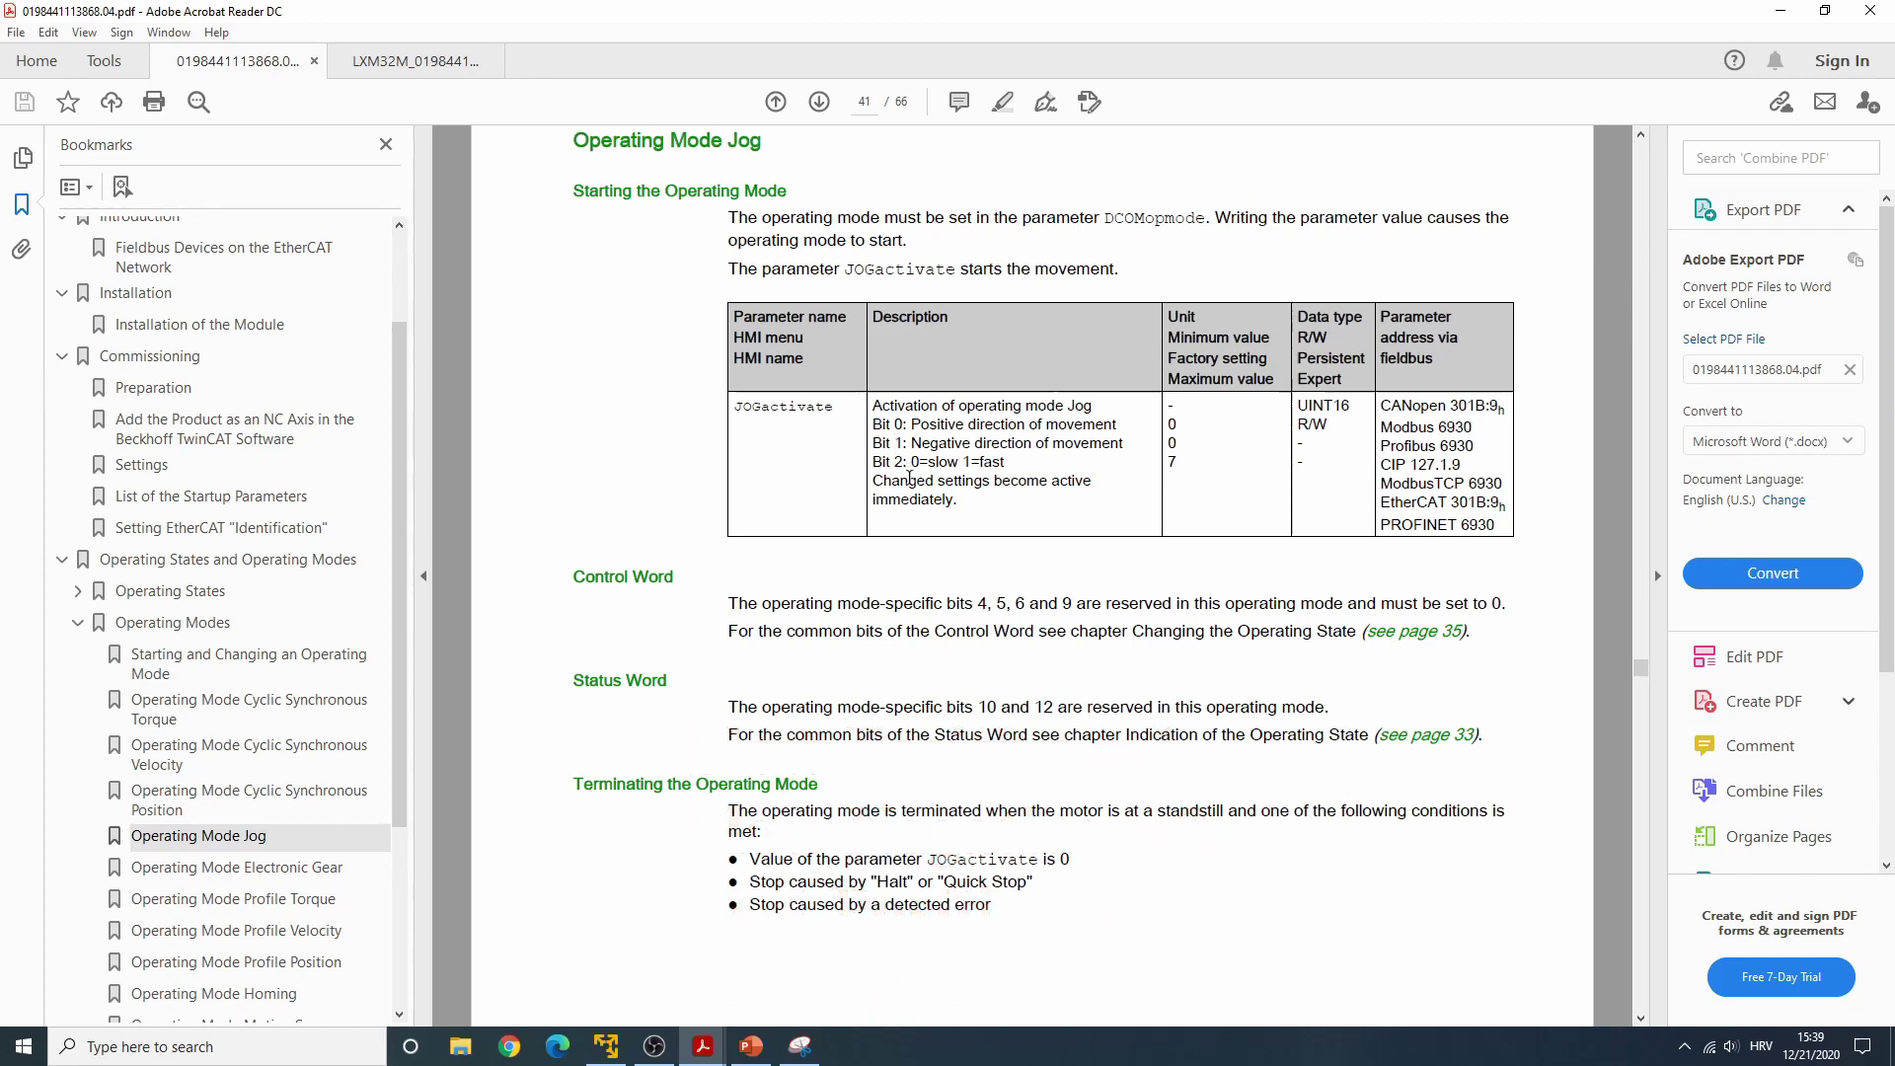
Go to the LXM32M manual's jog method table and highlight JOGmethod.
left_click(408, 63)
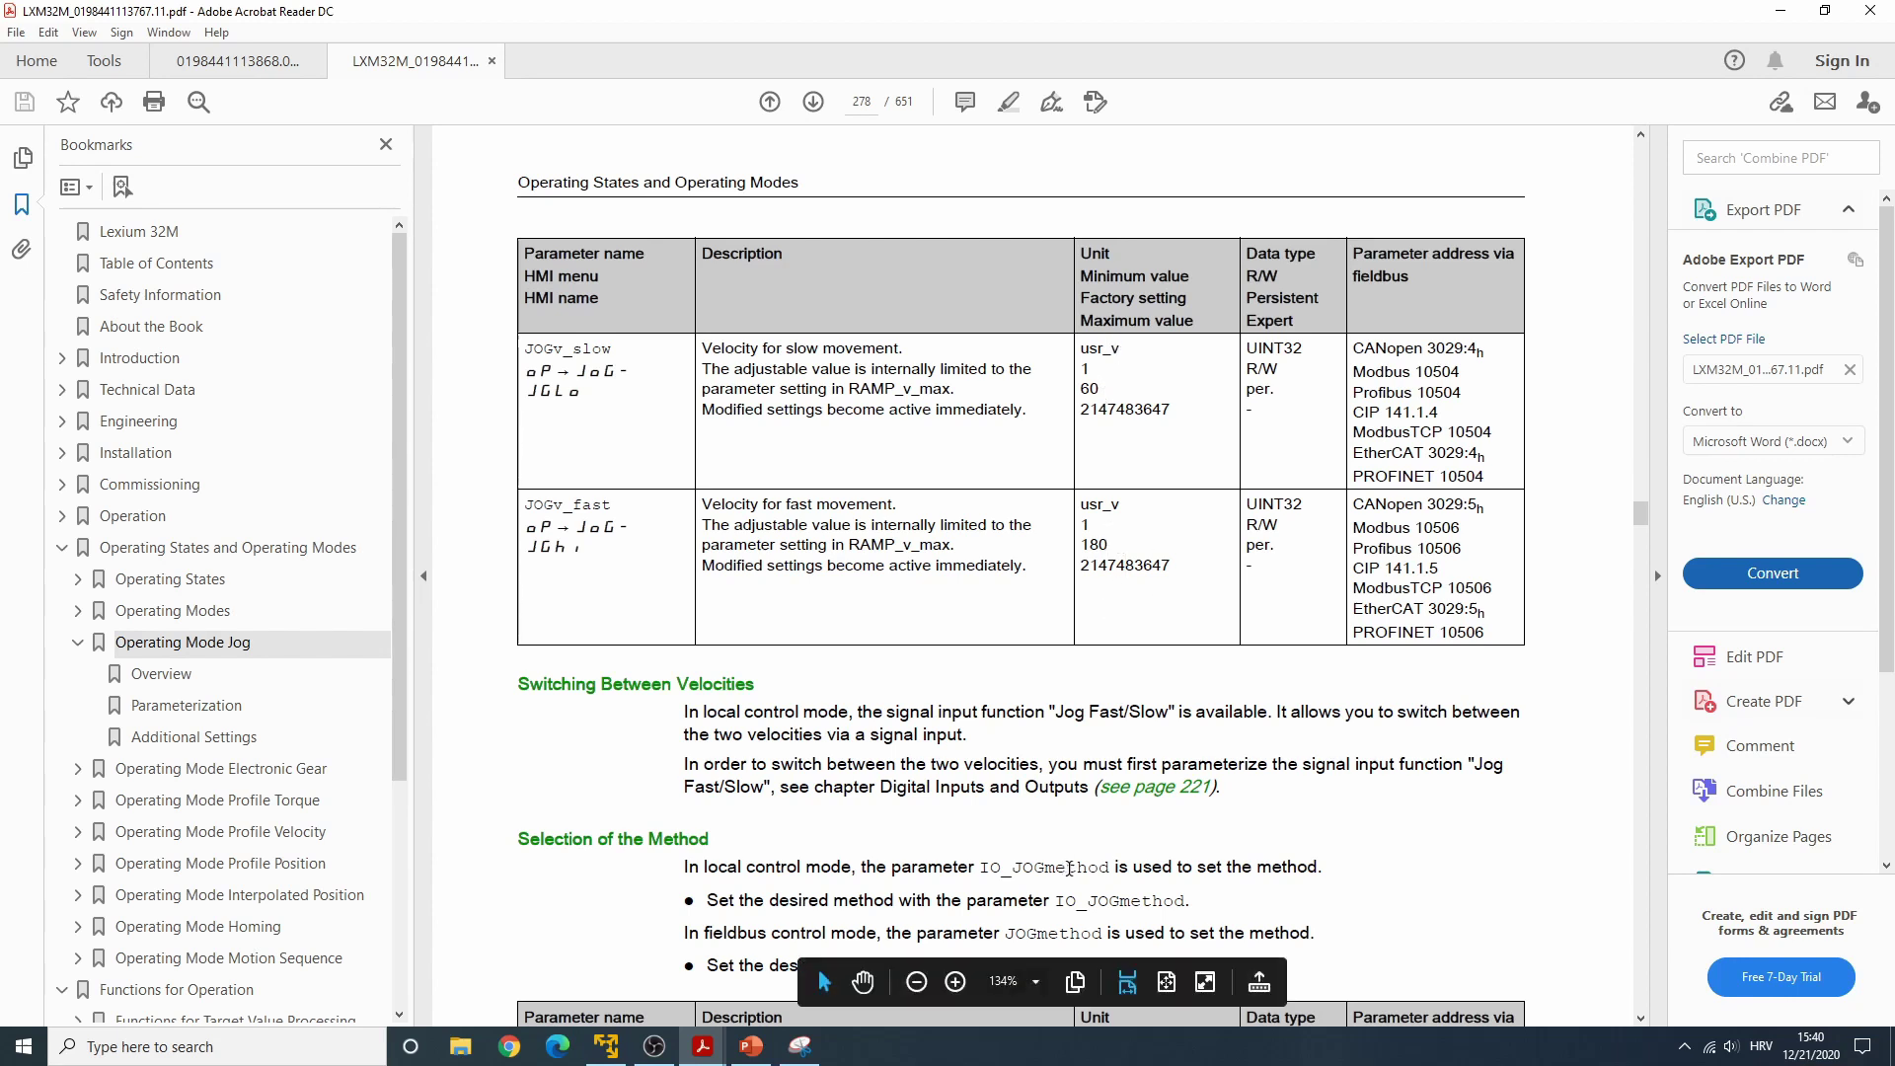
scroll(1069, 859, "down", 1)
scroll(1071, 860, "down", 2)
scroll(1069, 859, "down", 1)
scroll(1070, 857, "down", 2)
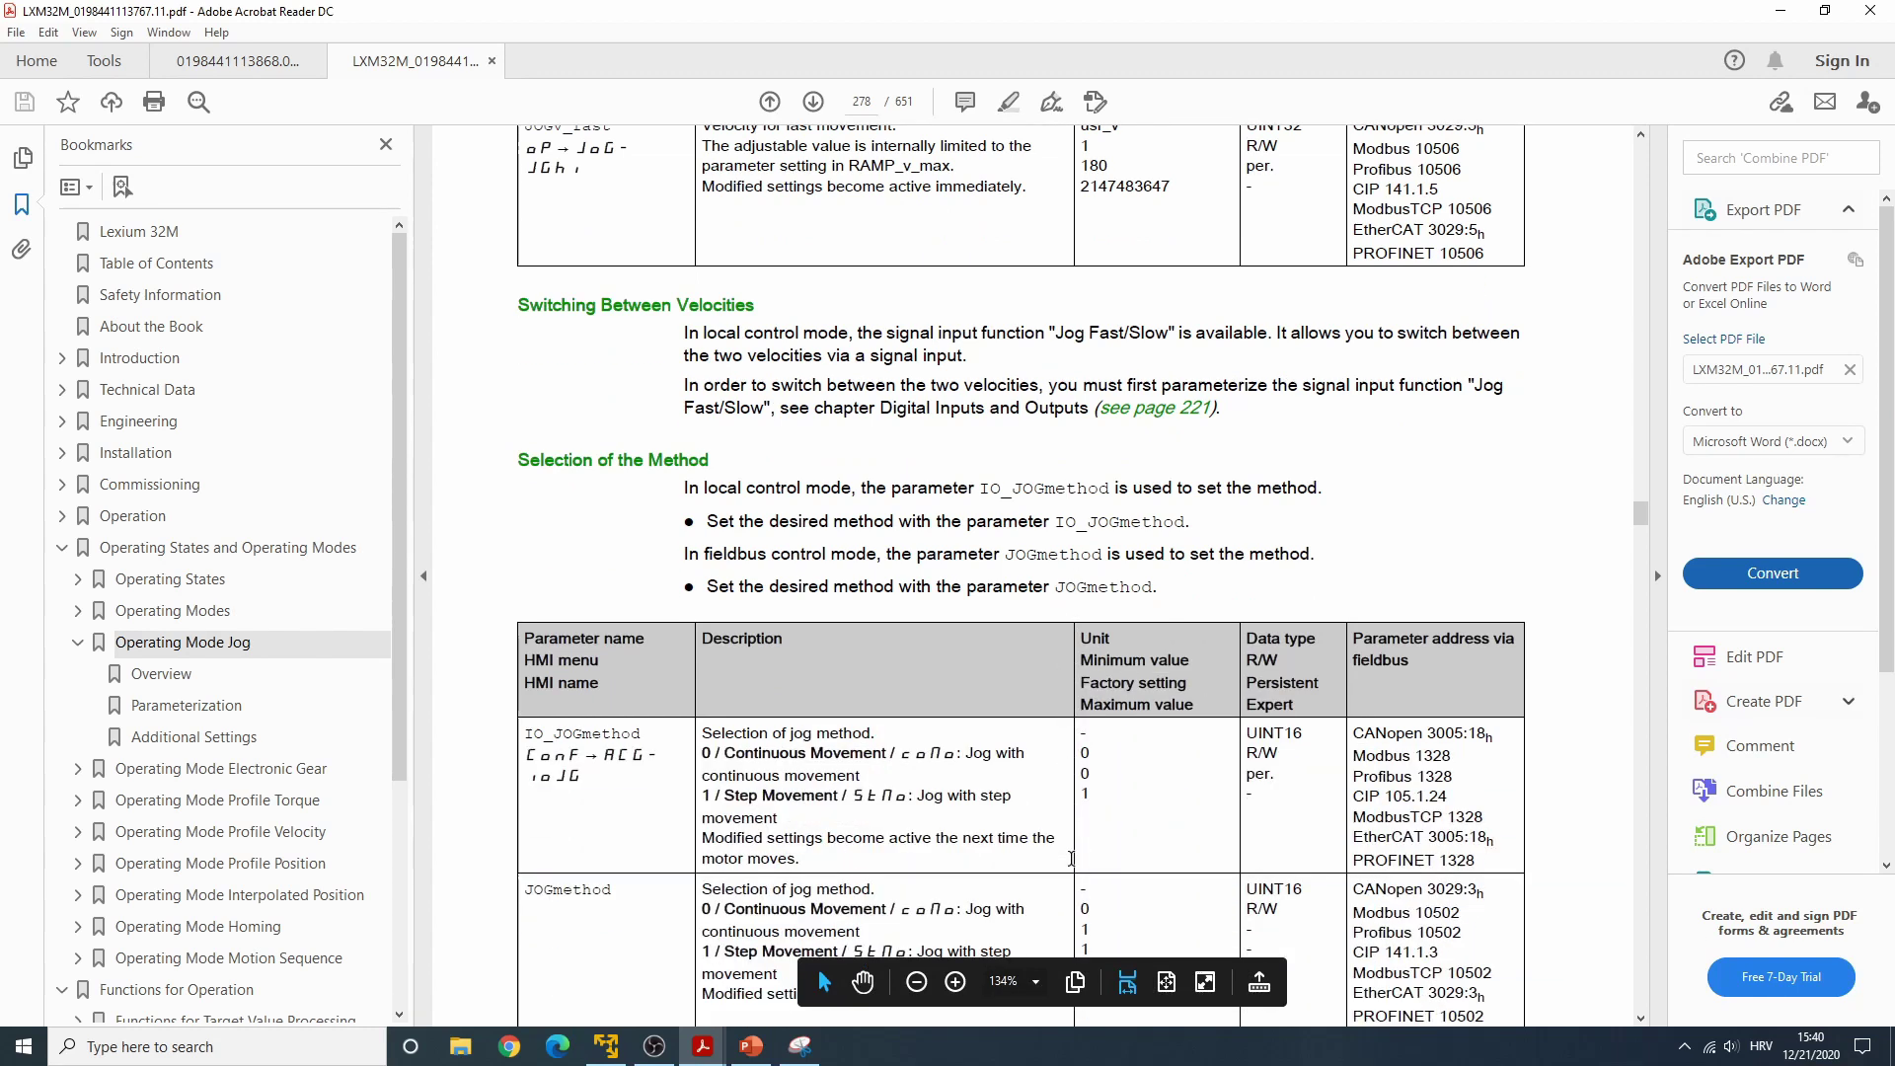
scroll(1071, 855, "down", 4)
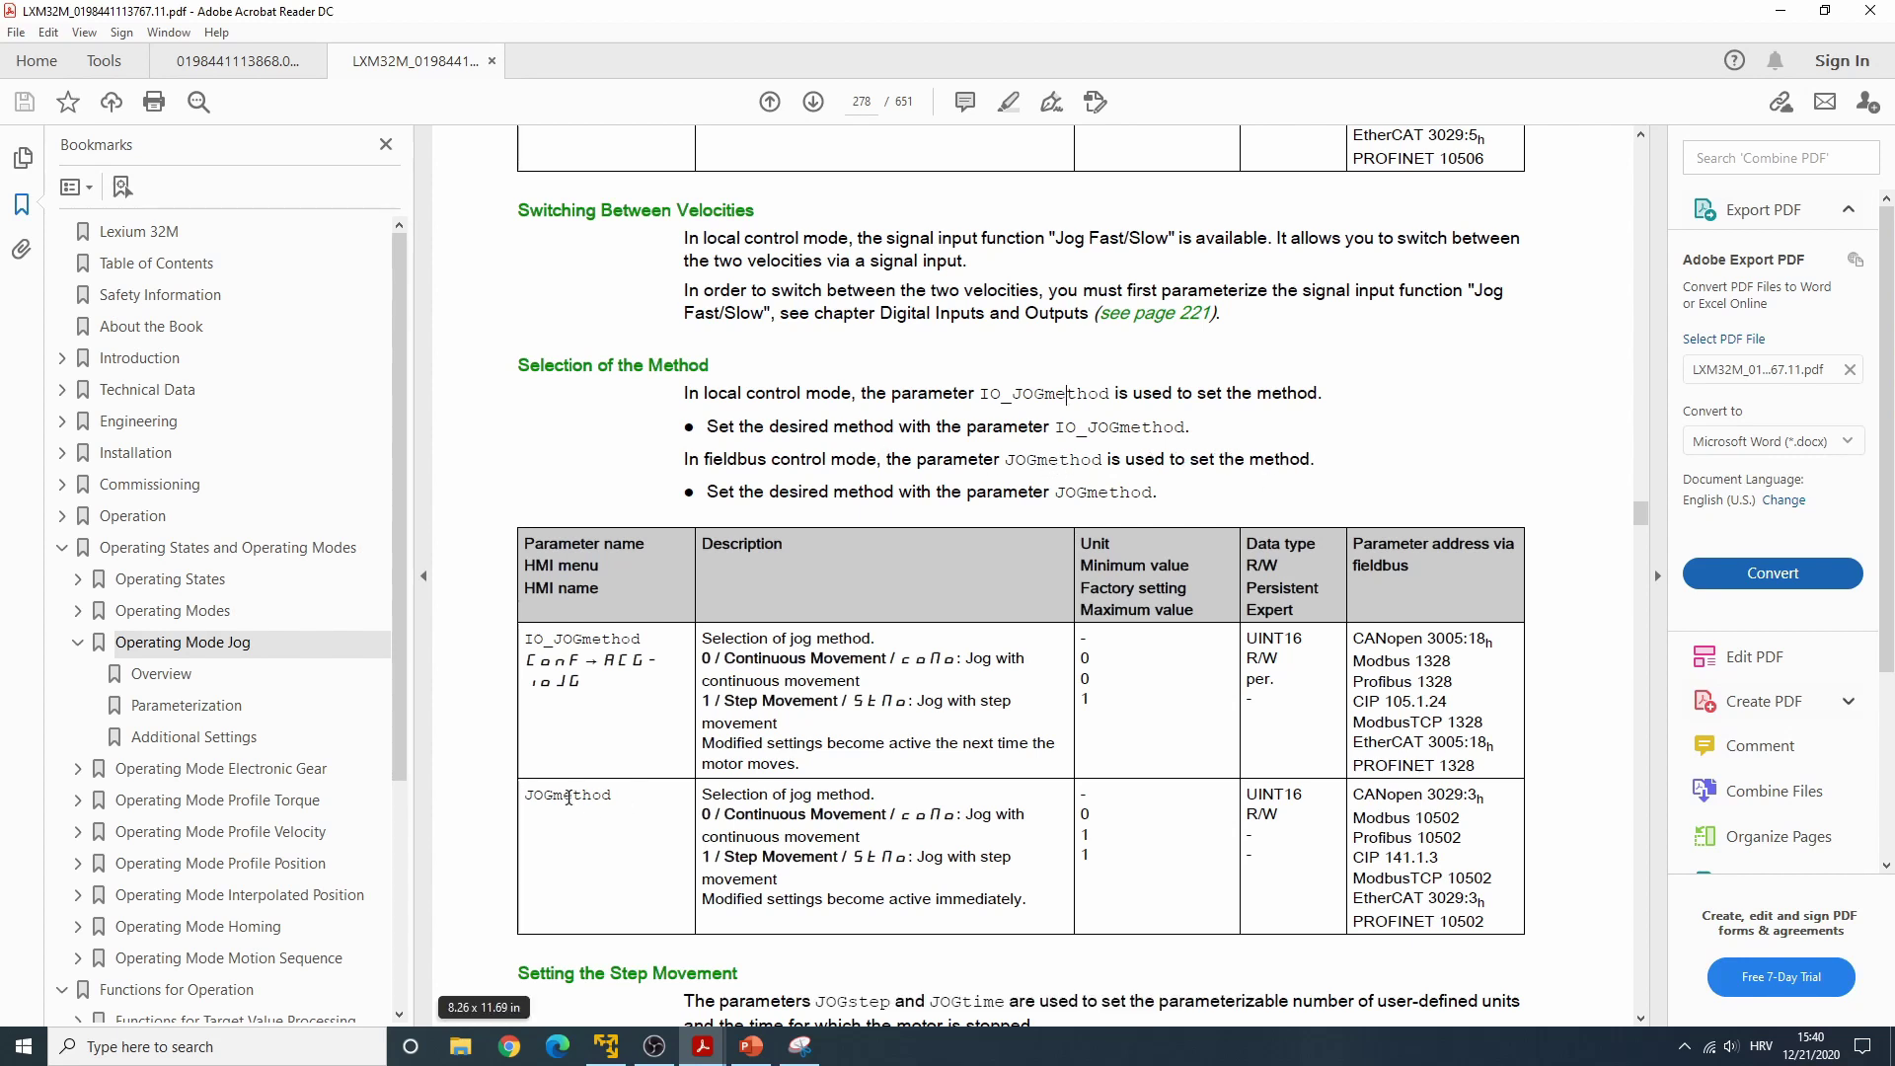
left_click_drag(563, 796, 604, 796)
left_click(607, 796)
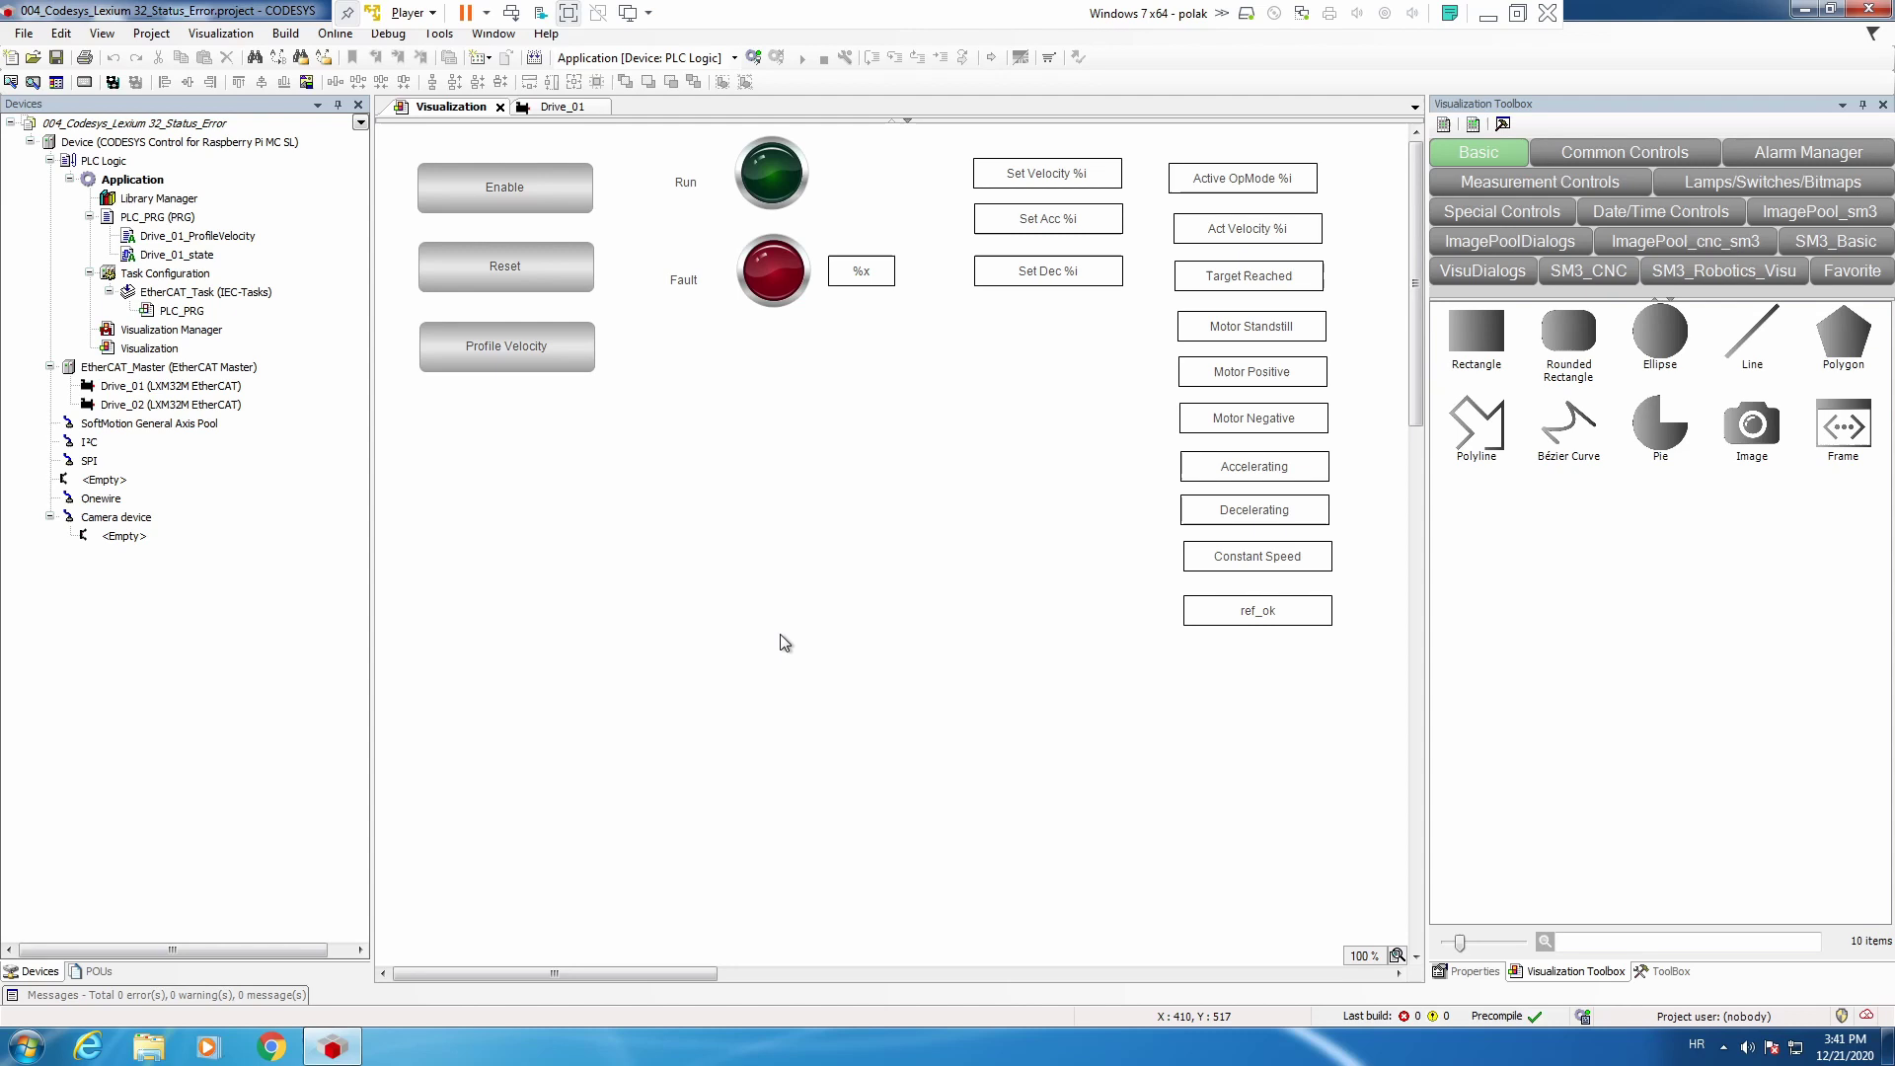
Add 3029:03 JOGmethod to Drive_01's startup parameters.
left_click(568, 113)
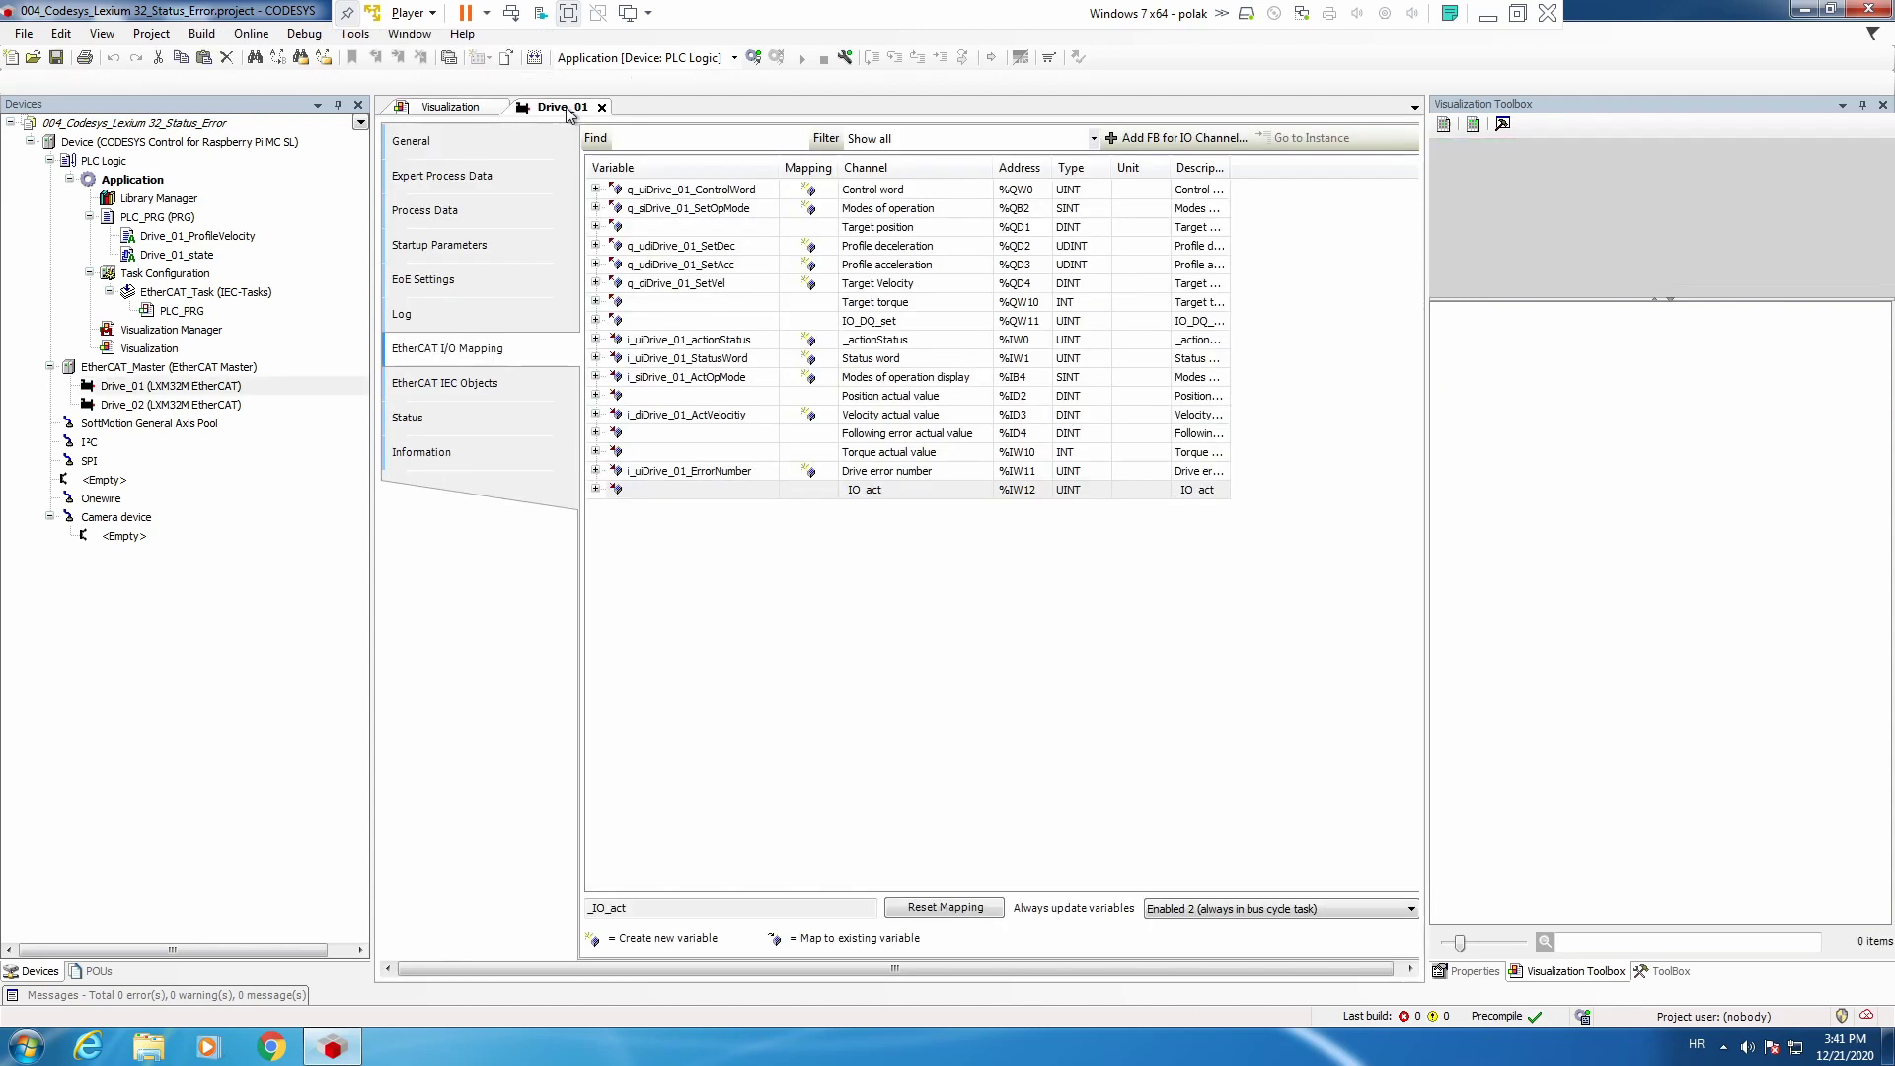
left_click(517, 247)
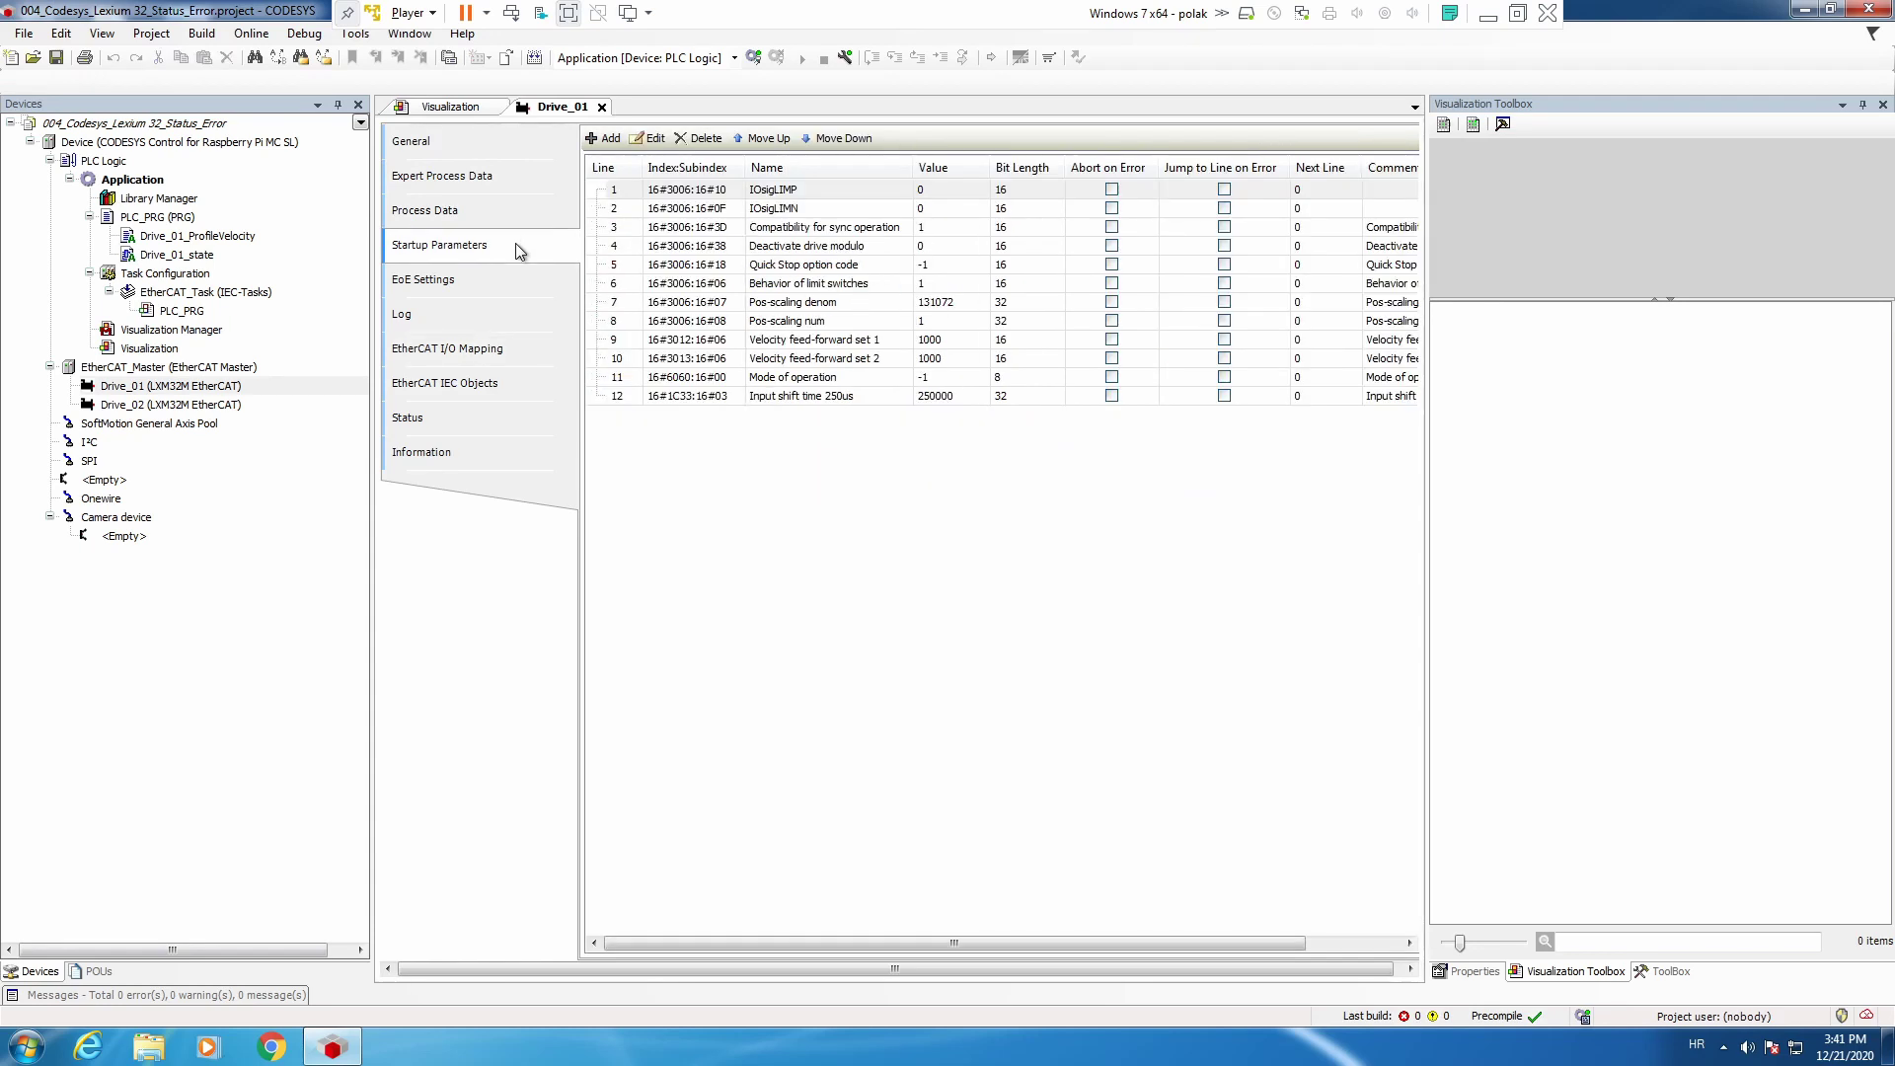
left_click(602, 142)
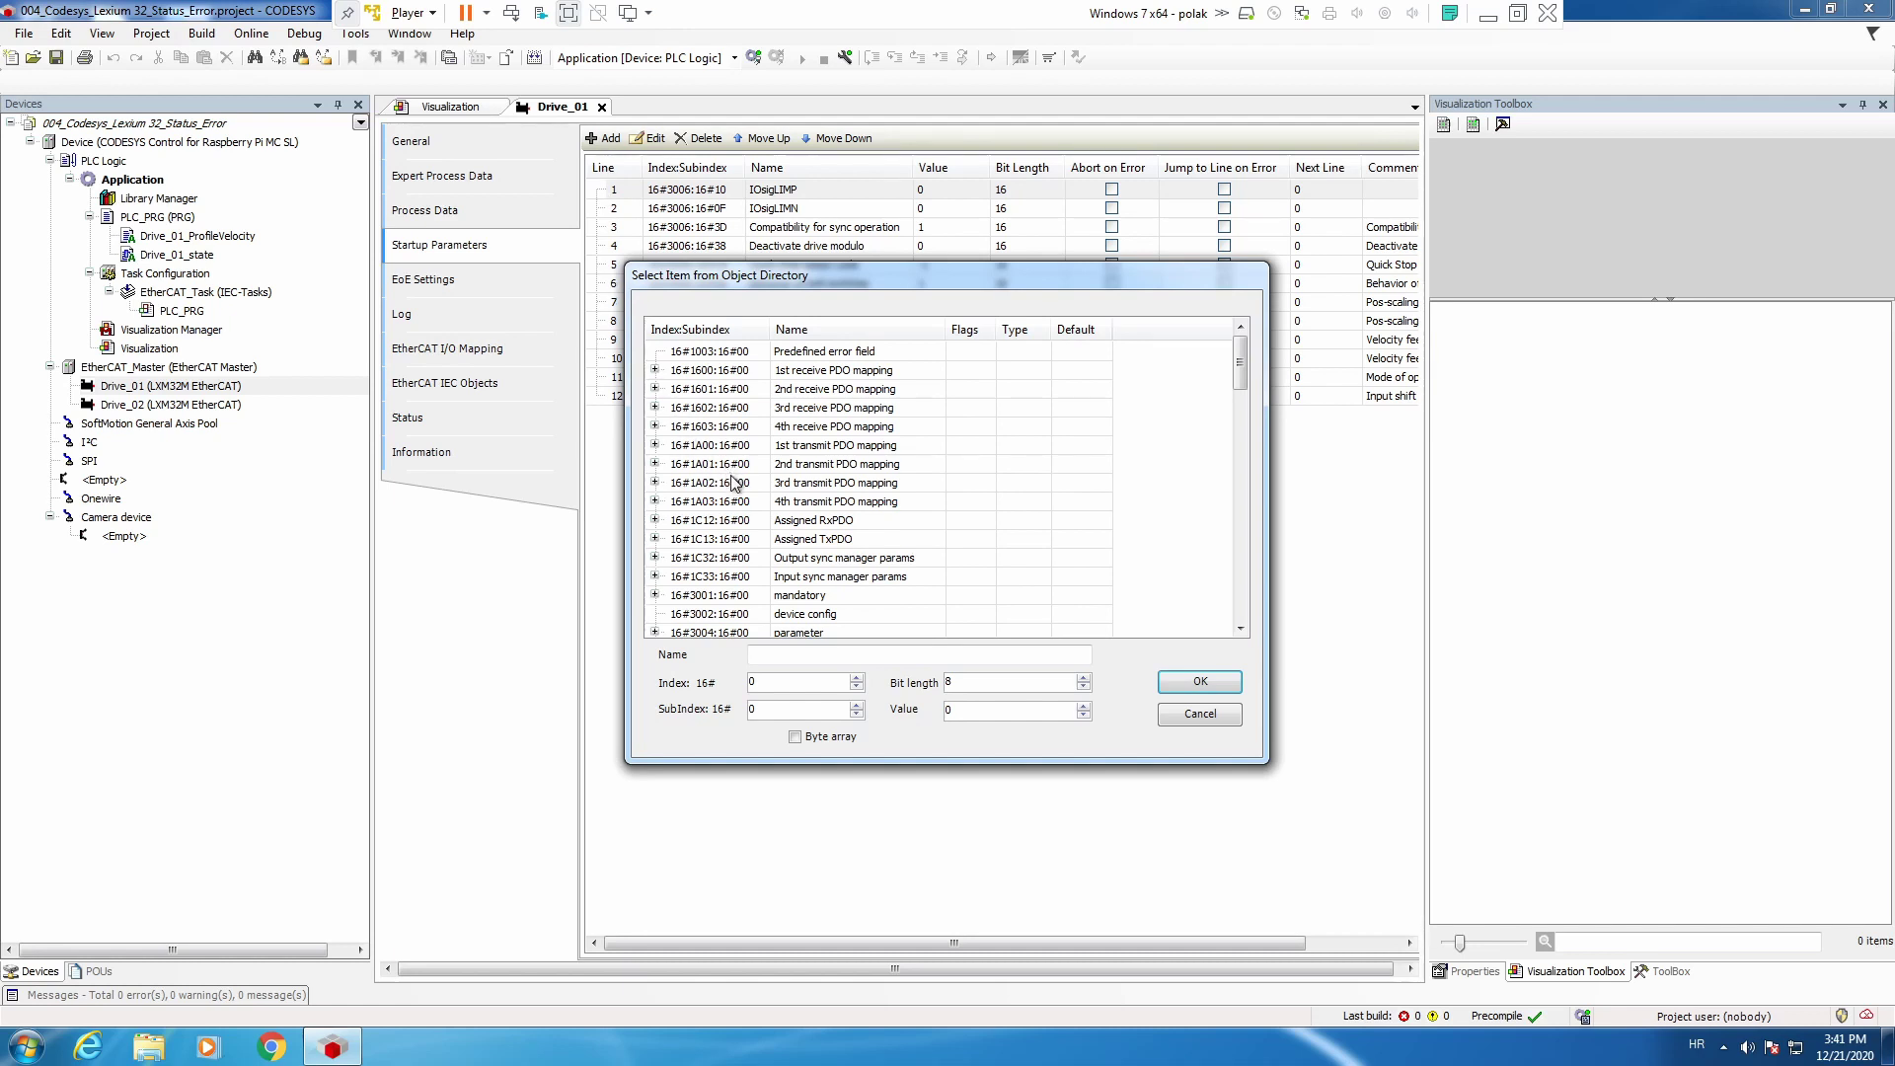
scroll(735, 483, "down", 2)
scroll(732, 489, "down", 3)
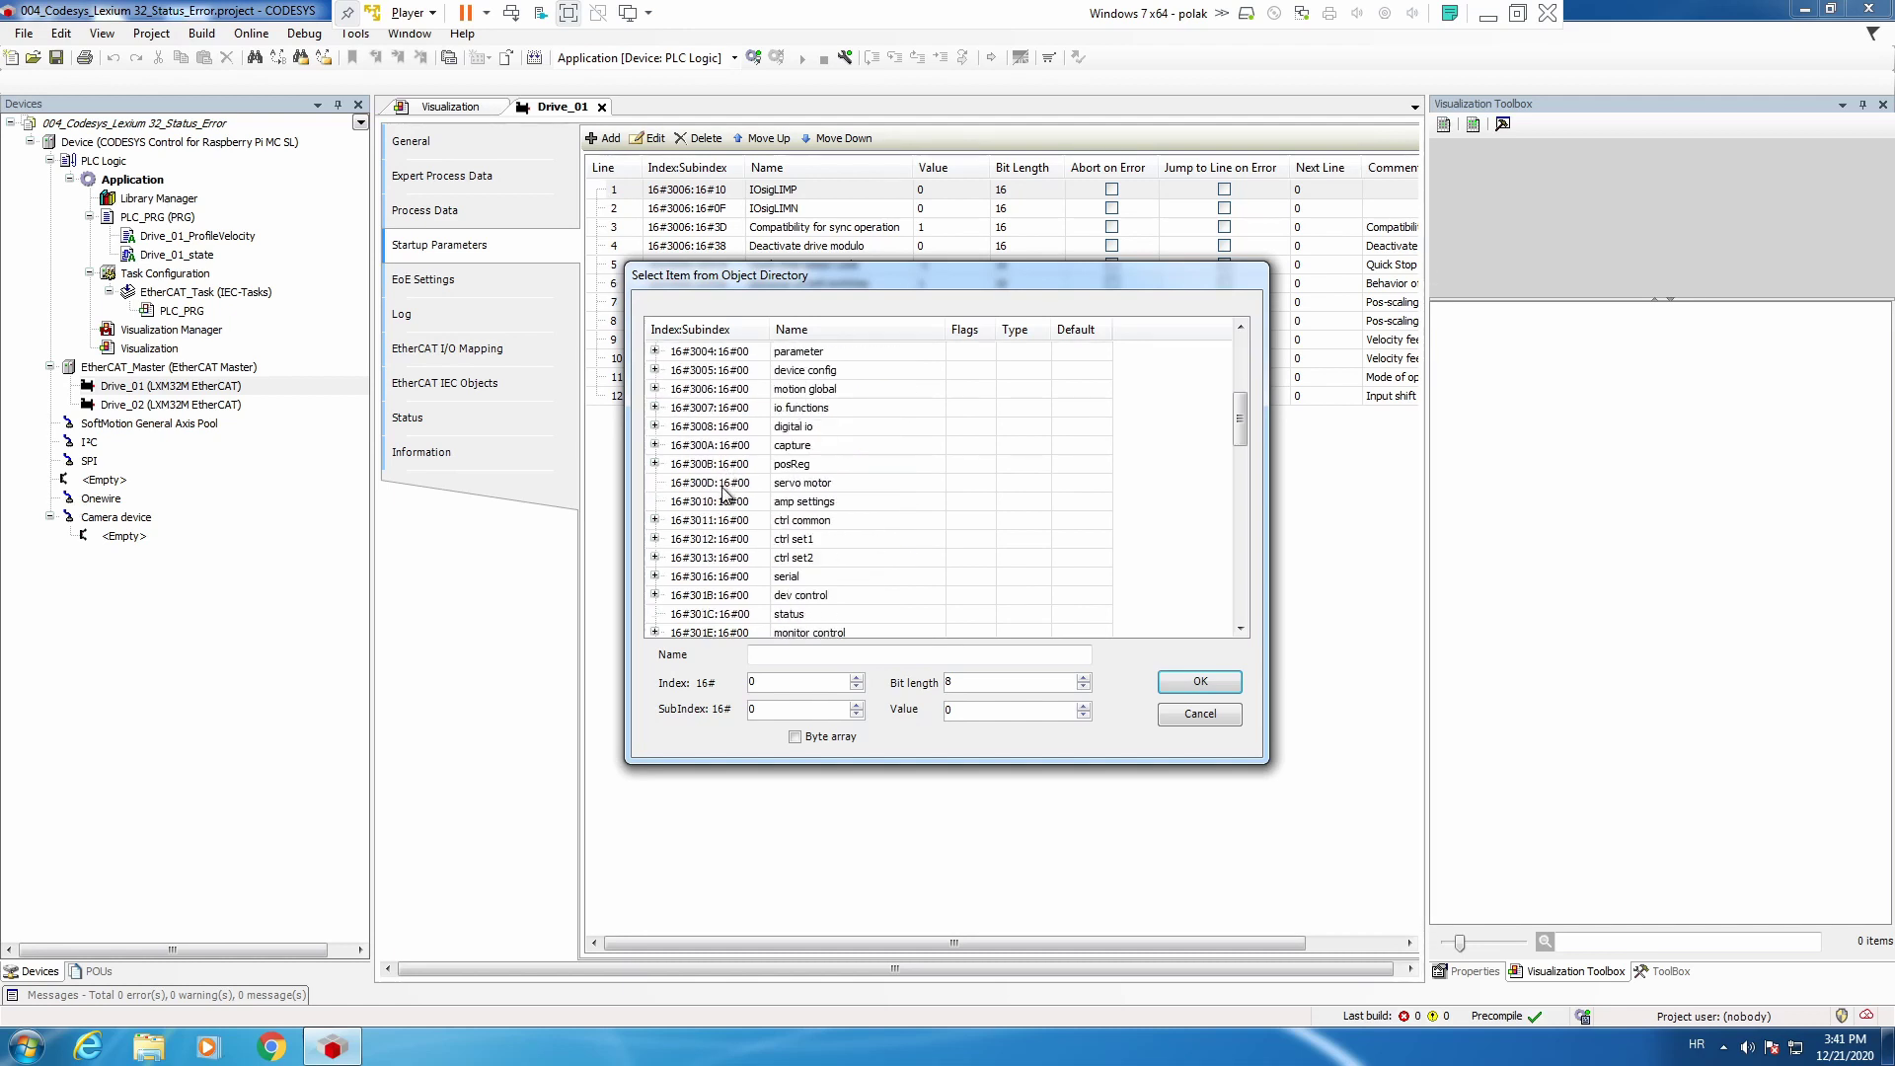
scroll(725, 495, "down", 2)
scroll(723, 539, "down", 2)
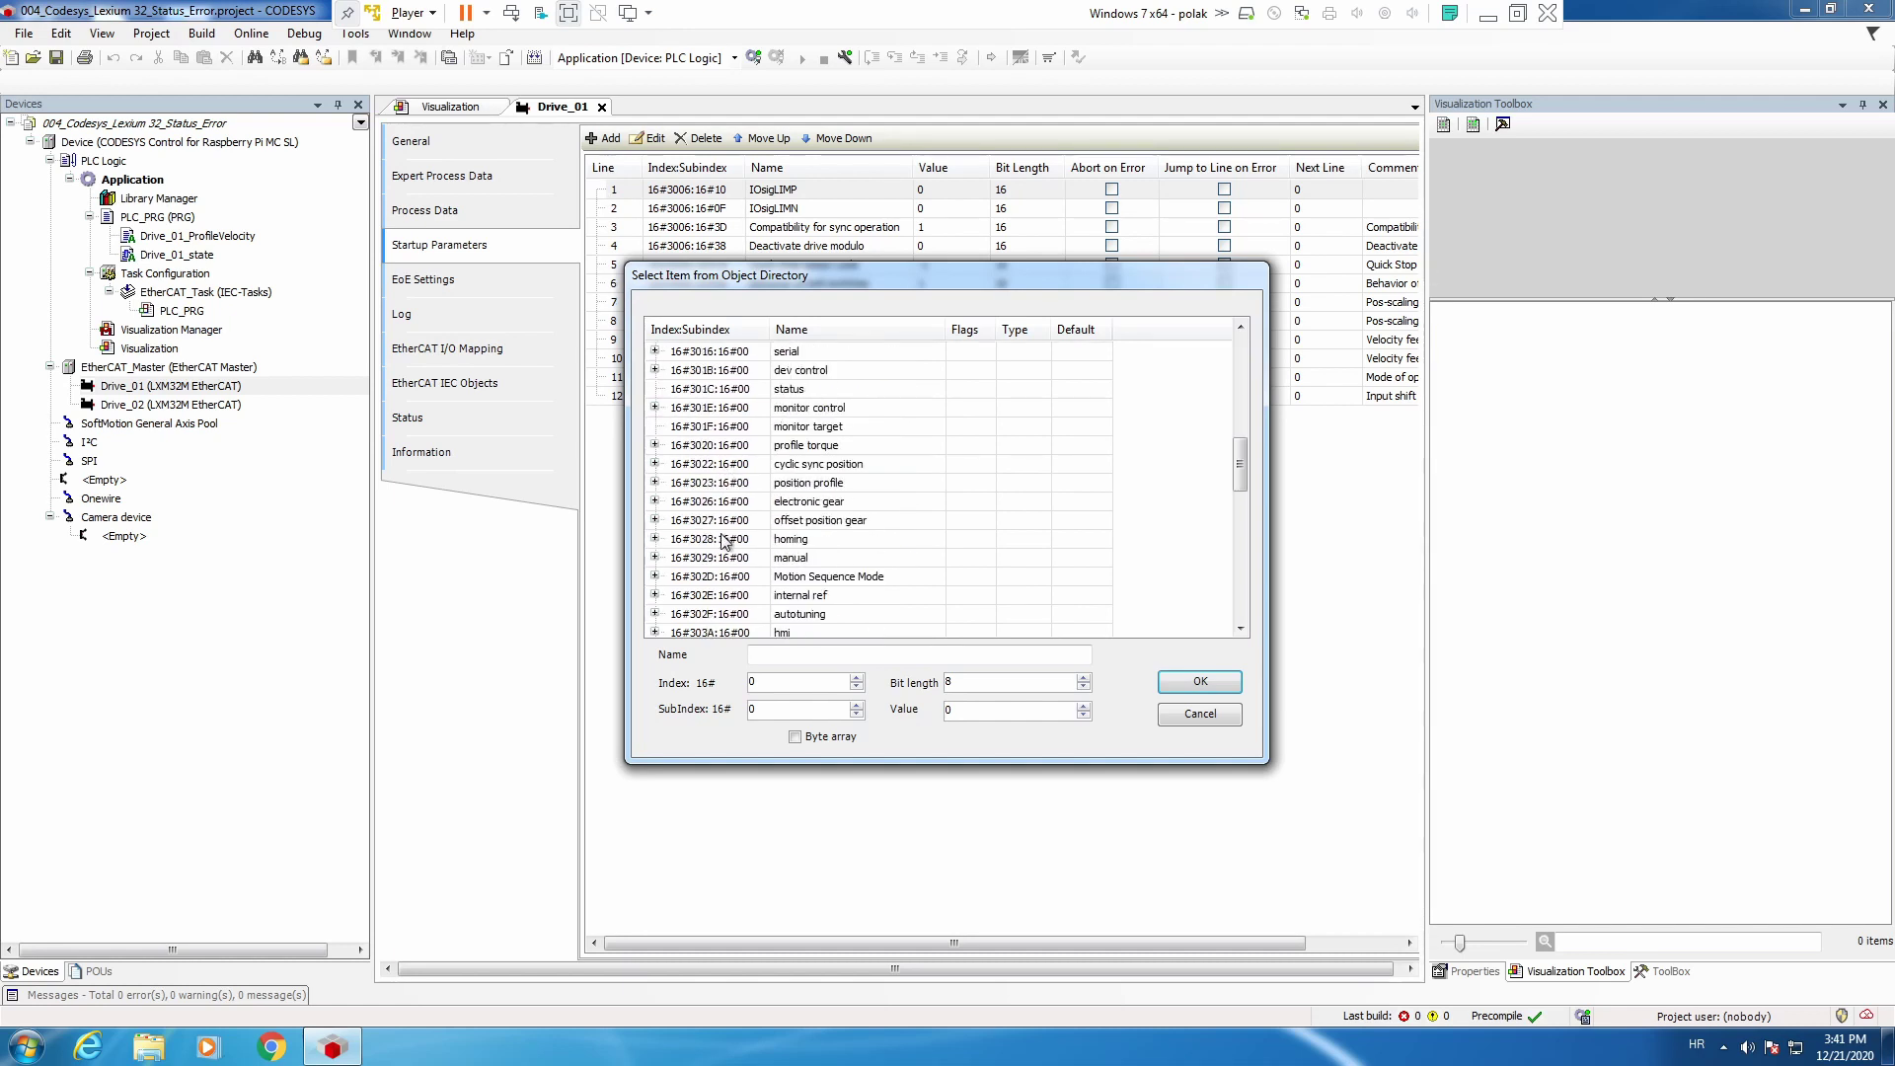
left_click(656, 559)
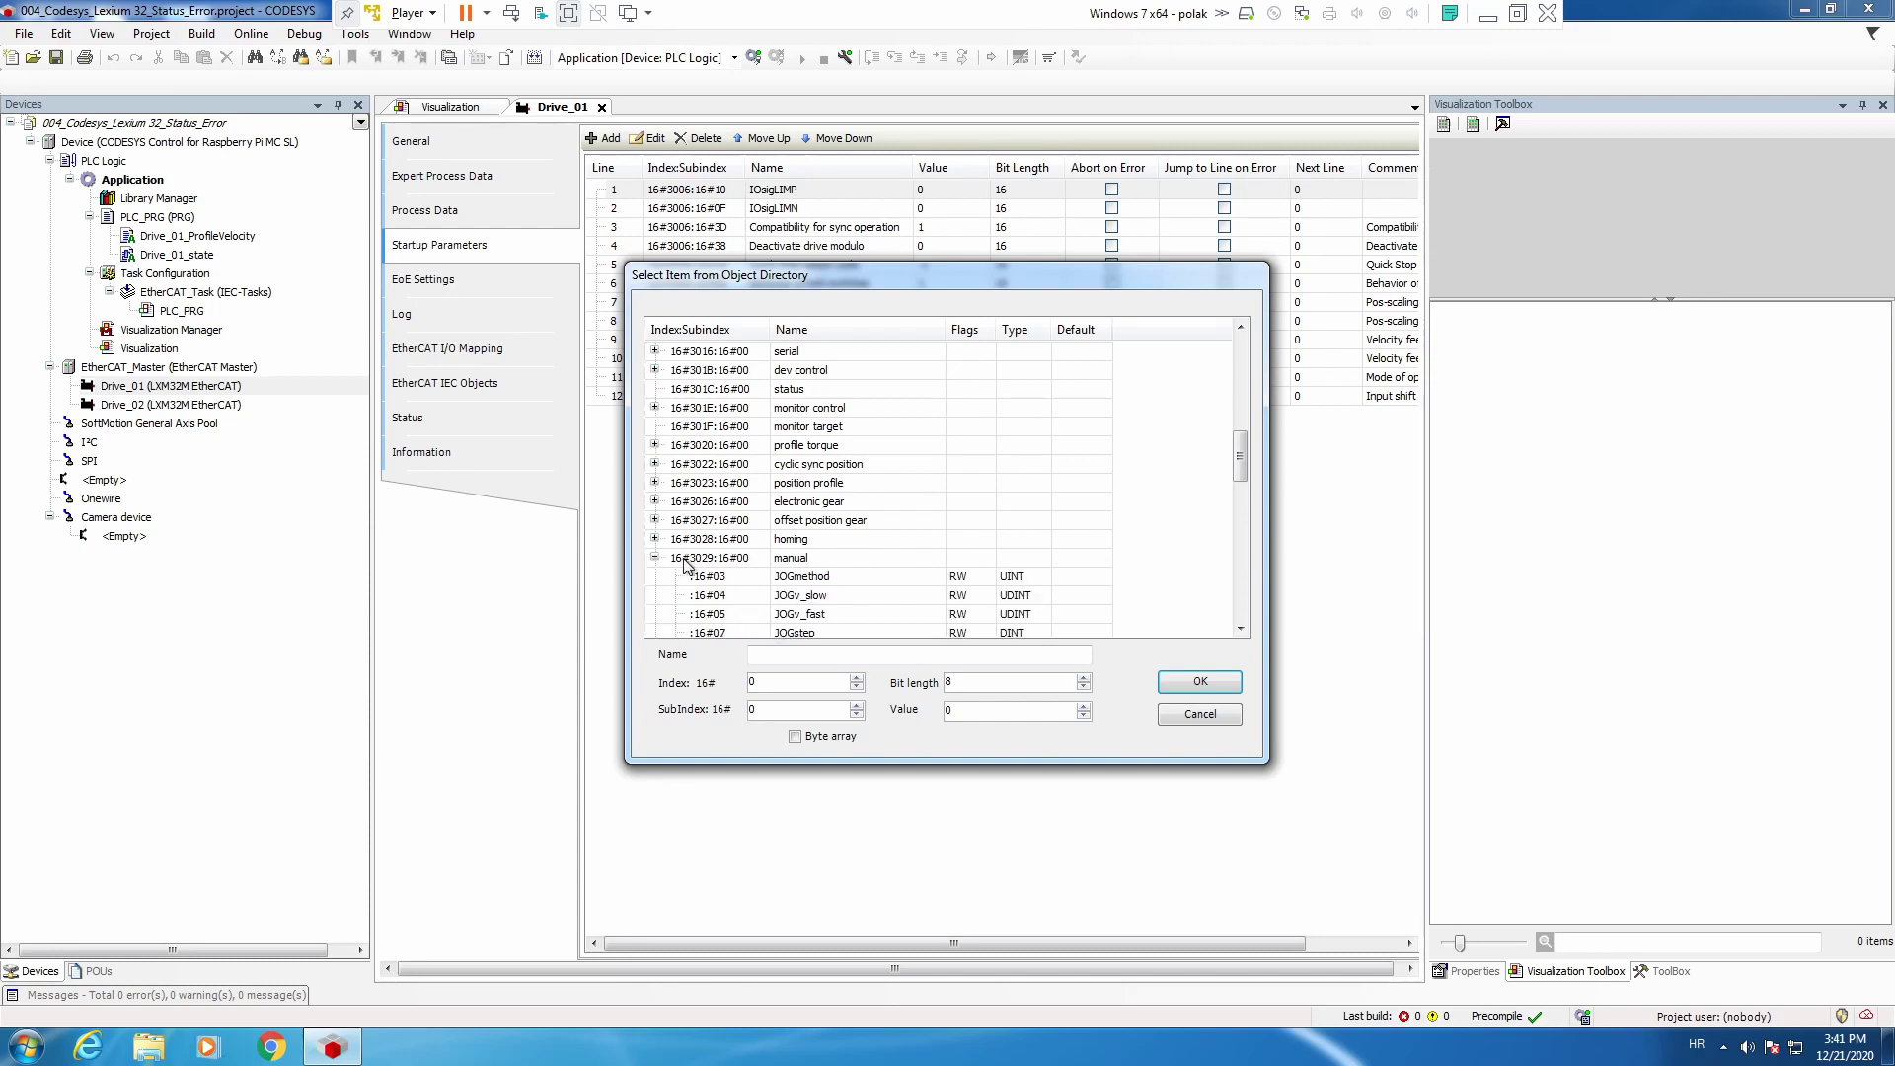
left_click(839, 578)
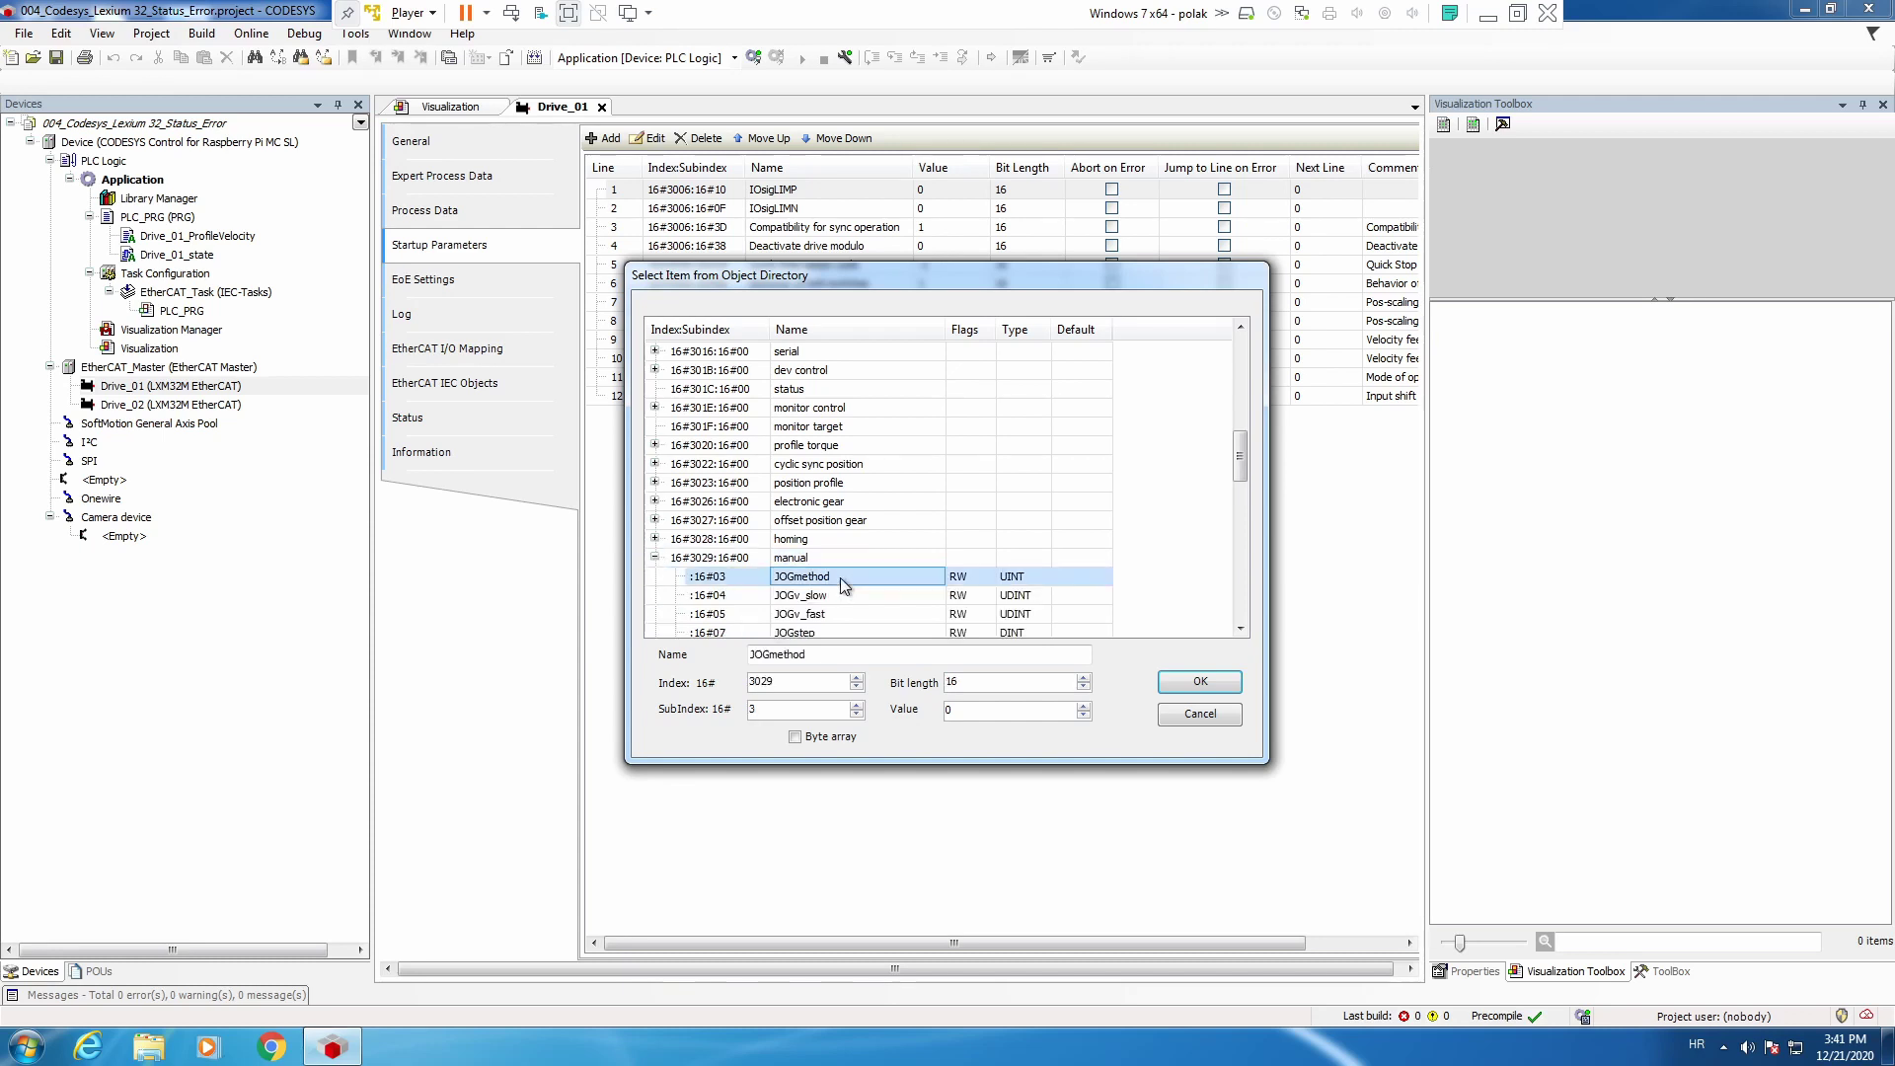
left_click(1218, 693)
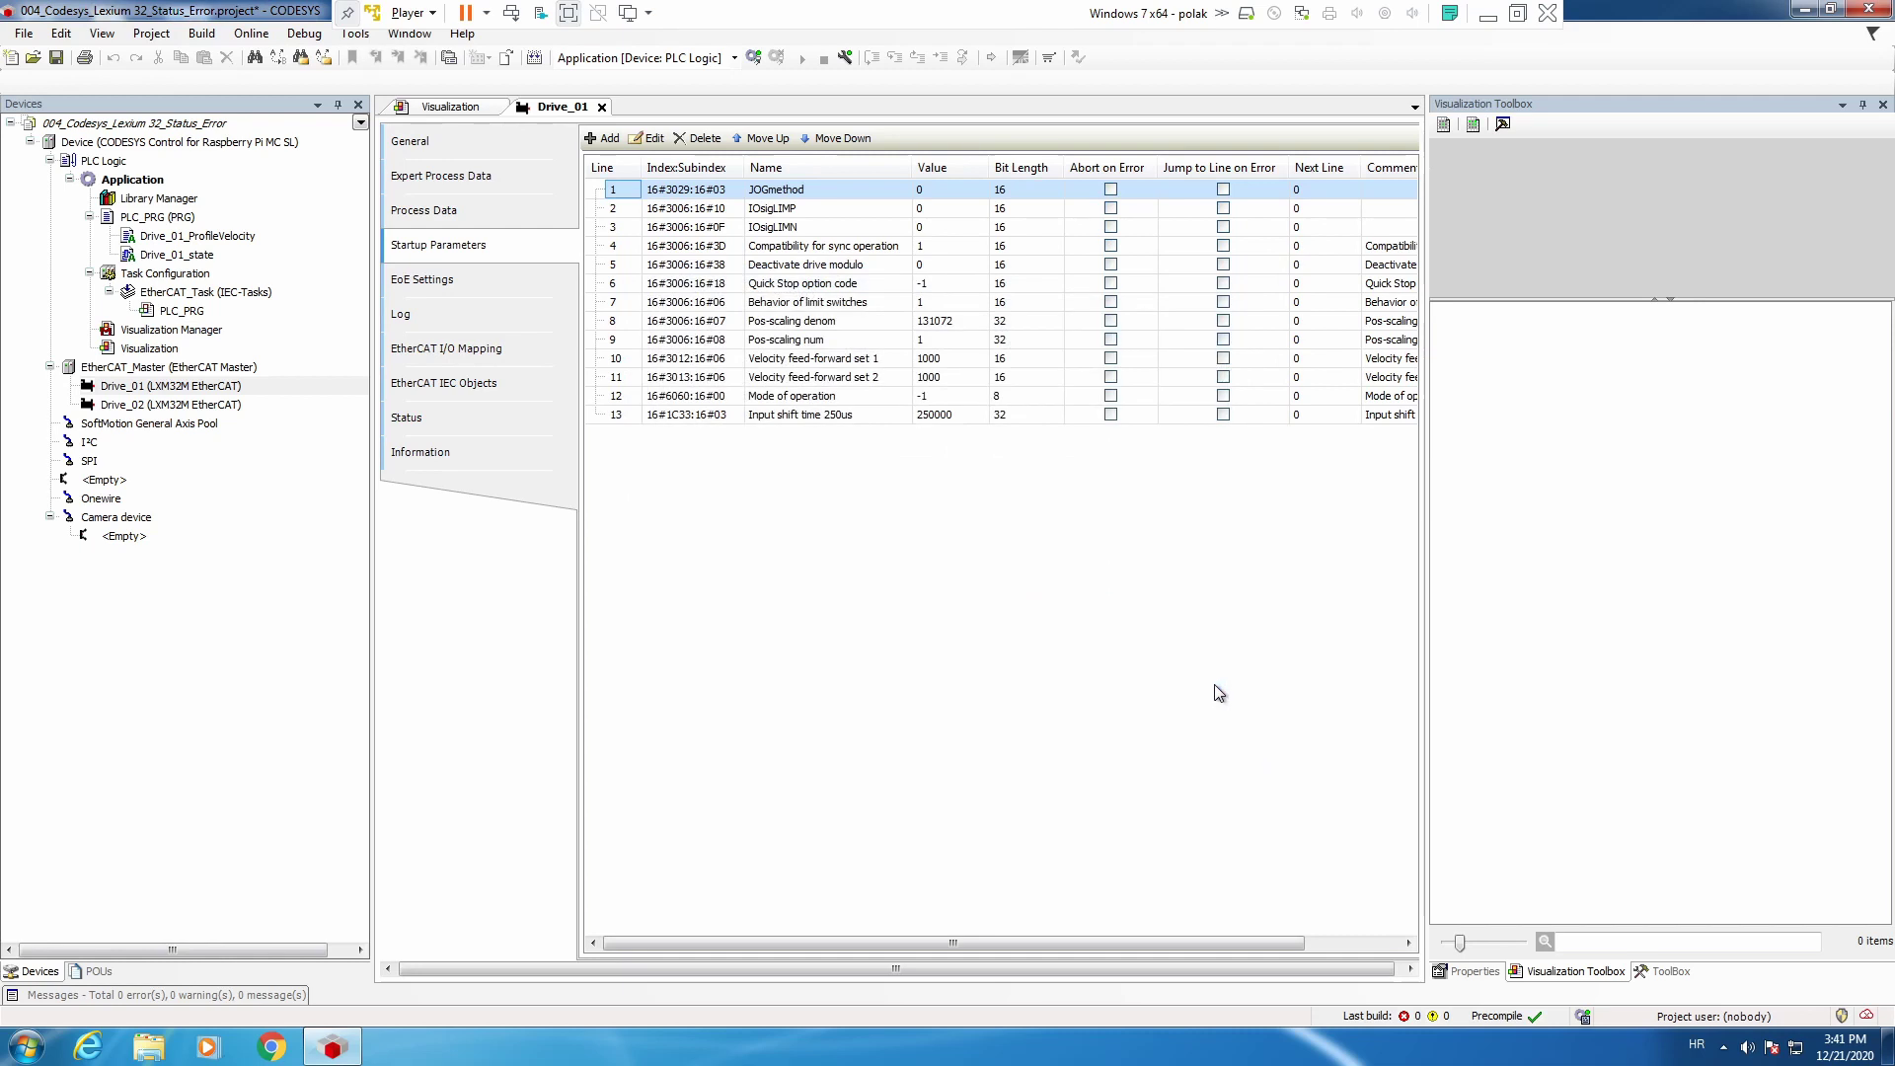
Add startup parameter 3029:04 JOGv_slow with value 10.
left_click(603, 137)
scroll(752, 481, "down", 2)
scroll(753, 480, "down", 3)
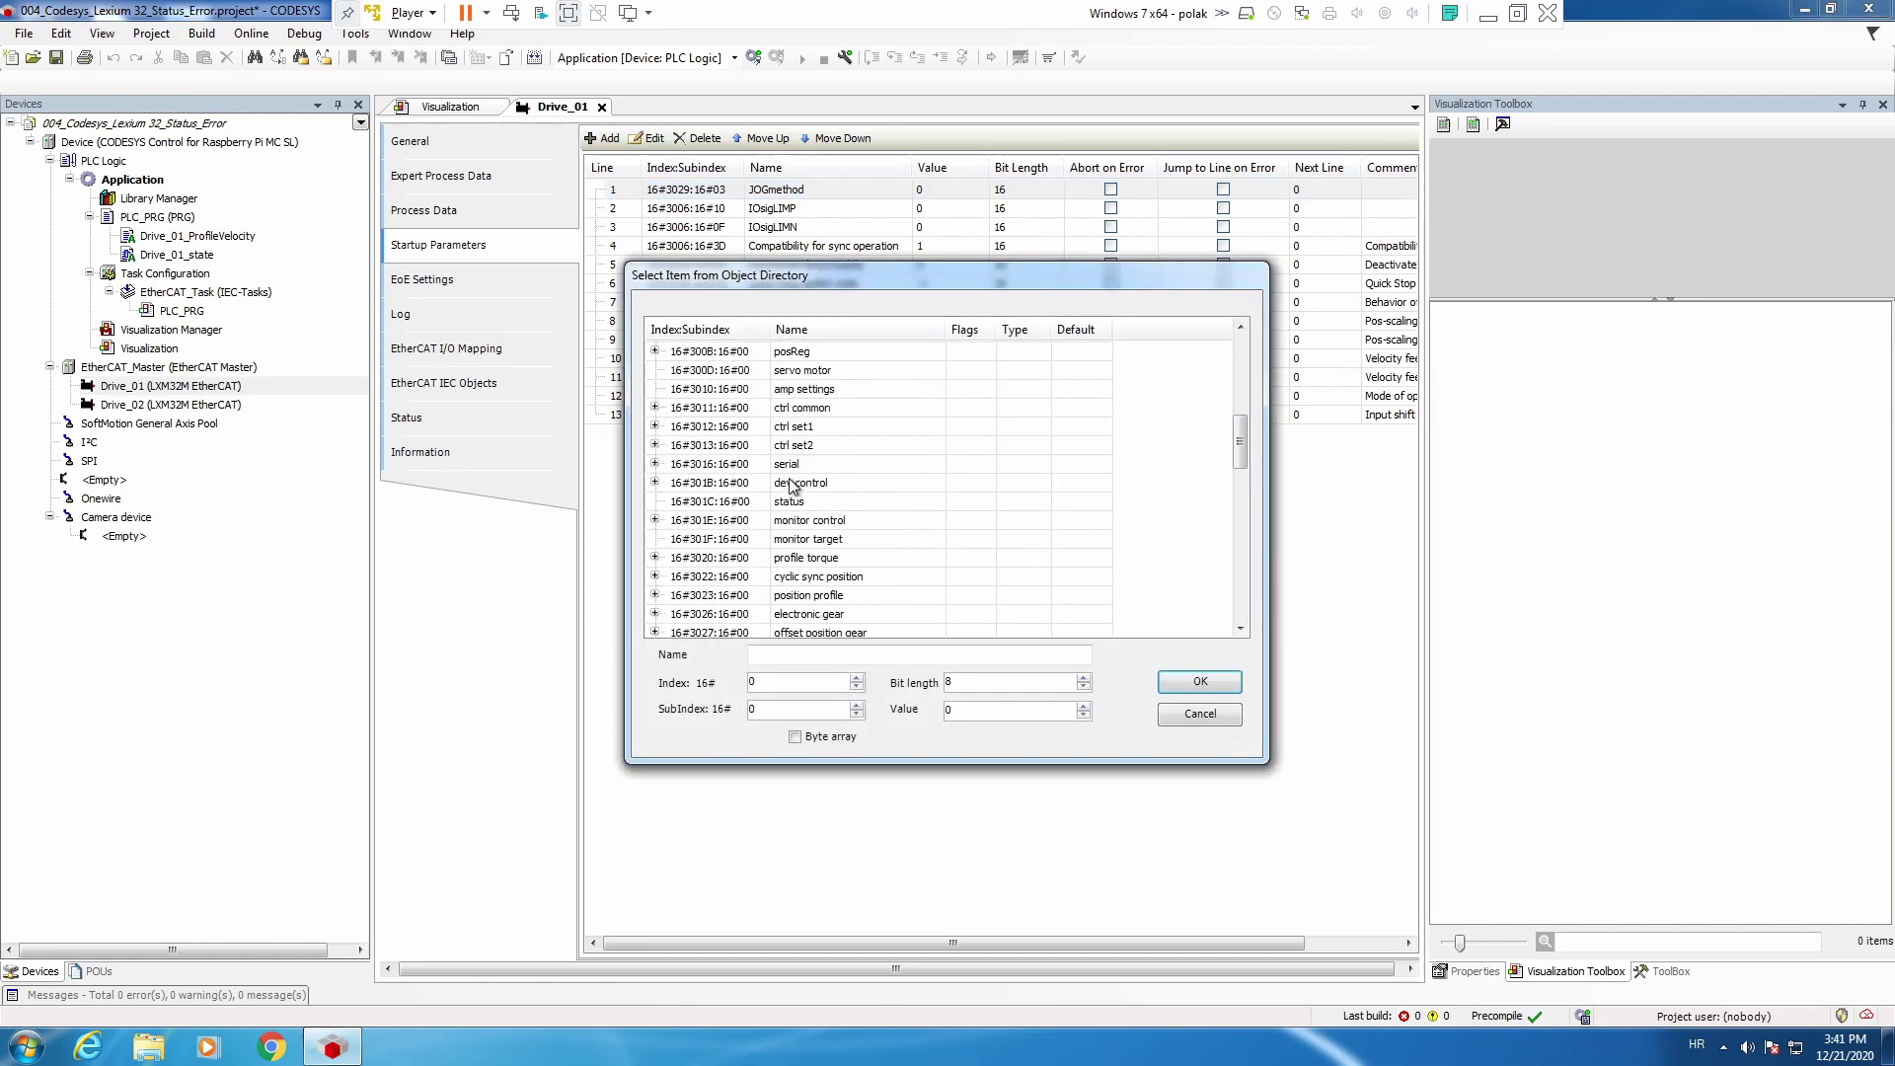
scroll(753, 482, "down", 3)
left_click(656, 558)
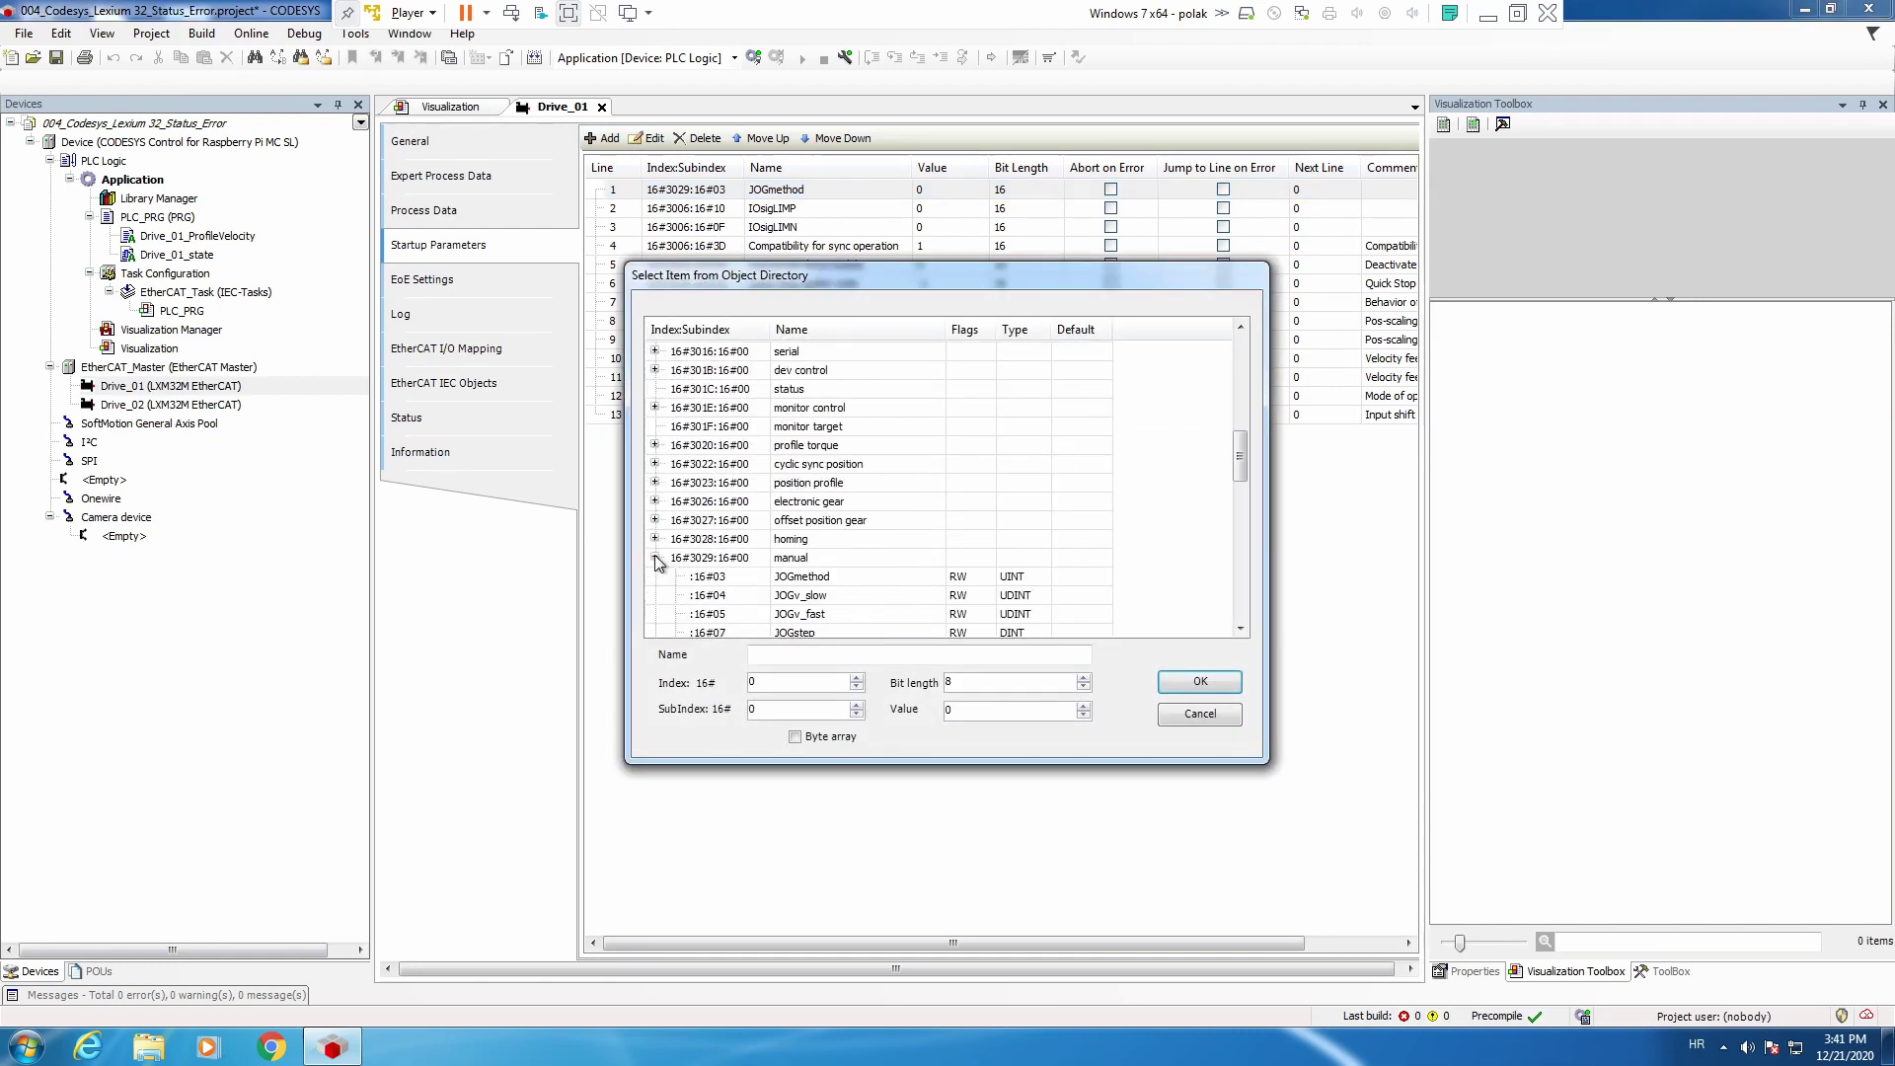
left_click(854, 598)
left_click(963, 710)
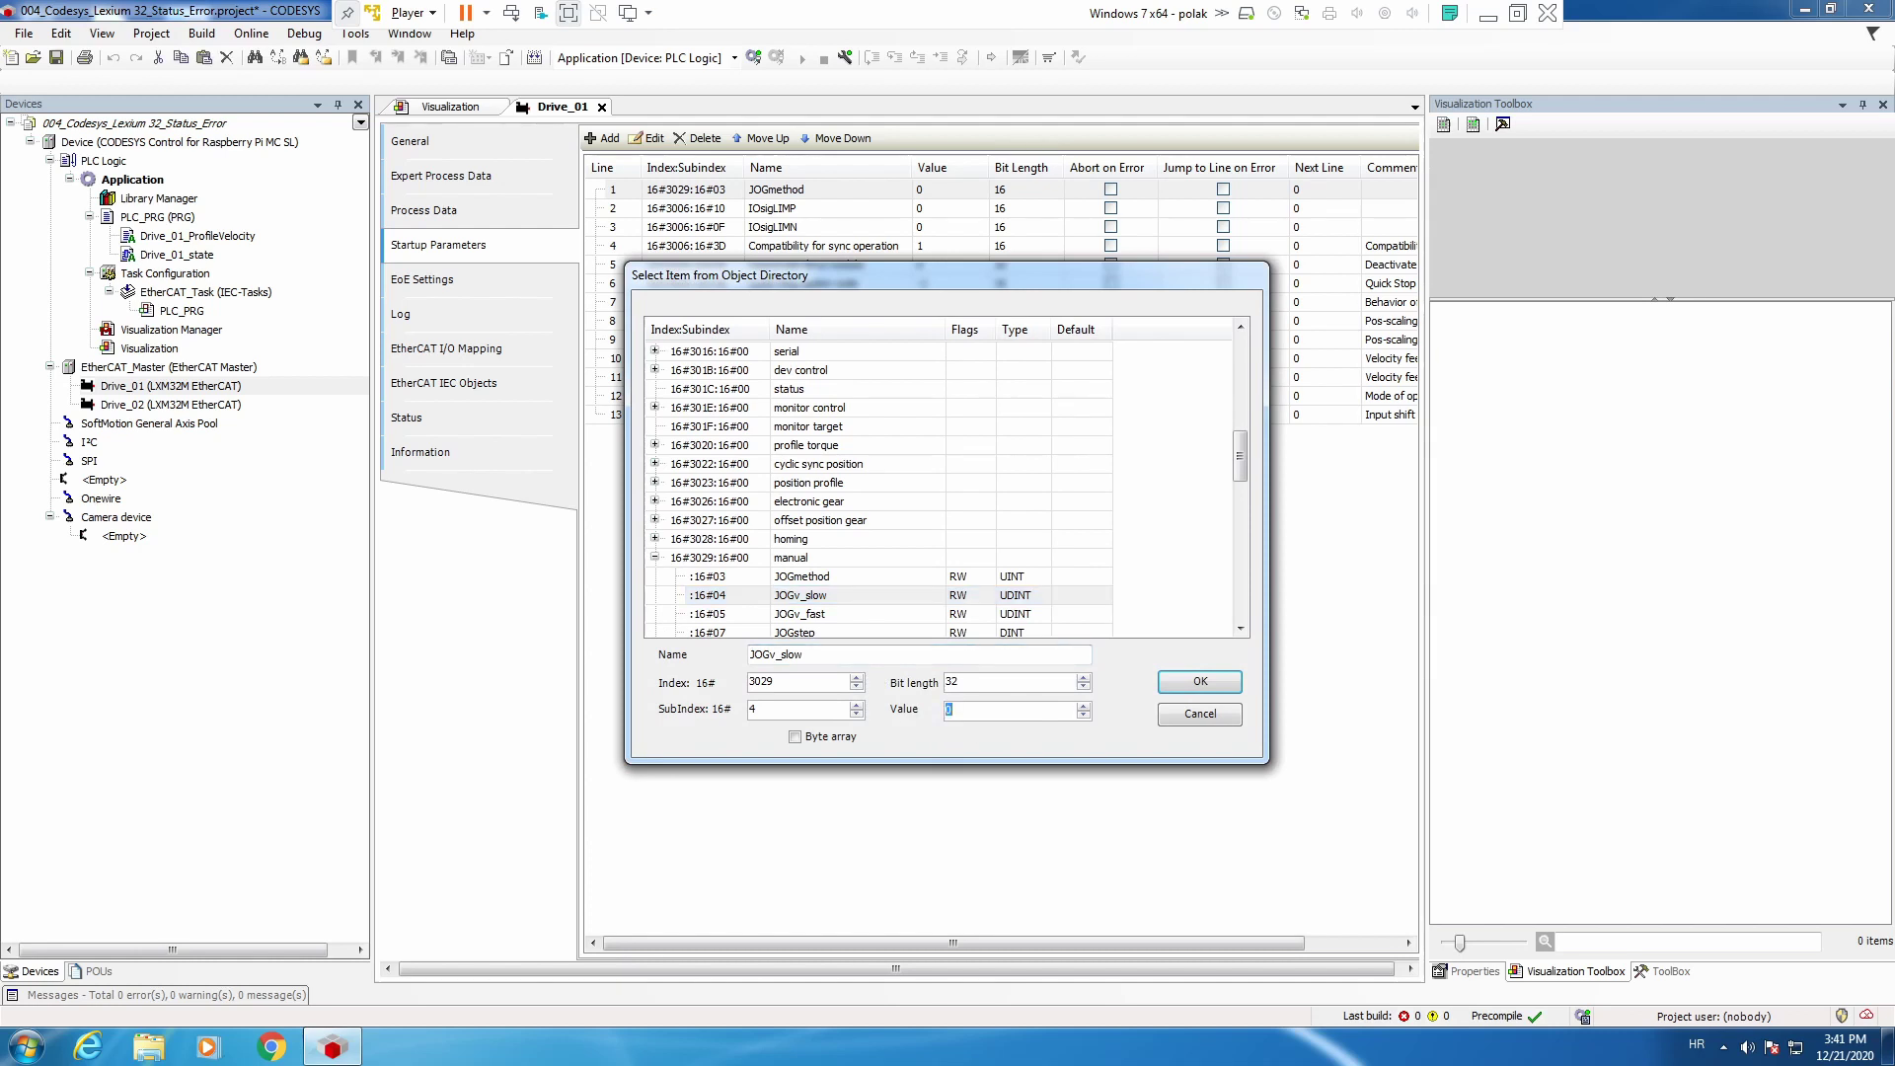
type("10")
left_click(1204, 686)
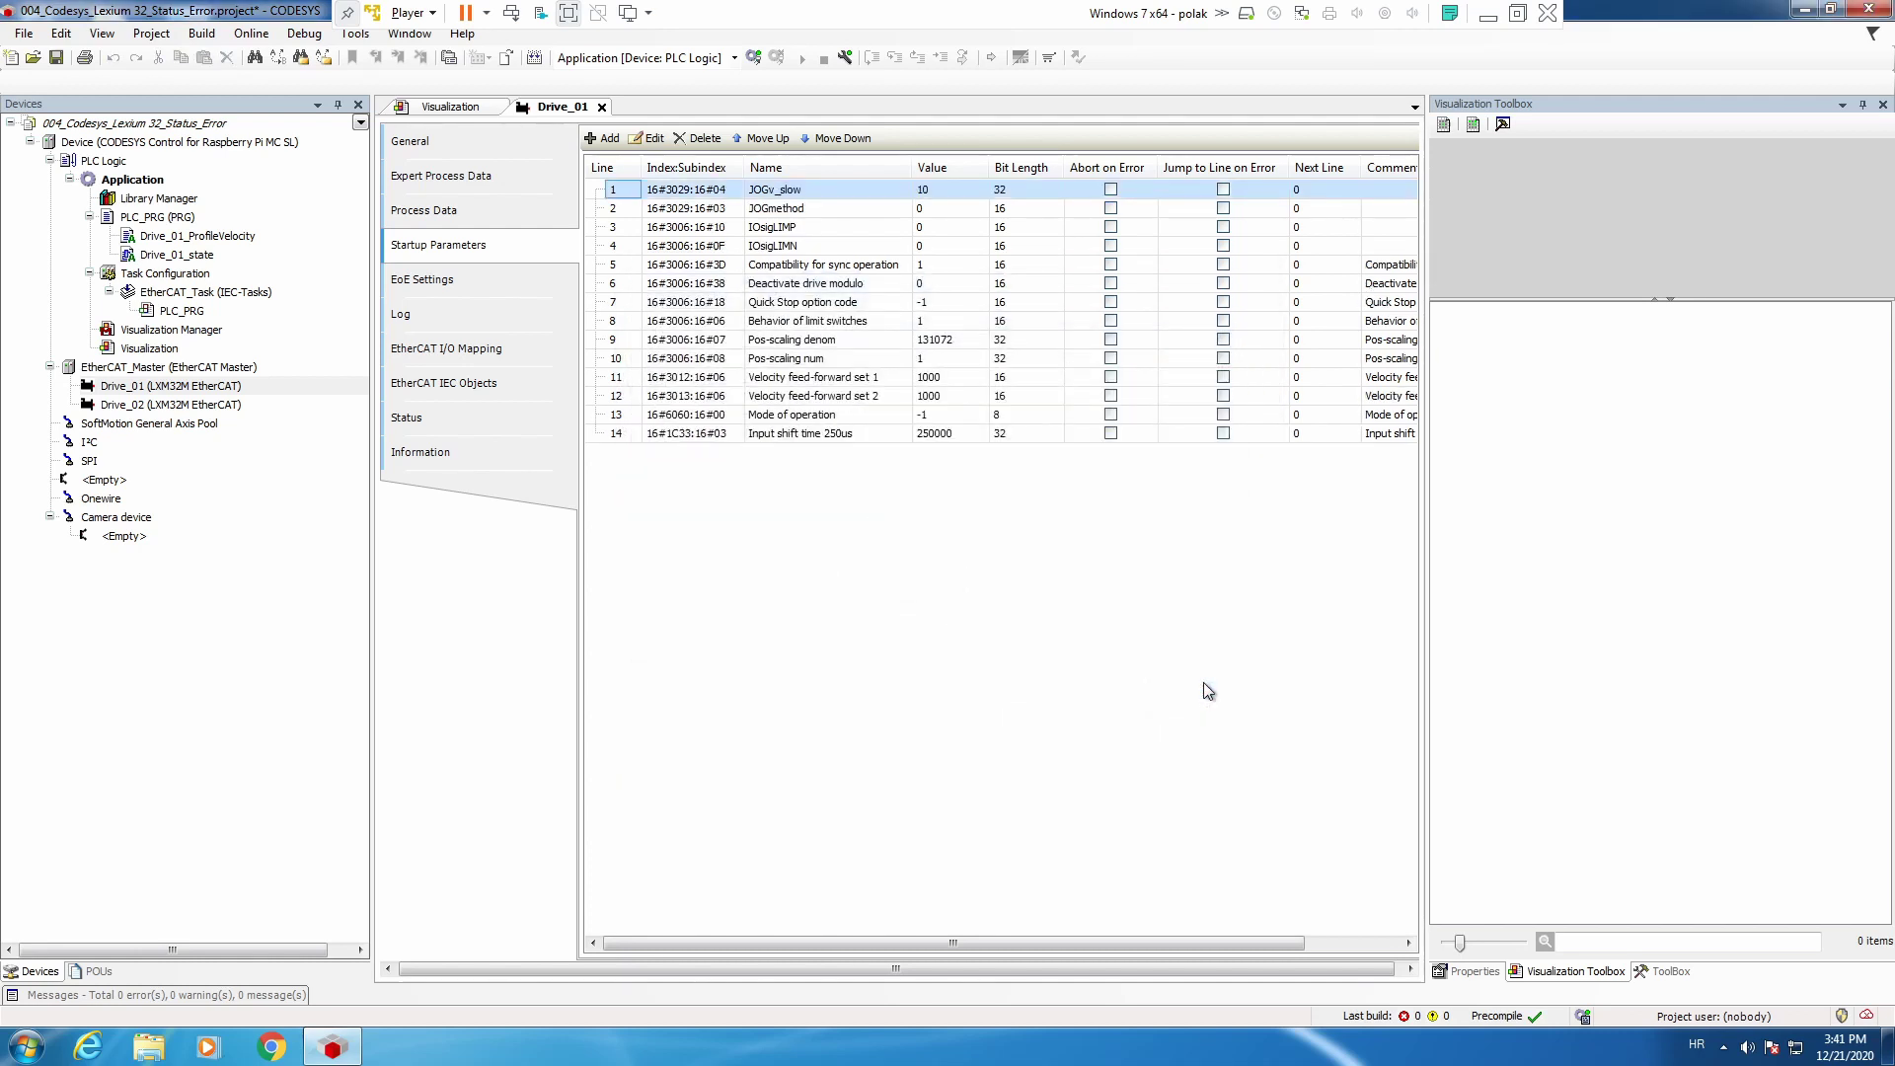
Add startup parameter 3029:05 JOGv_fast with value 20.
left_click(605, 138)
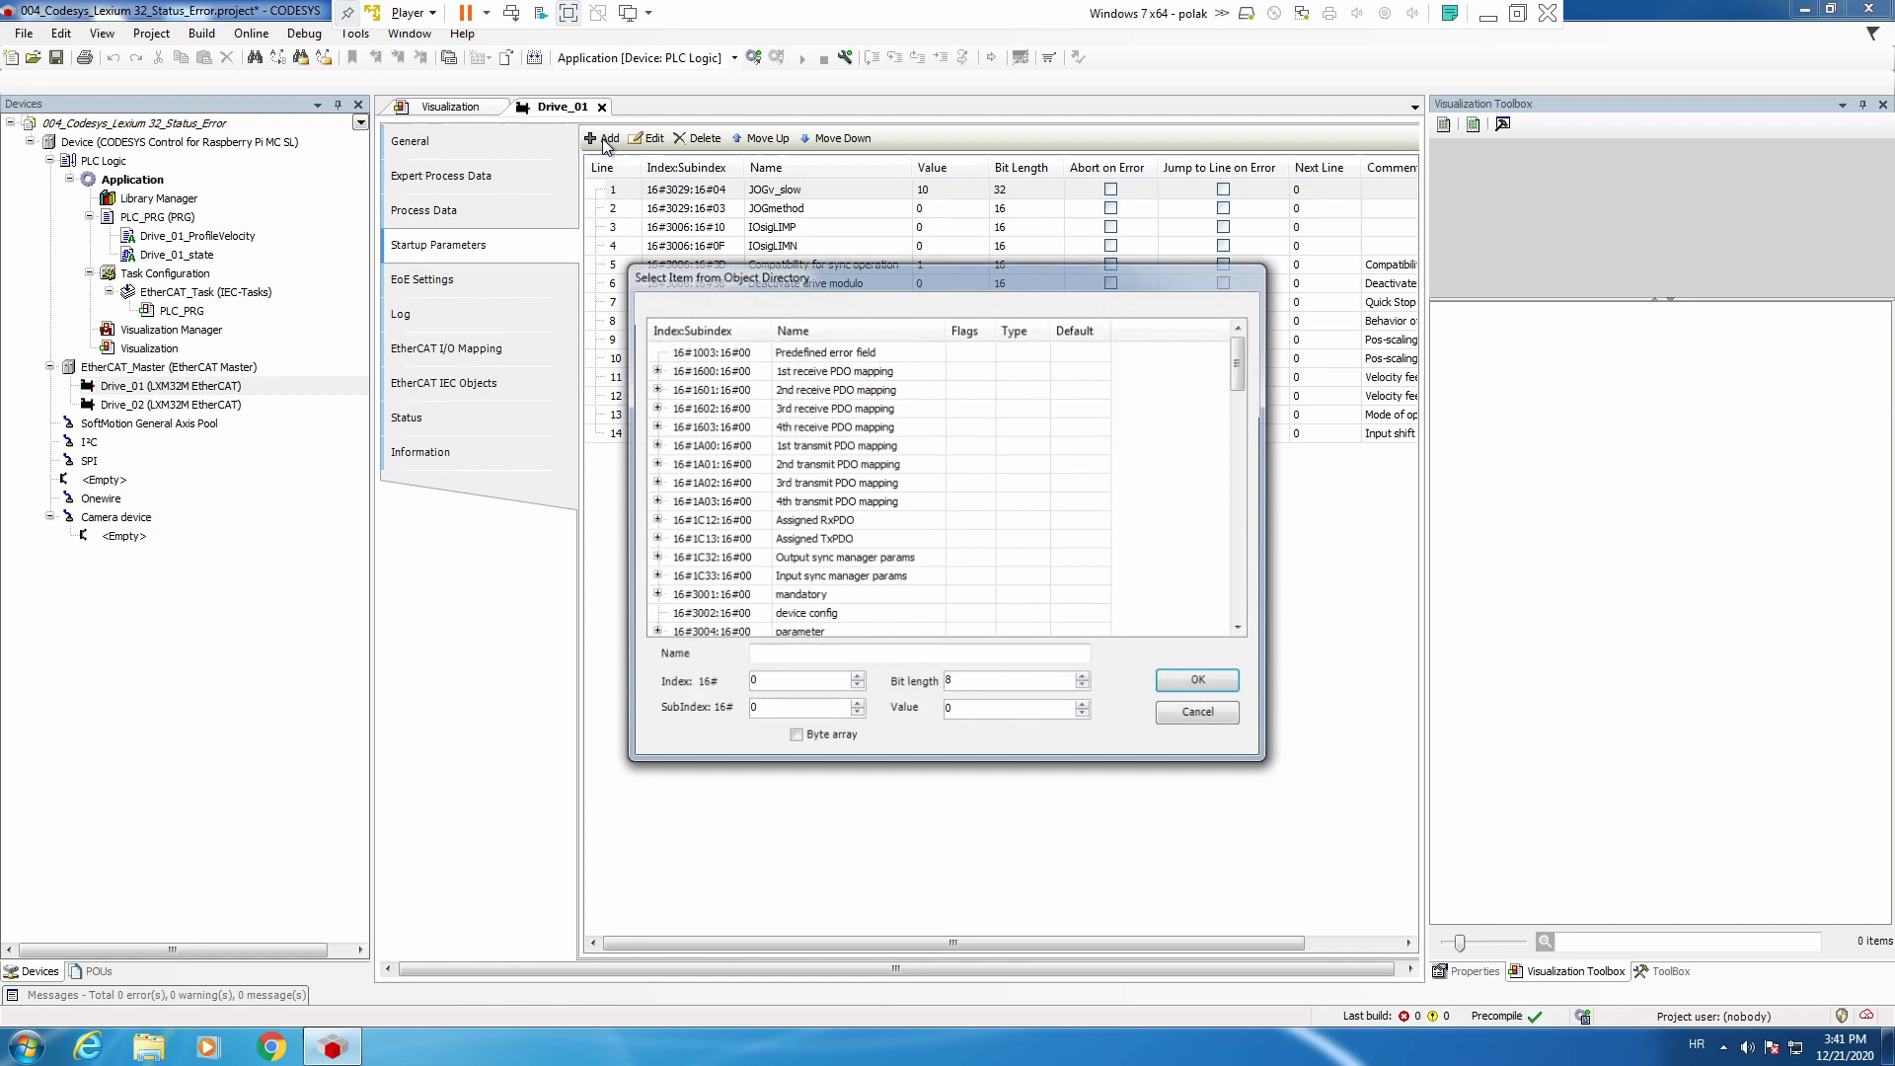
scroll(793, 542, "down", 5)
scroll(793, 542, "down", 3)
scroll(793, 542, "down", 1)
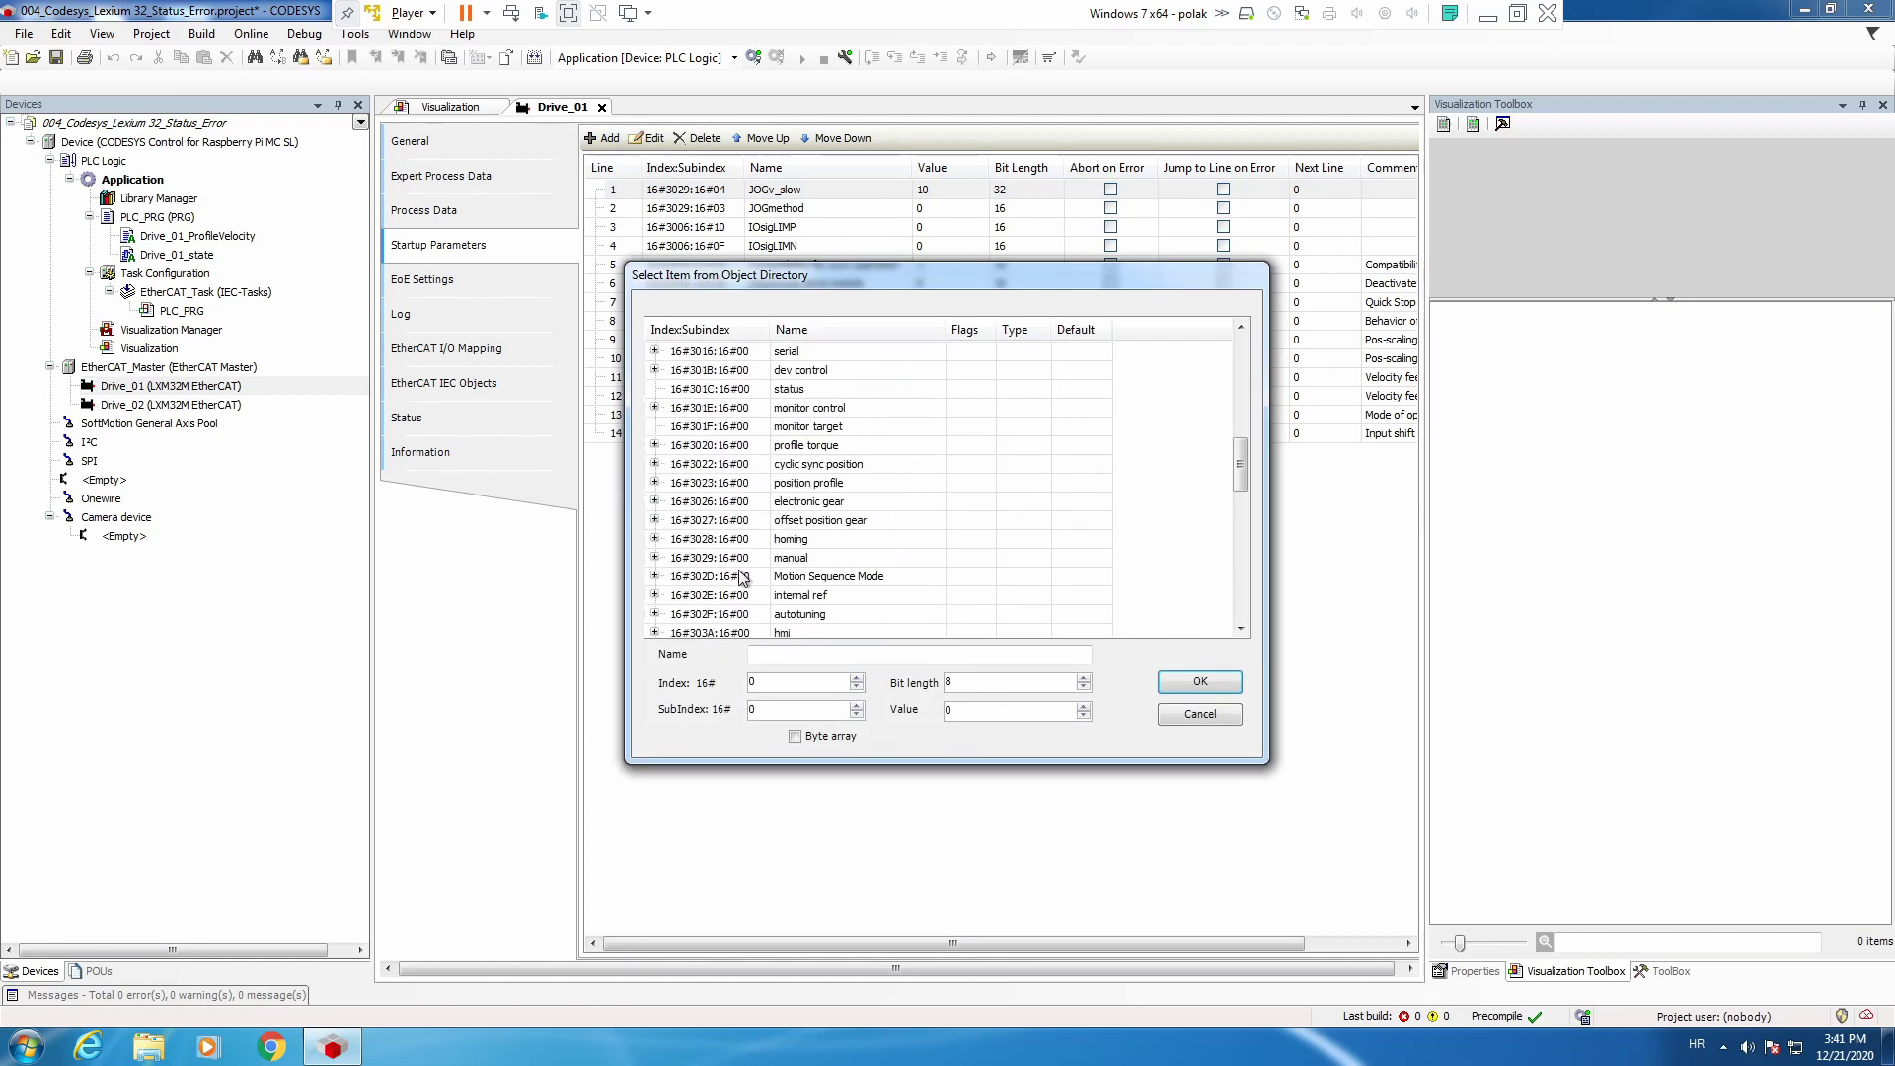
left_click(654, 558)
left_click(853, 617)
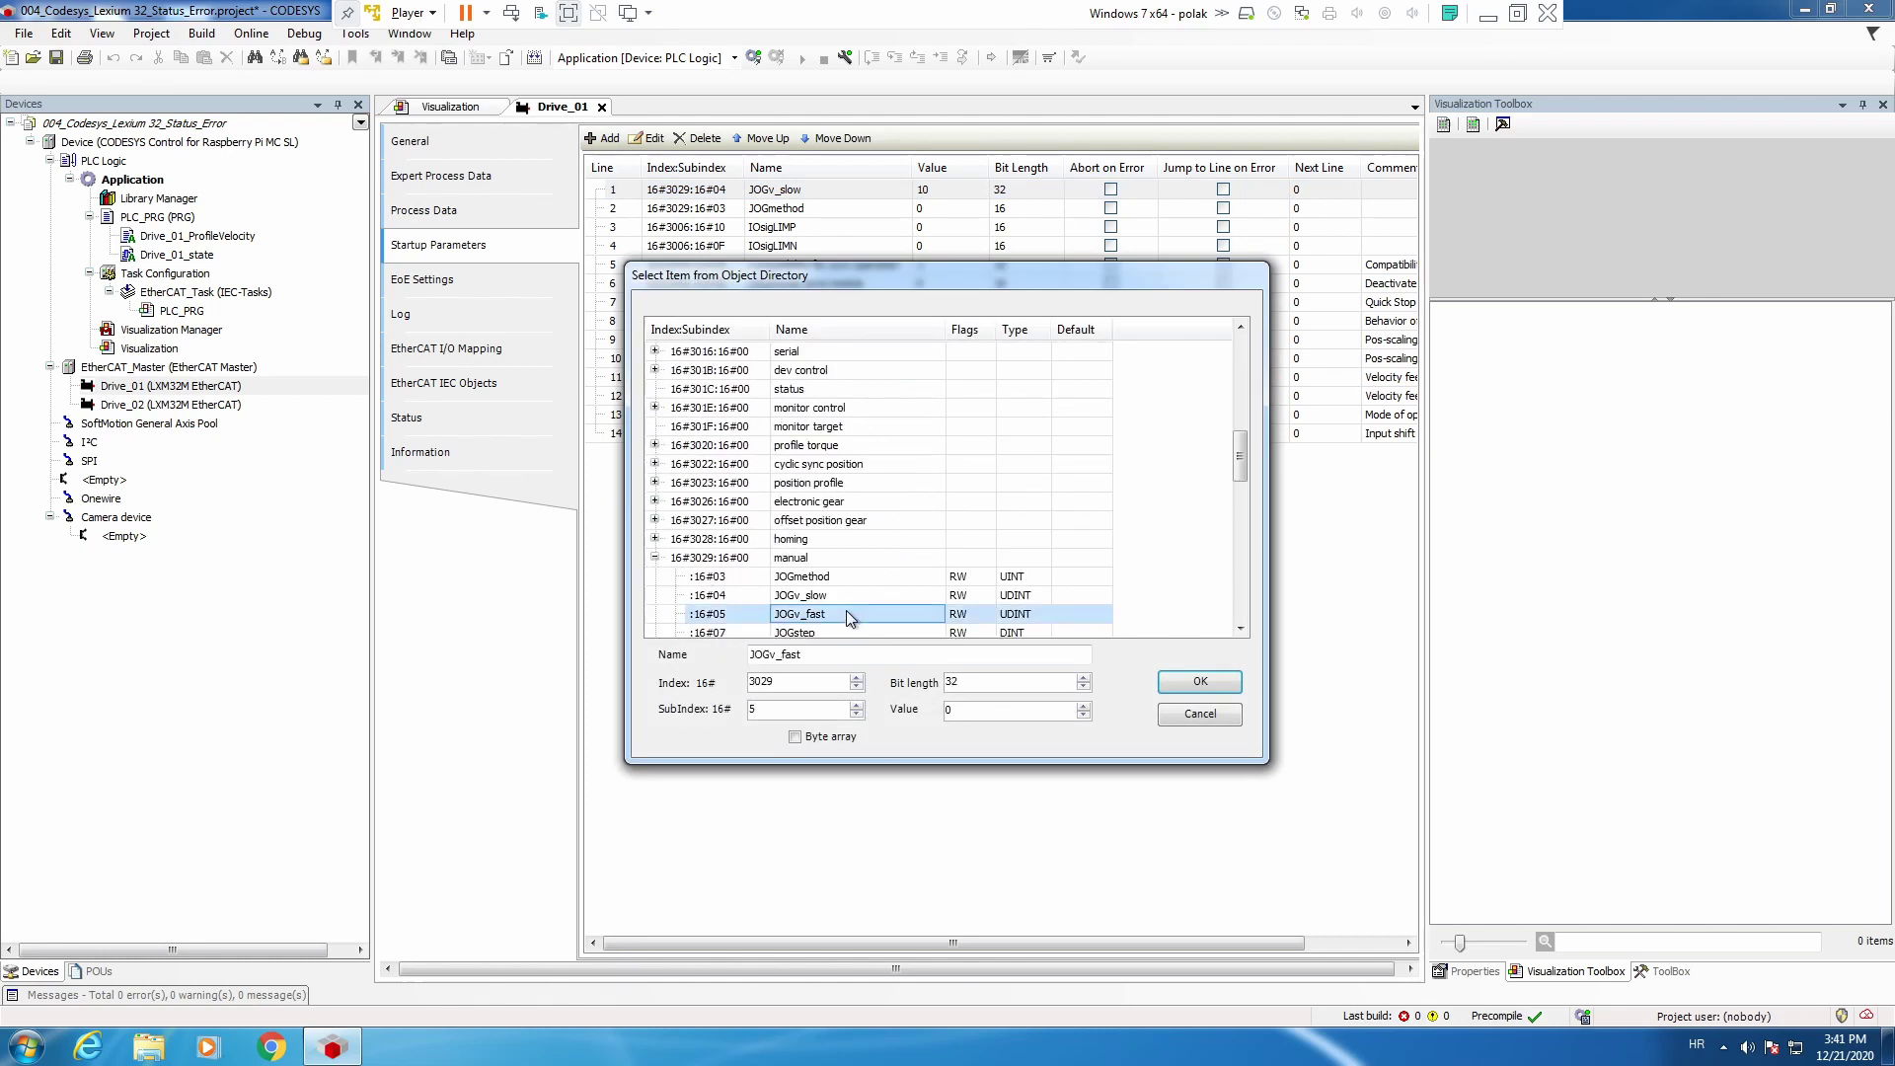
double_click(950, 709)
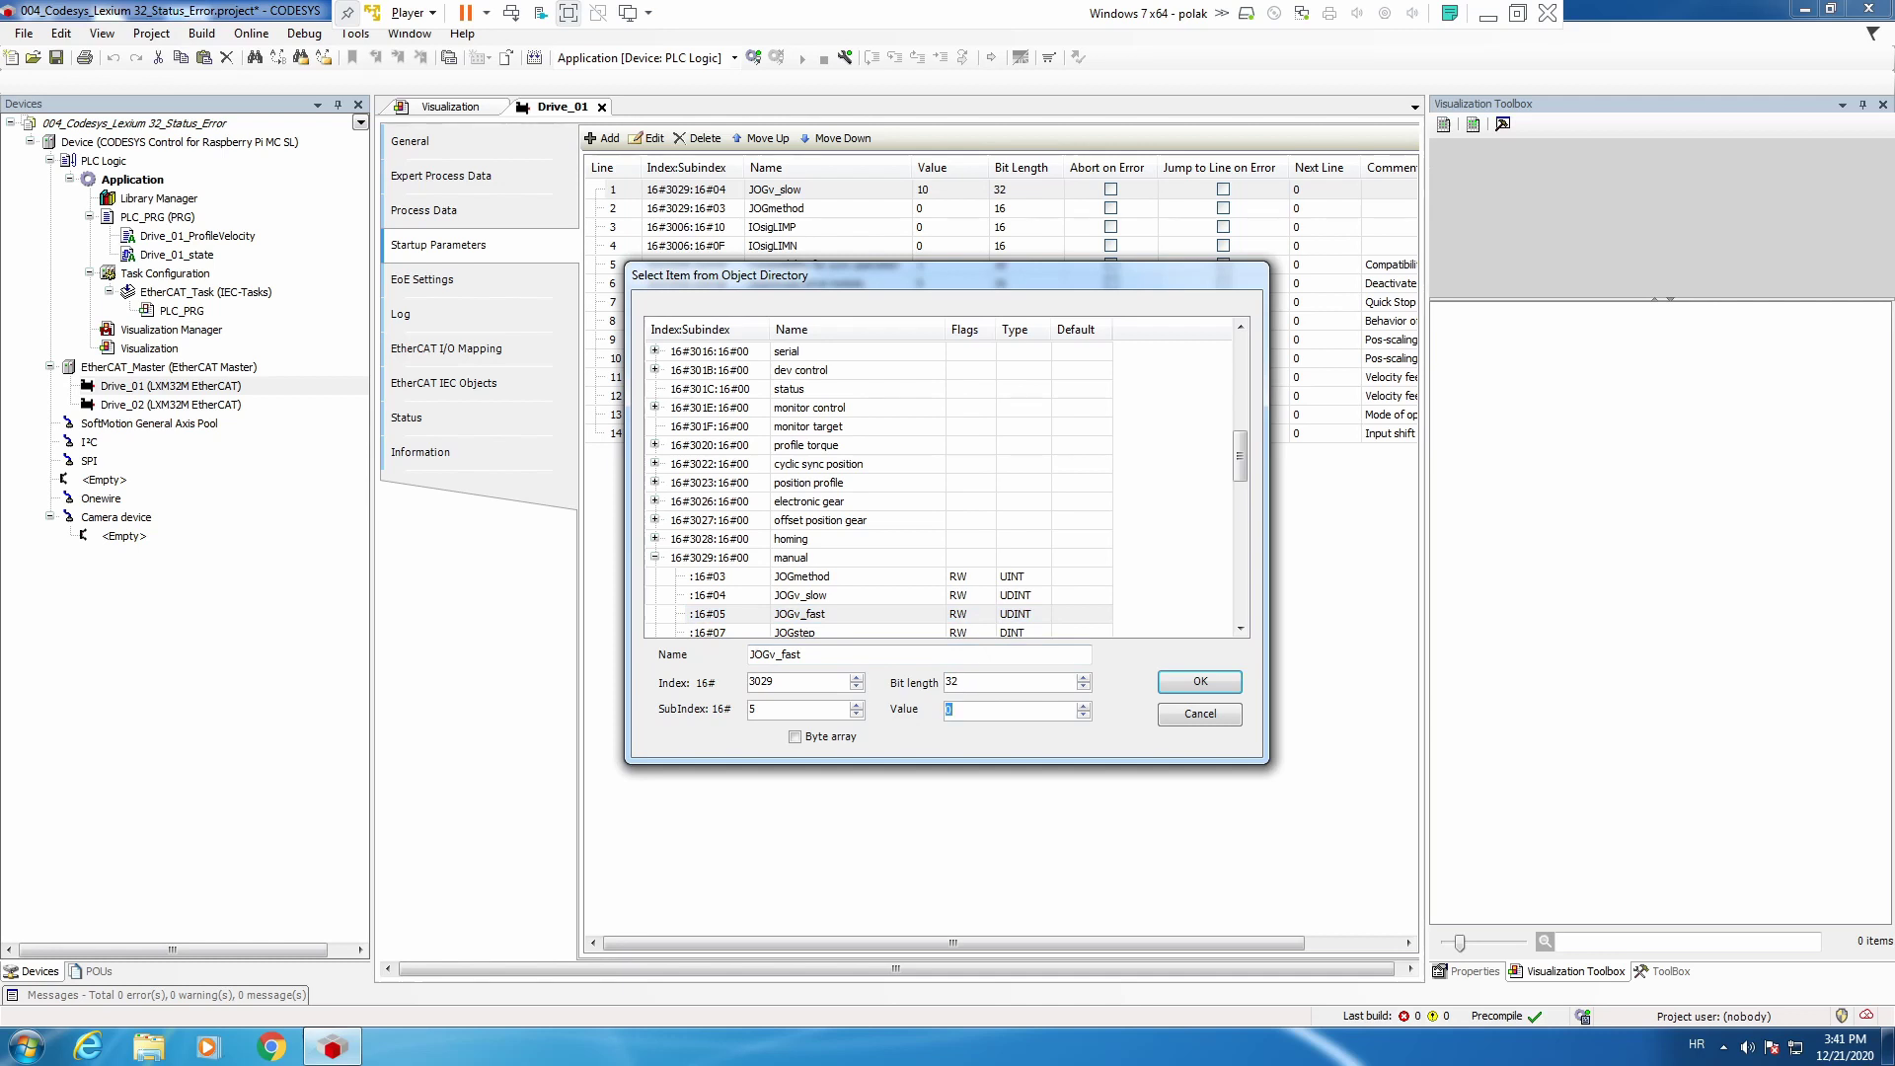
type("20")
key("Return")
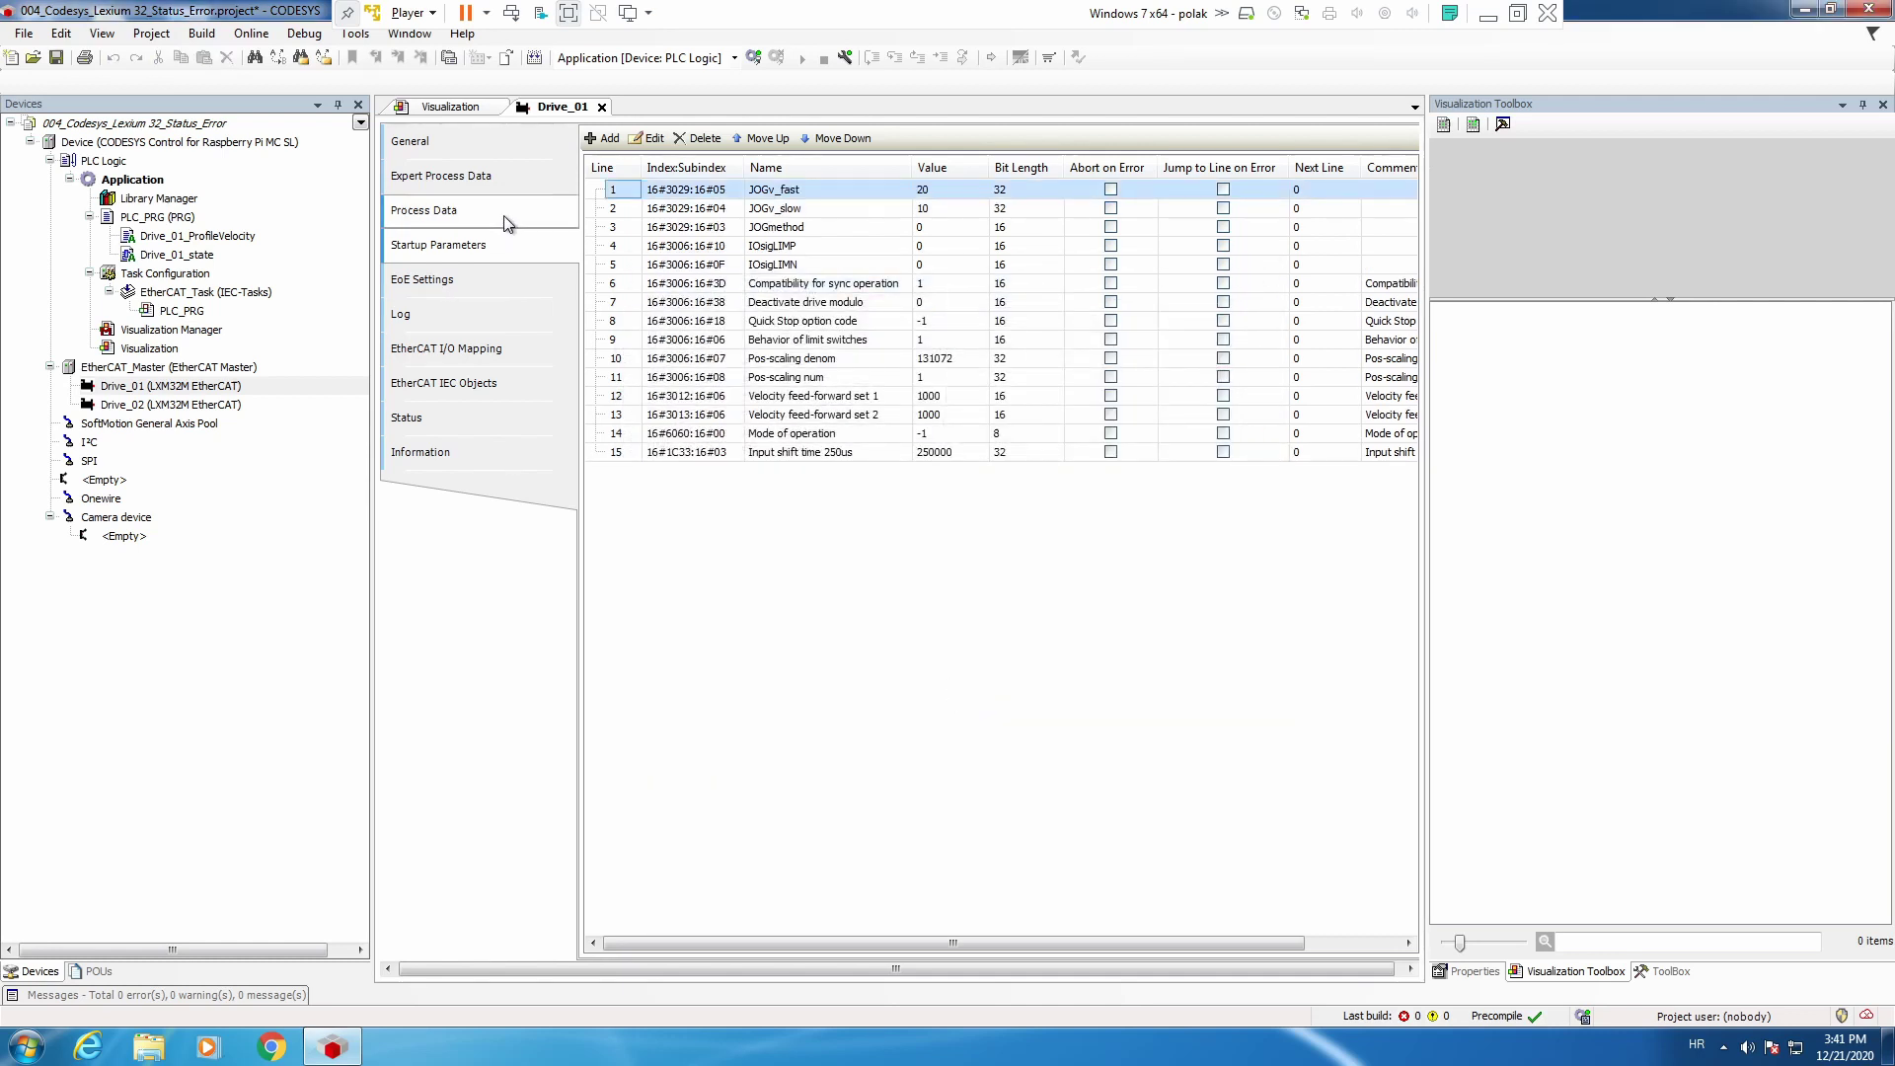
Add JOGactivate (16#301B:09) to Drive_01's output PDO 16#1603.
left_click(465, 178)
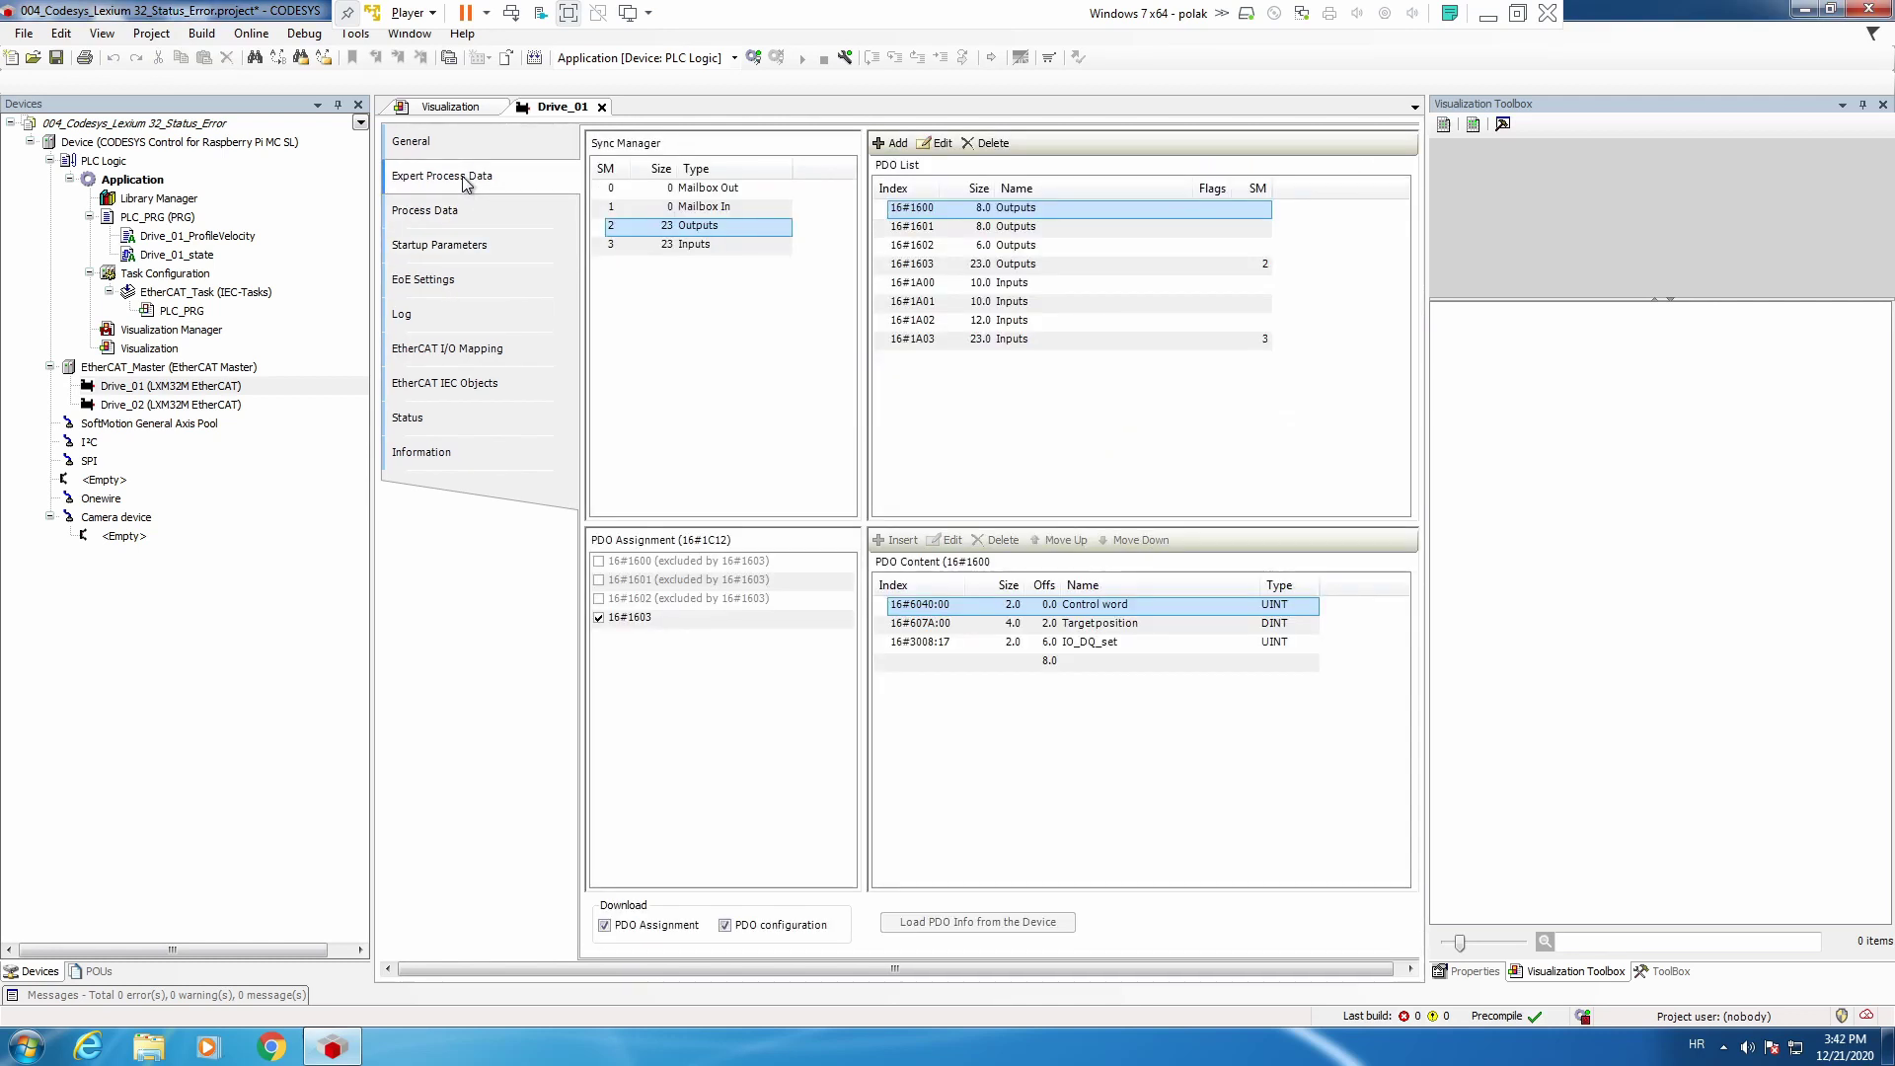
left_click(1042, 262)
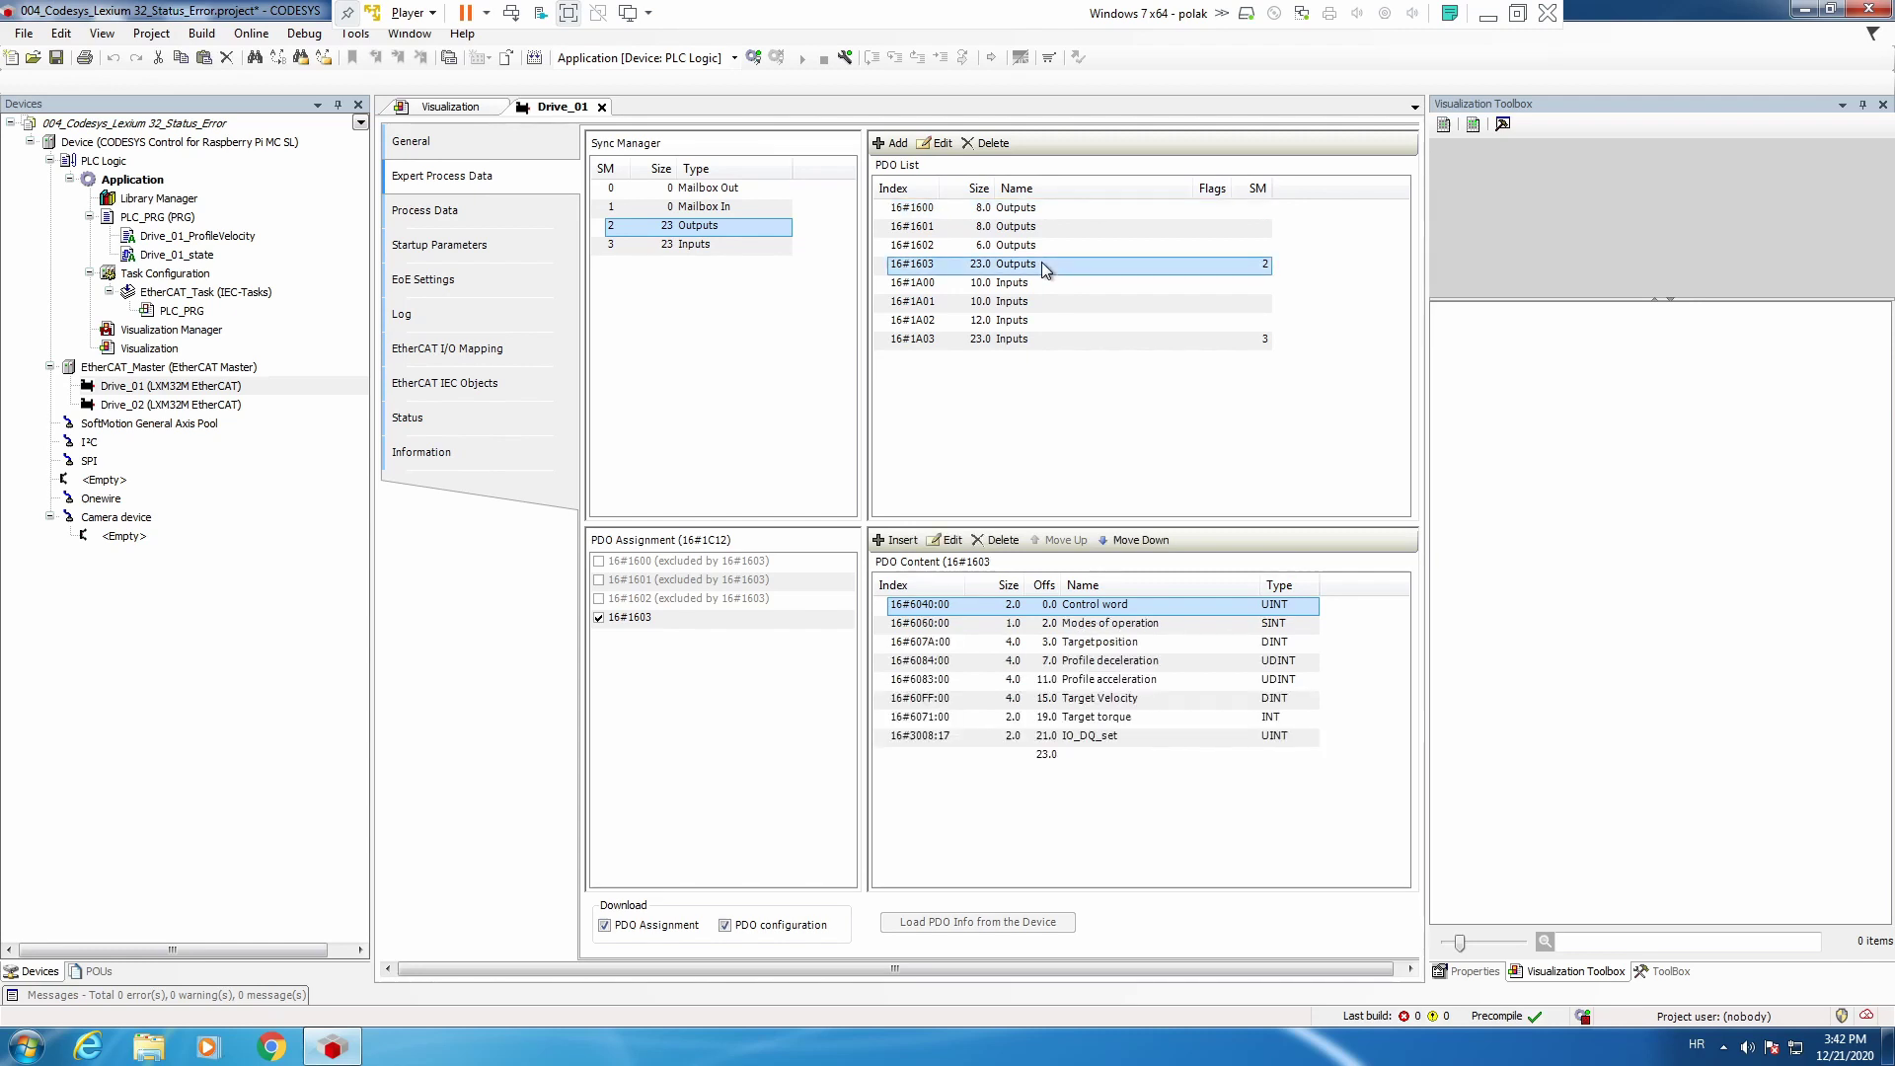
left_click(901, 541)
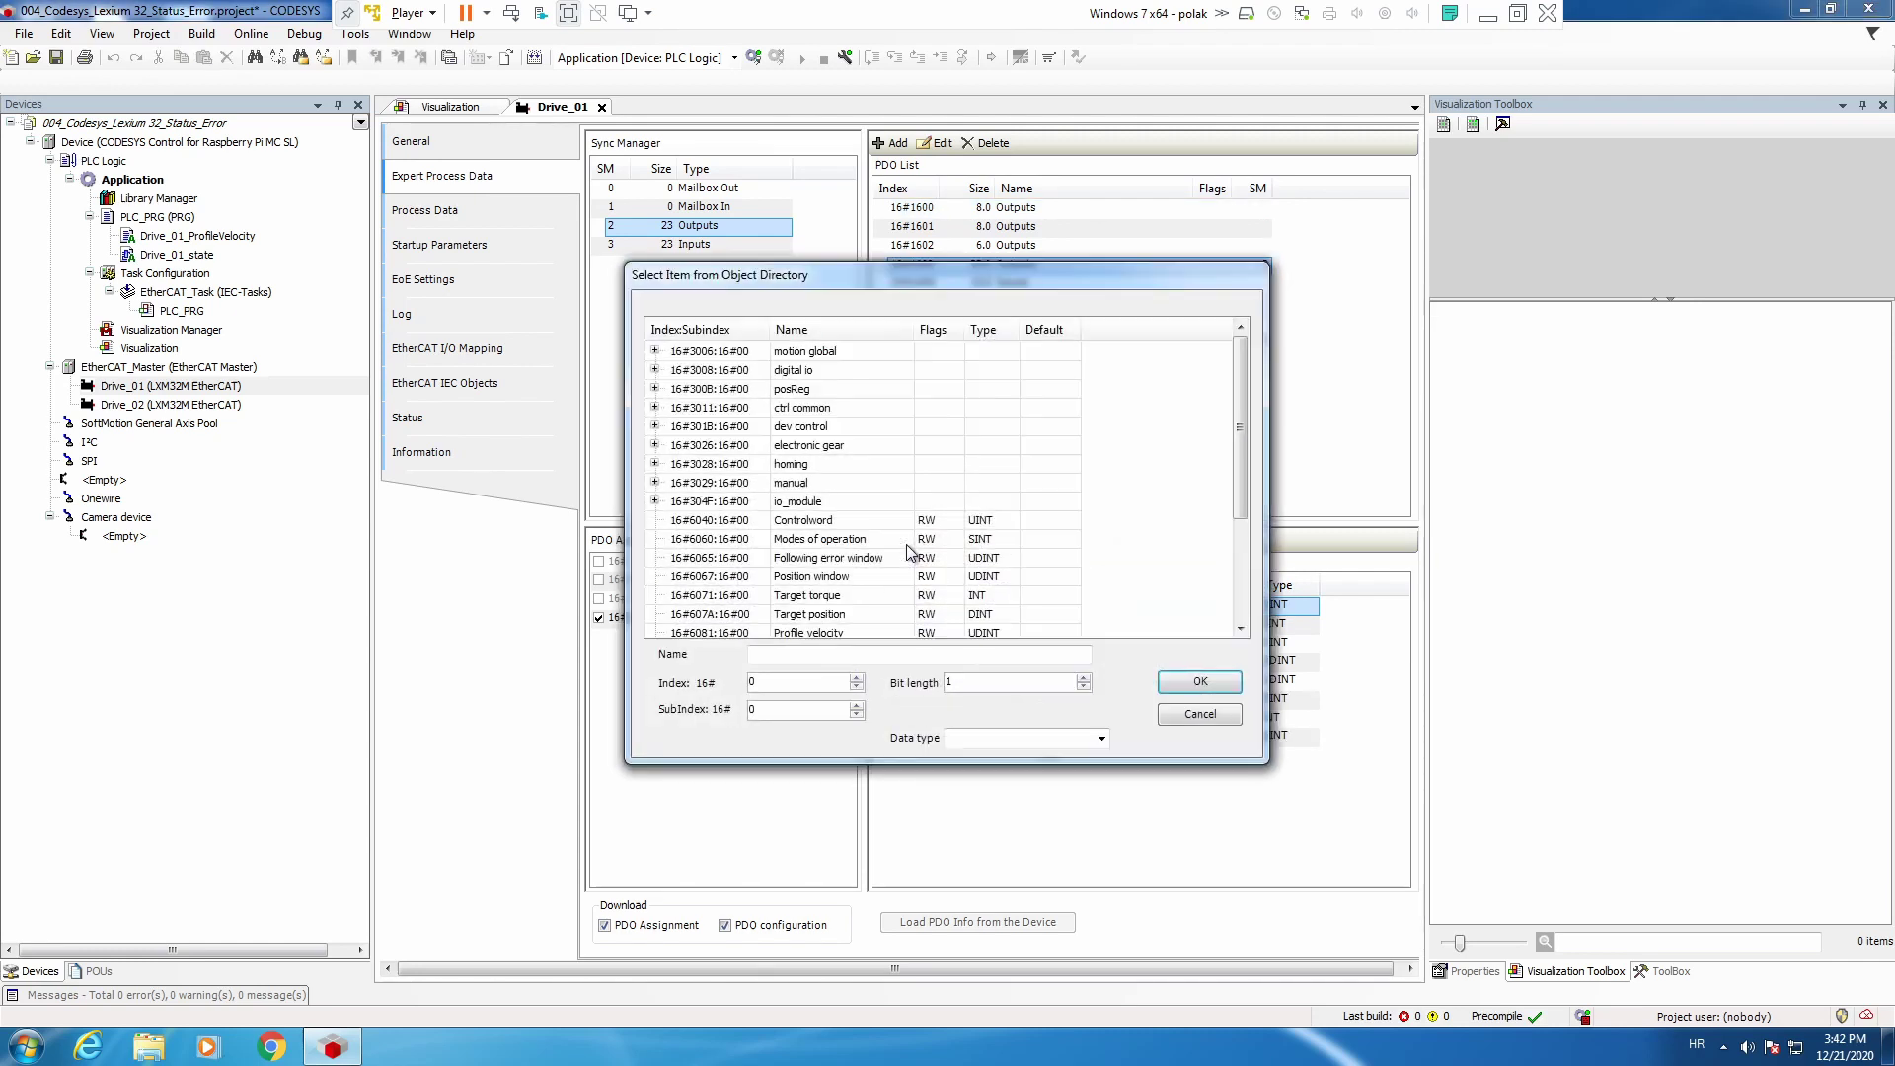
left_click(657, 427)
left_click(855, 446)
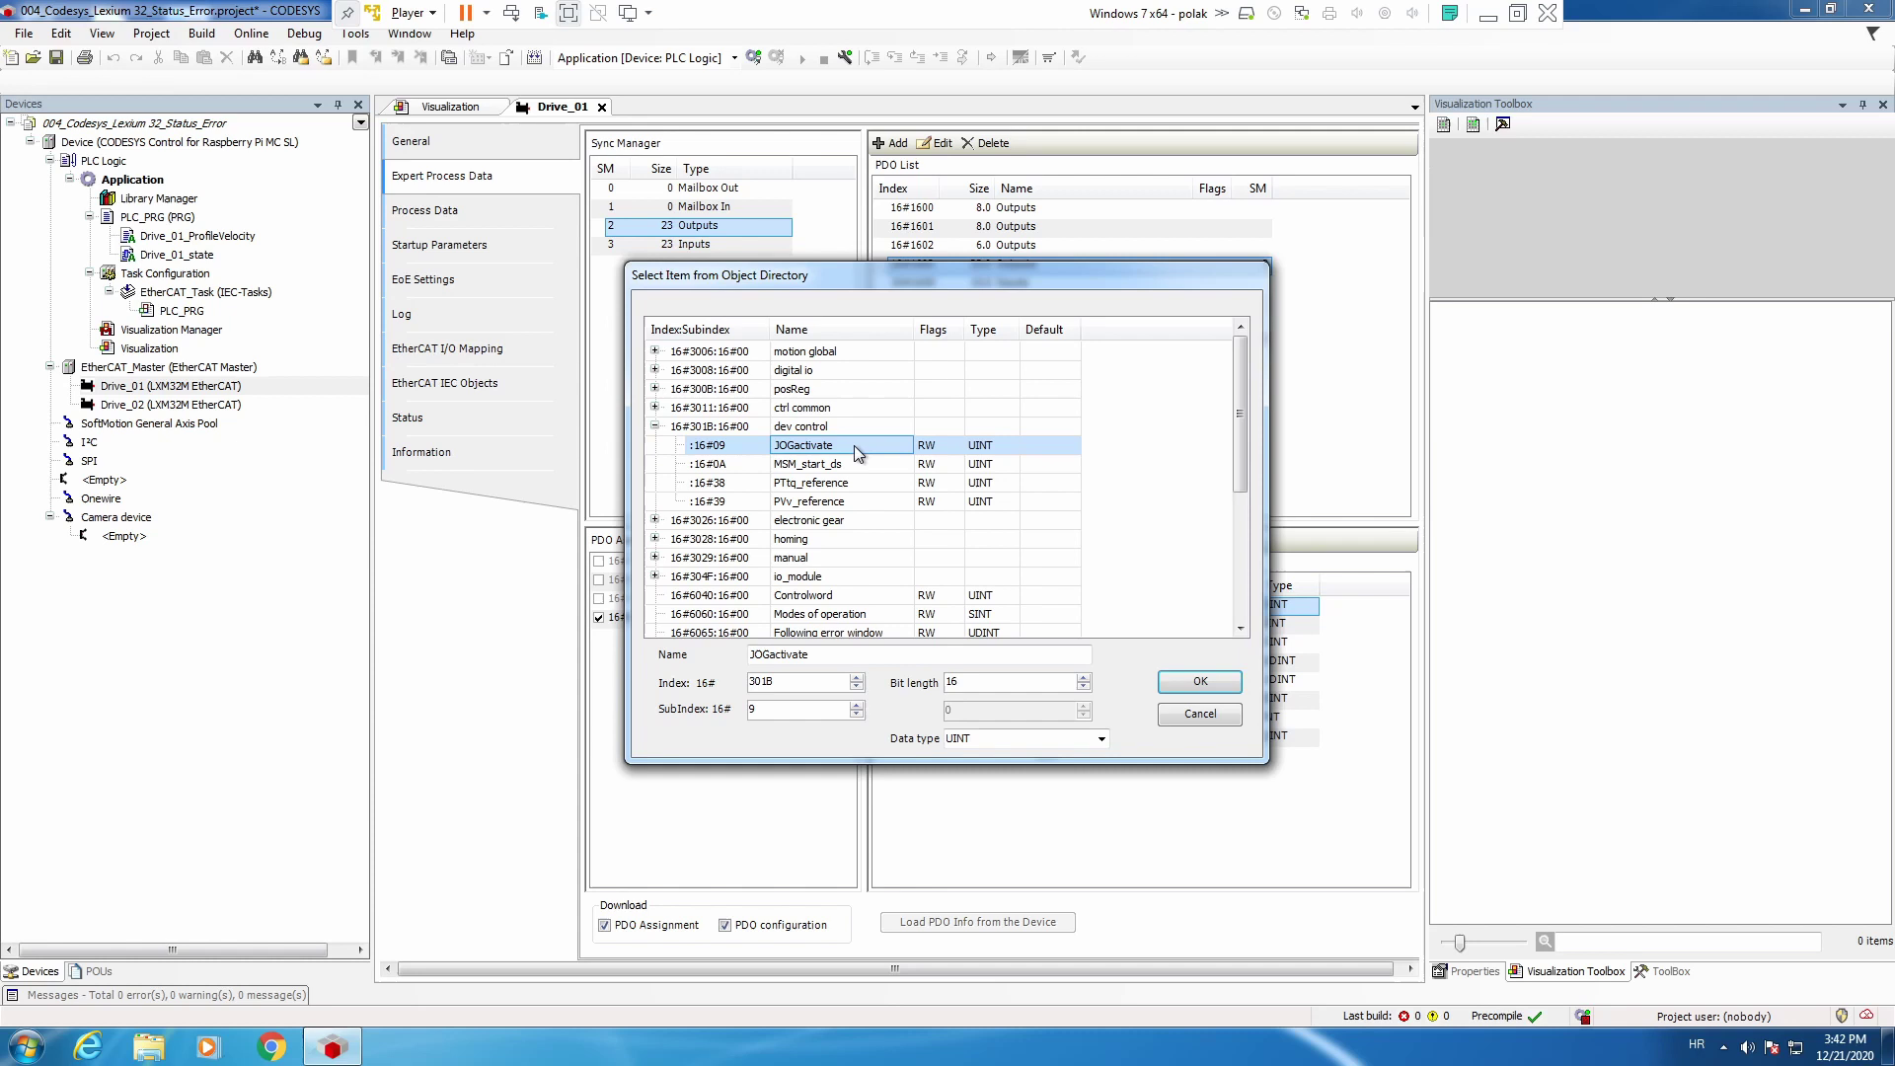
left_click(1204, 680)
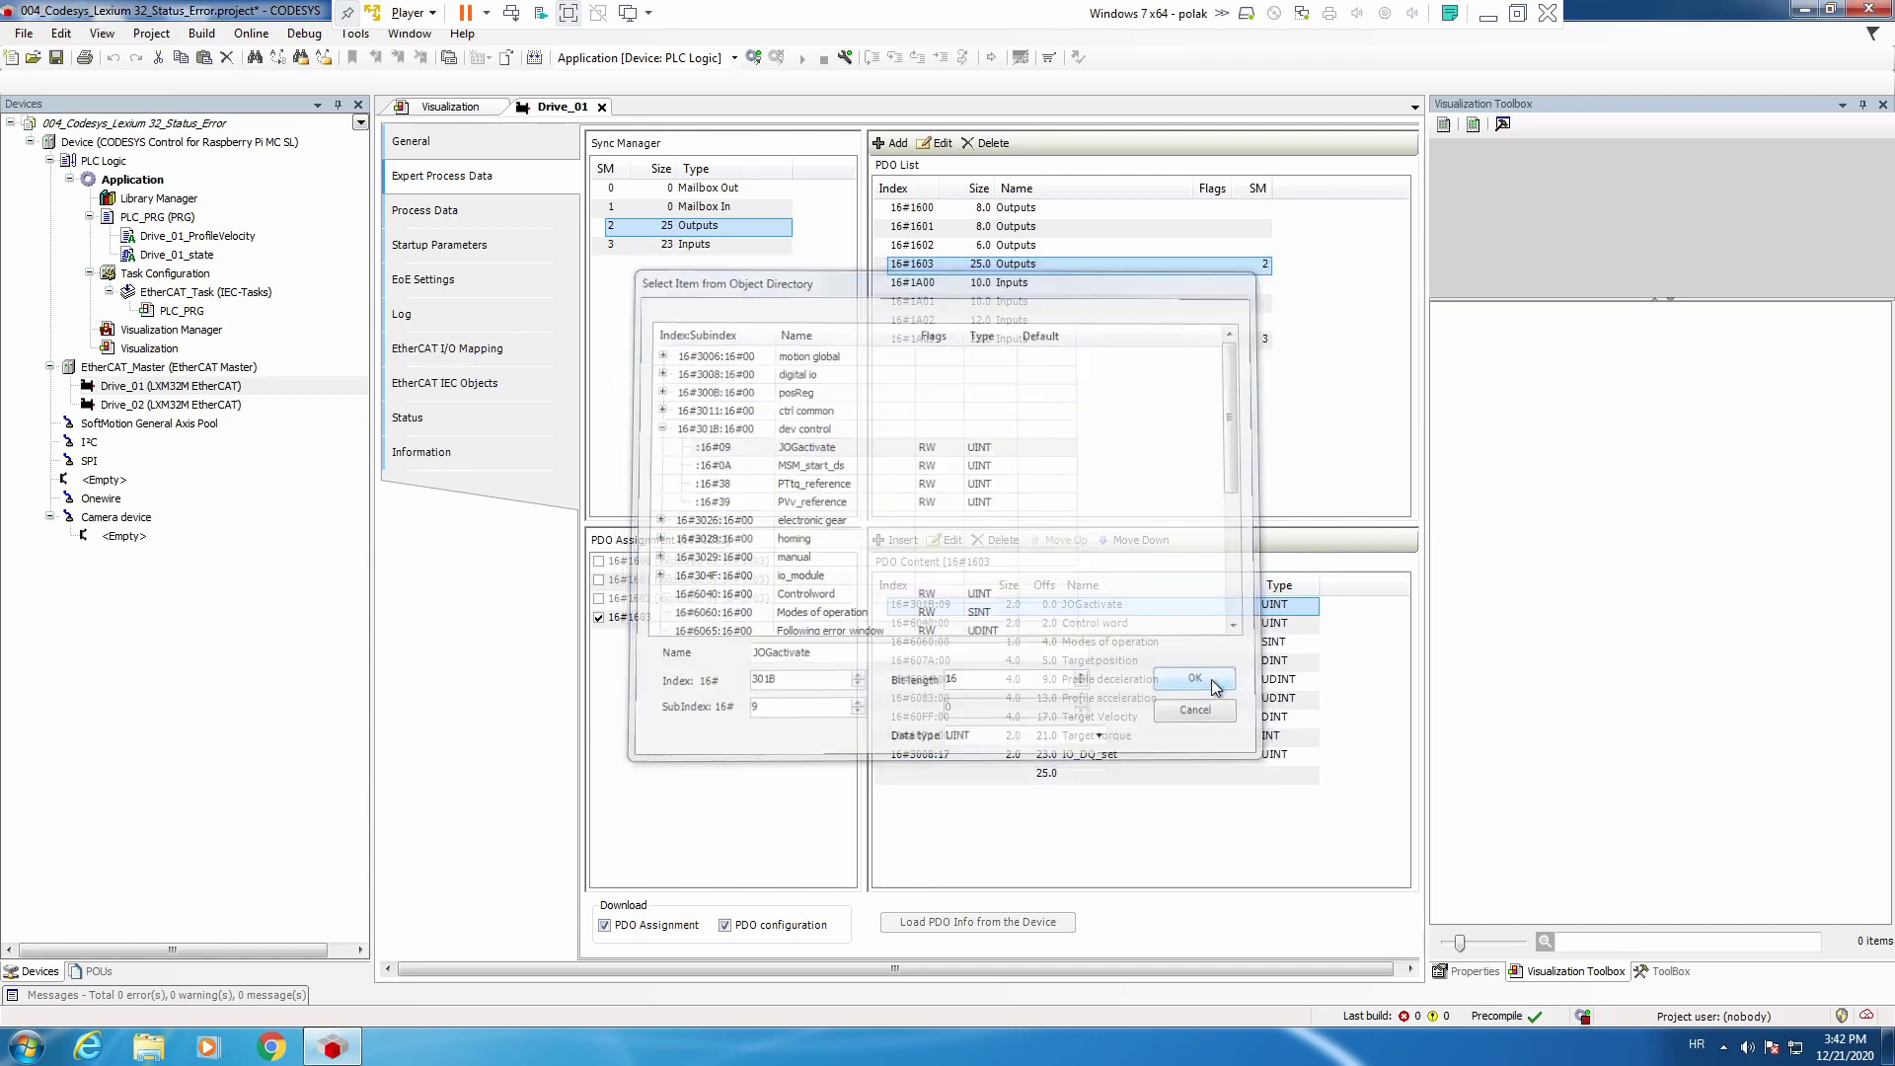
Map the JOGactivate channel to variable q_uiDrive_013JOGactivate in EtherCAT I/O Mapping.
left_click(514, 348)
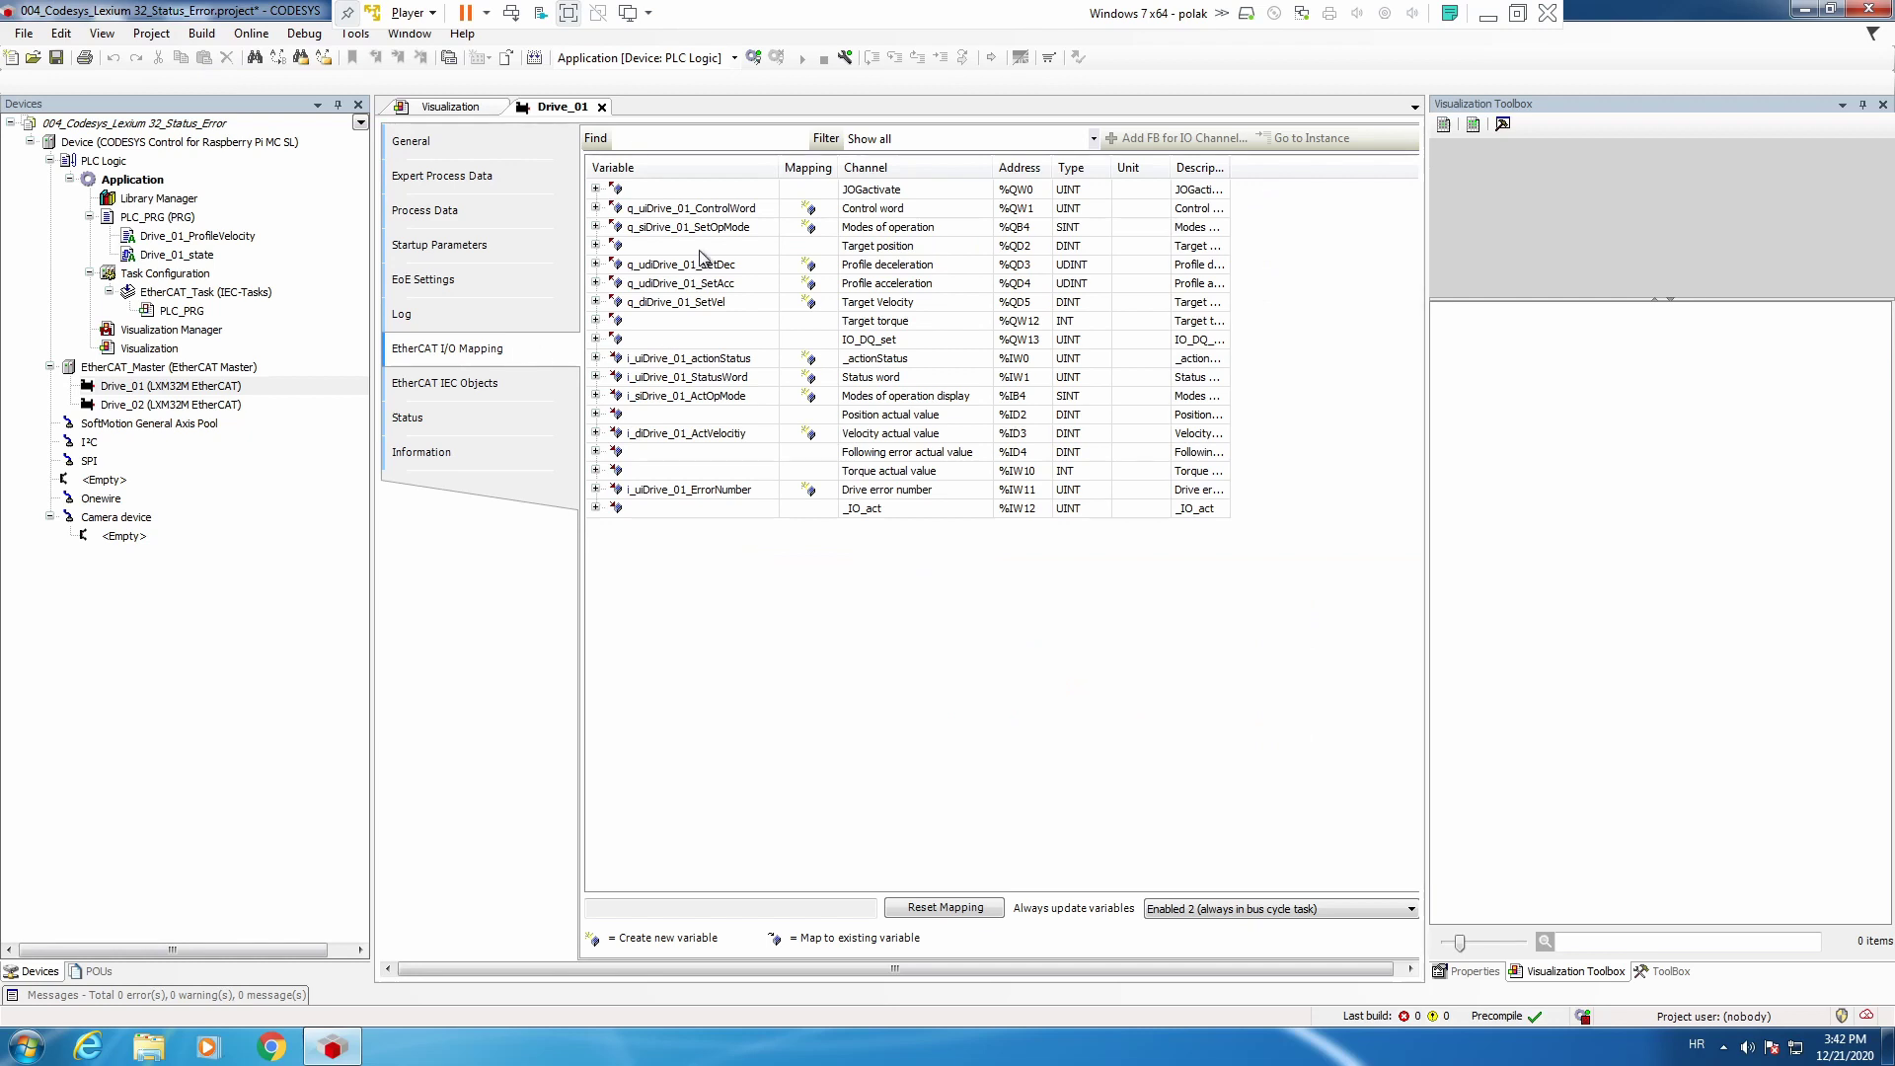
double_click(688, 190)
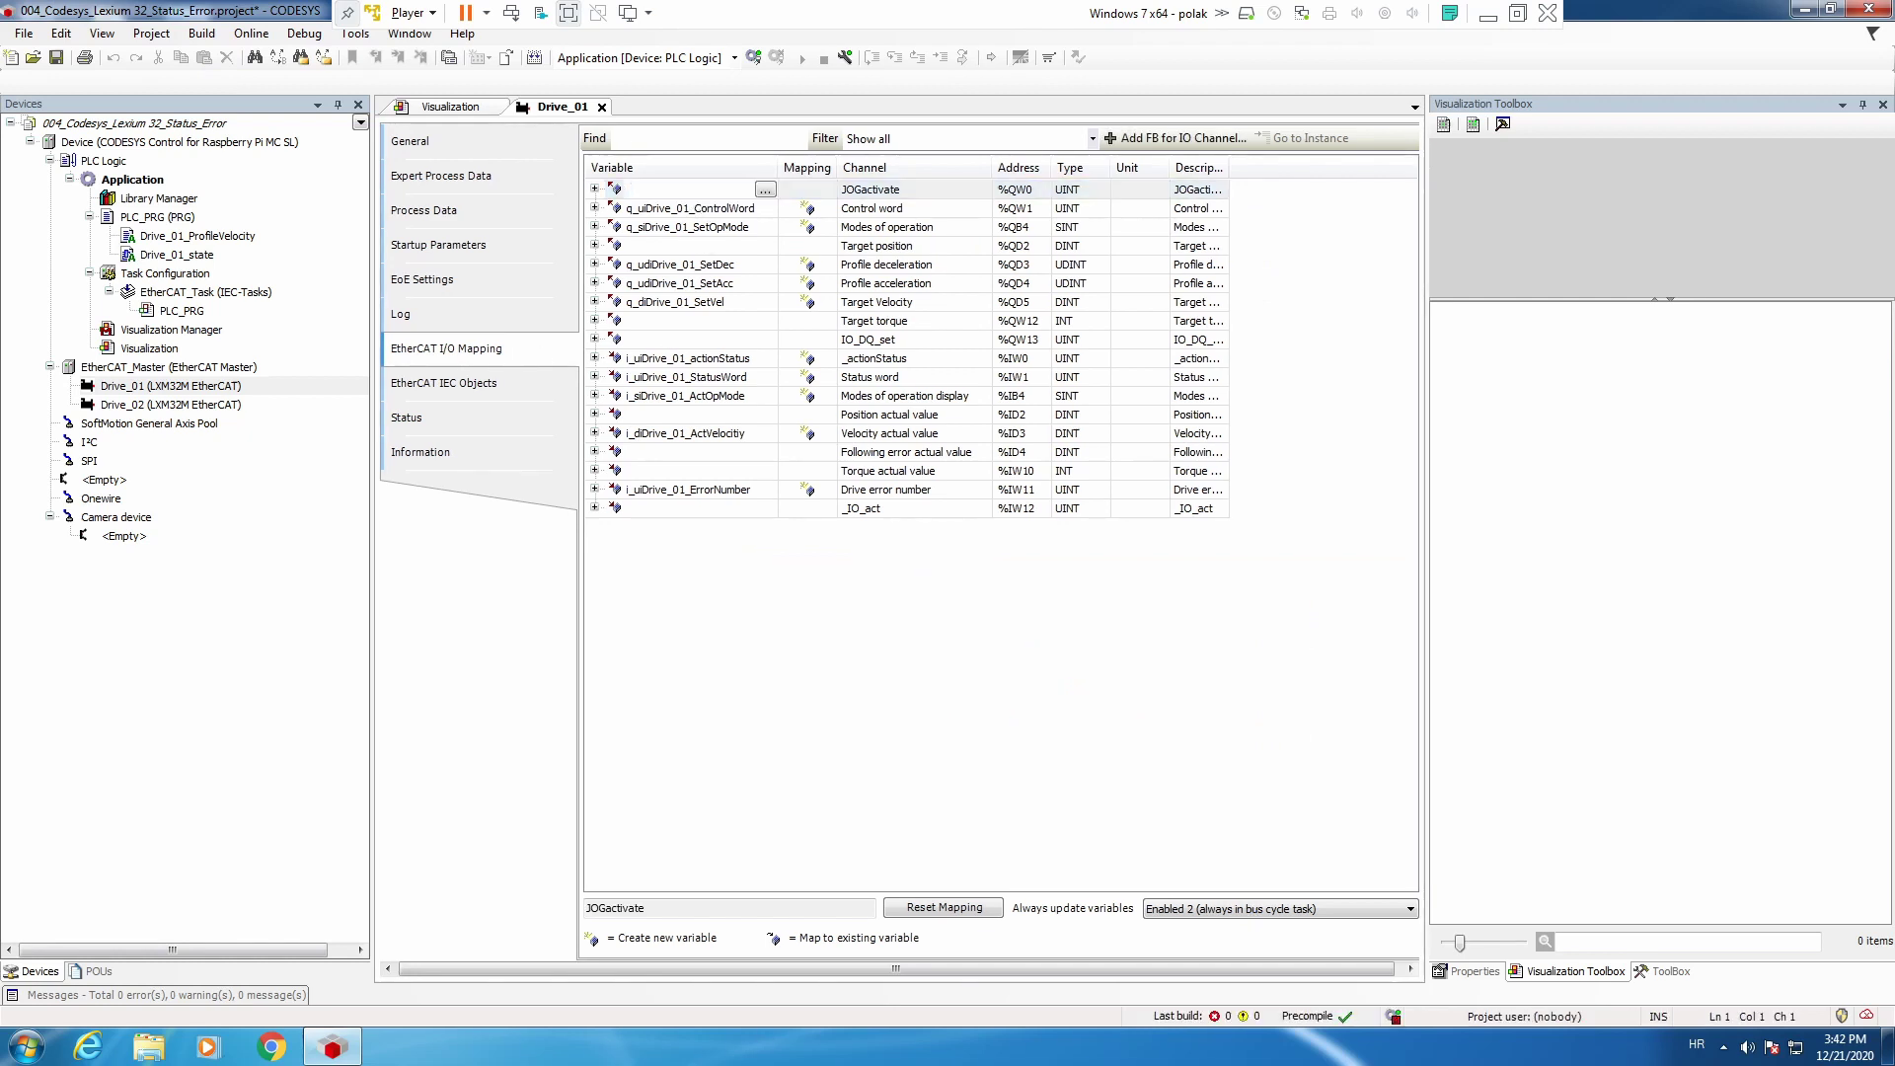
type("q_uiDrive_01")
type("JOGactivate")
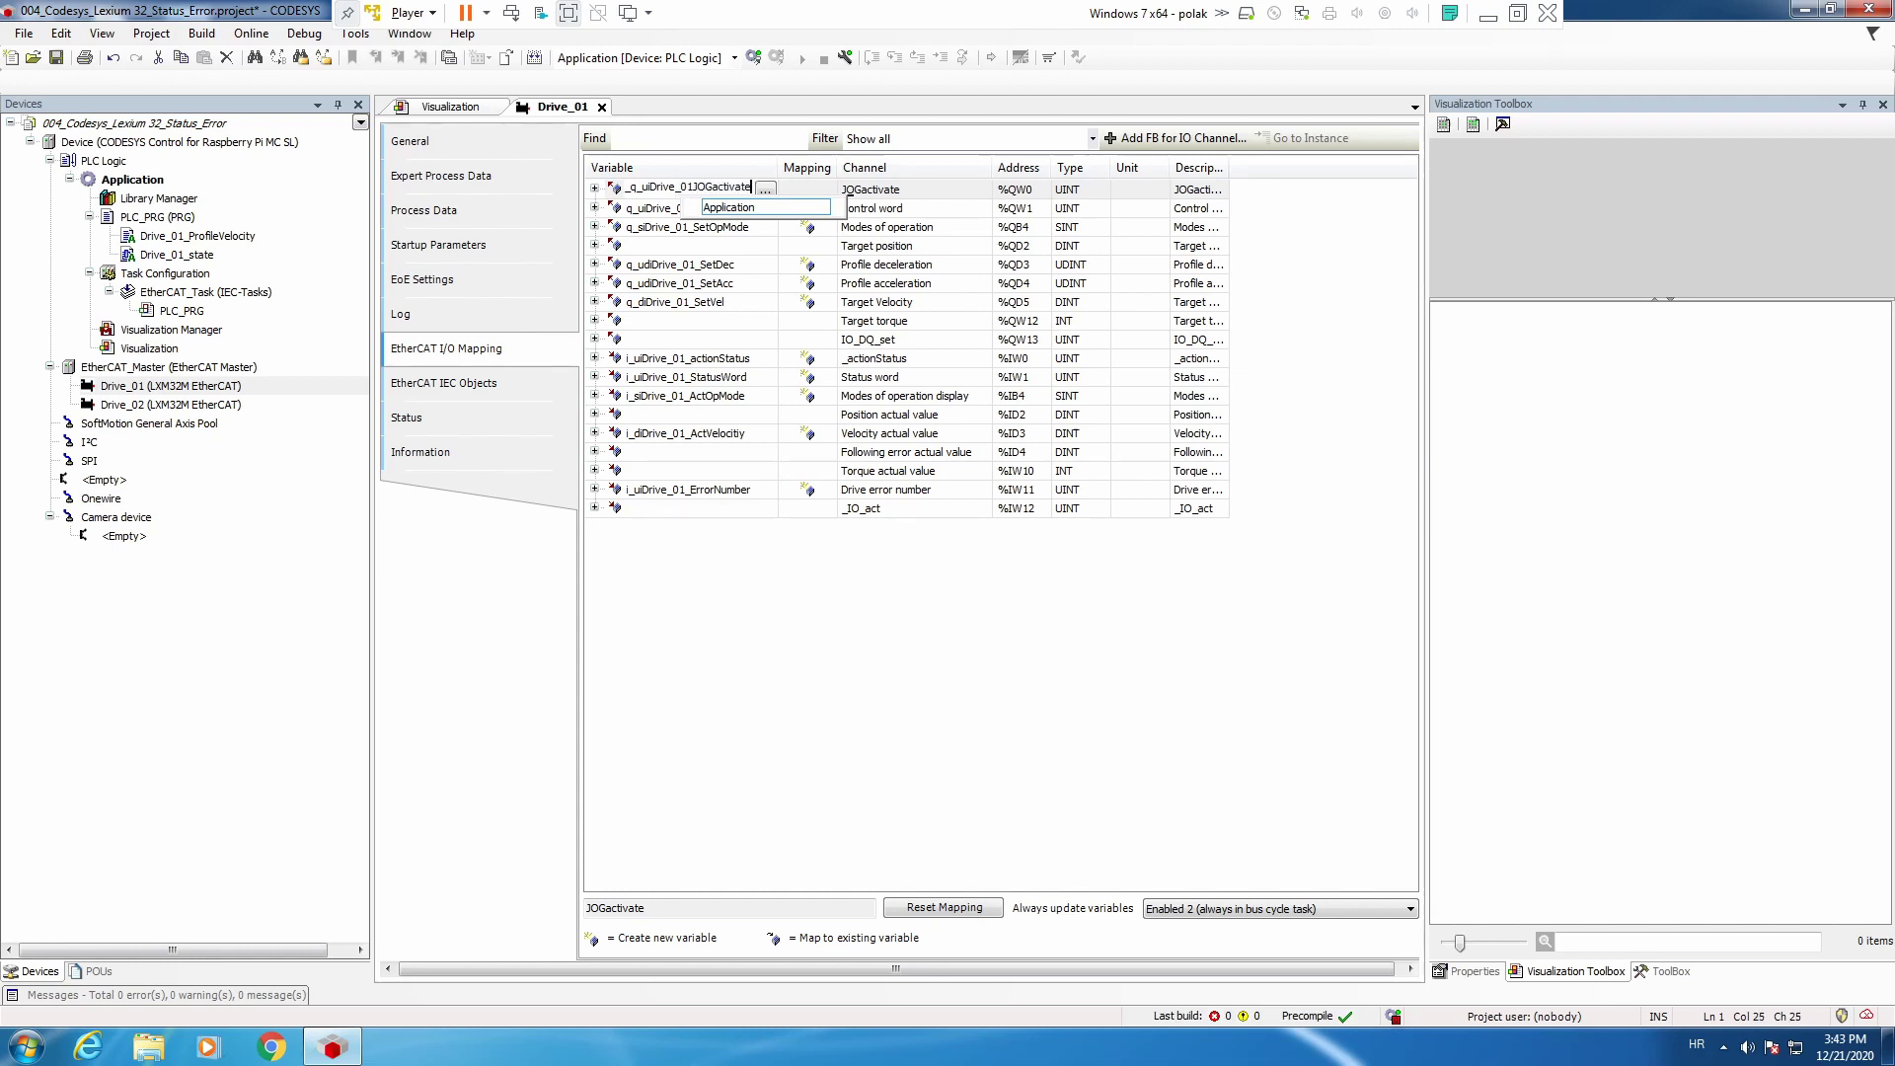
key("Return")
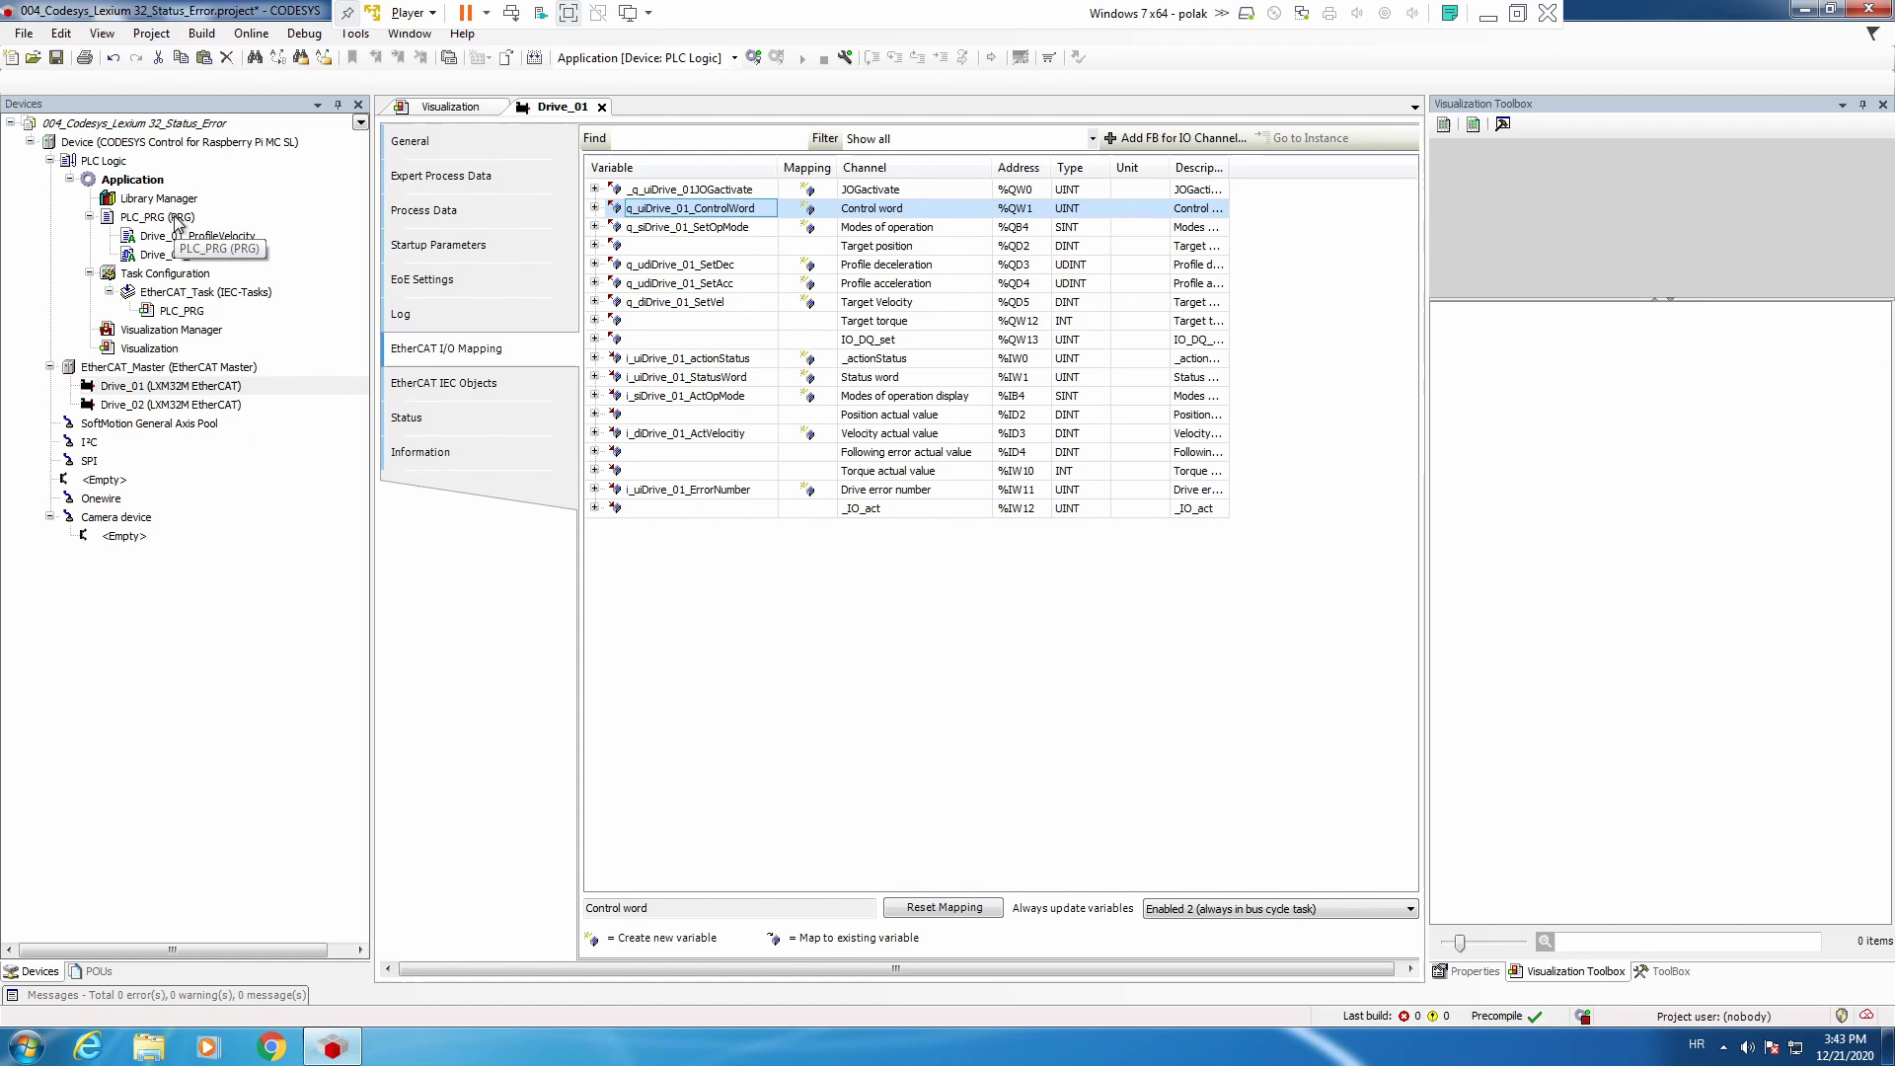
Add a //JOG comment in PLC_PRG and declare BOOL bDrive_10ExecuteJOG.
double_click(174, 219)
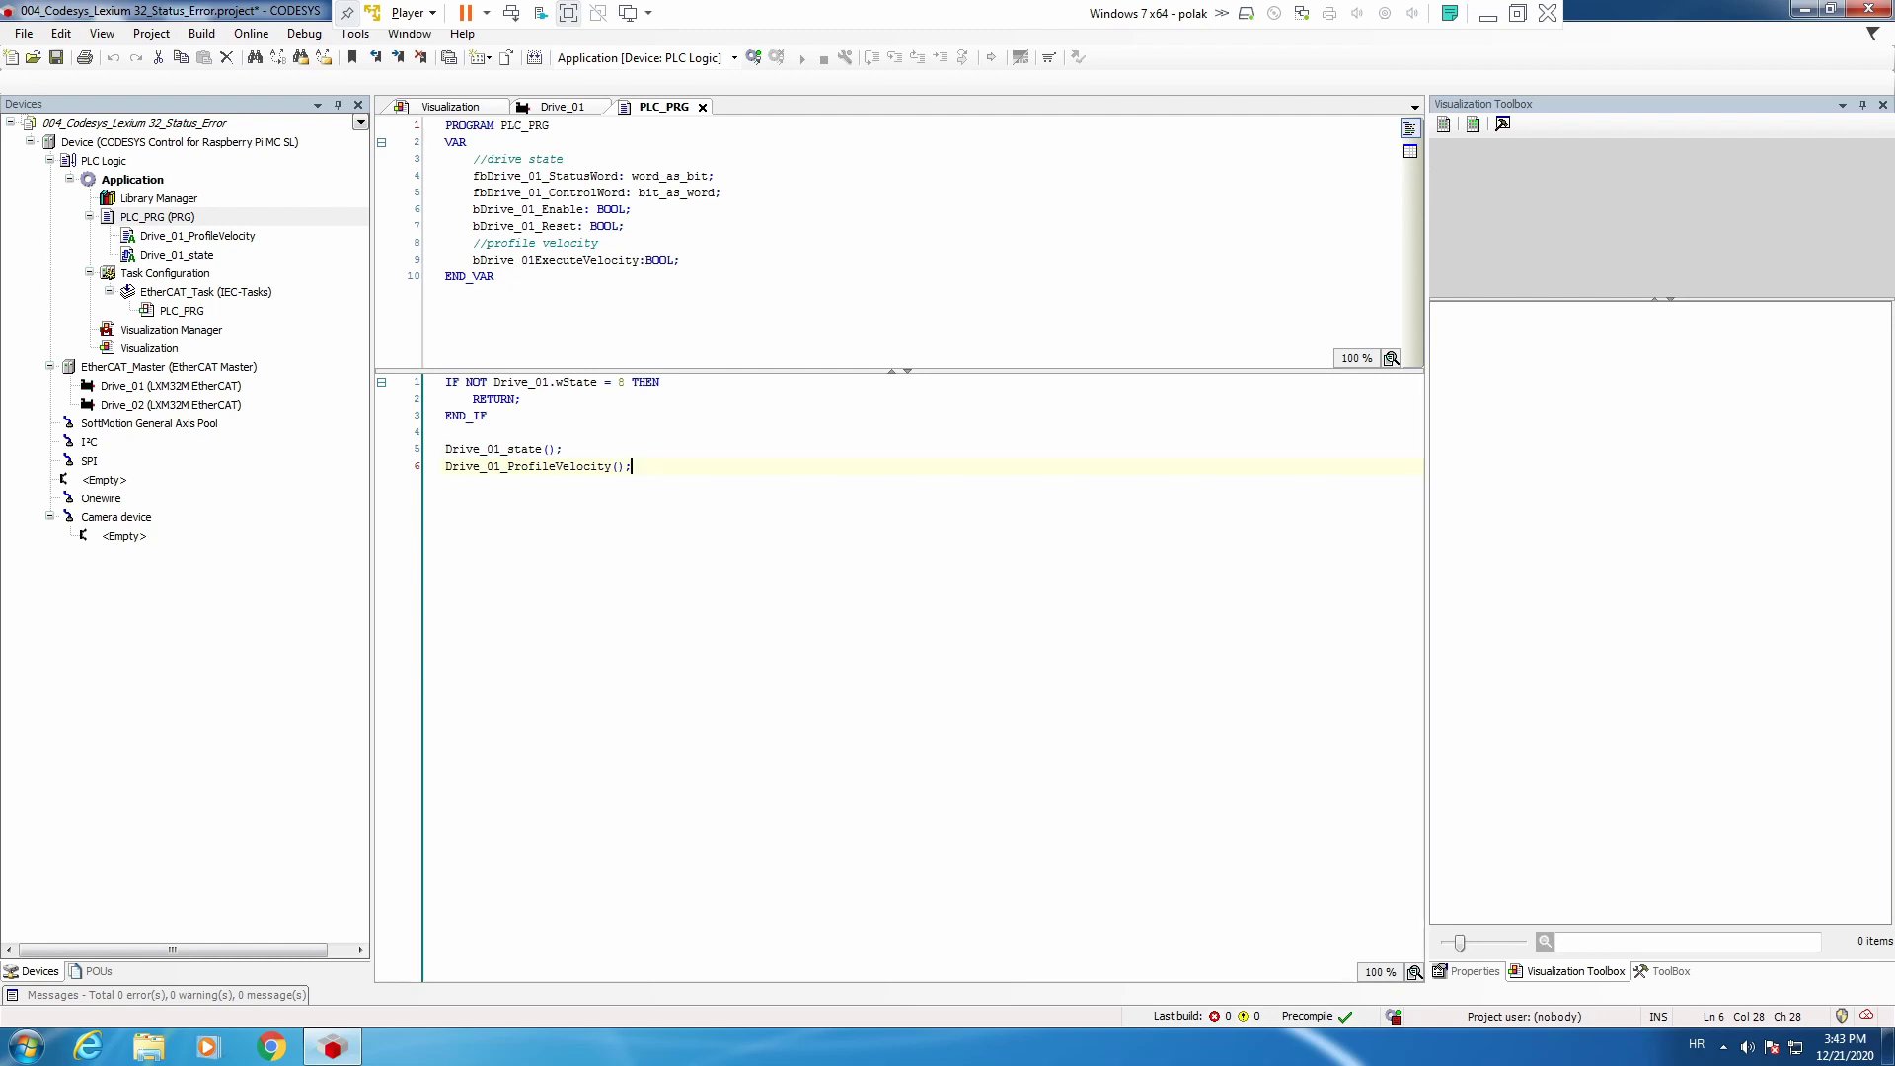
key("Return")
type("//JOG")
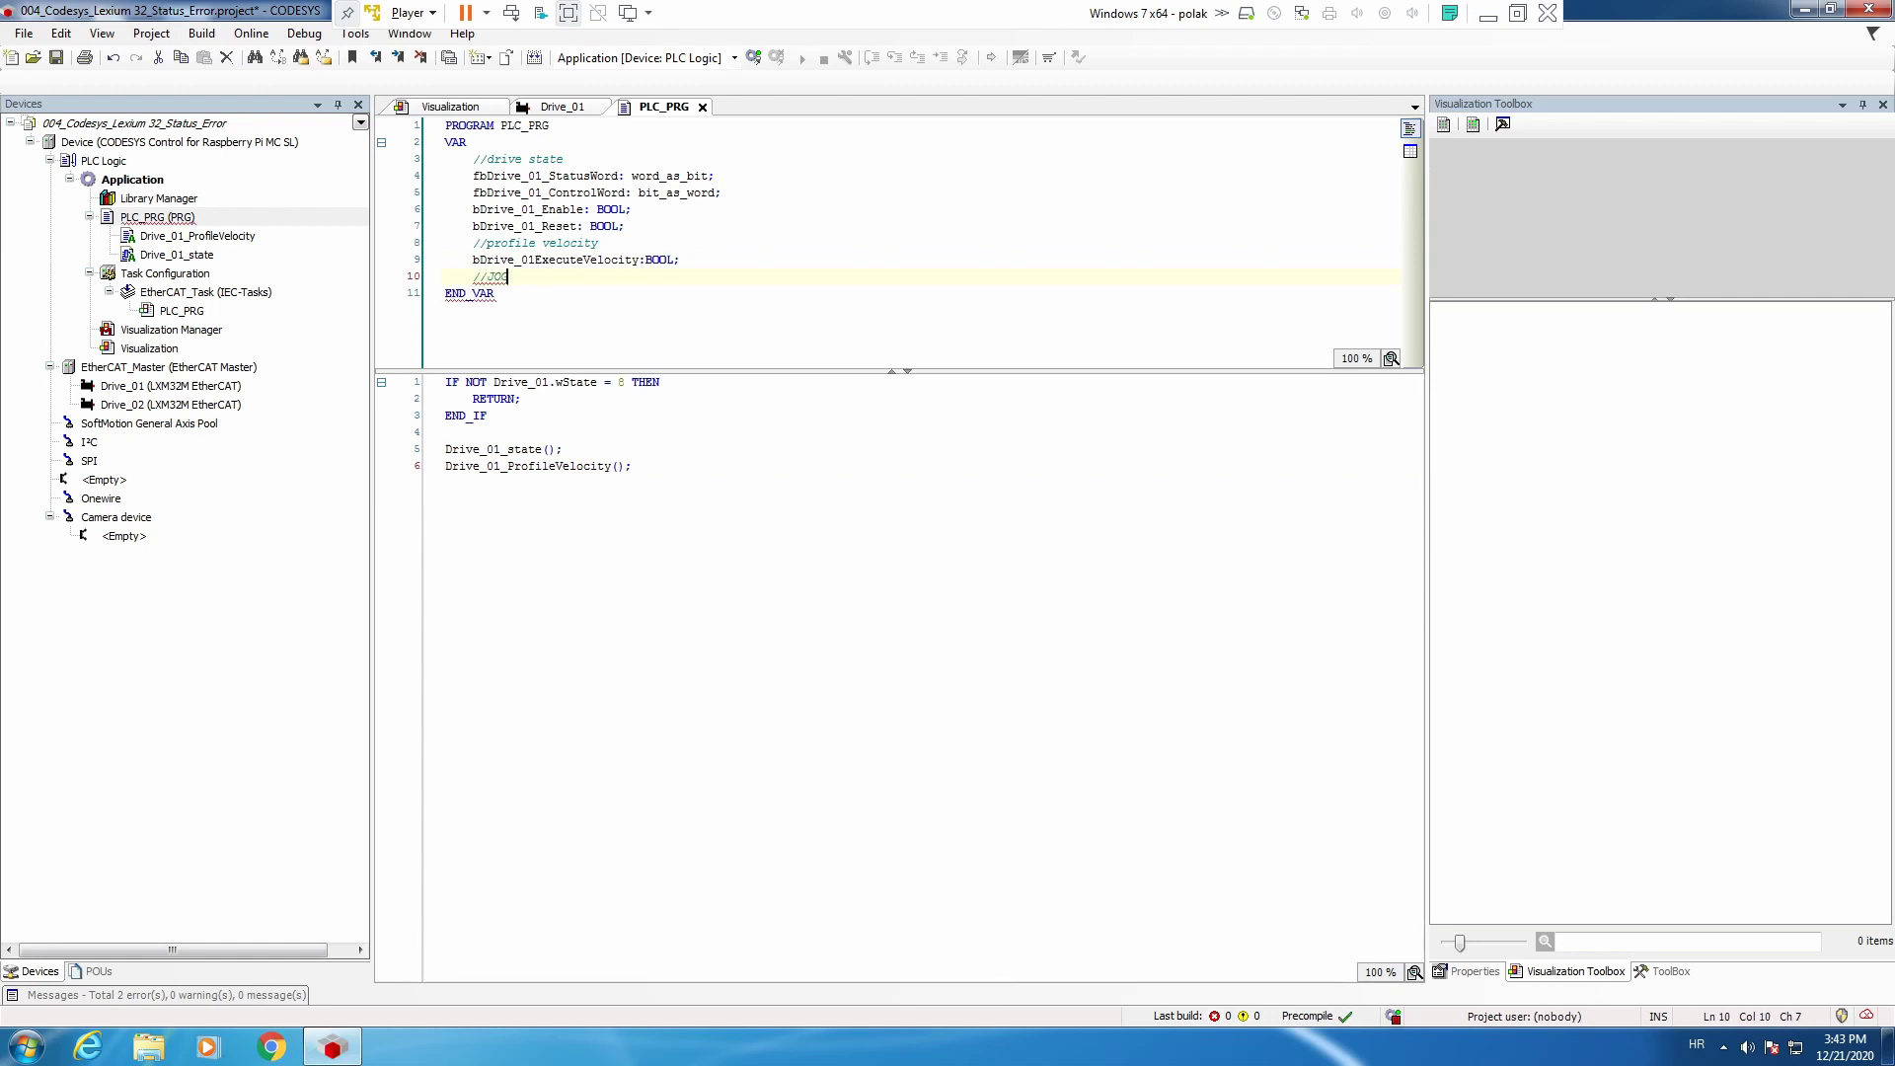
key("Return")
type("bDrive_10ExecuteJOG")
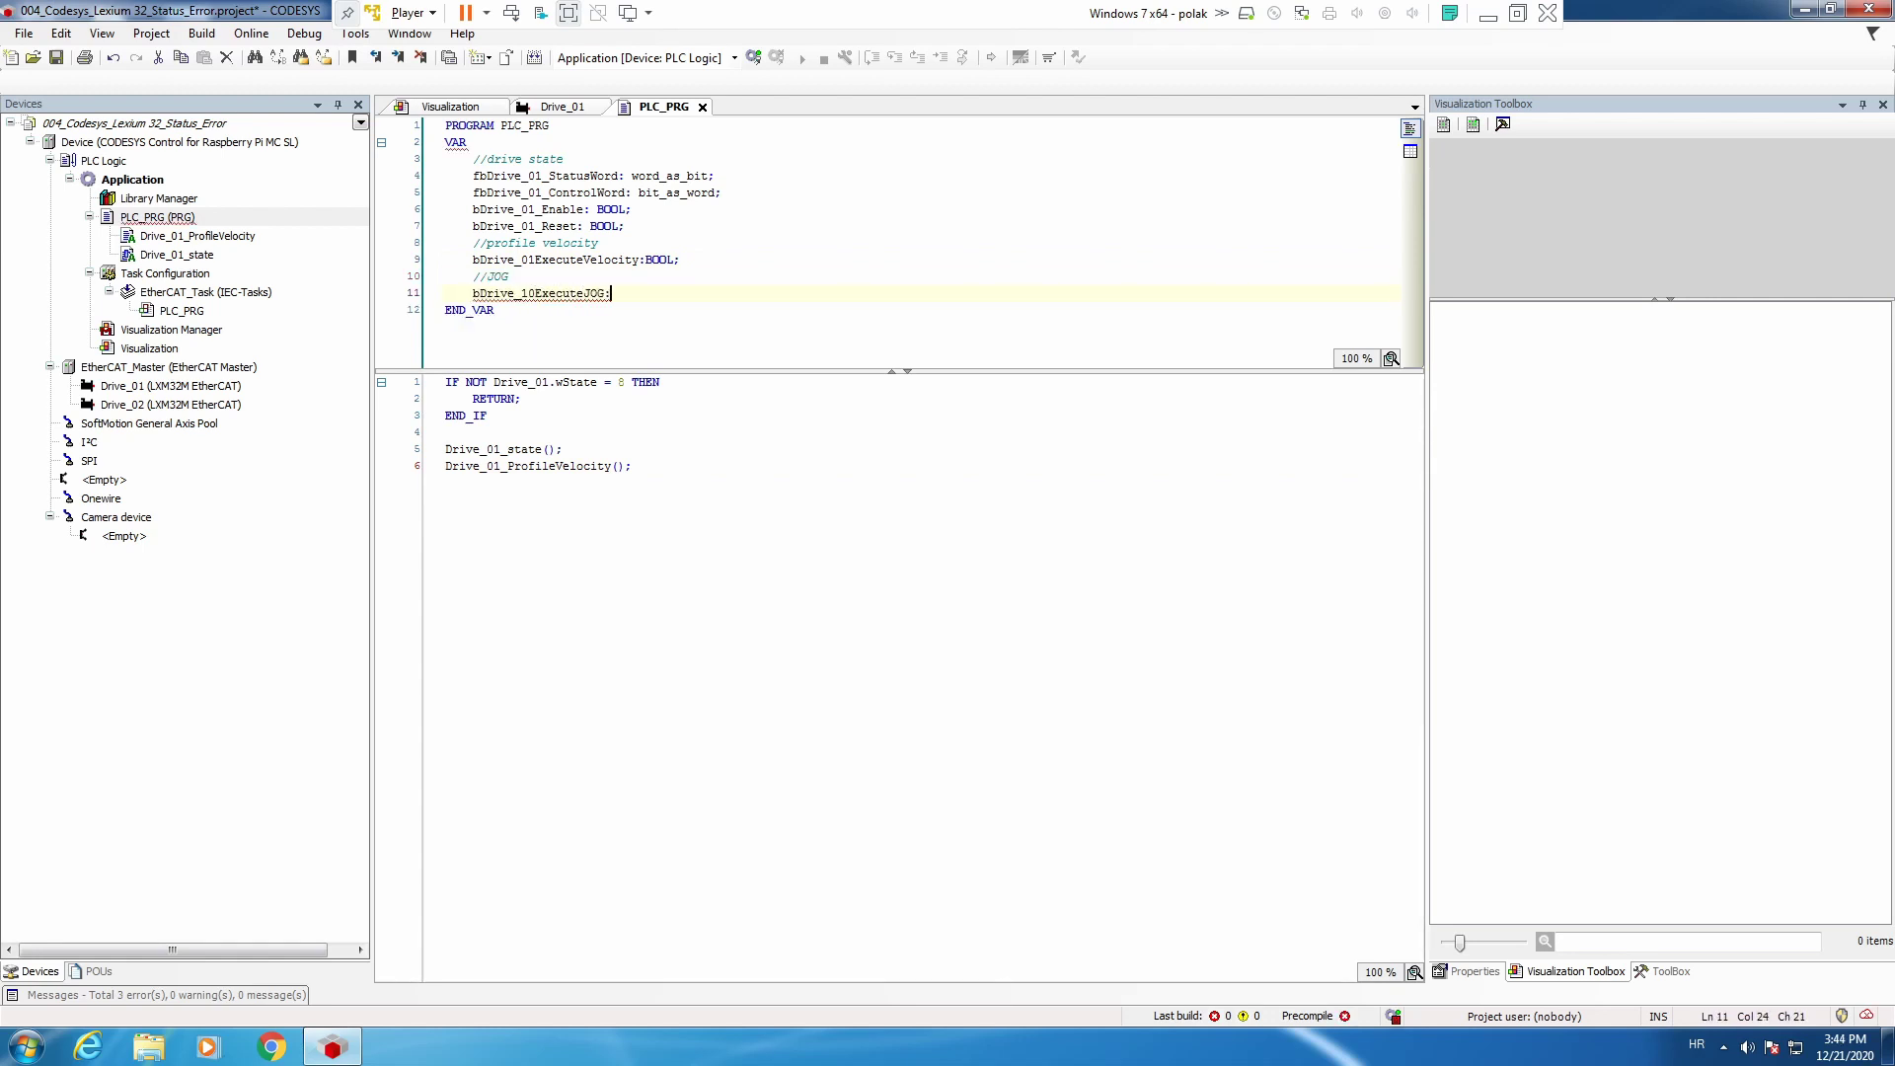
type(":BOOL;")
key("Return")
Declare the BOOL variable bDrive_10_JOGPos.
left_click_drag(534, 294, 481, 306)
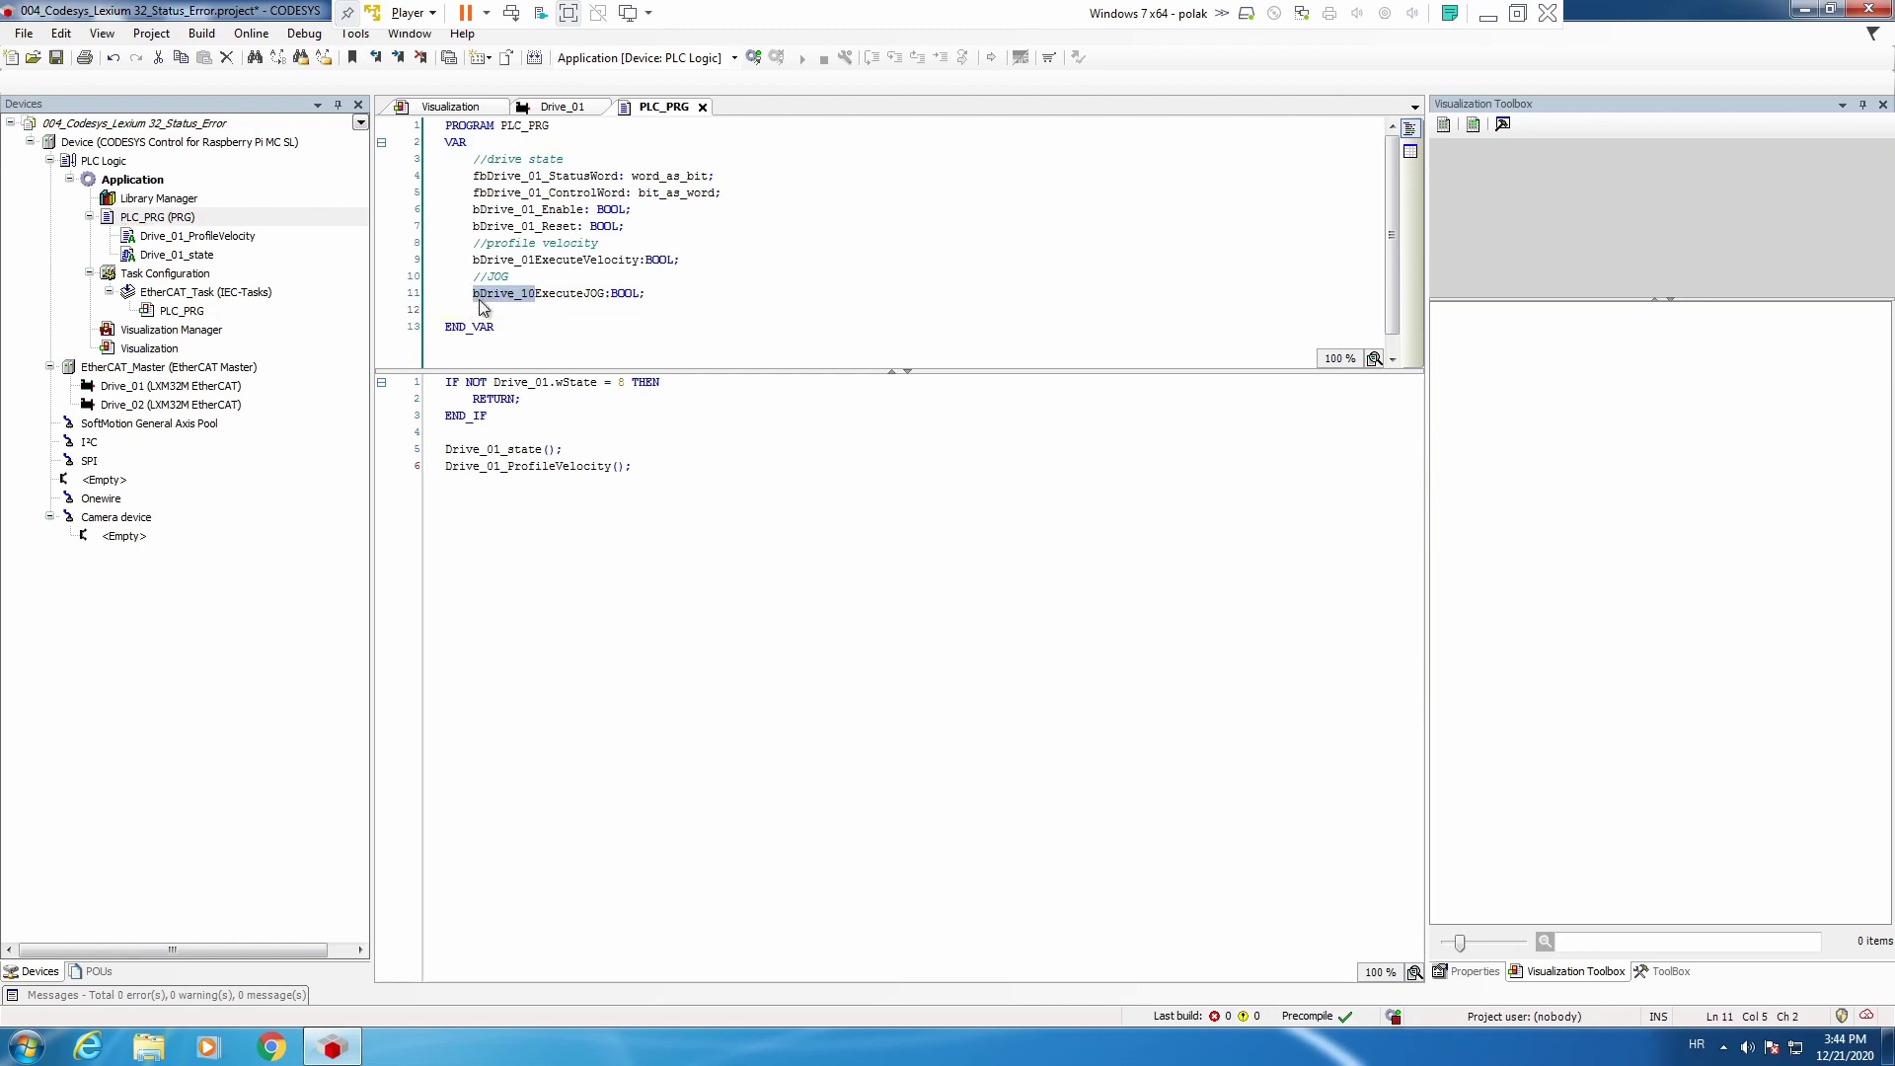
key("ctrl+c")
left_click(482, 308)
key("ctrl+v")
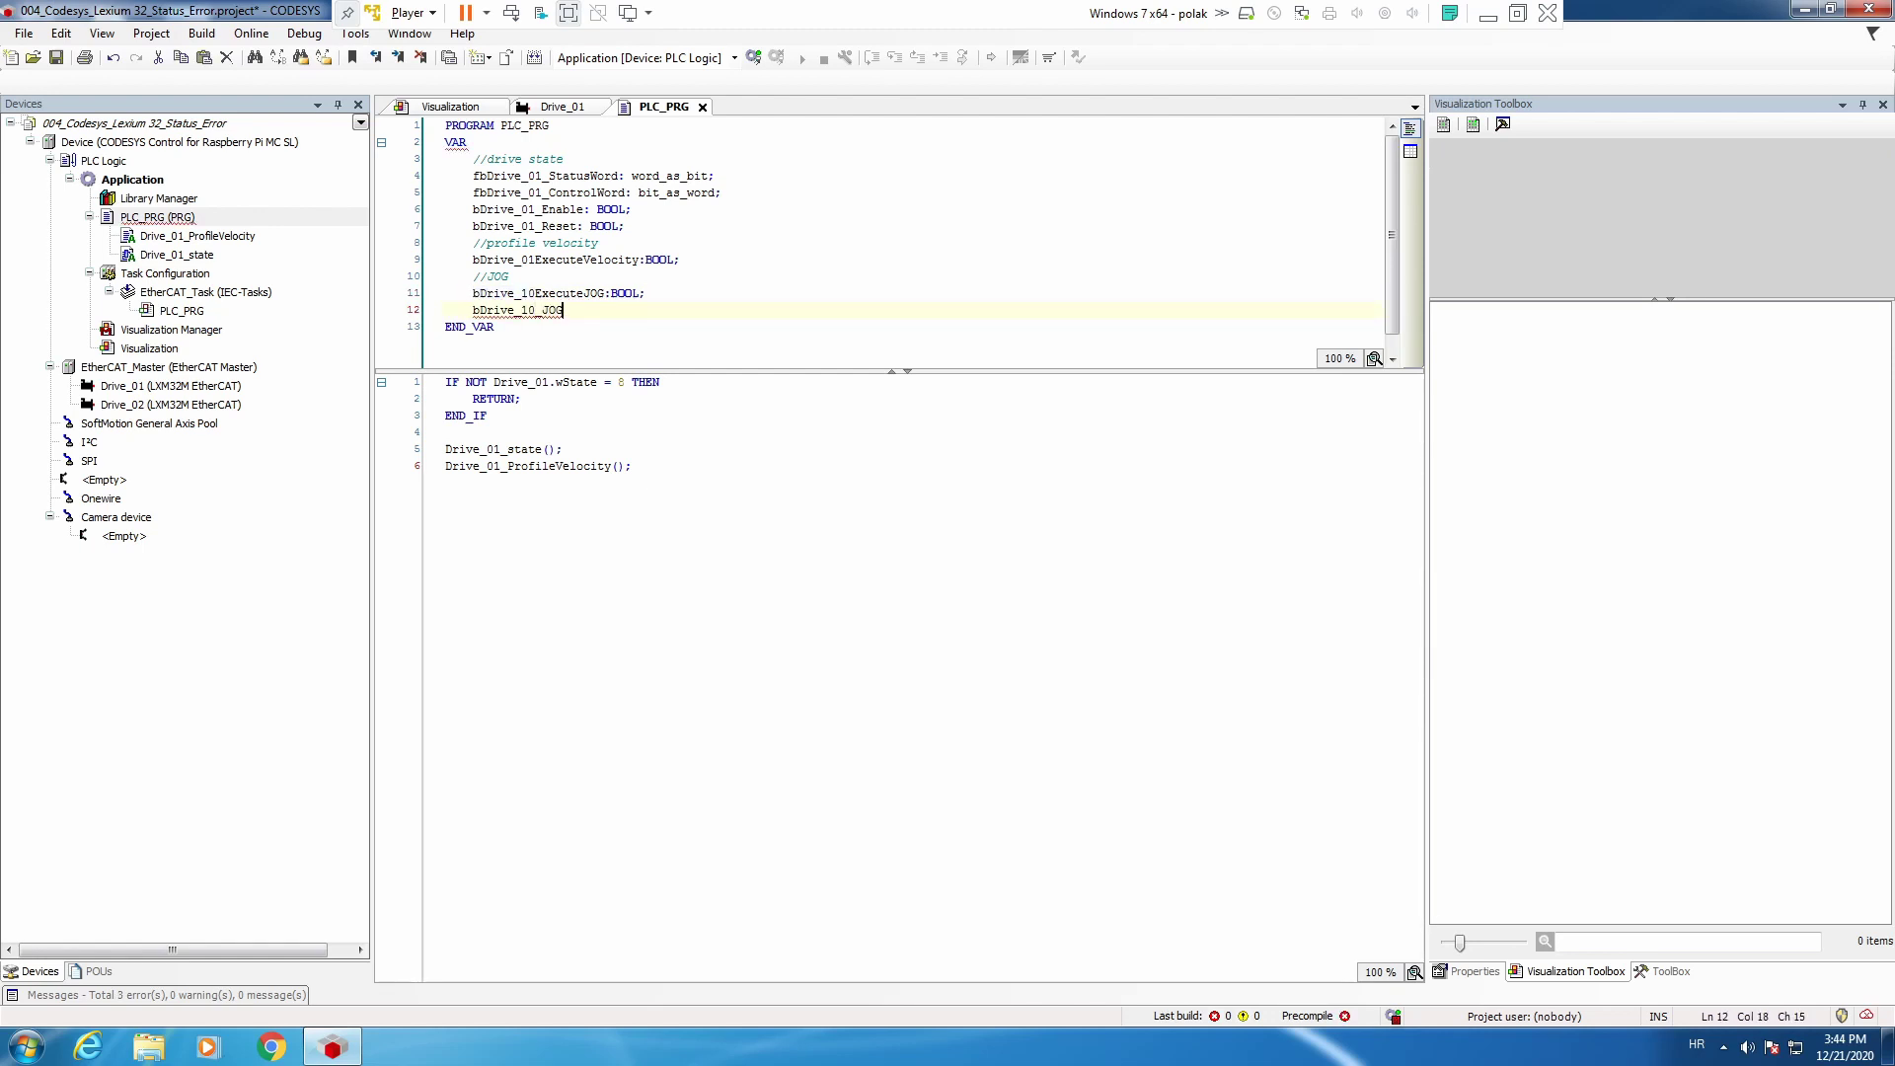
type("Pos: BOOL;")
key("Return")
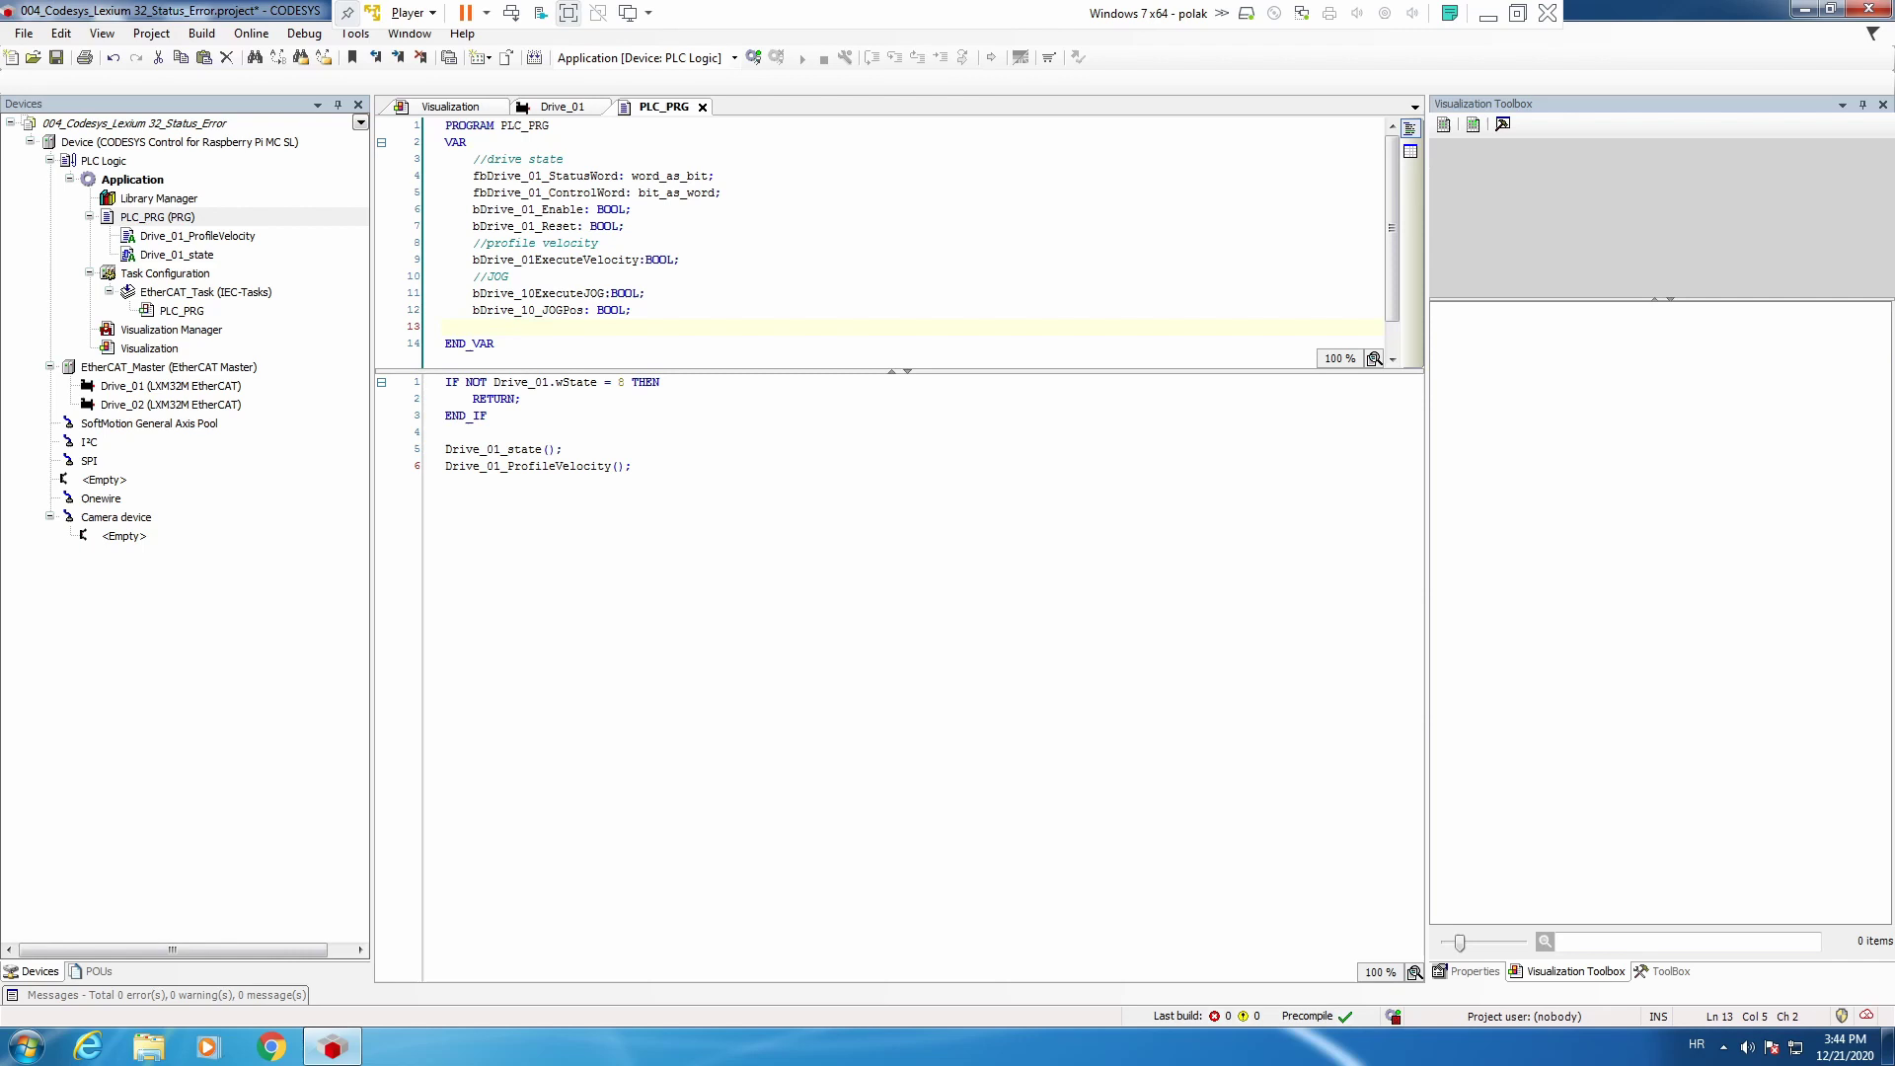
Declare BOOL variables JOGNeg, JOGPosFast and JOGNegFast with the bDrive_10_JOG prefix.
left_click_drag(566, 310, 472, 309)
key("ctrl+c")
left_click(473, 328)
key("ctrl+v")
type("N")
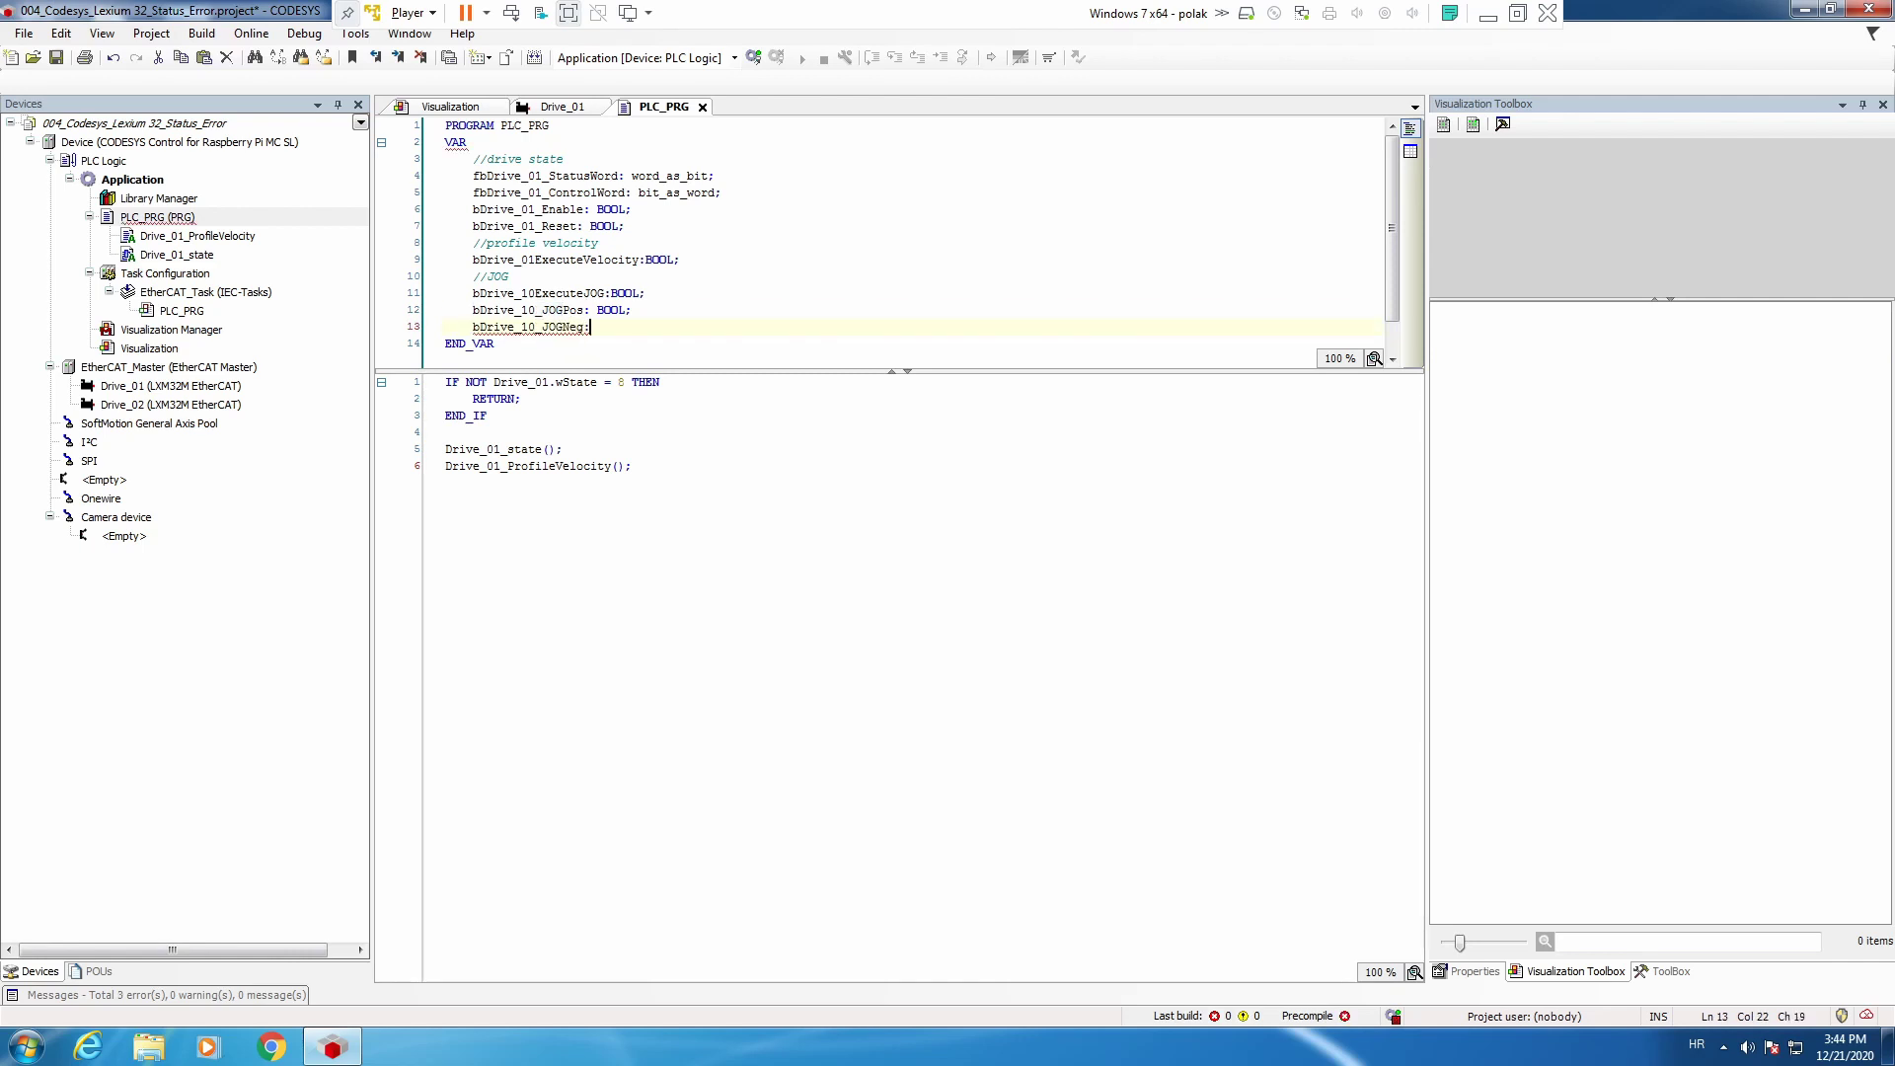
type(";")
key("Return")
key("ctrl+v")
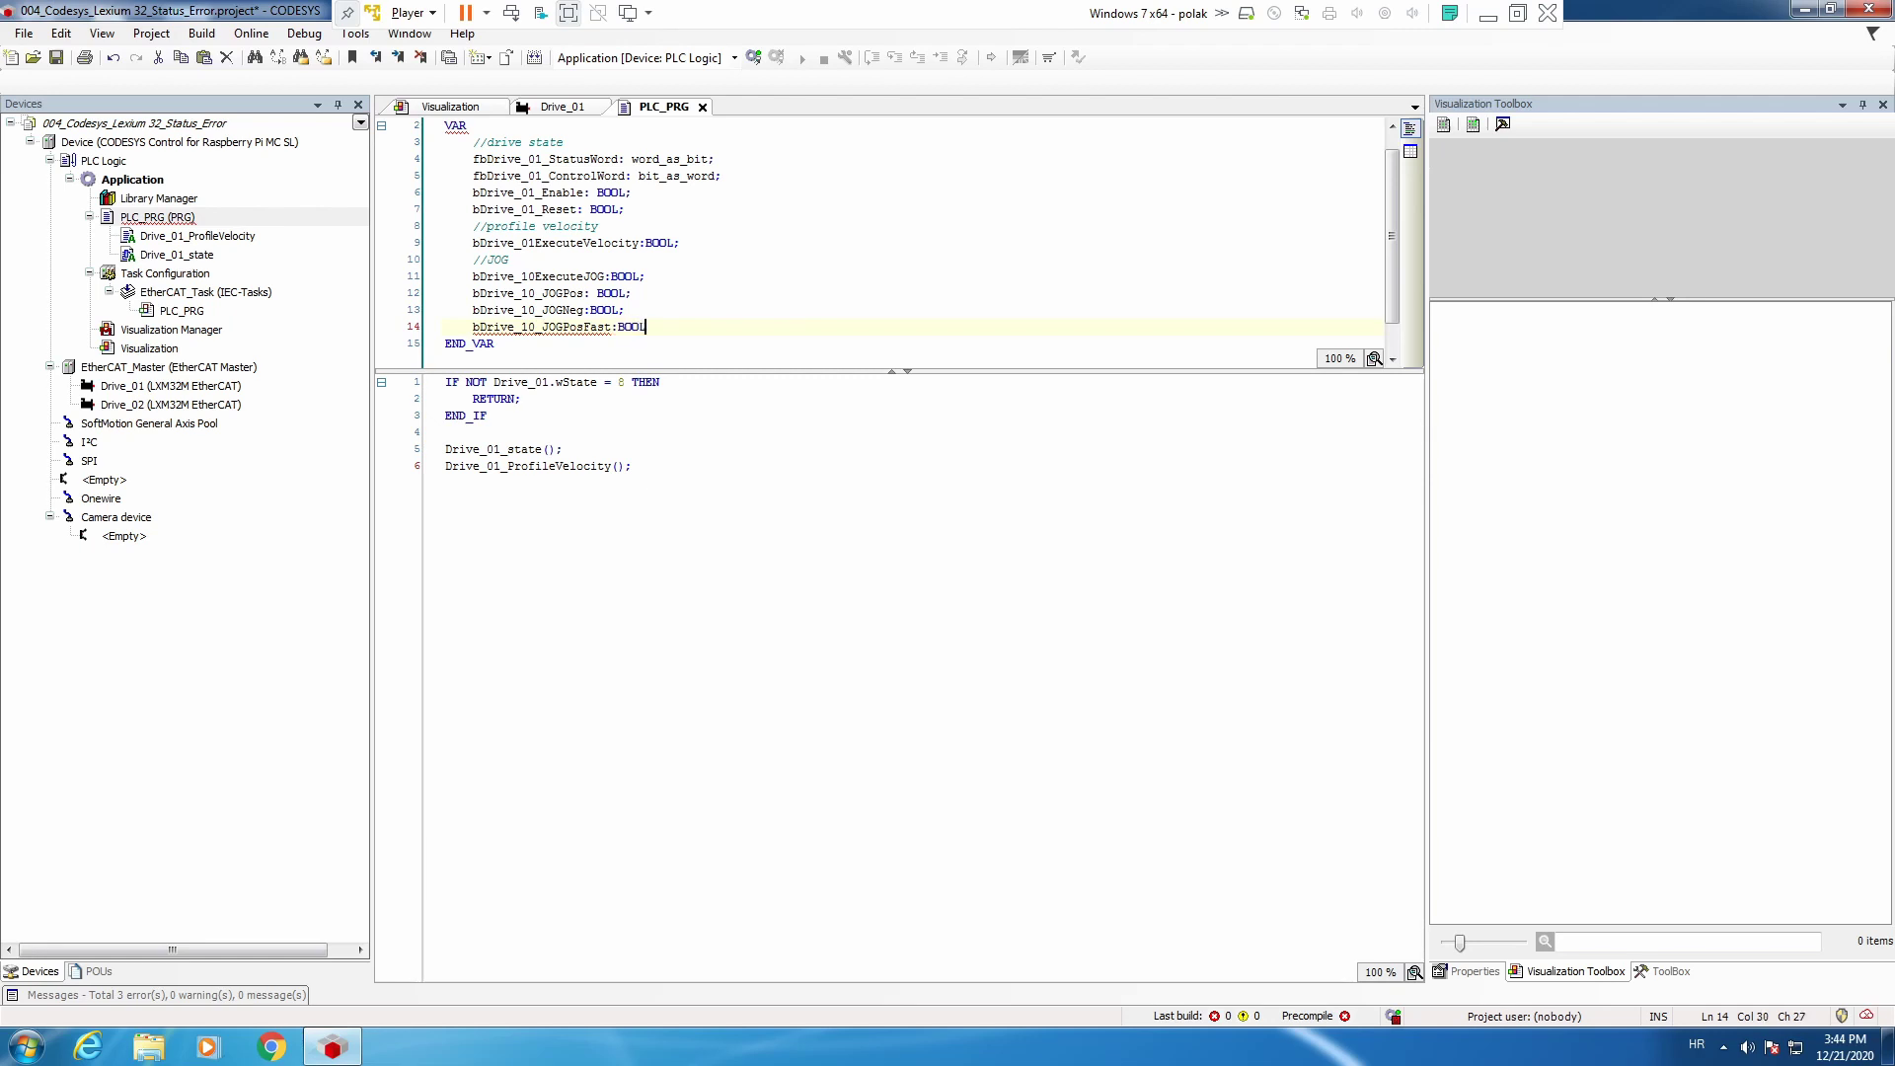
type(";")
key("Return")
key("ctrl+v")
type("Neg")
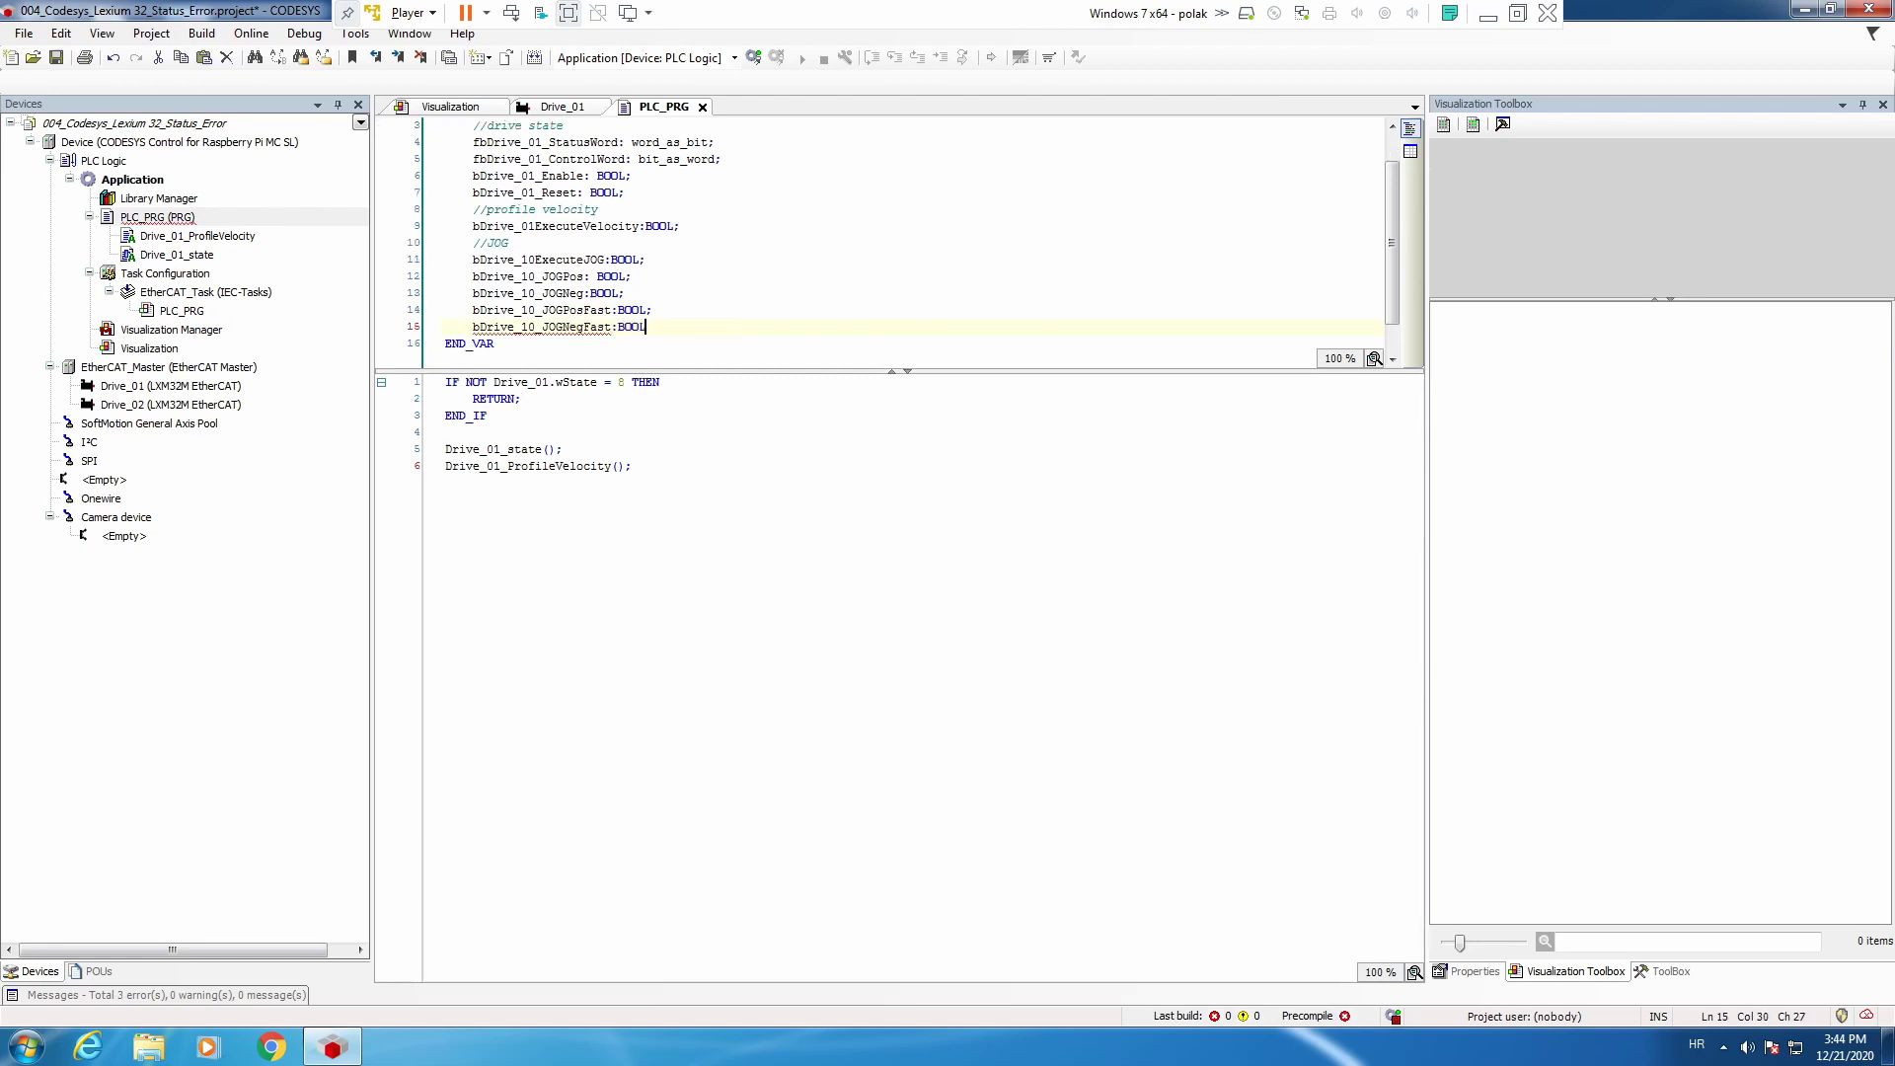
Create an action named Drive_01_JOG under PLC_PRG.
left_click(156, 216)
right_click(180, 225)
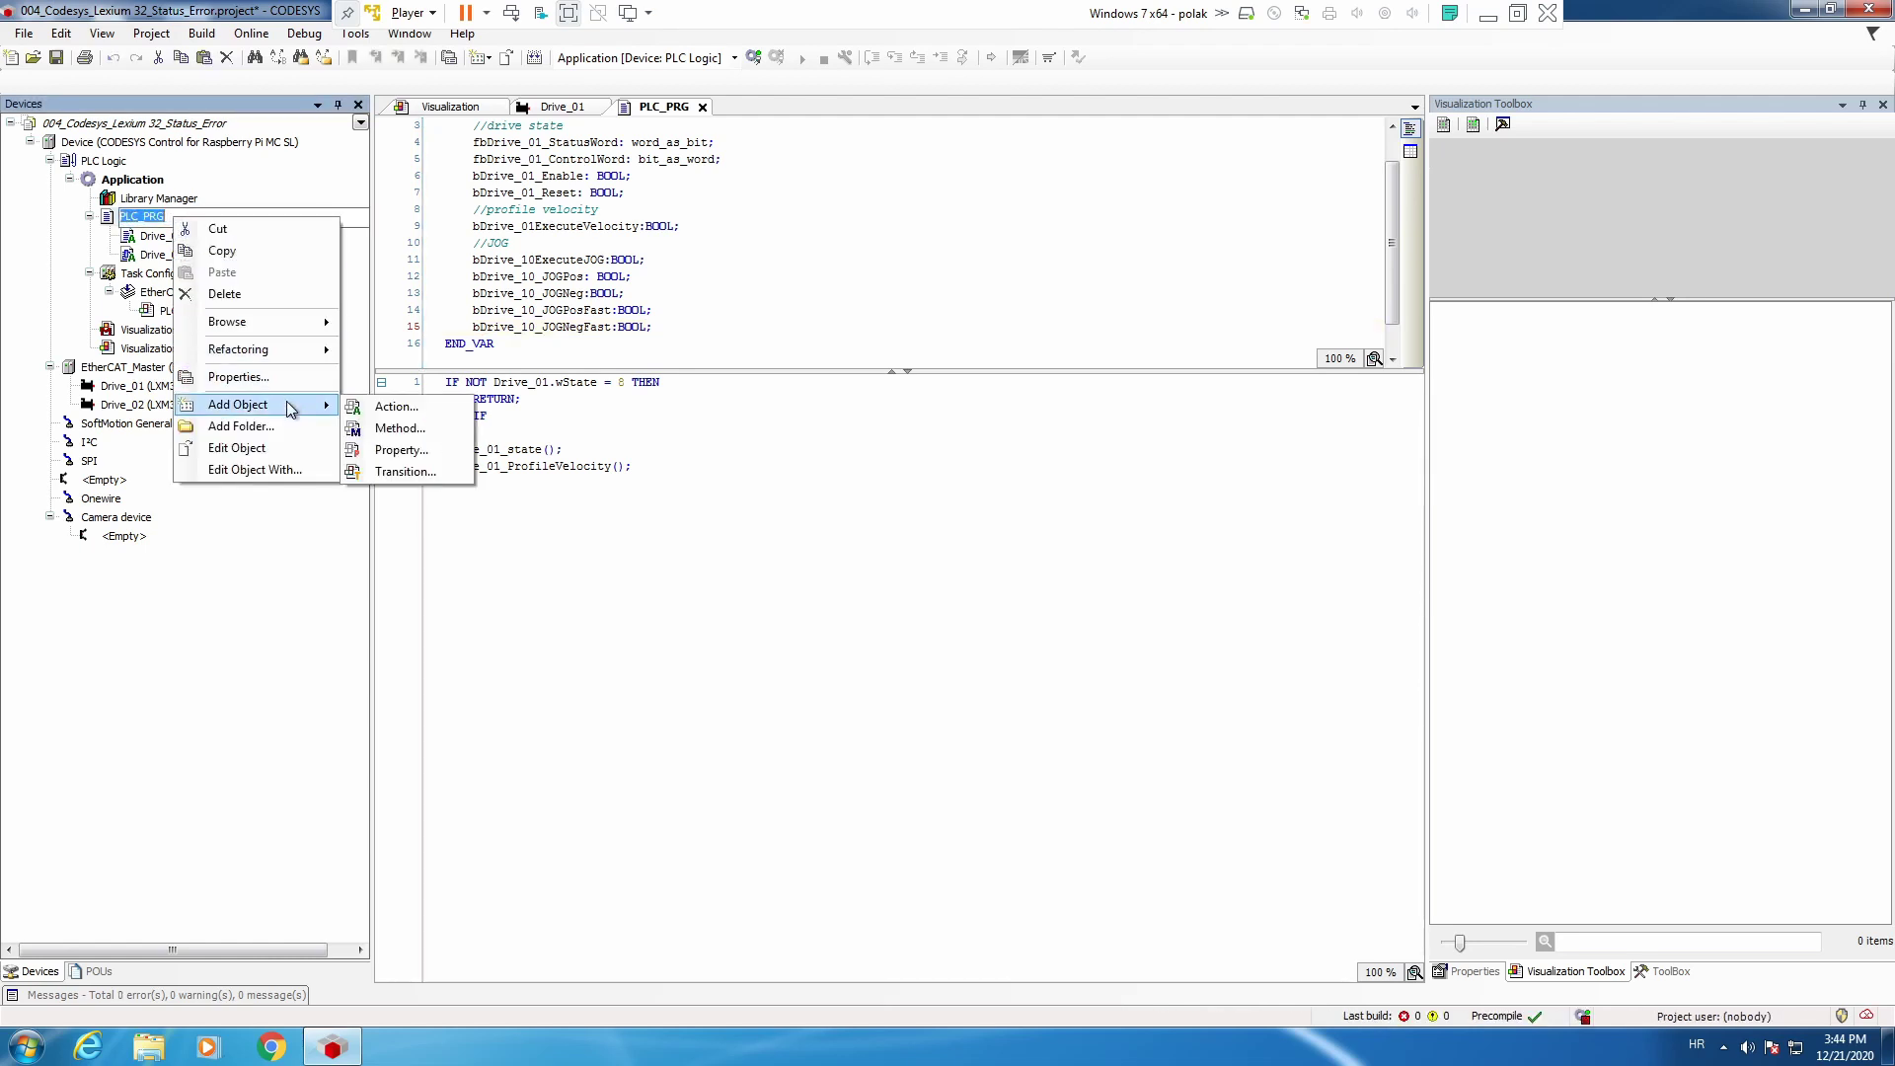
left_click(382, 413)
type("Drive_01_JOG")
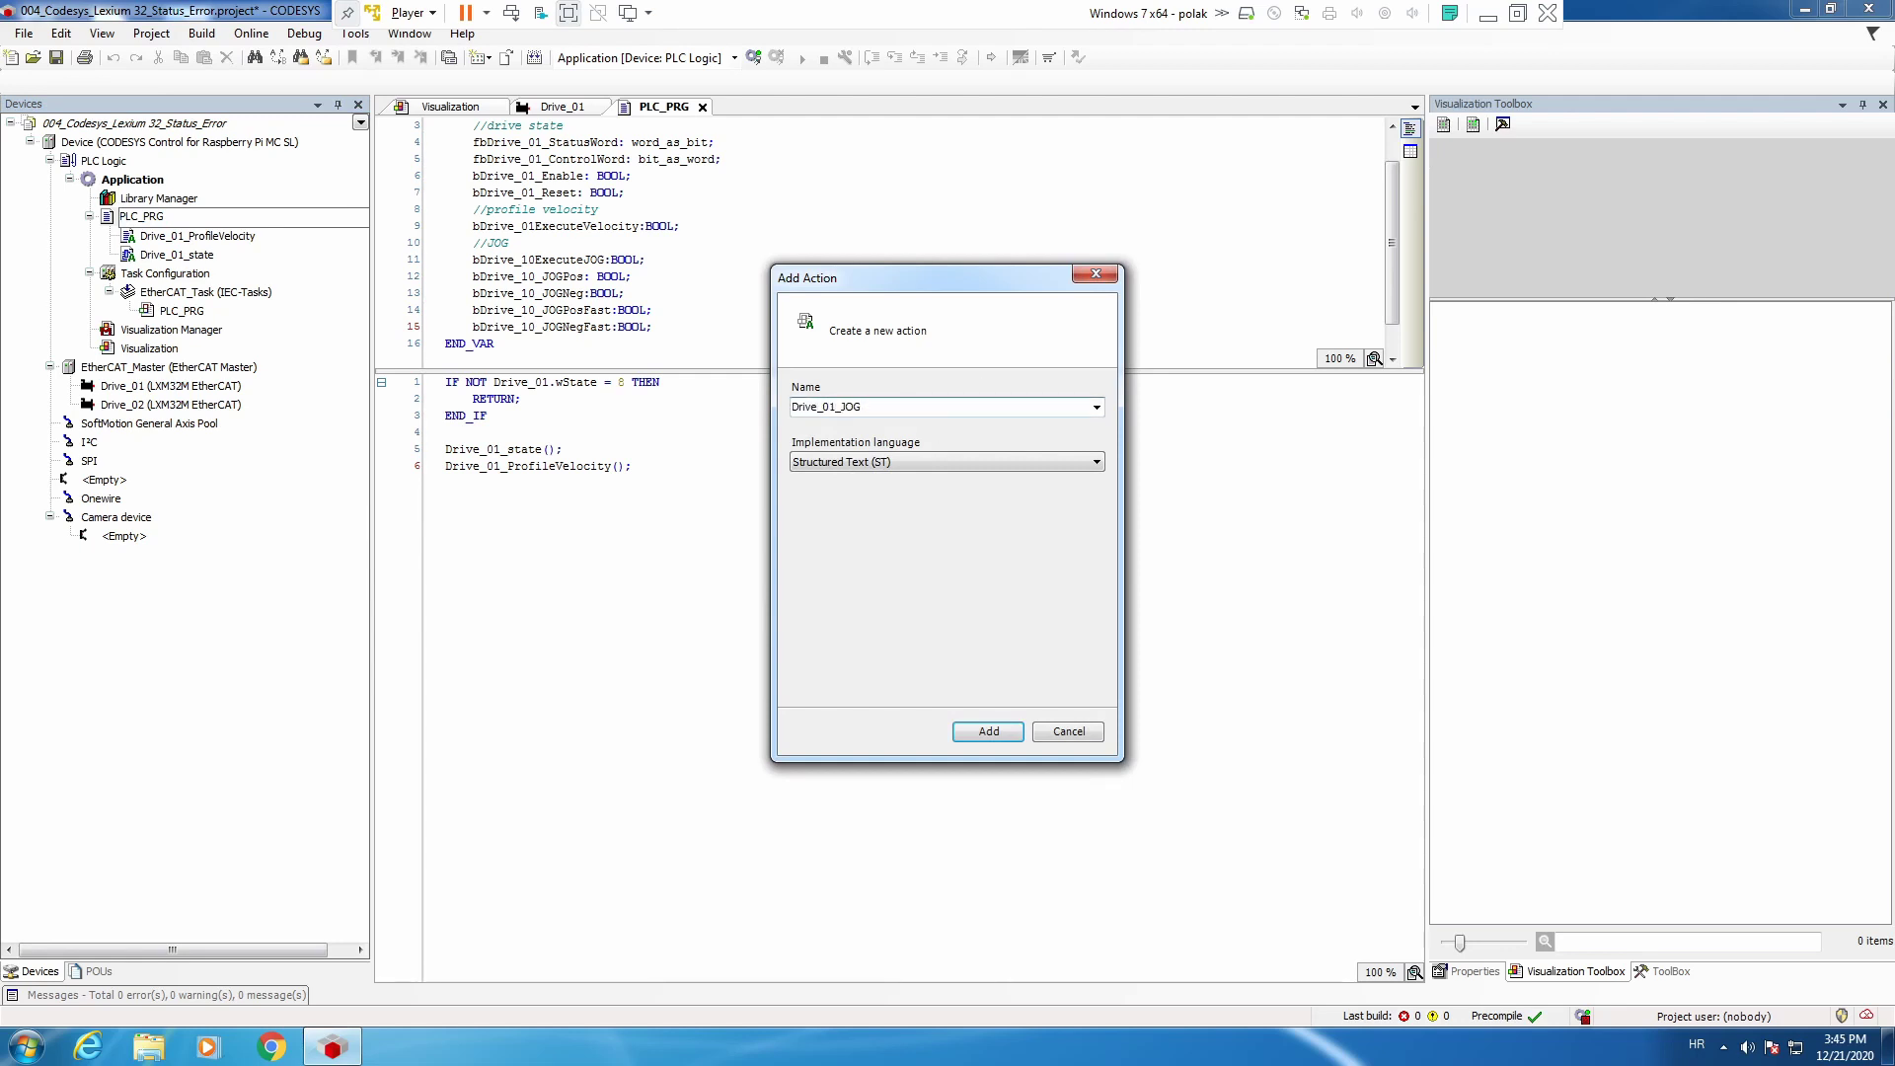
key("Return")
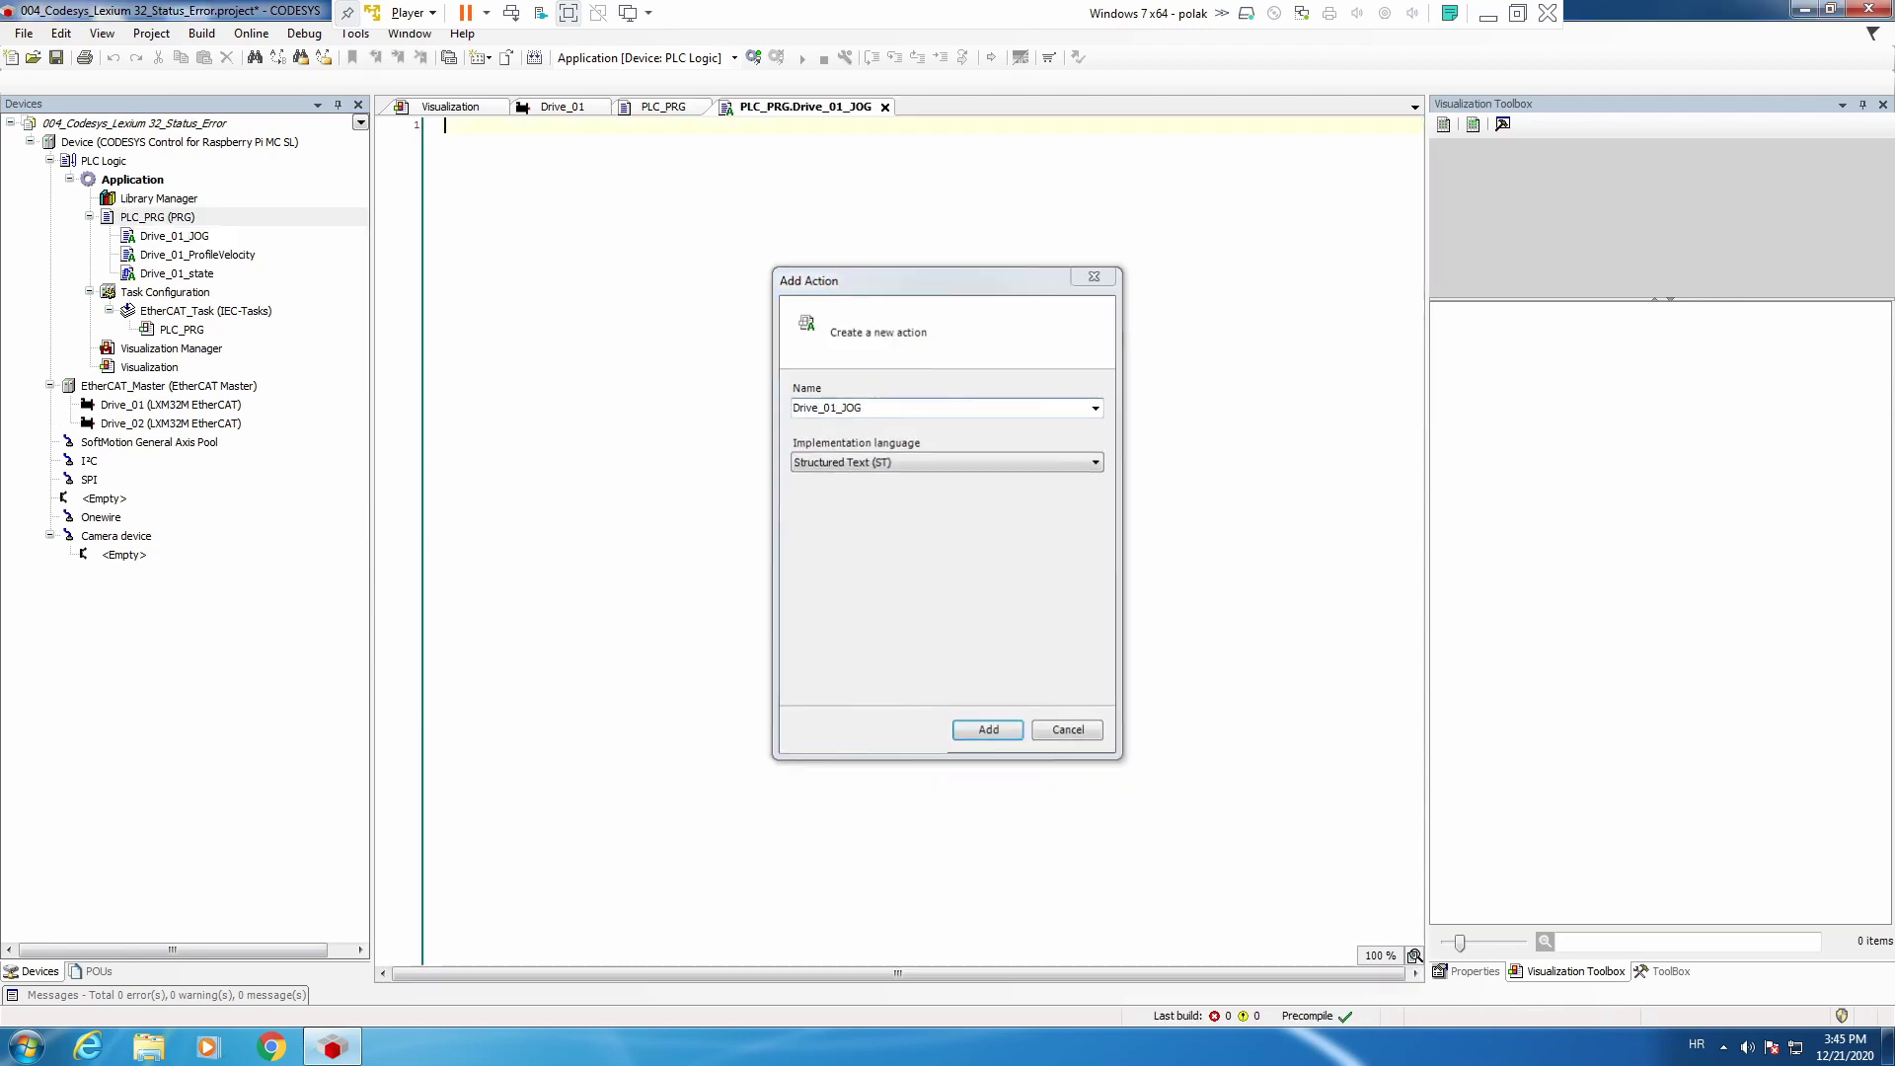
Call Drive_01_JOG(); at the end of PLC_PRG and open the action.
left_click(637, 467)
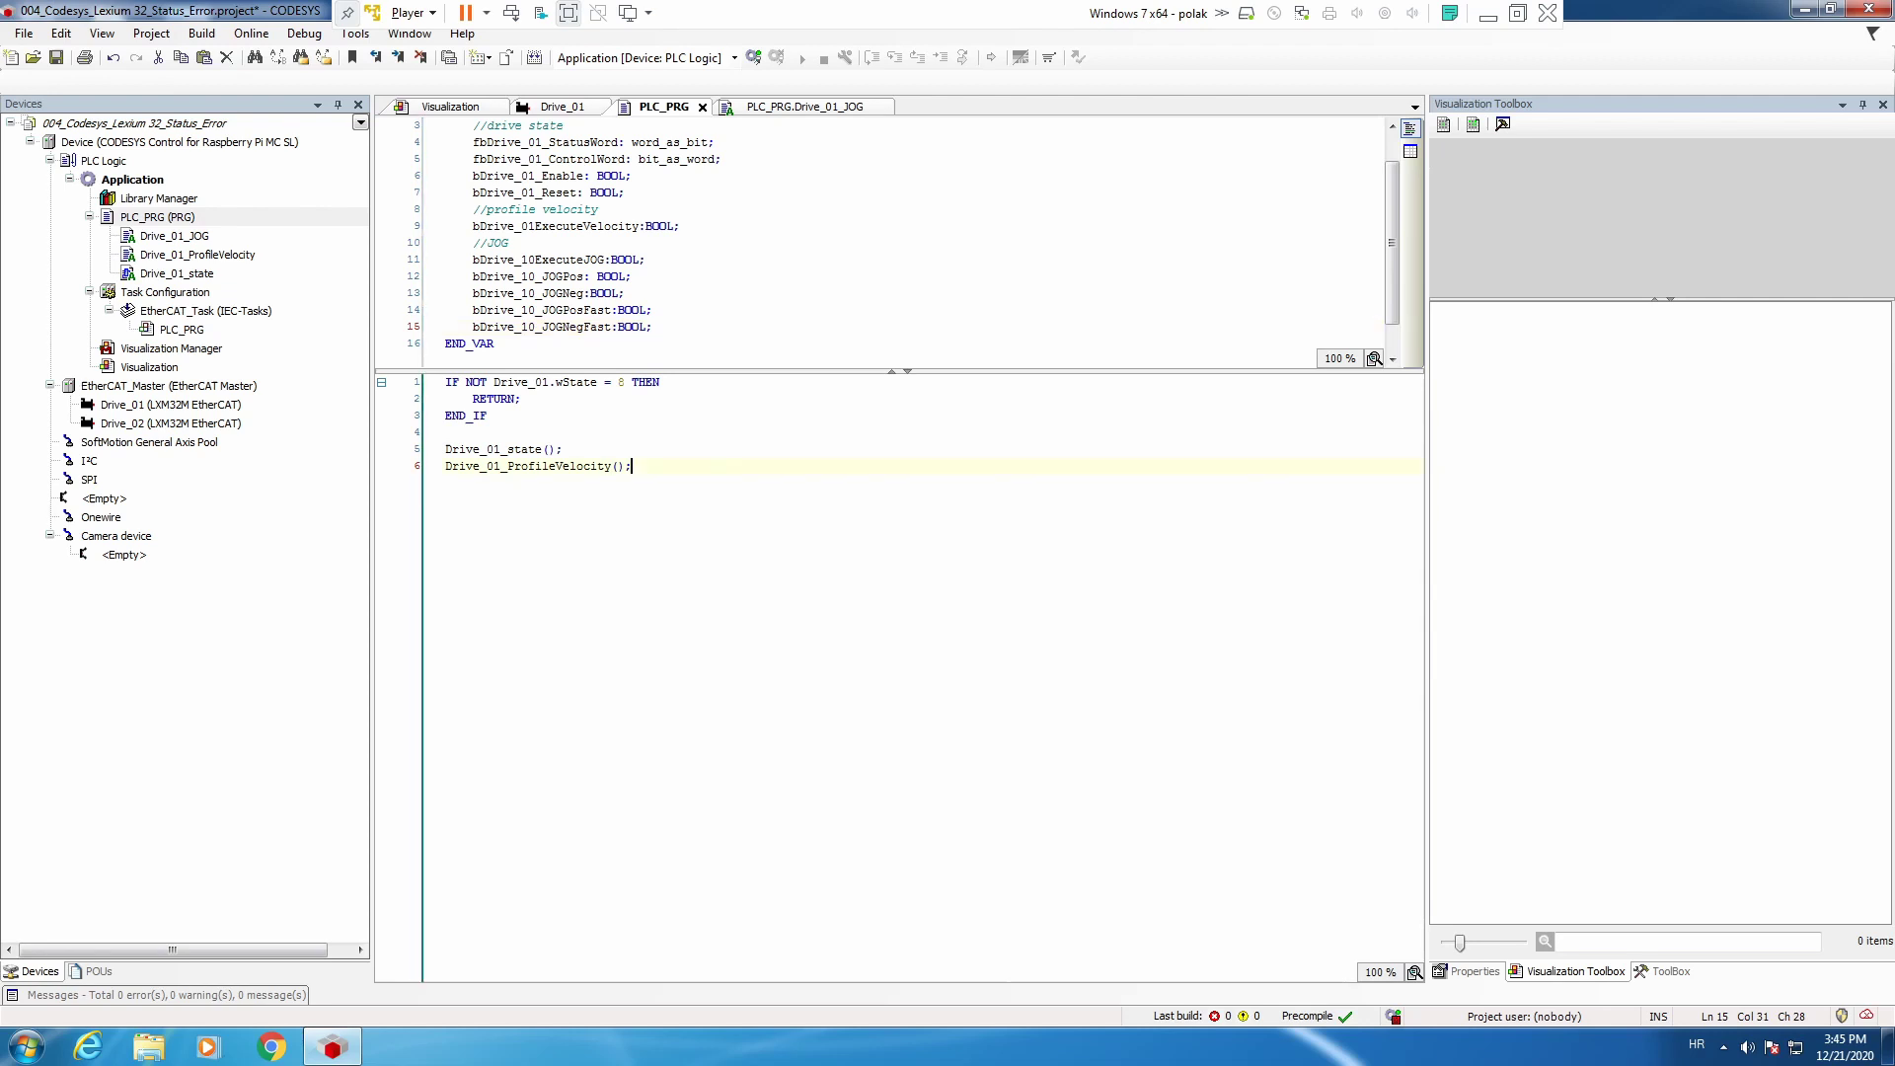
type("drive_01_j")
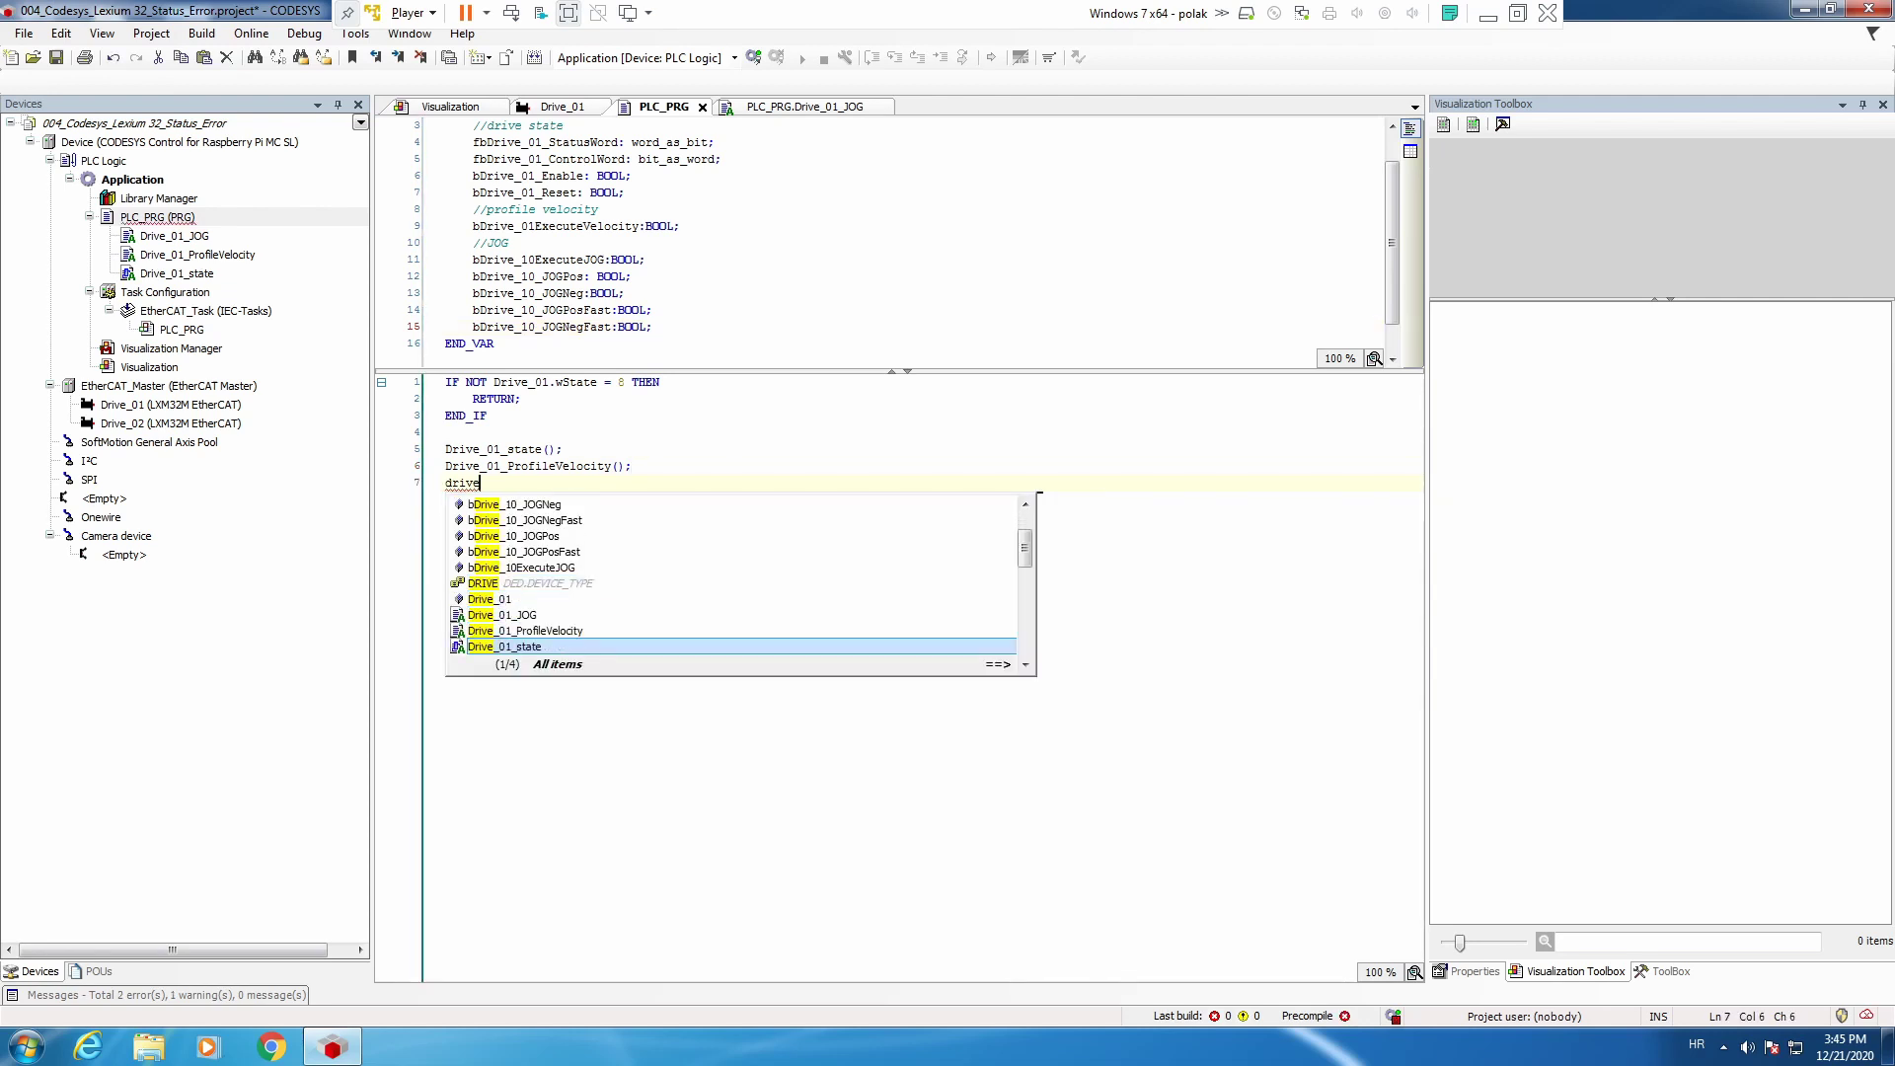
key("Return")
type("();")
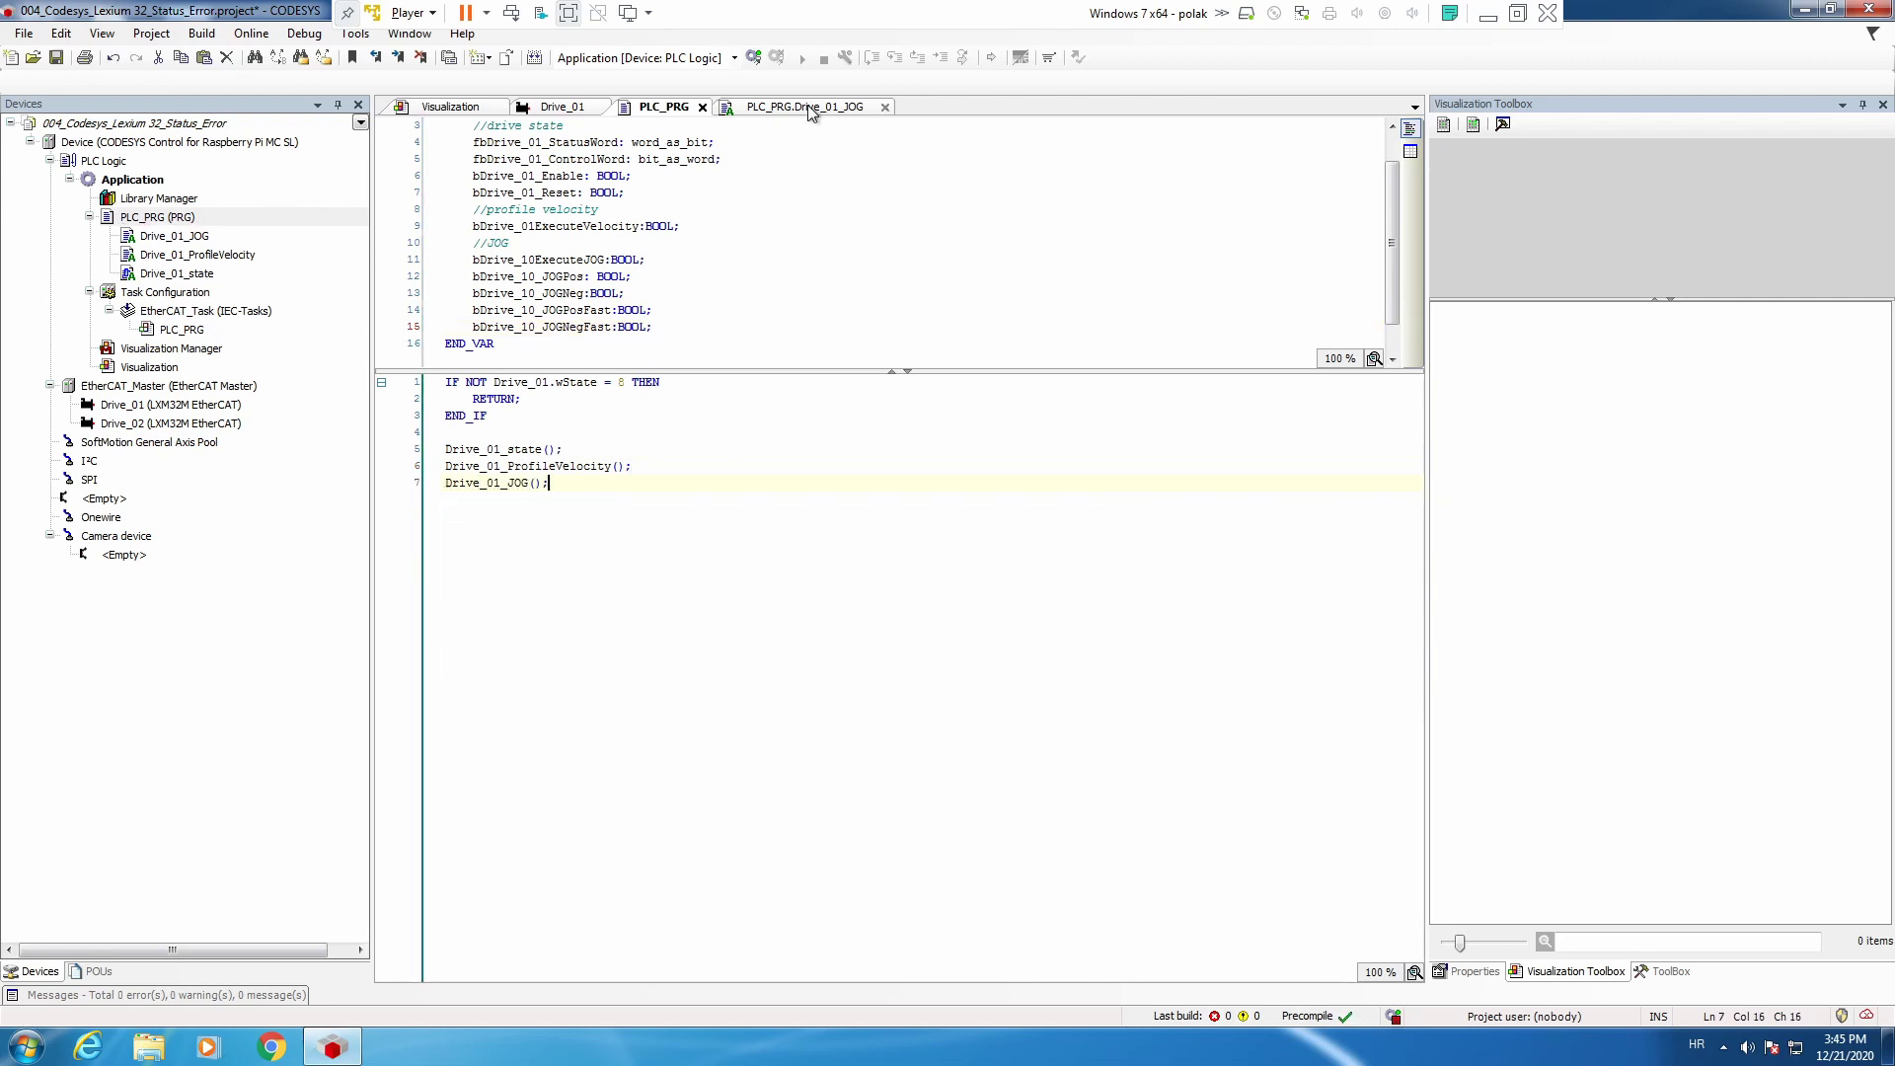
left_click(810, 110)
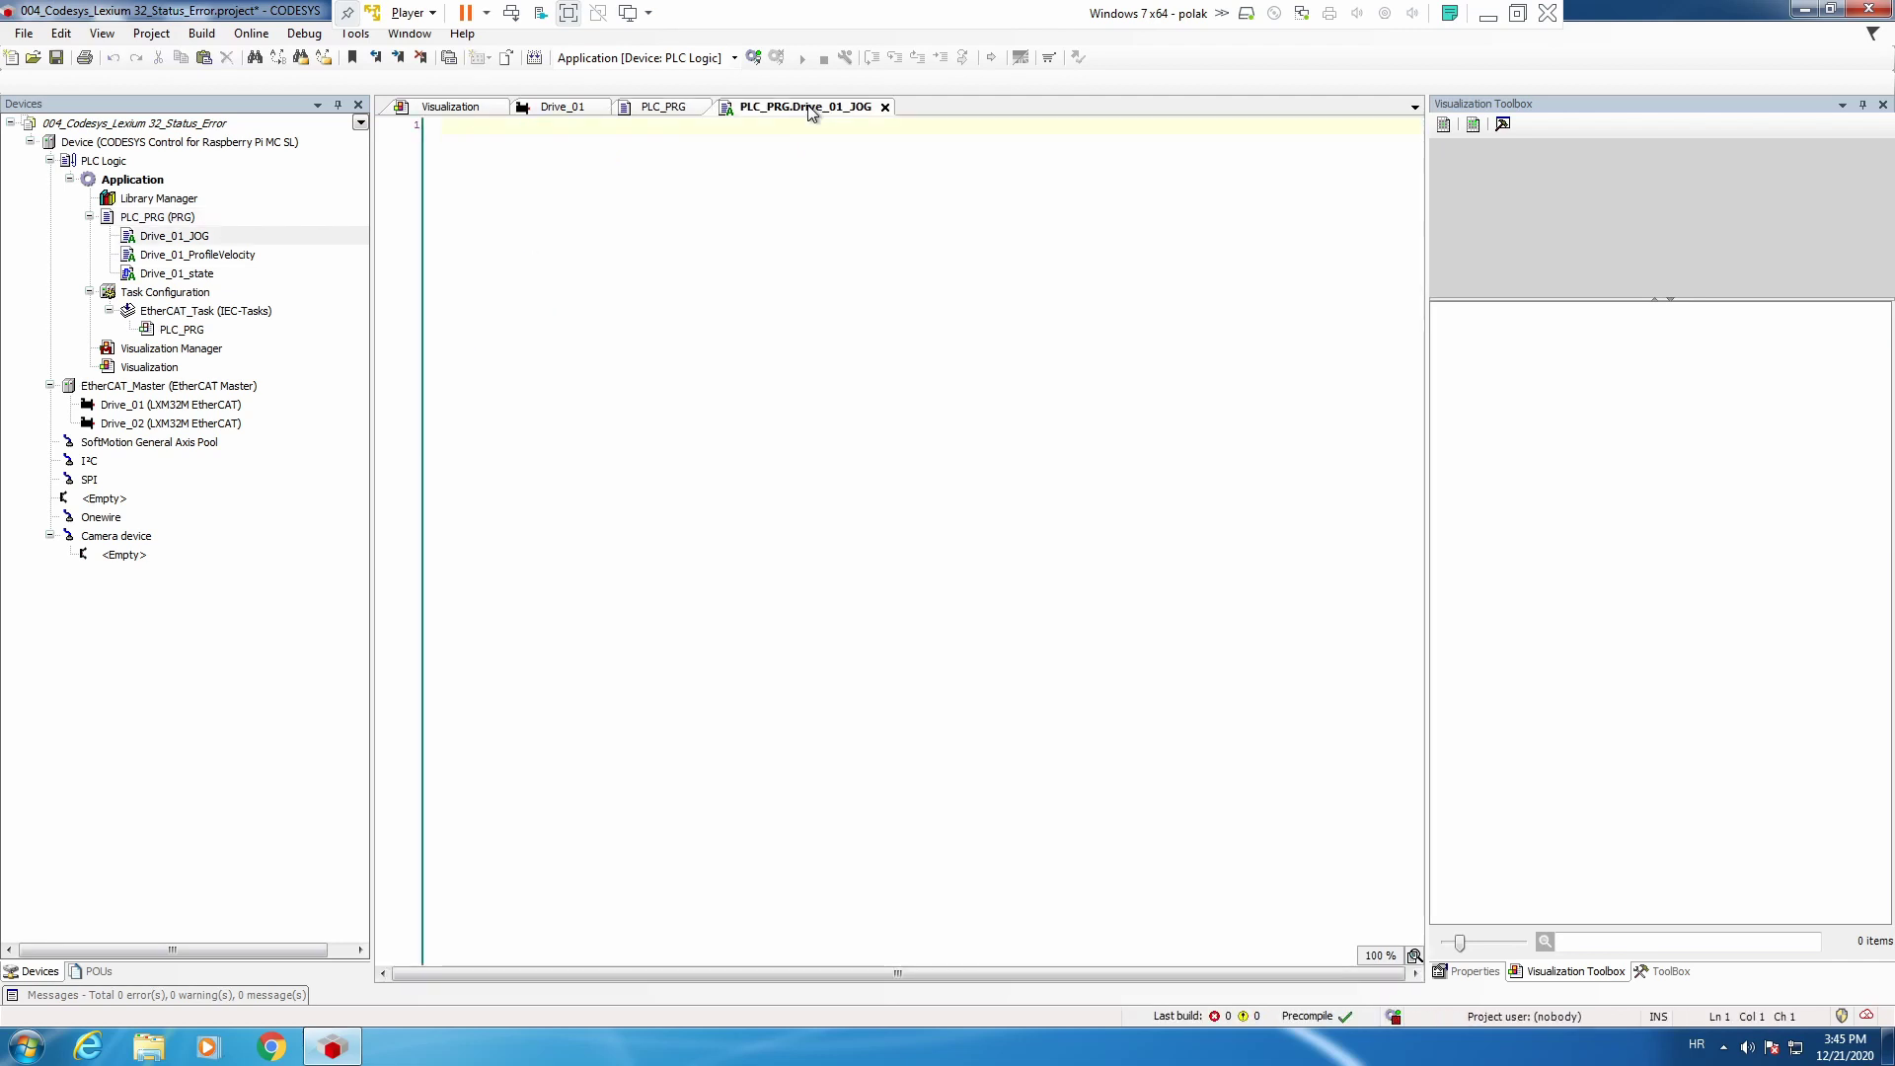
Copy the status-check block from Drive_01_ProfileVelocity into Drive_01_JOG.
double_click(193, 257)
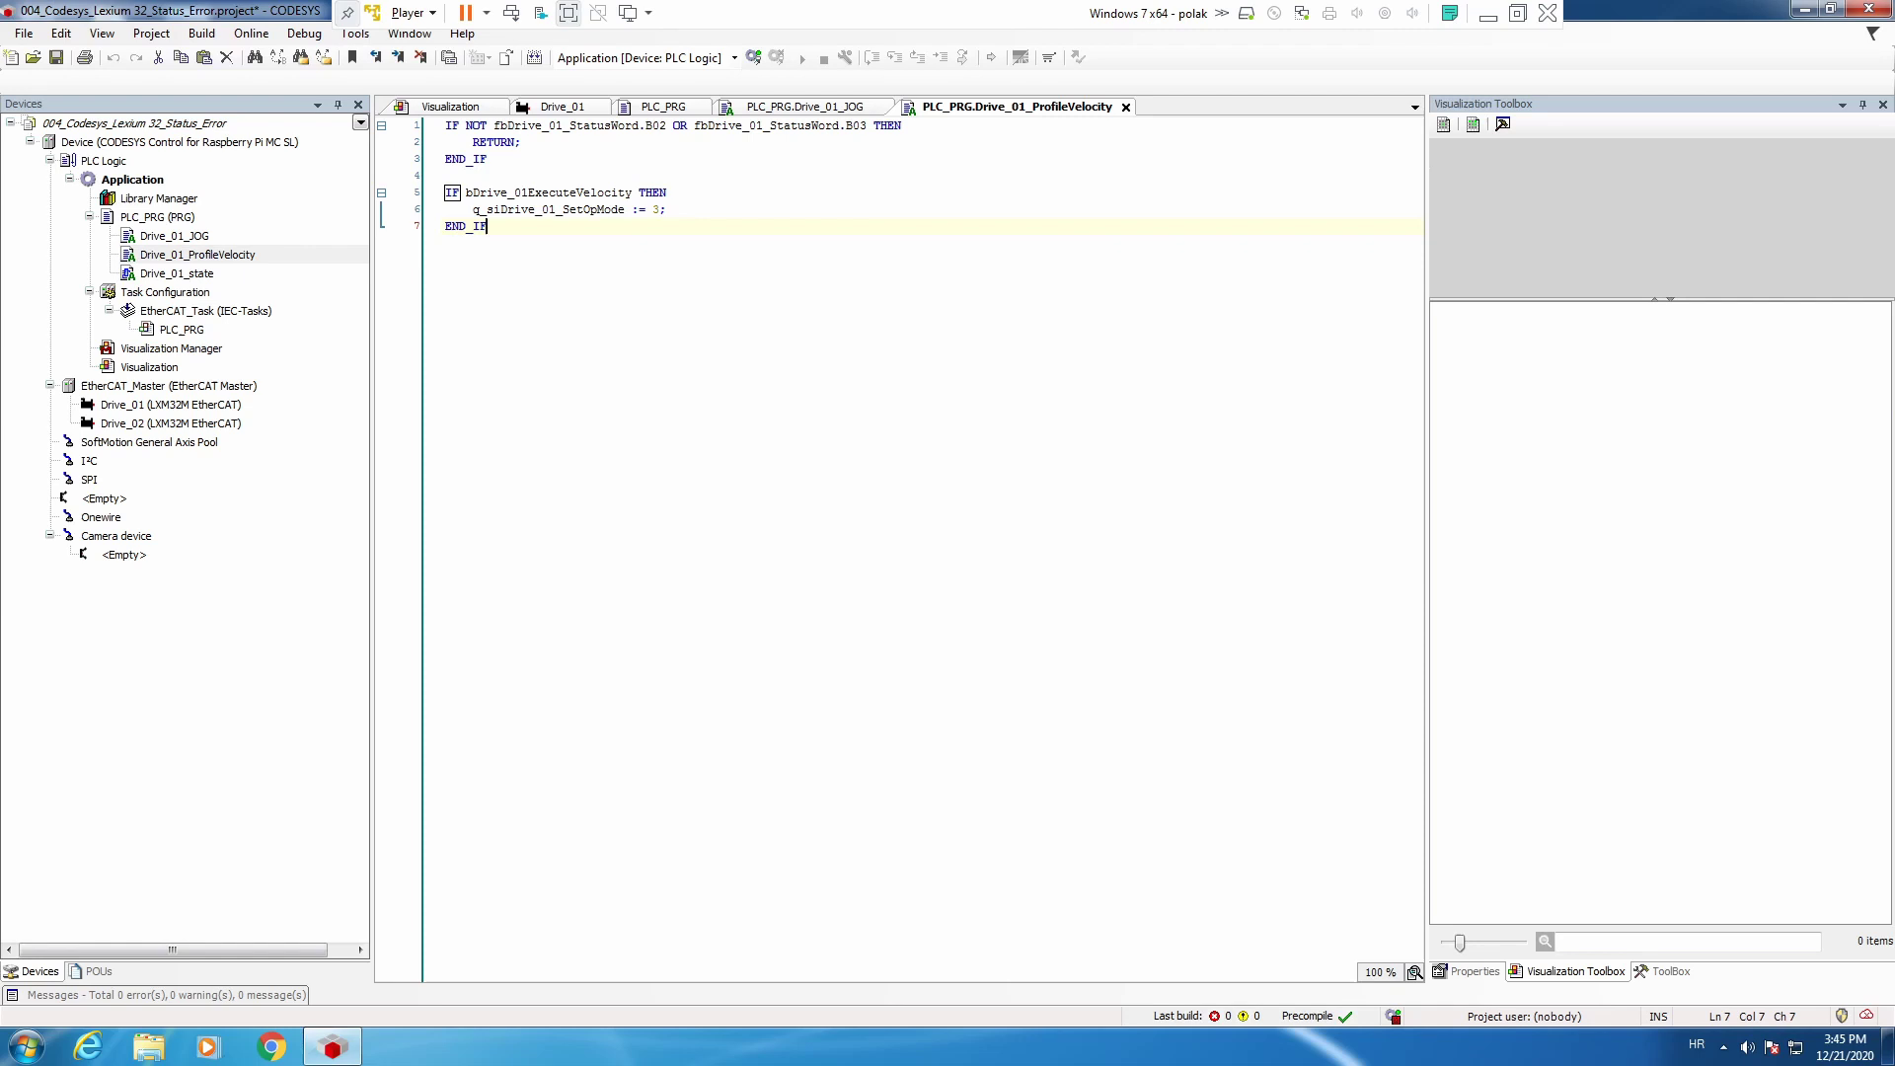
key("Up")
key("Up")
key("Up")
key("shift+Up")
key("shift+Up")
key("shift+Home")
key("ctrl+c")
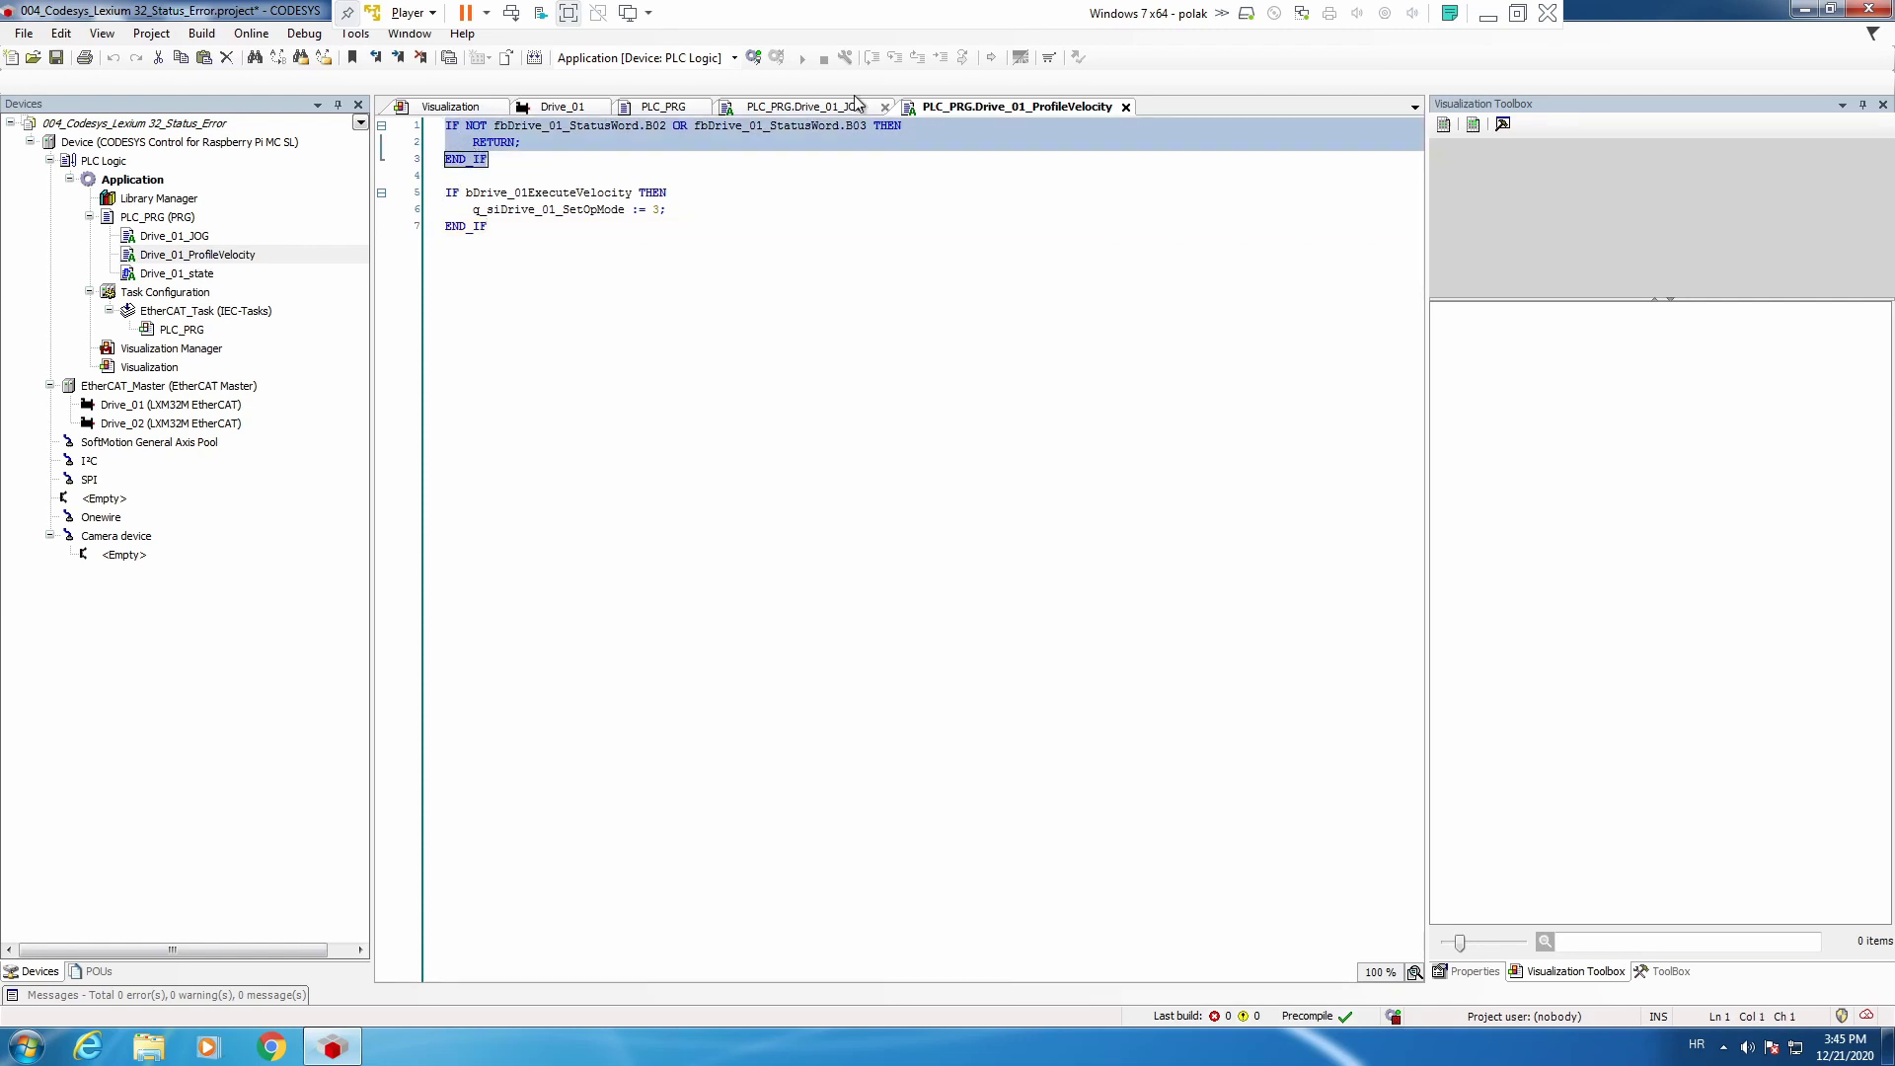
left_click(818, 115)
key("ctrl+v")
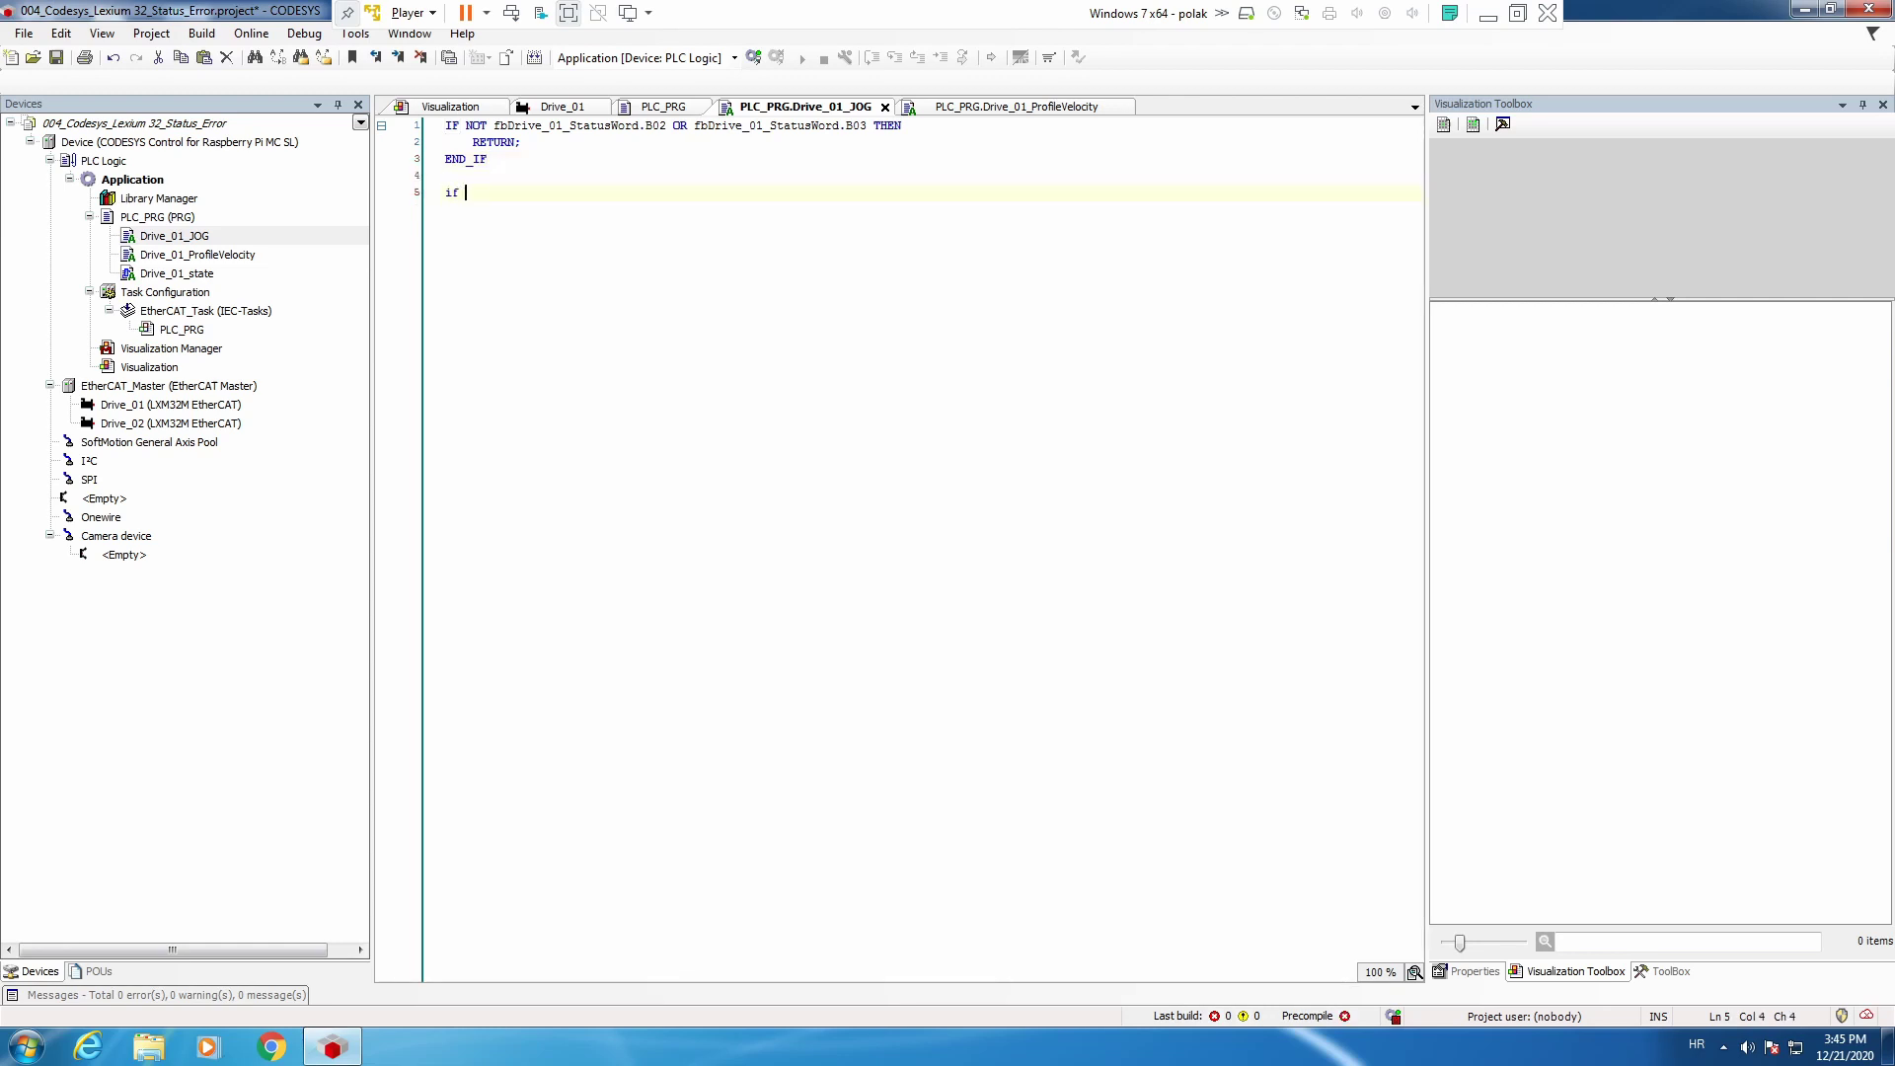
type("bDrive")
Set operating mode -1 on bDrive_10ExecuteJOG, then nest IF ActOpMode = -1 and IF bDrive_10_JOGPos.
key("Down")
key("Down")
key("Down")
key("Down")
key("Down")
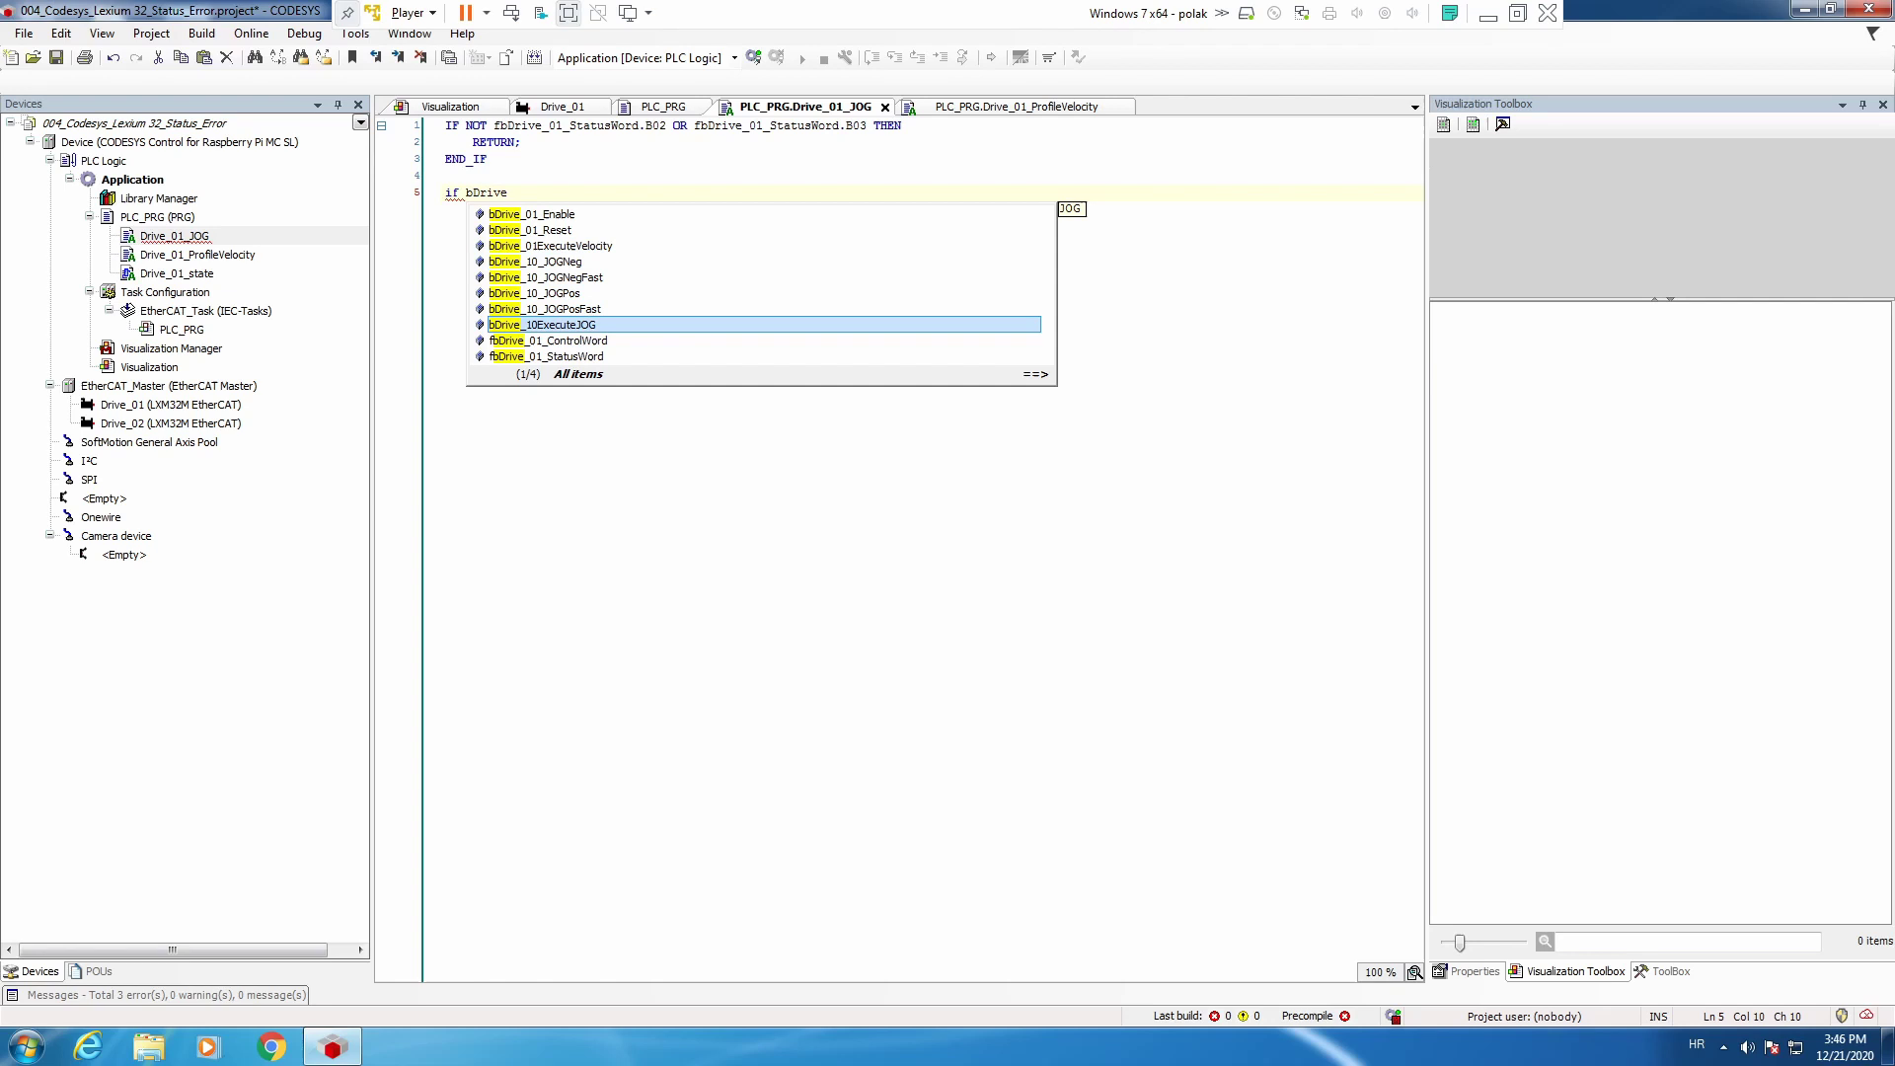
key("Return")
key("Return")
type("g_si")
key("Return")
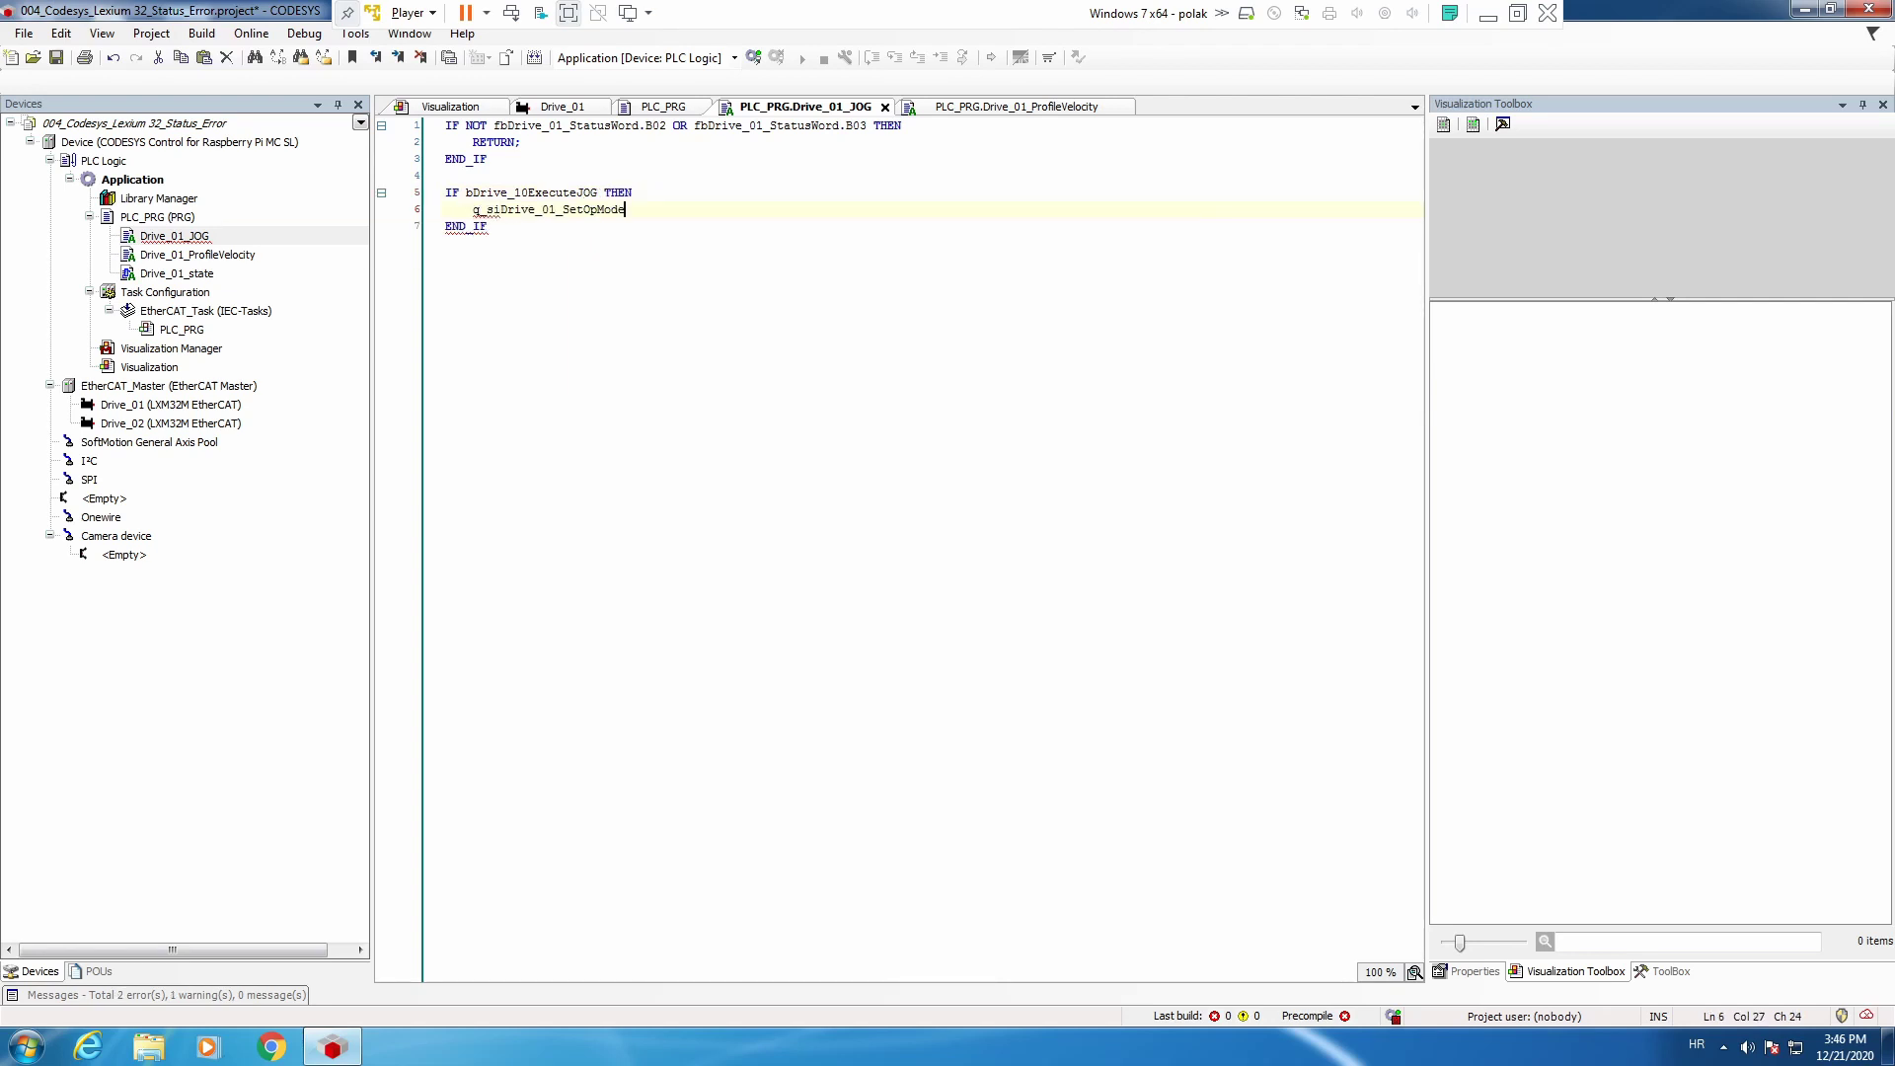
type(":= -1;")
key("Down")
type("if i_")
type("siDrive_01_ActOpMode")
key("Return")
type("IF bDrive")
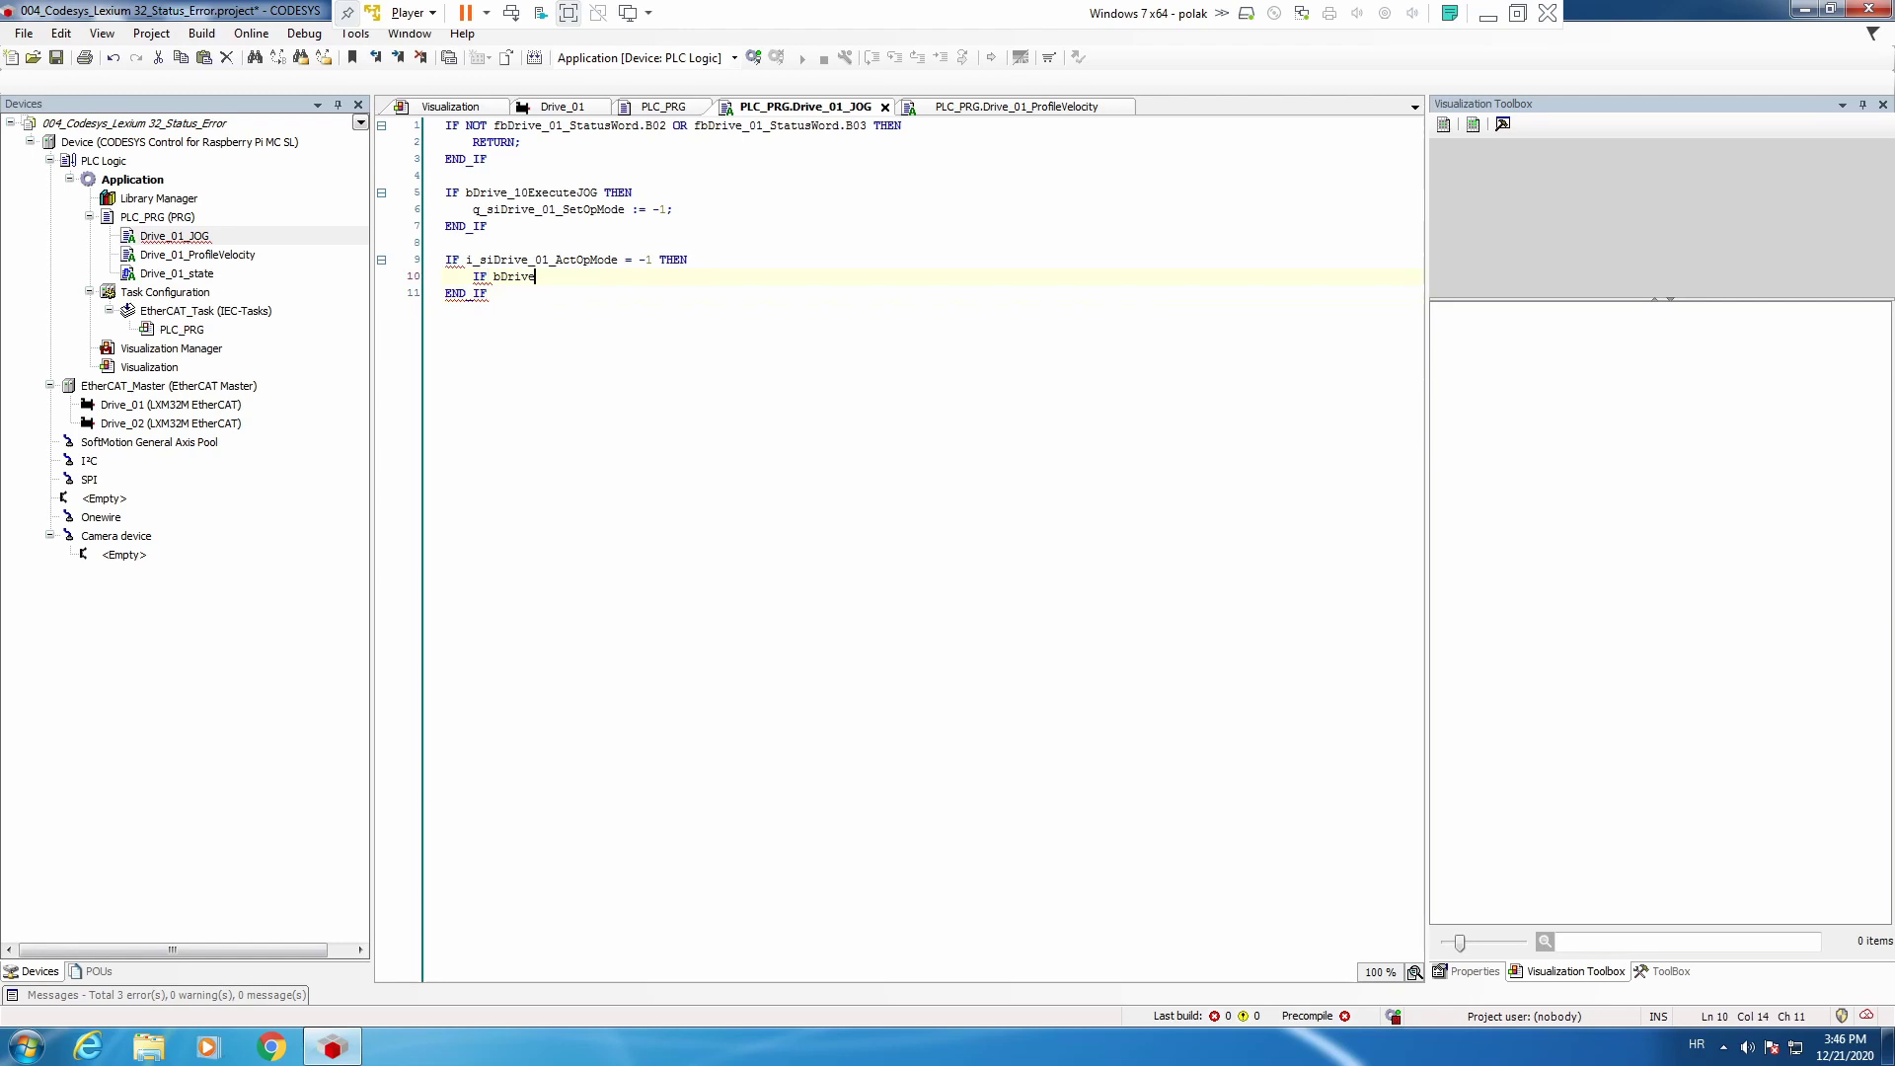
key("Return")
type("then")
key("Return")
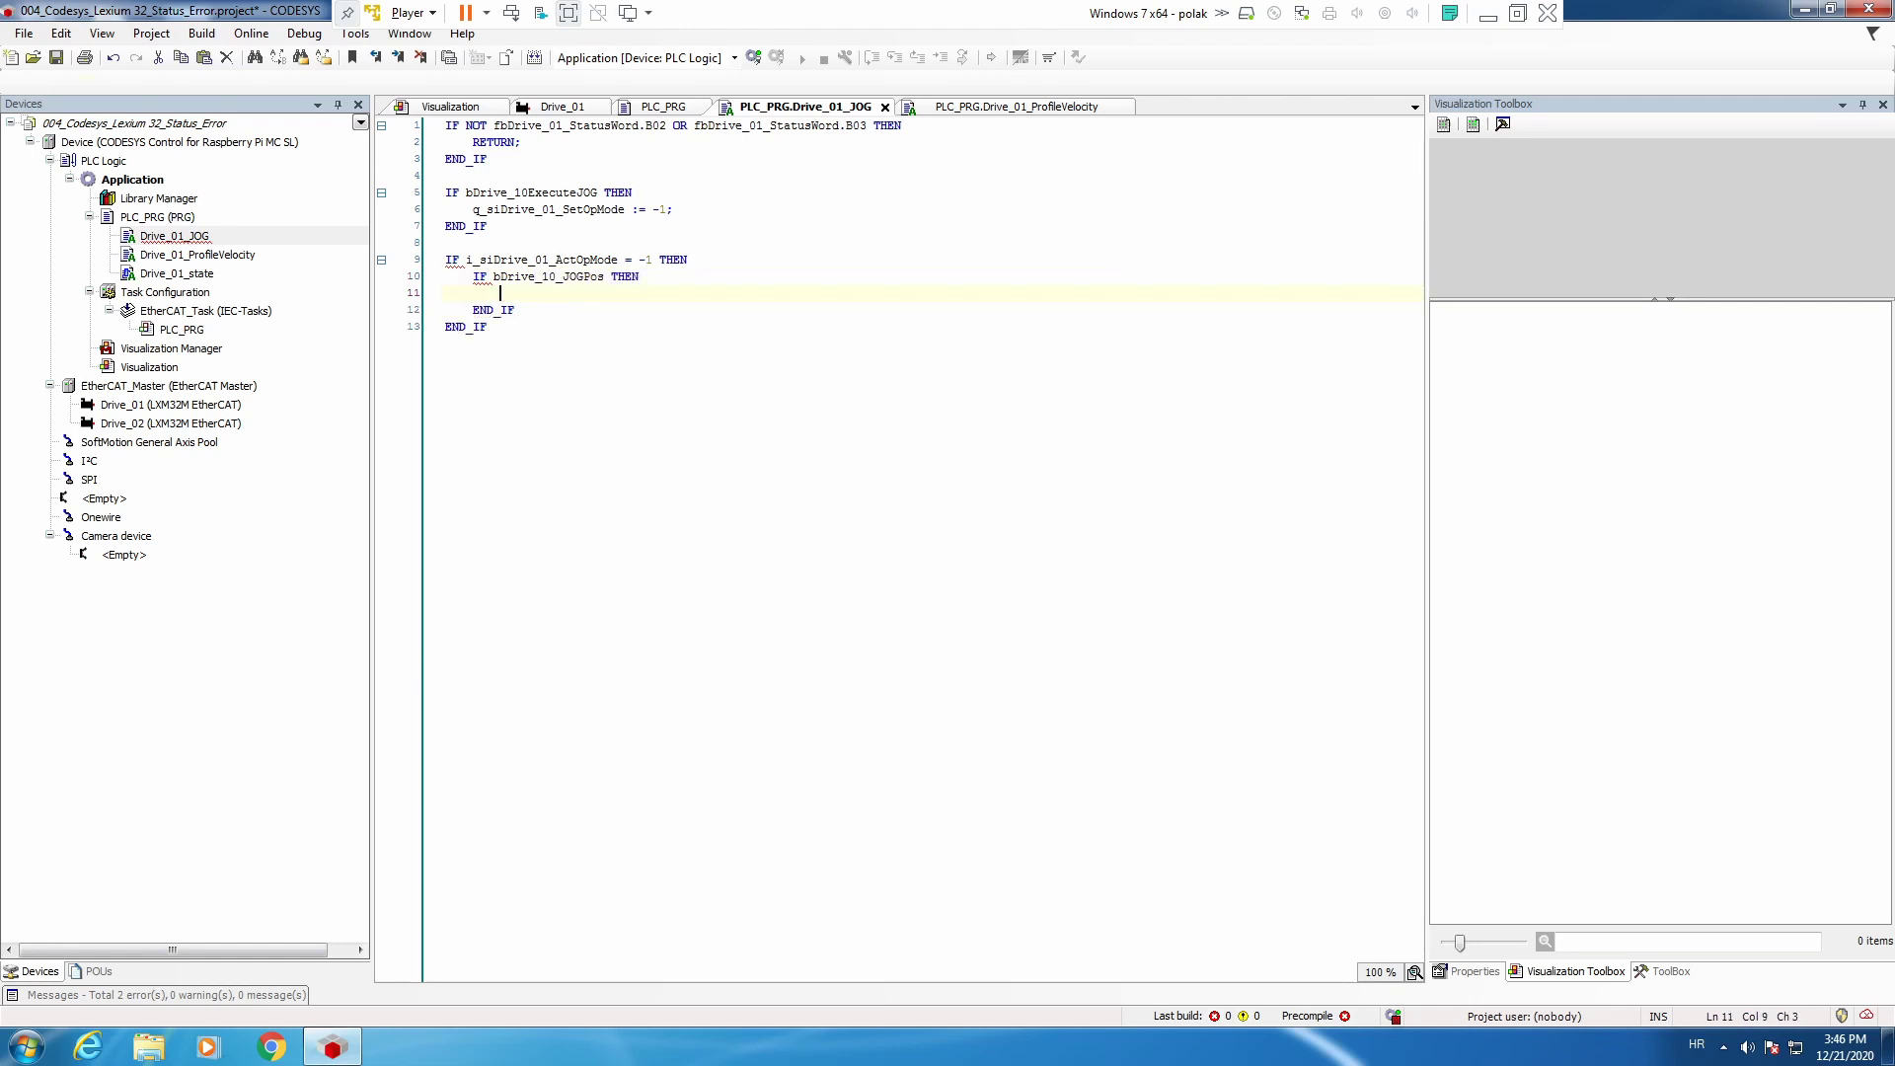
type("q_uiDrive_01_ControlWord")
Rename the JOGactivate variable to q_uiDrive_01JOGactivate and update all references.
left_click(579, 111)
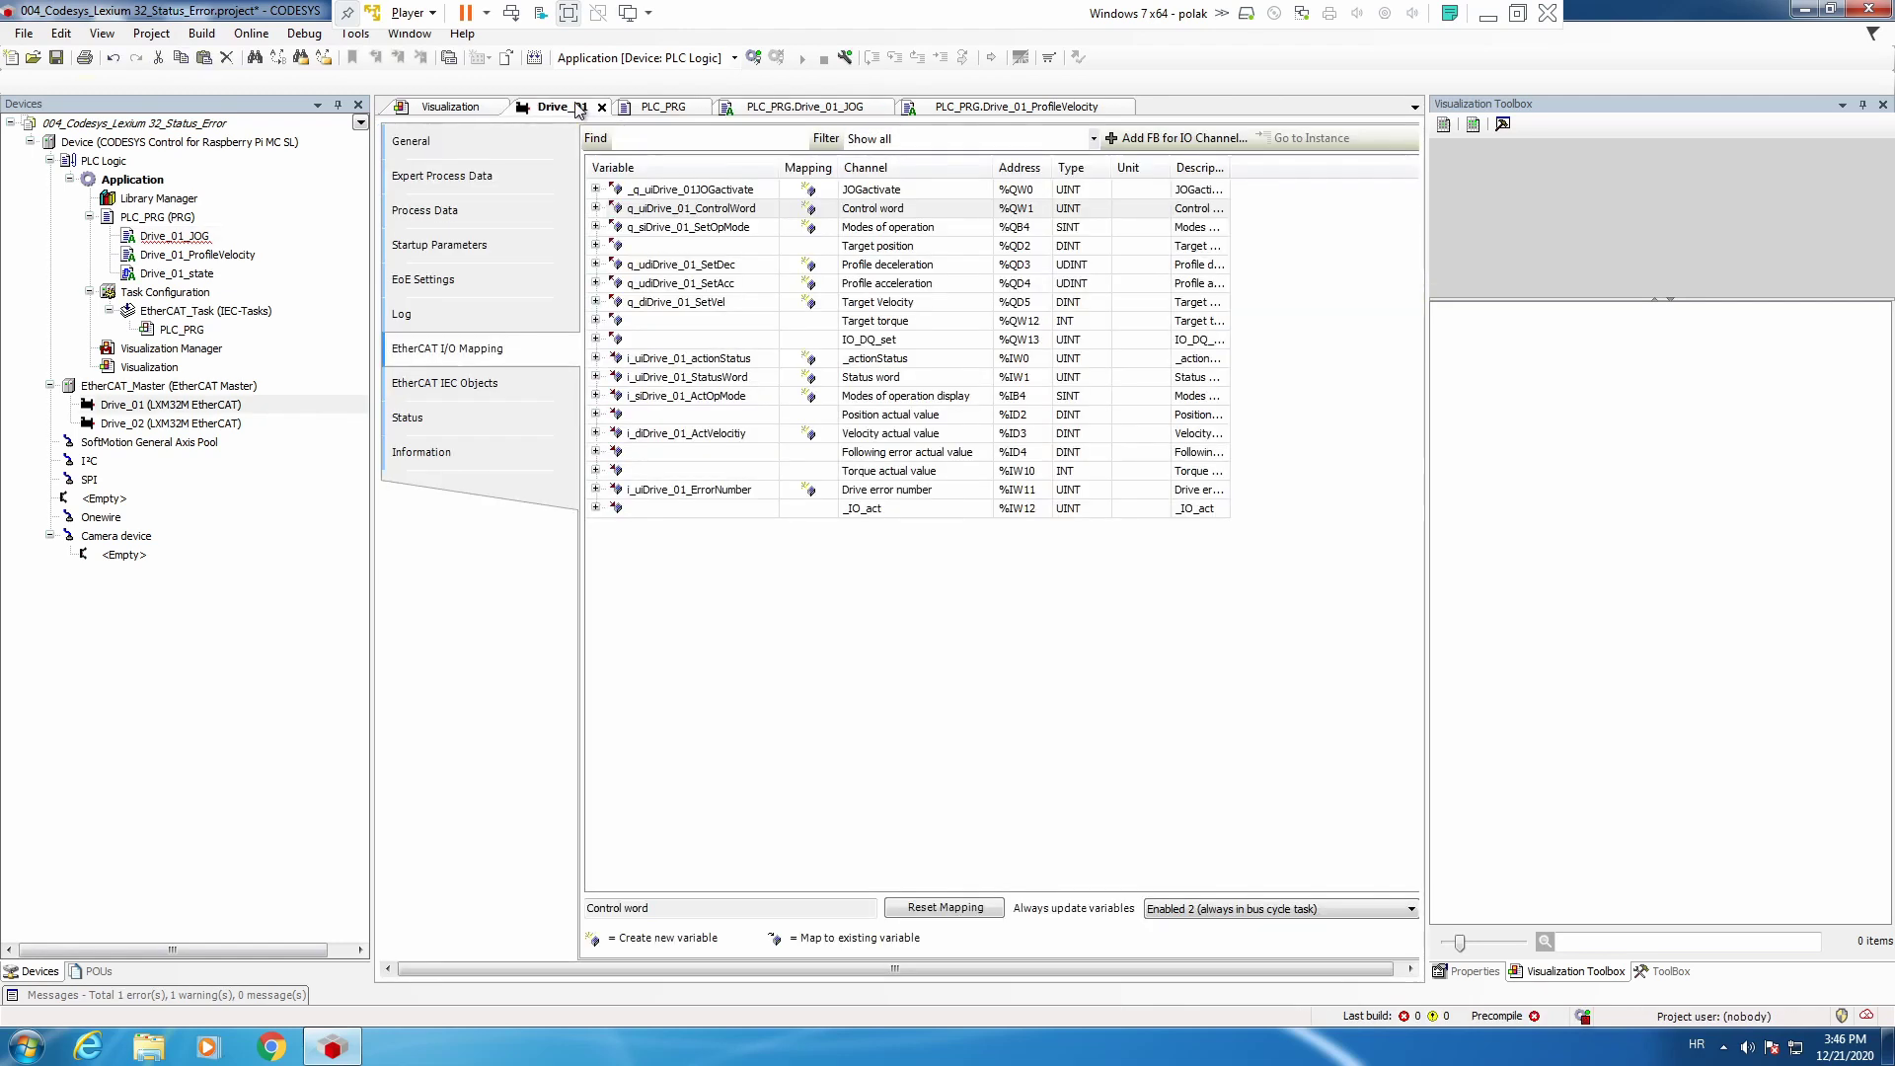
left_click(639, 191)
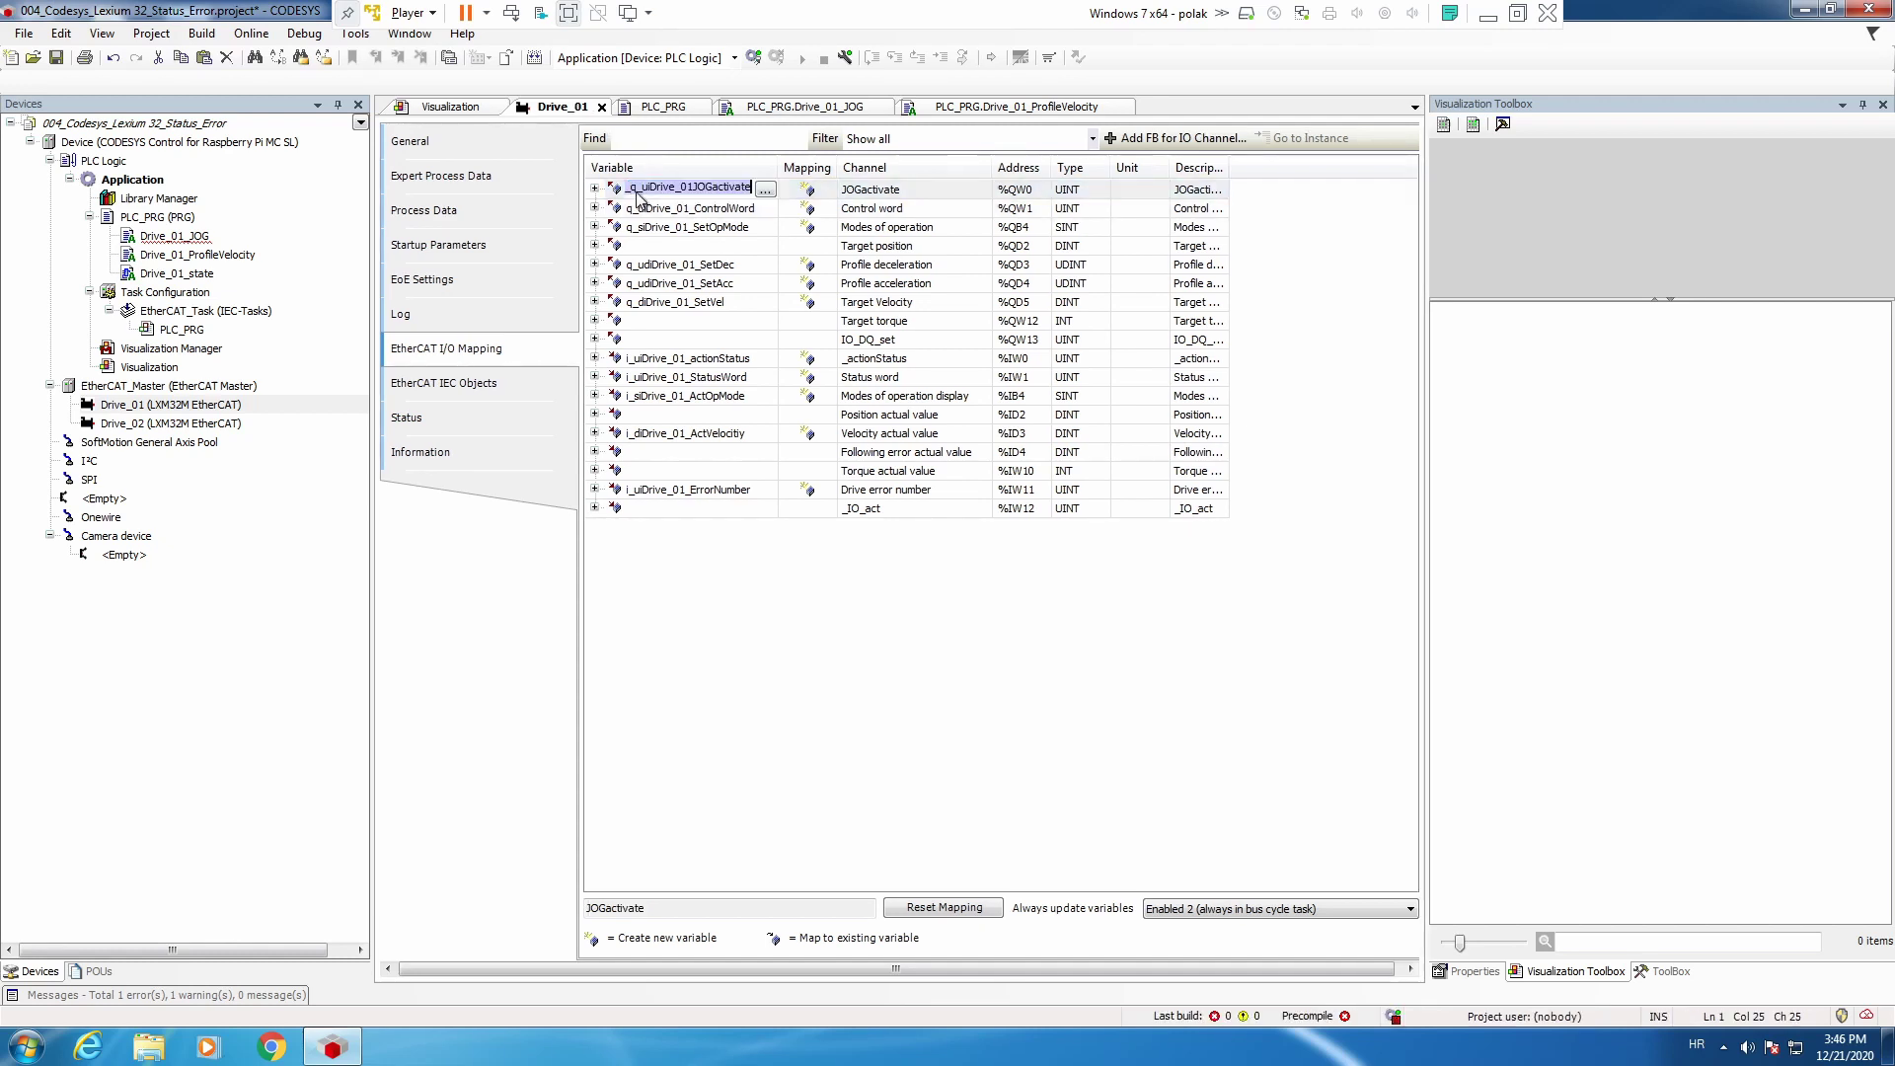
key("Return")
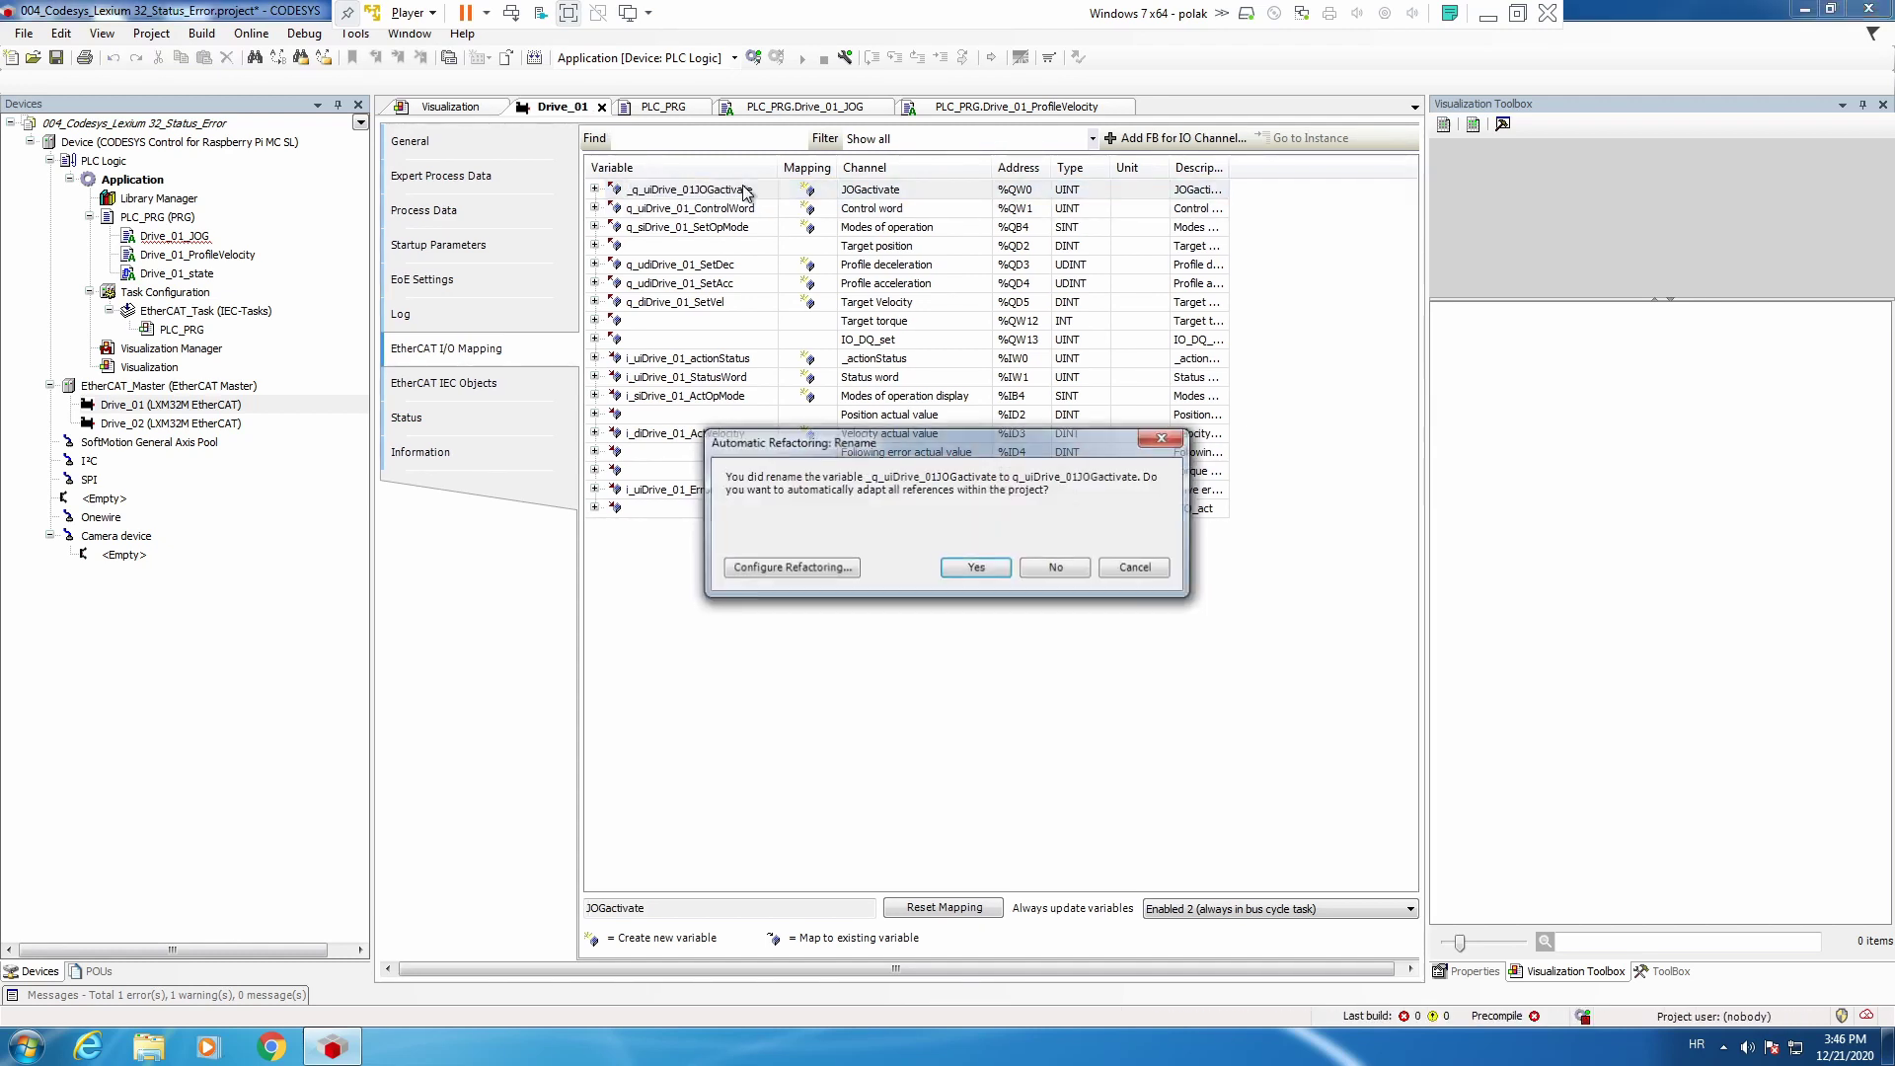
left_click(792, 570)
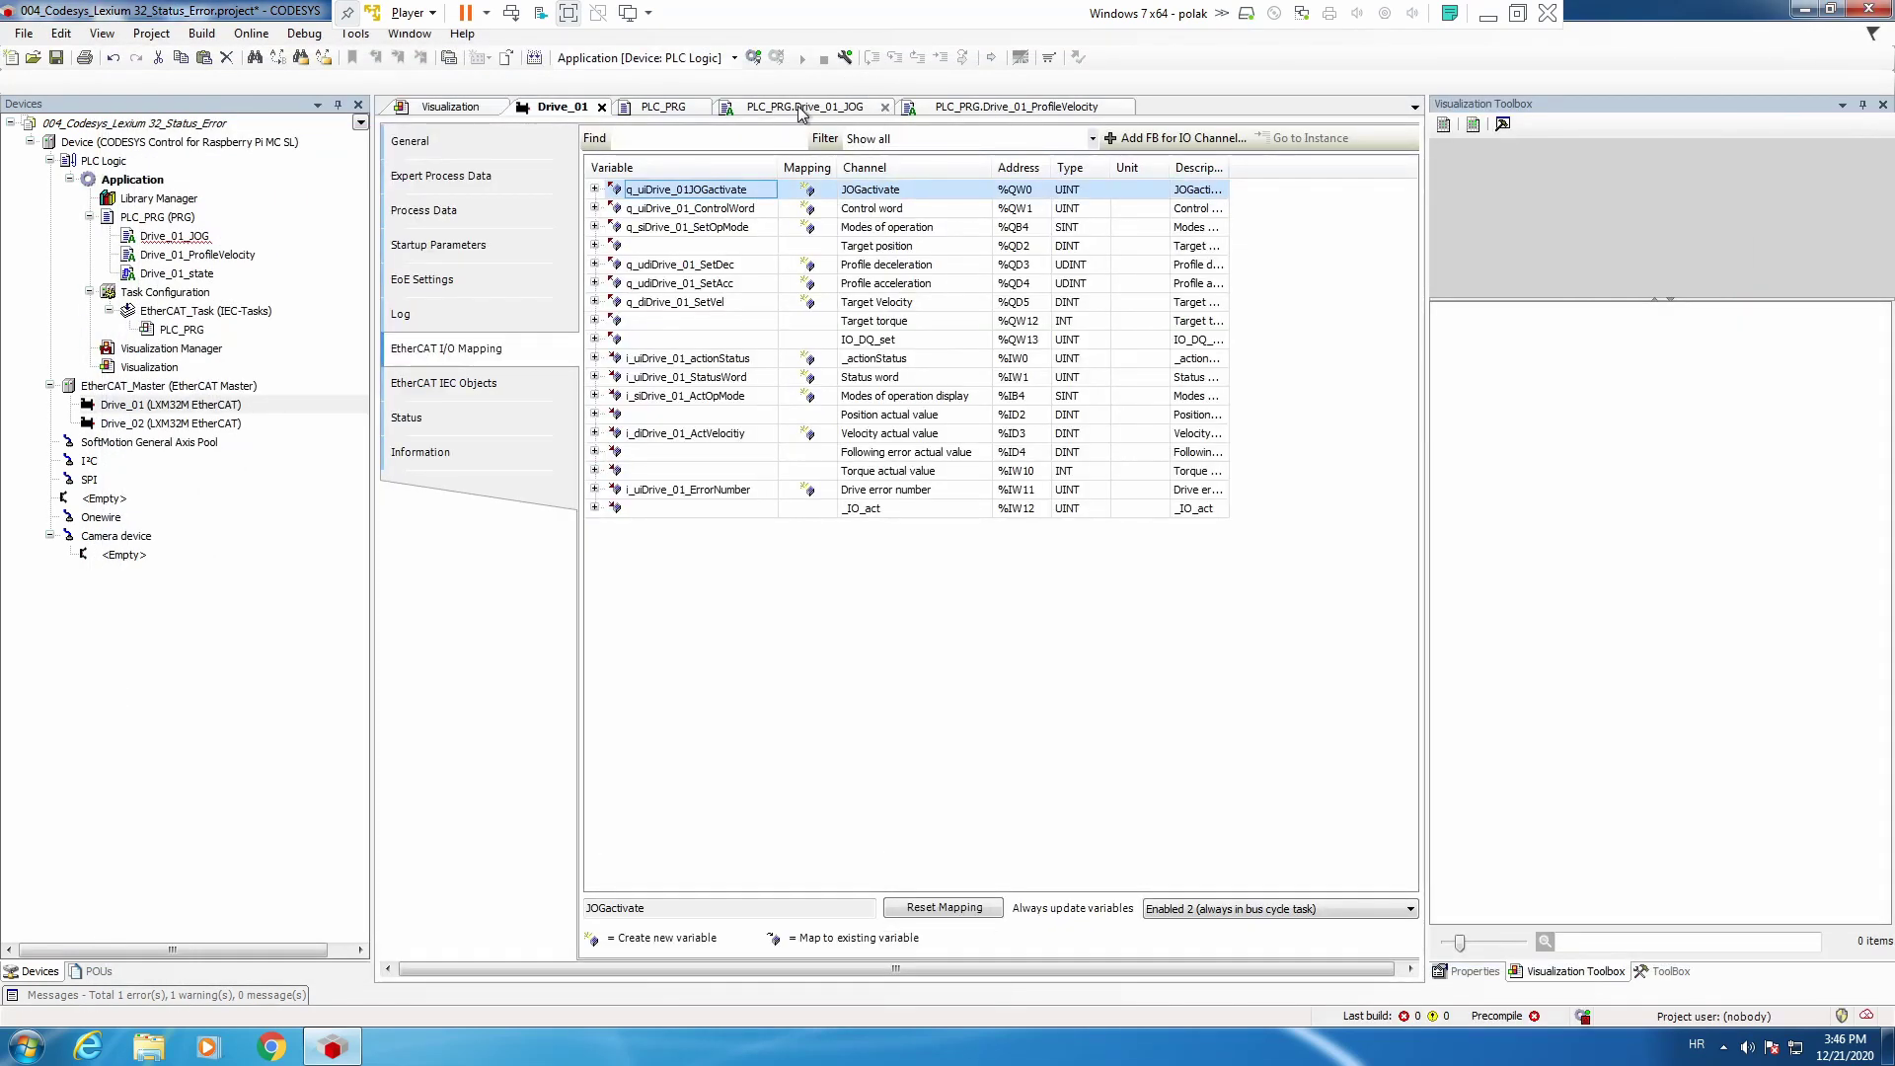
Set q_uiDrive_01JOGactivate to 1 when bDrive_10_JOGPos is true.
left_click(800, 111)
key("BackSpace")
key("BackSpace")
key("BackSpace")
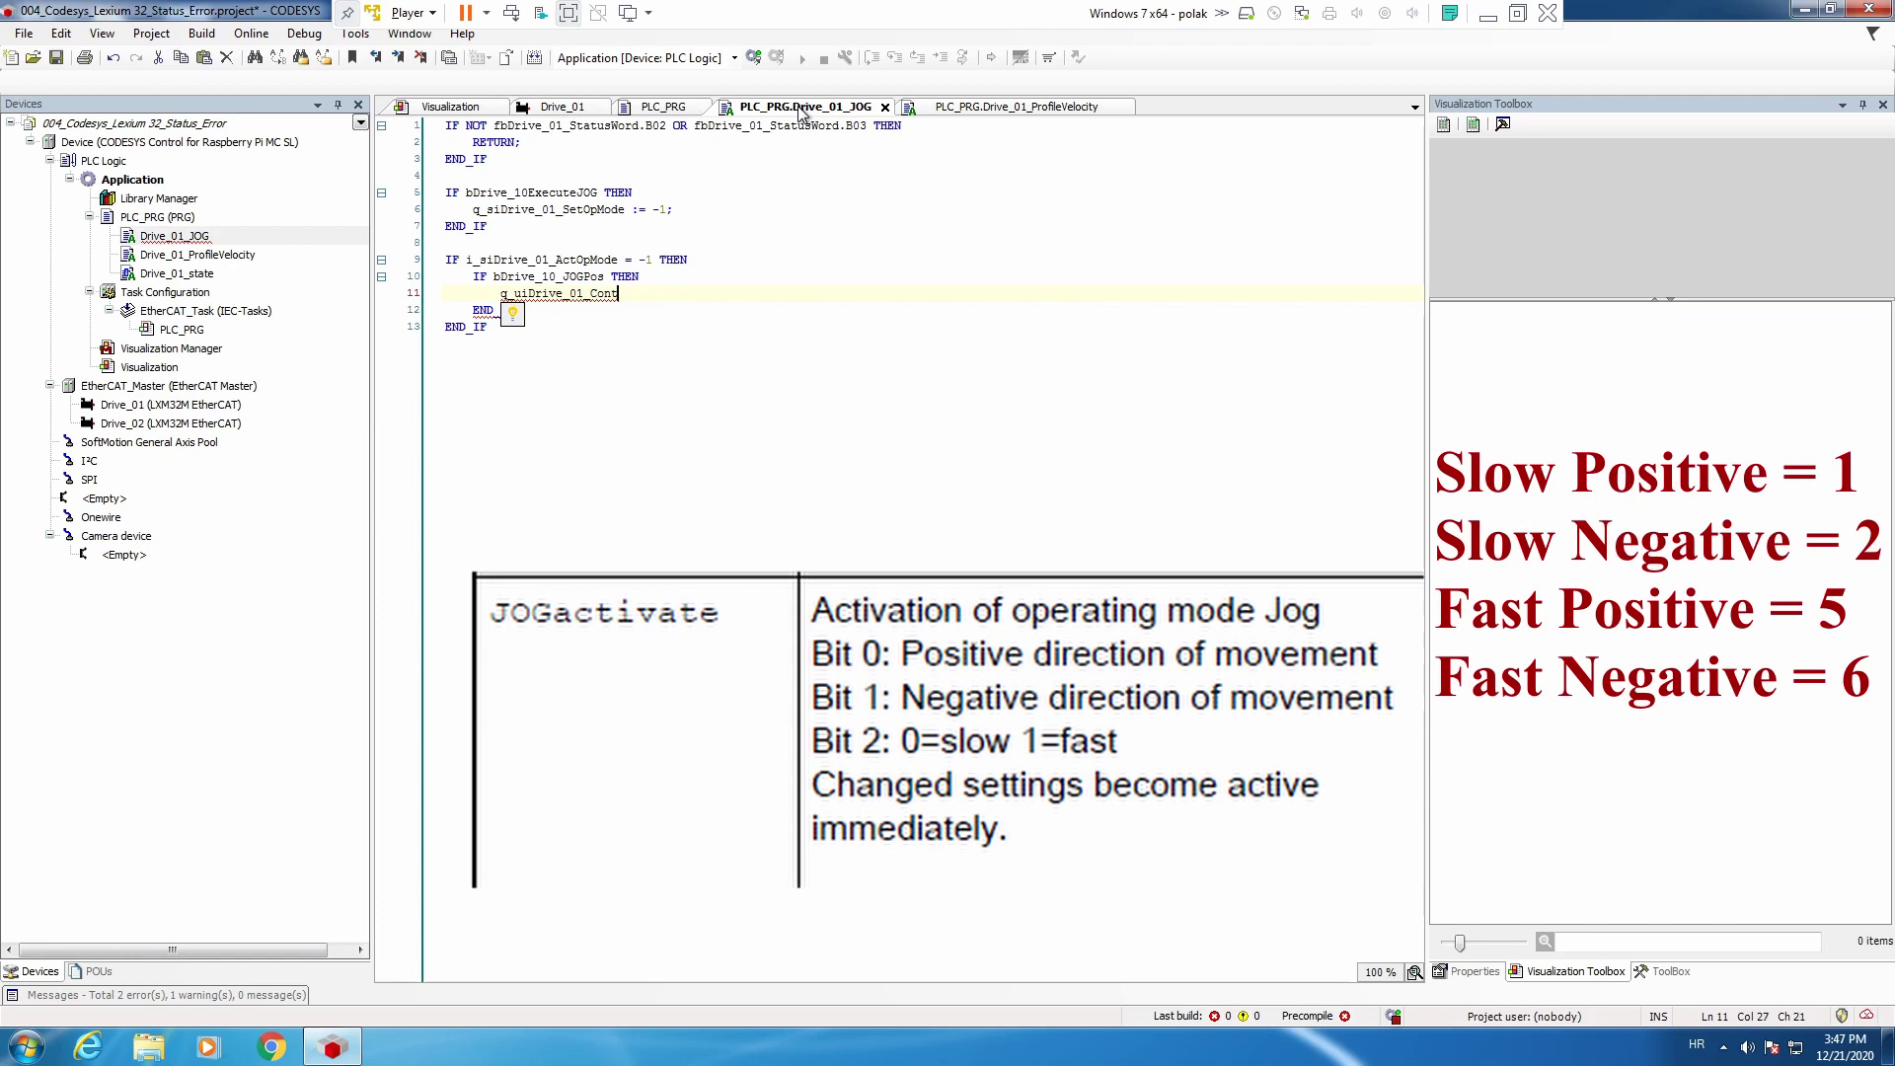
key("BackSpace")
key("BackSpace")
key("BackSpace")
key("BackSpace")
key("BackSpace")
key("BackSpace")
key("BackSpace")
key("BackSpace")
key("BackSpace")
type("J")
key("Return")
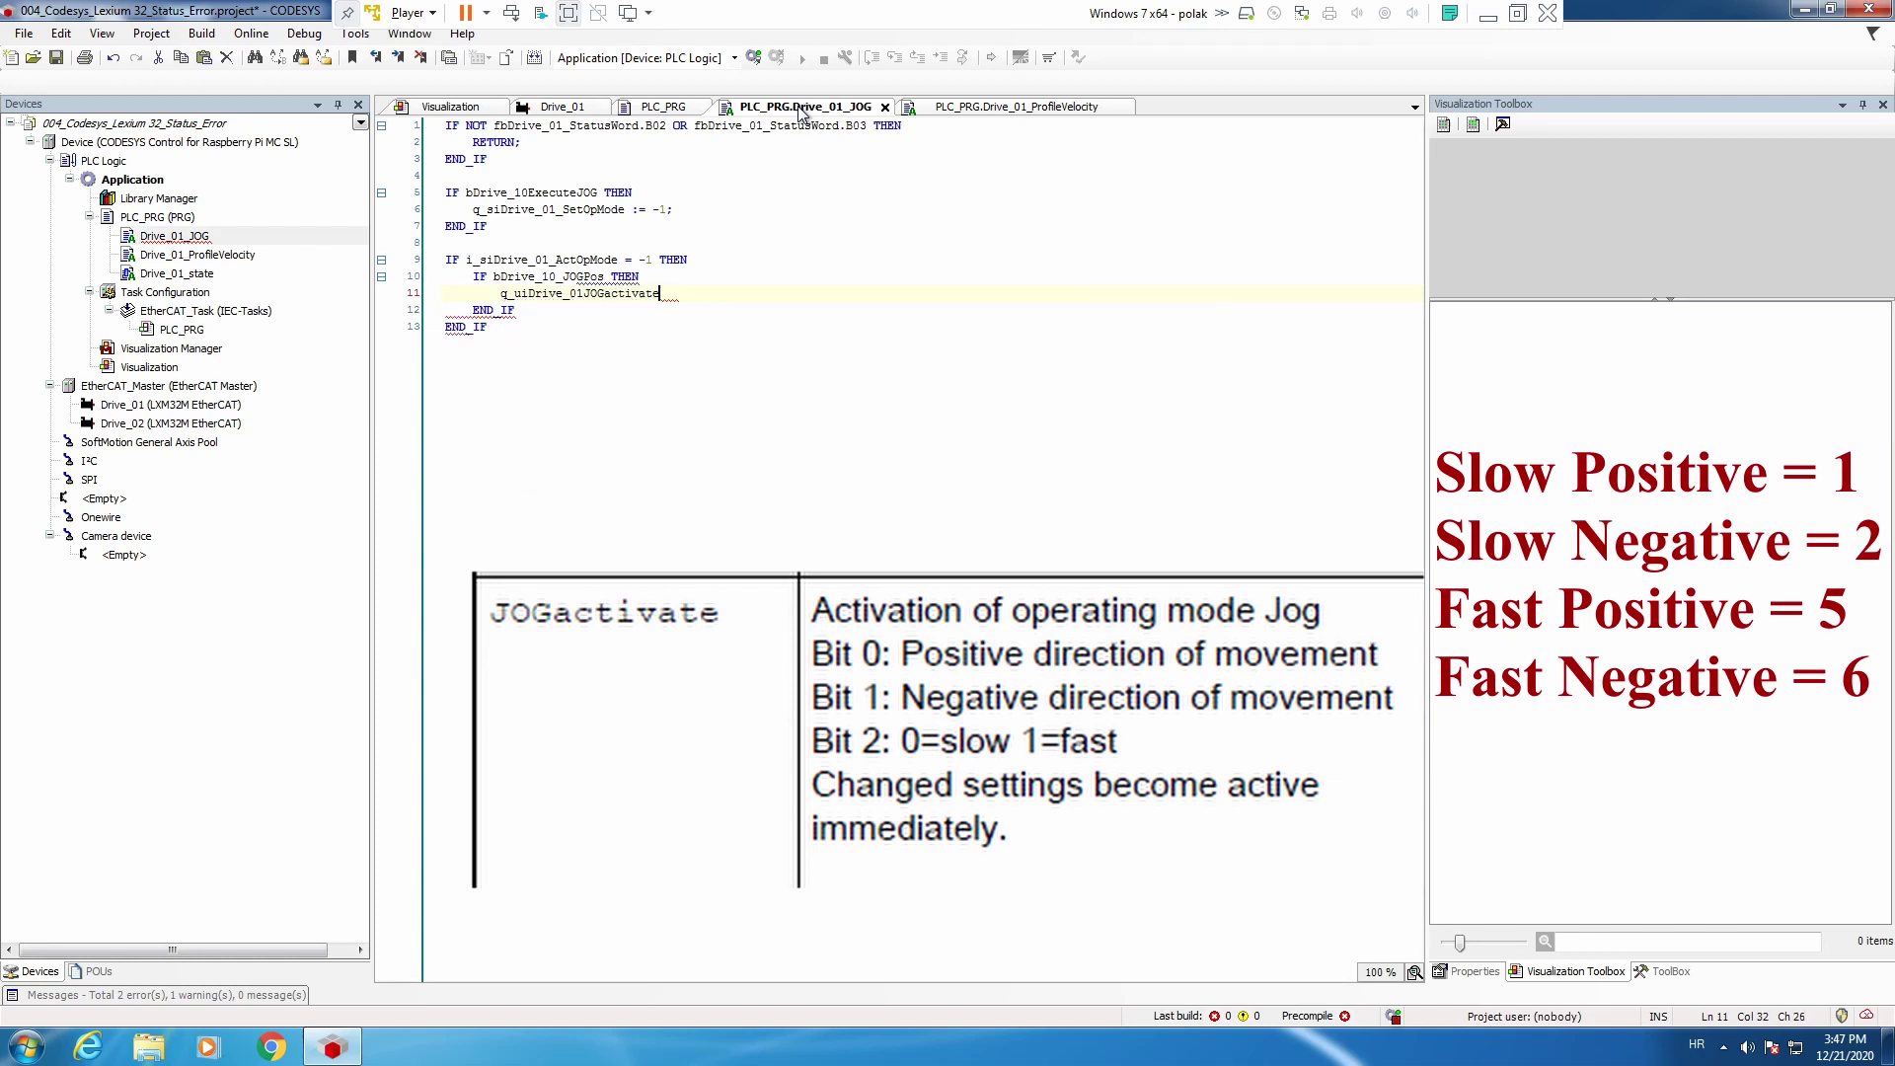
type(":= 1")
type(";")
key("Return")
type("elsif")
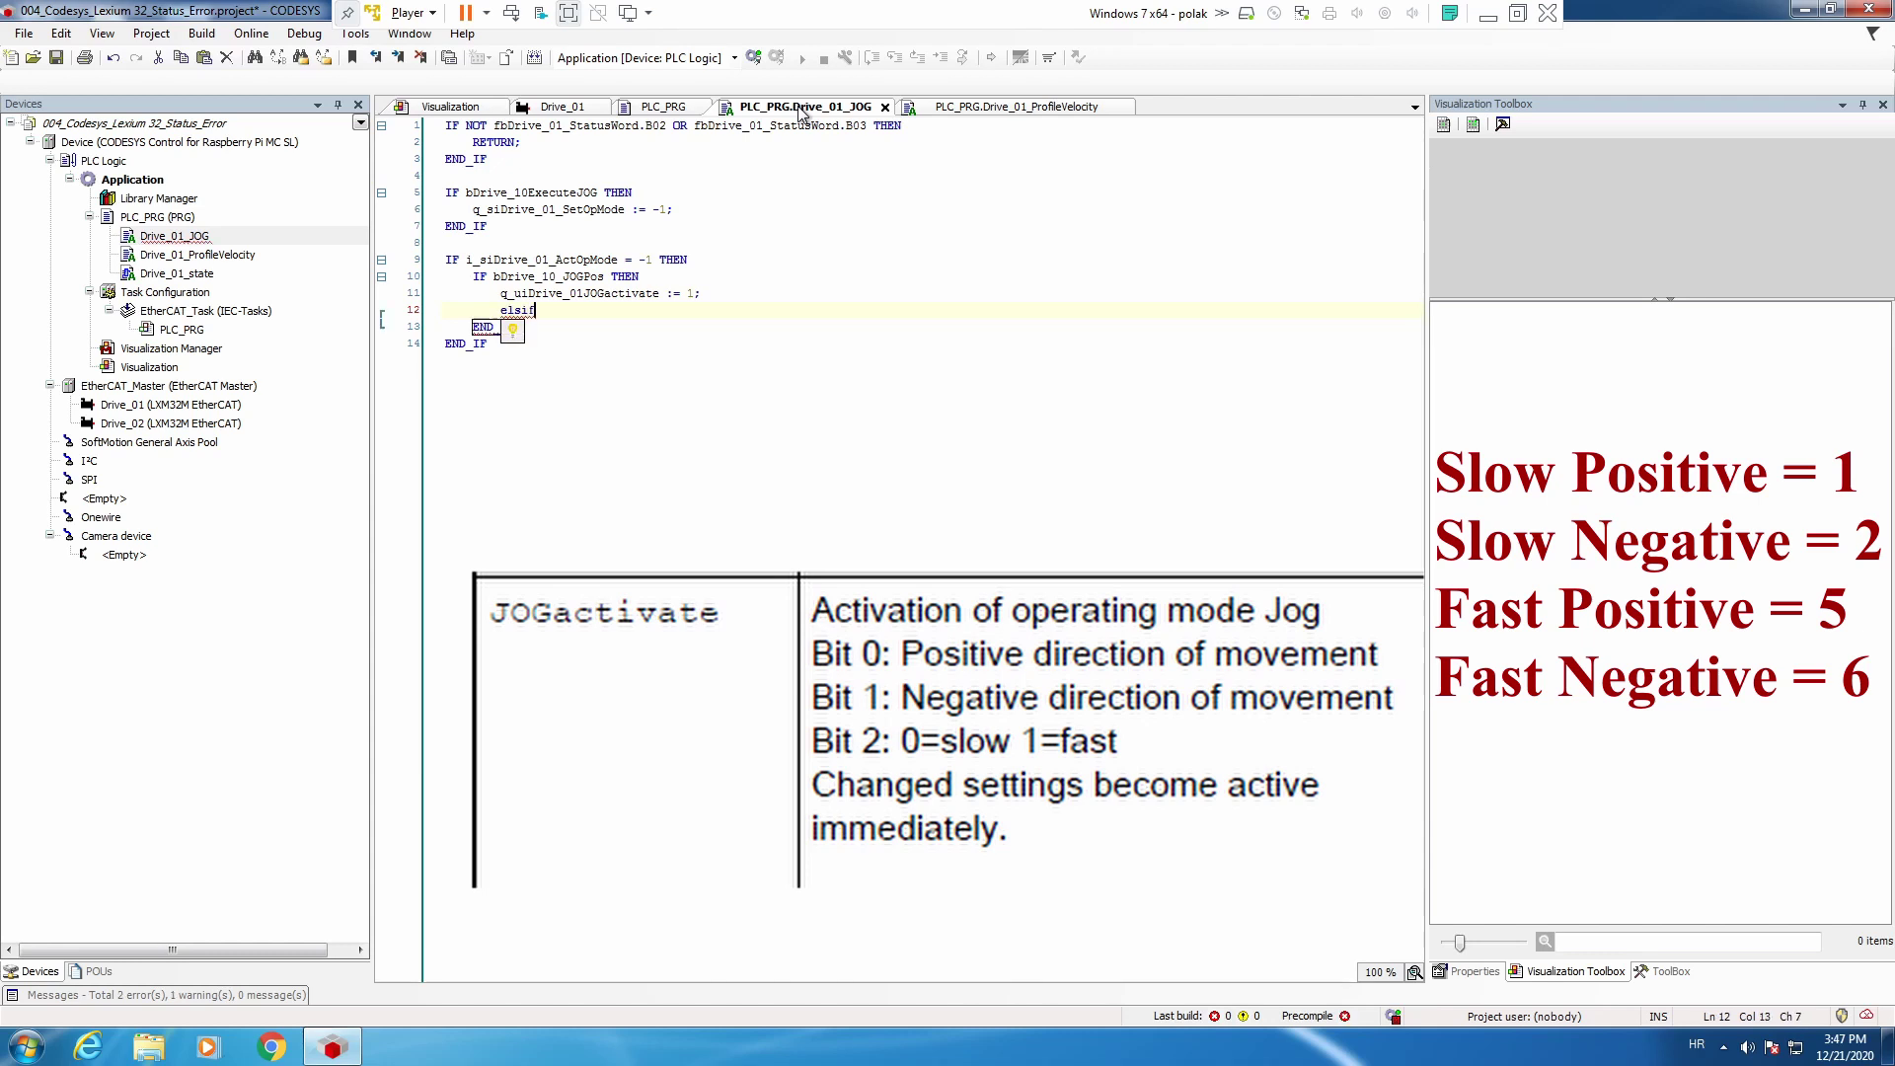
type(" b")
Add an ELSIF on JOGNeg that sets JOGactivate to 2.
key("Down")
key("Down")
key("Down")
key("Return")
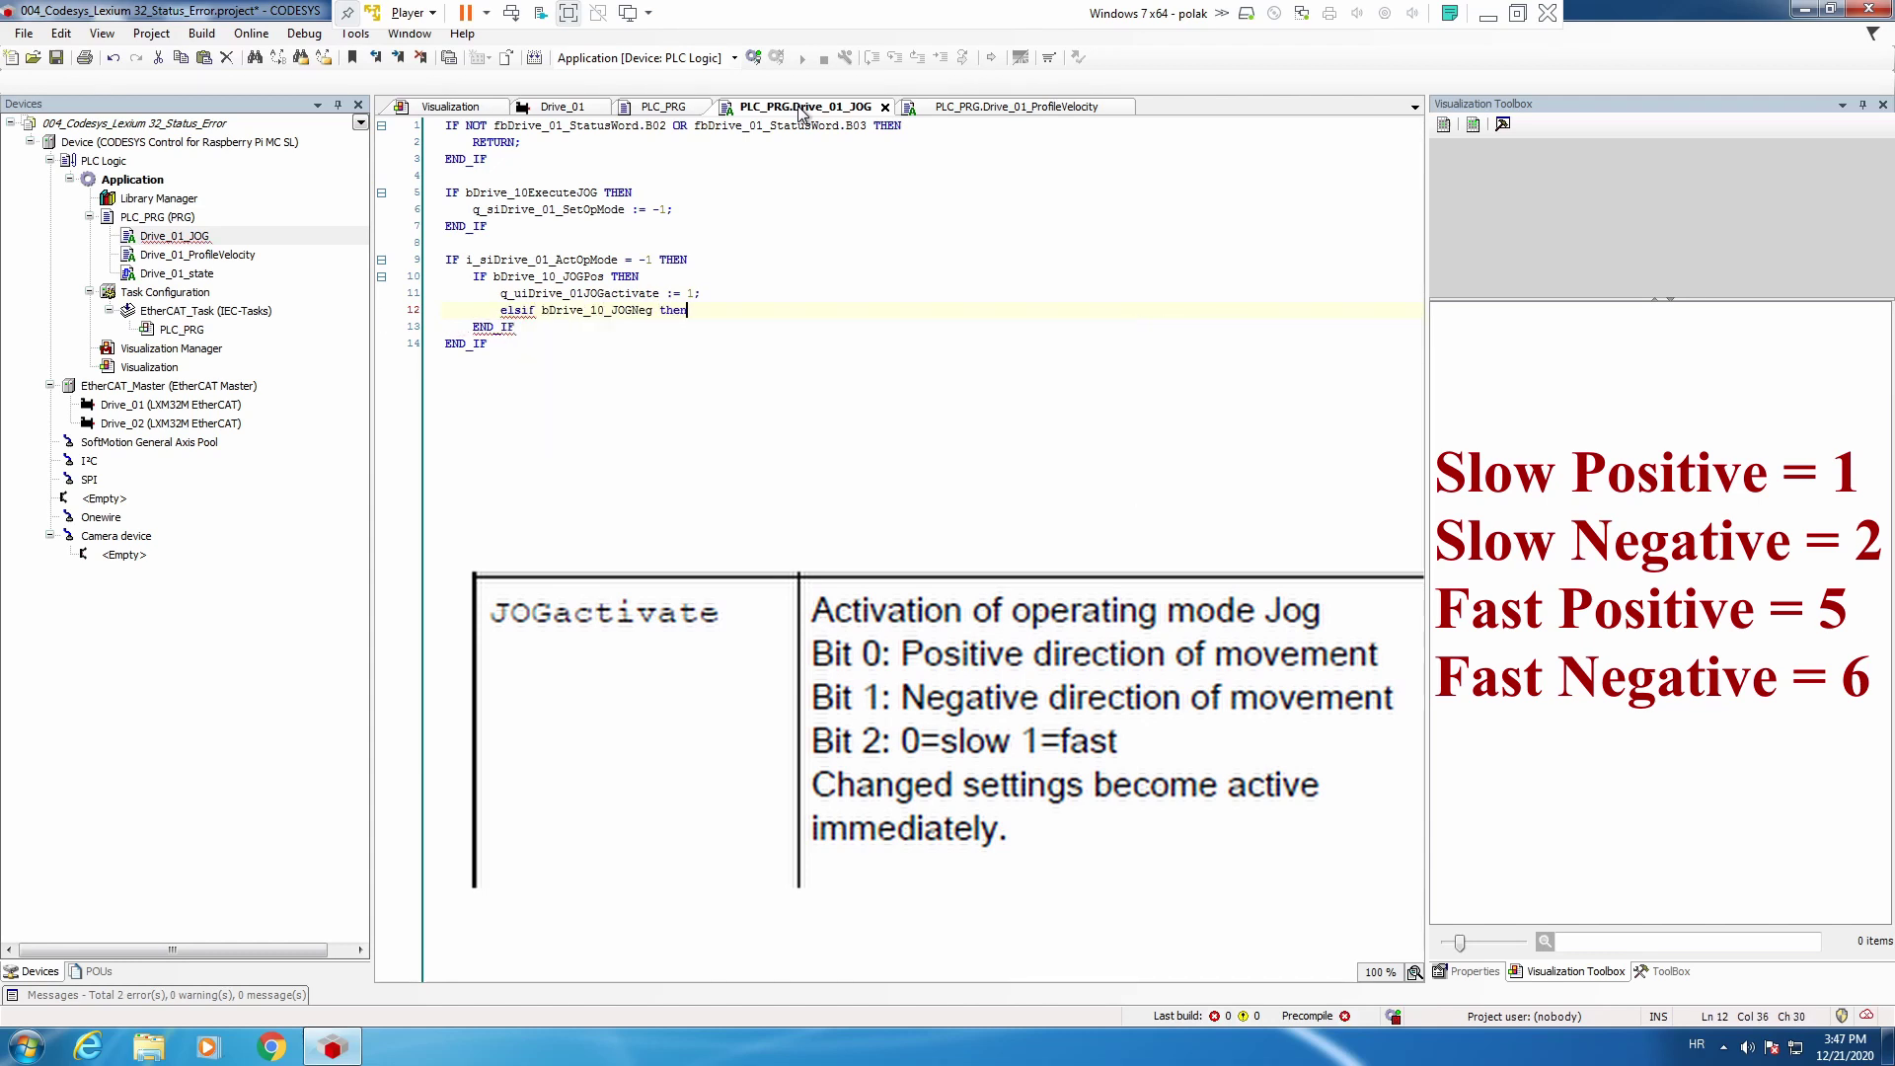
key("Return")
type("q_ui")
key("Return")
type(":")
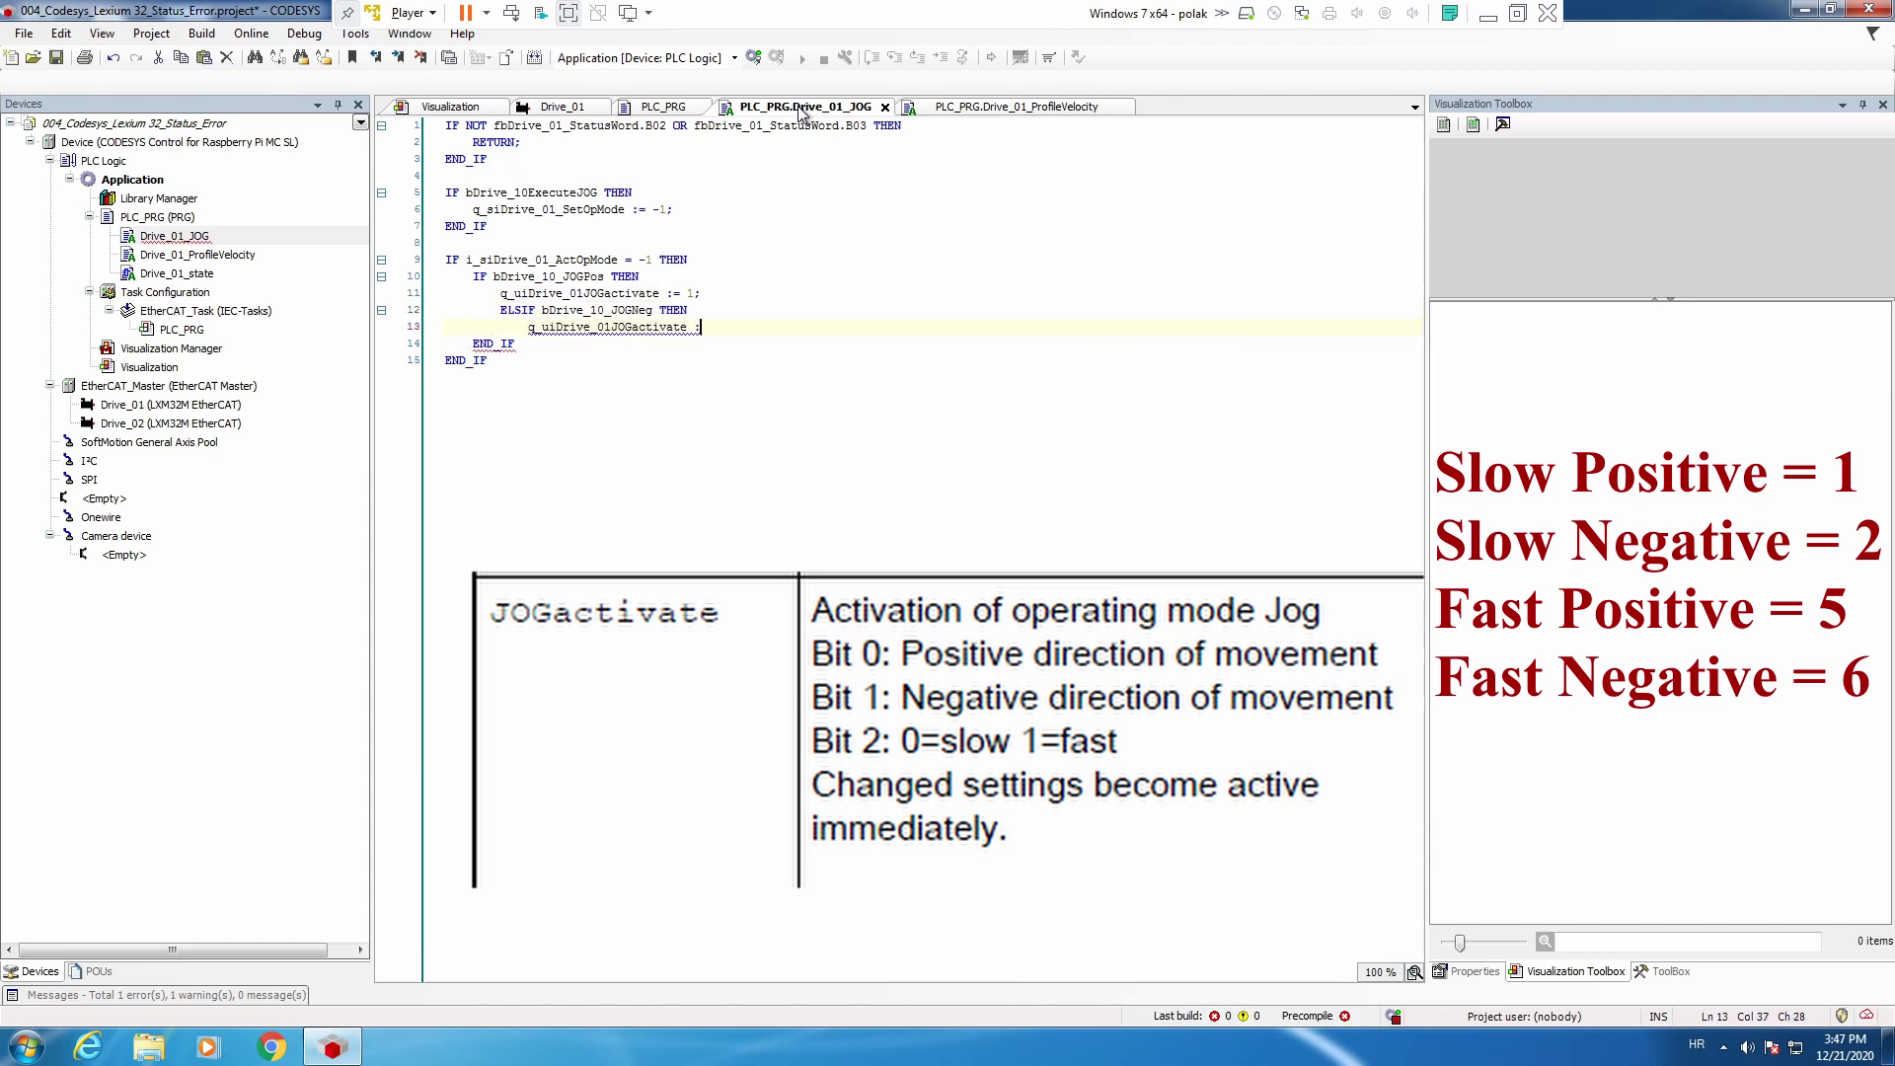
type("= 2;")
key("Return")
type("elsif b")
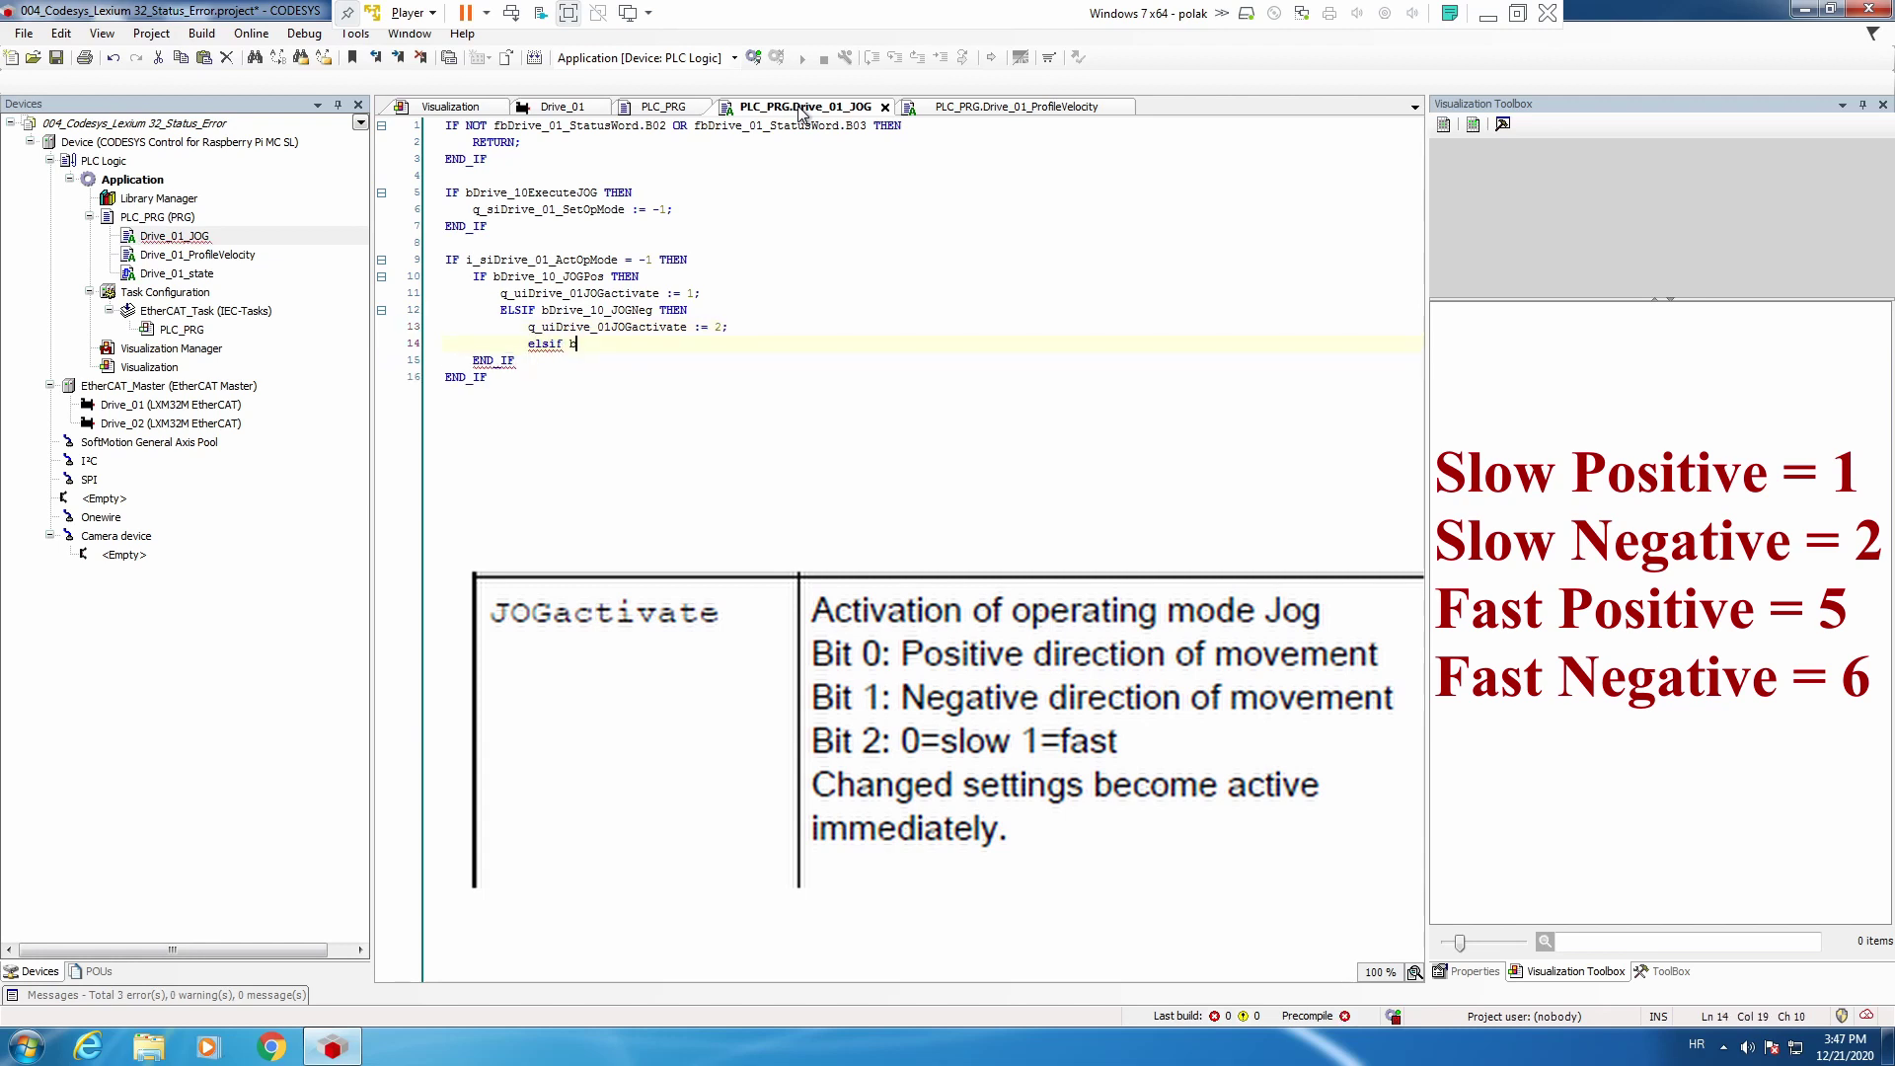
Add an ELSIF on JOGPosFast that sets JOGactivate to 5.
key("Down")
key("Down")
key("Down")
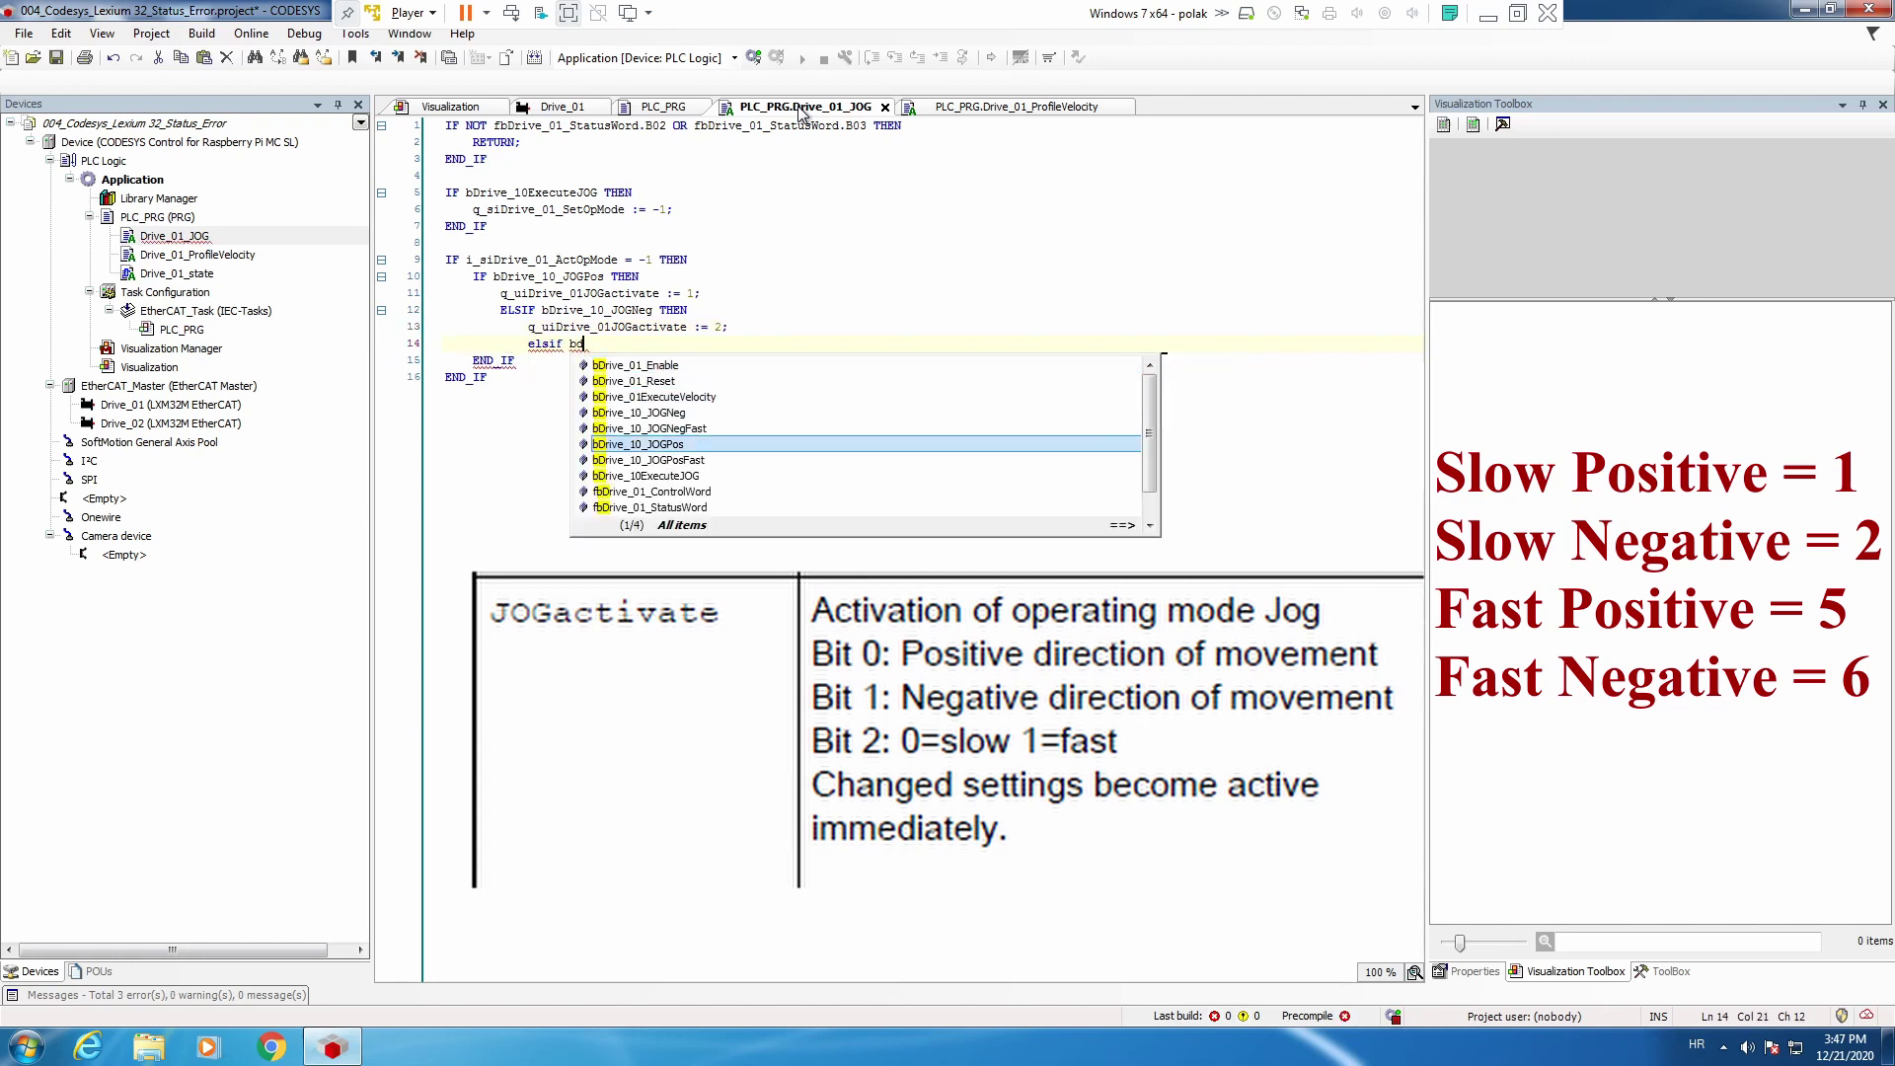
key("Down")
key("Return")
type("THEN")
key("Return")
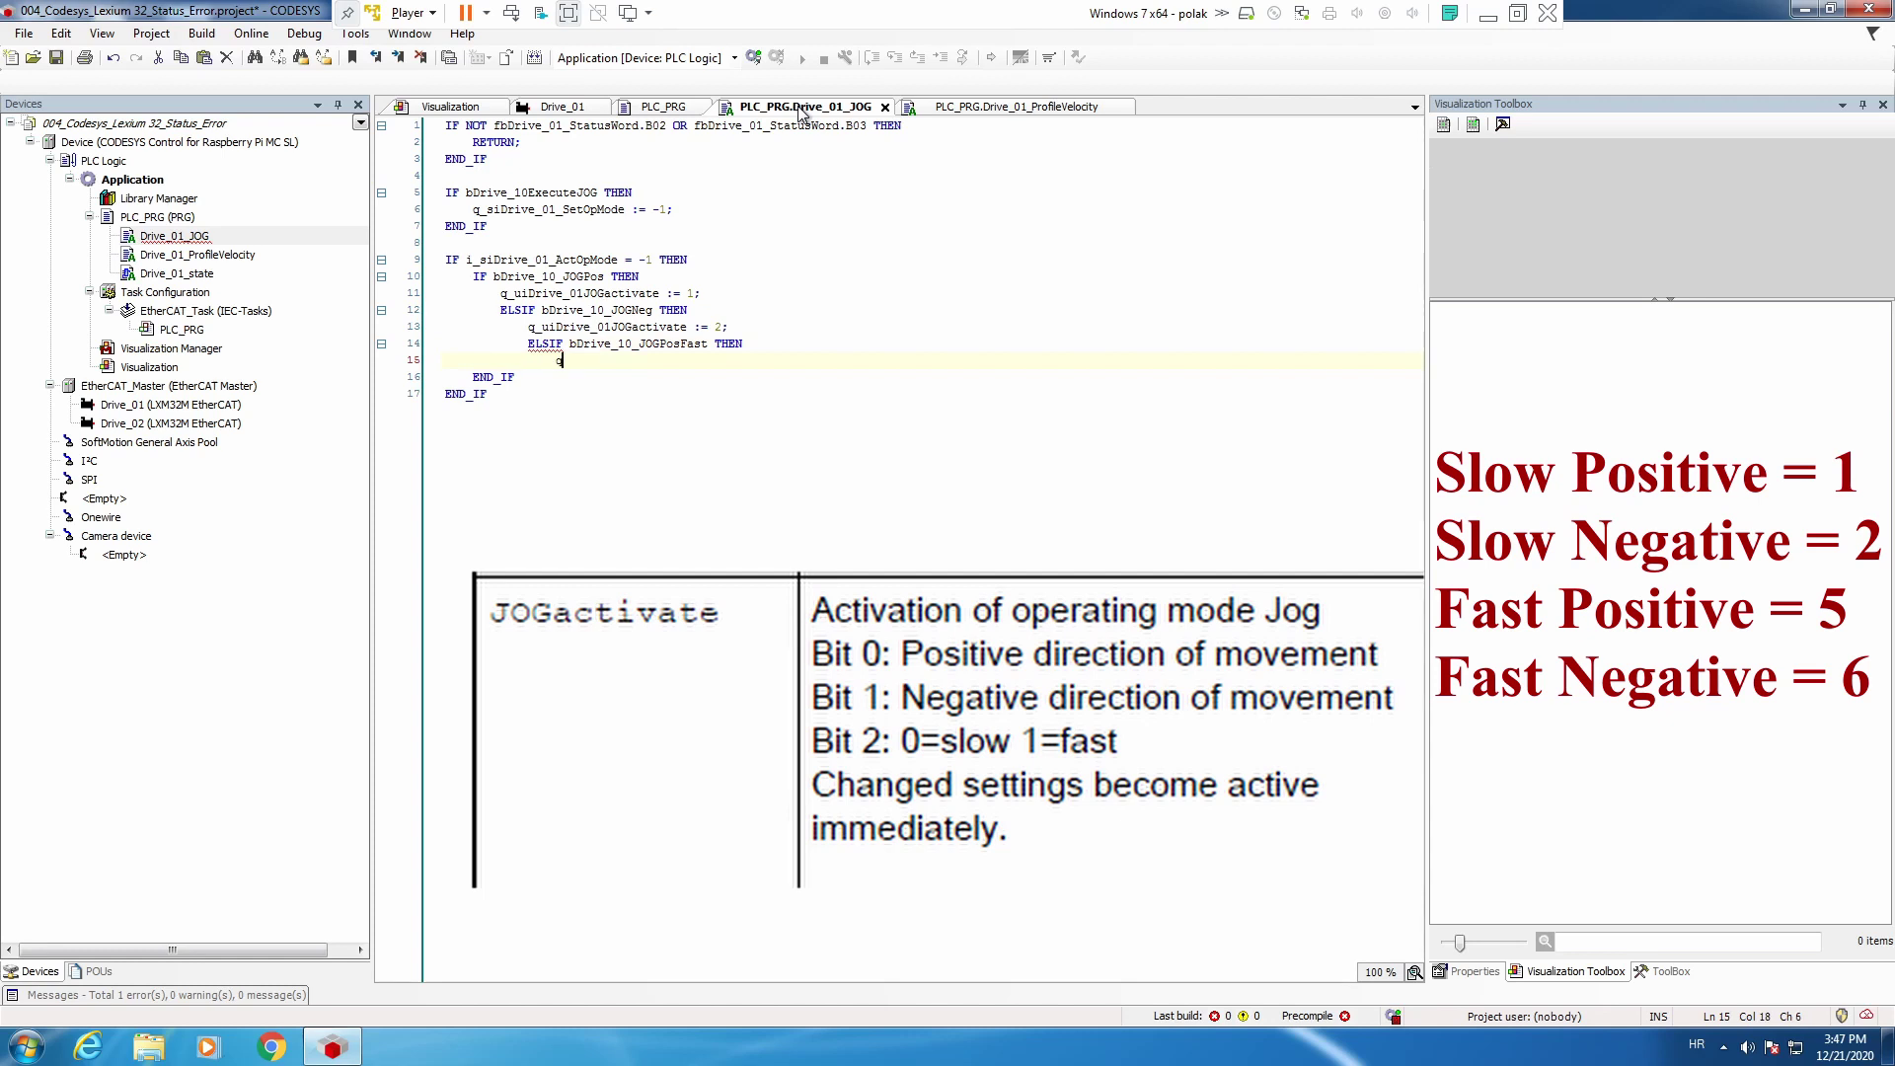
type("q")
key("Return")
type(":= 5;")
key("Return")
type("elsif bd")
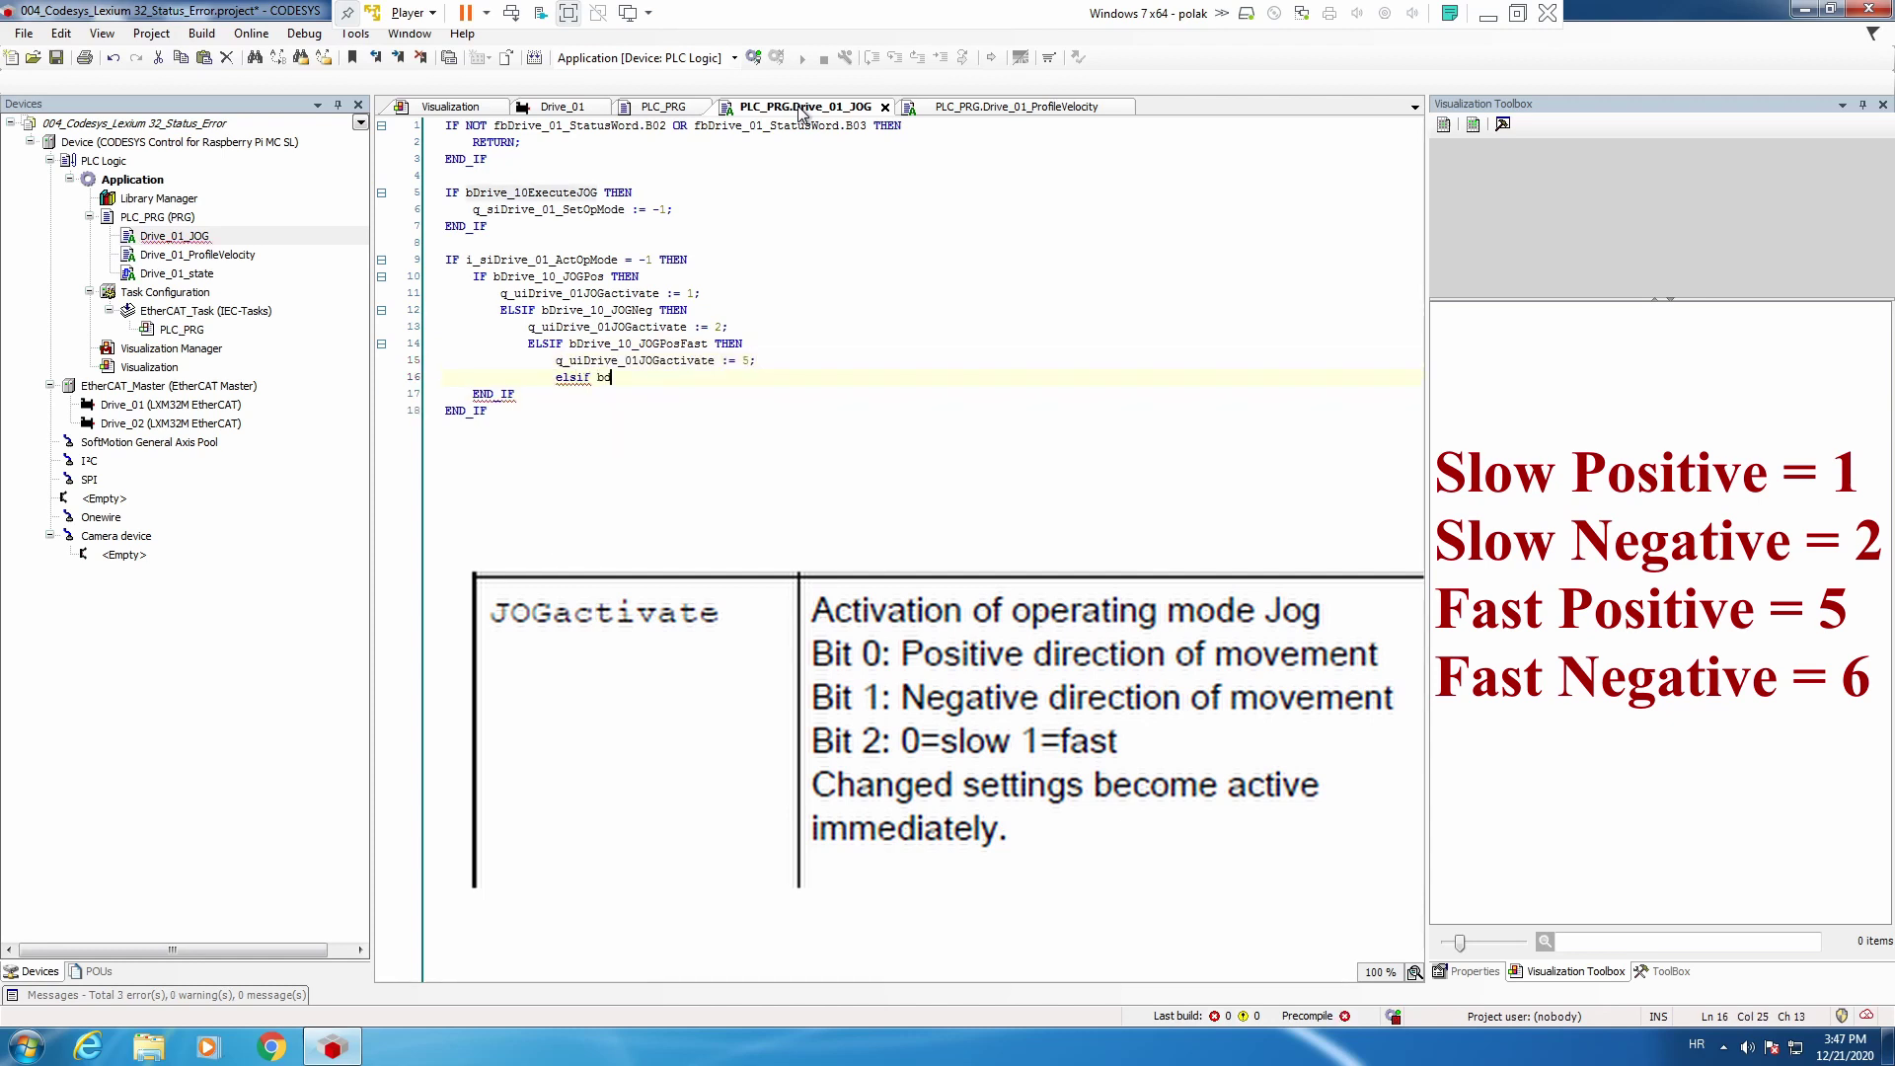
Add an ELSIF on JOGNegFast that sets JOGactivate to 6.
key("Down")
key("Down")
key("Return")
type("then")
key("Return")
key("Tab")
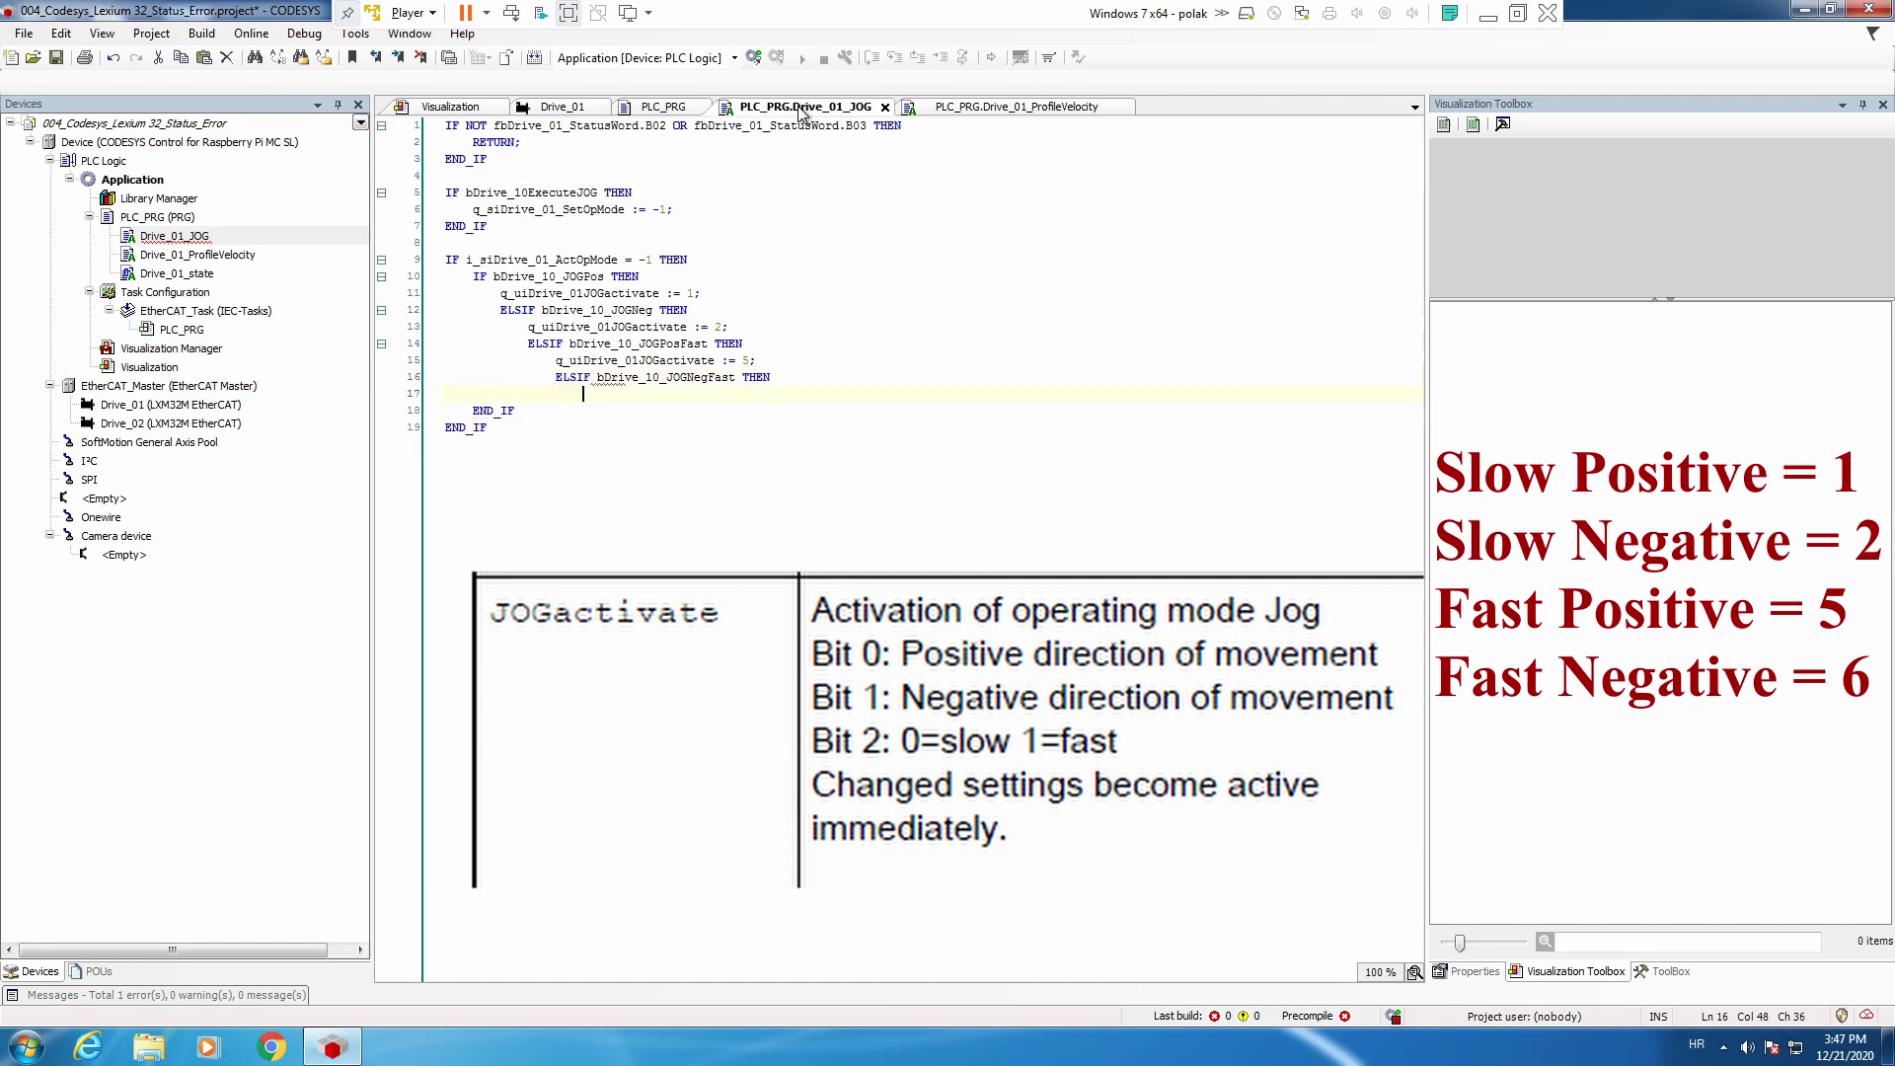
type("q_ui")
key("Return")
type(":= 6;")
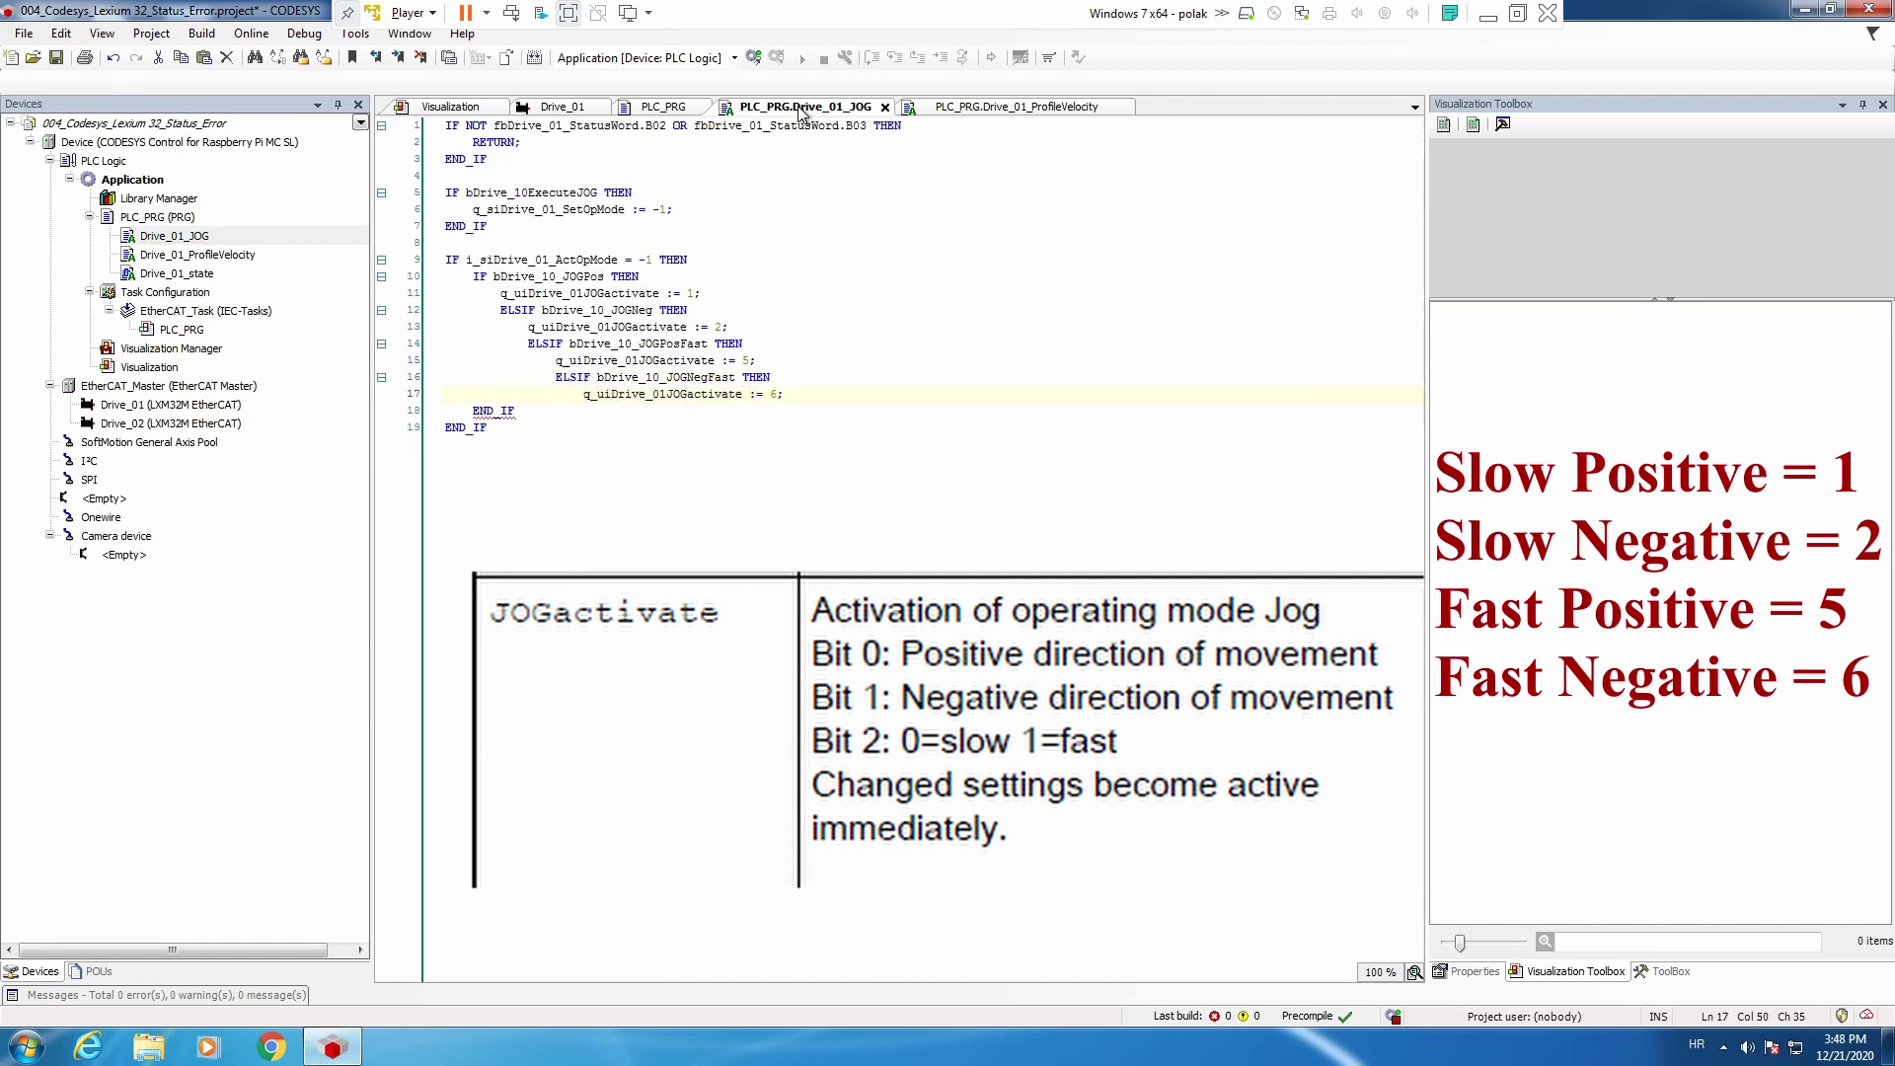
key("Return")
type("else")
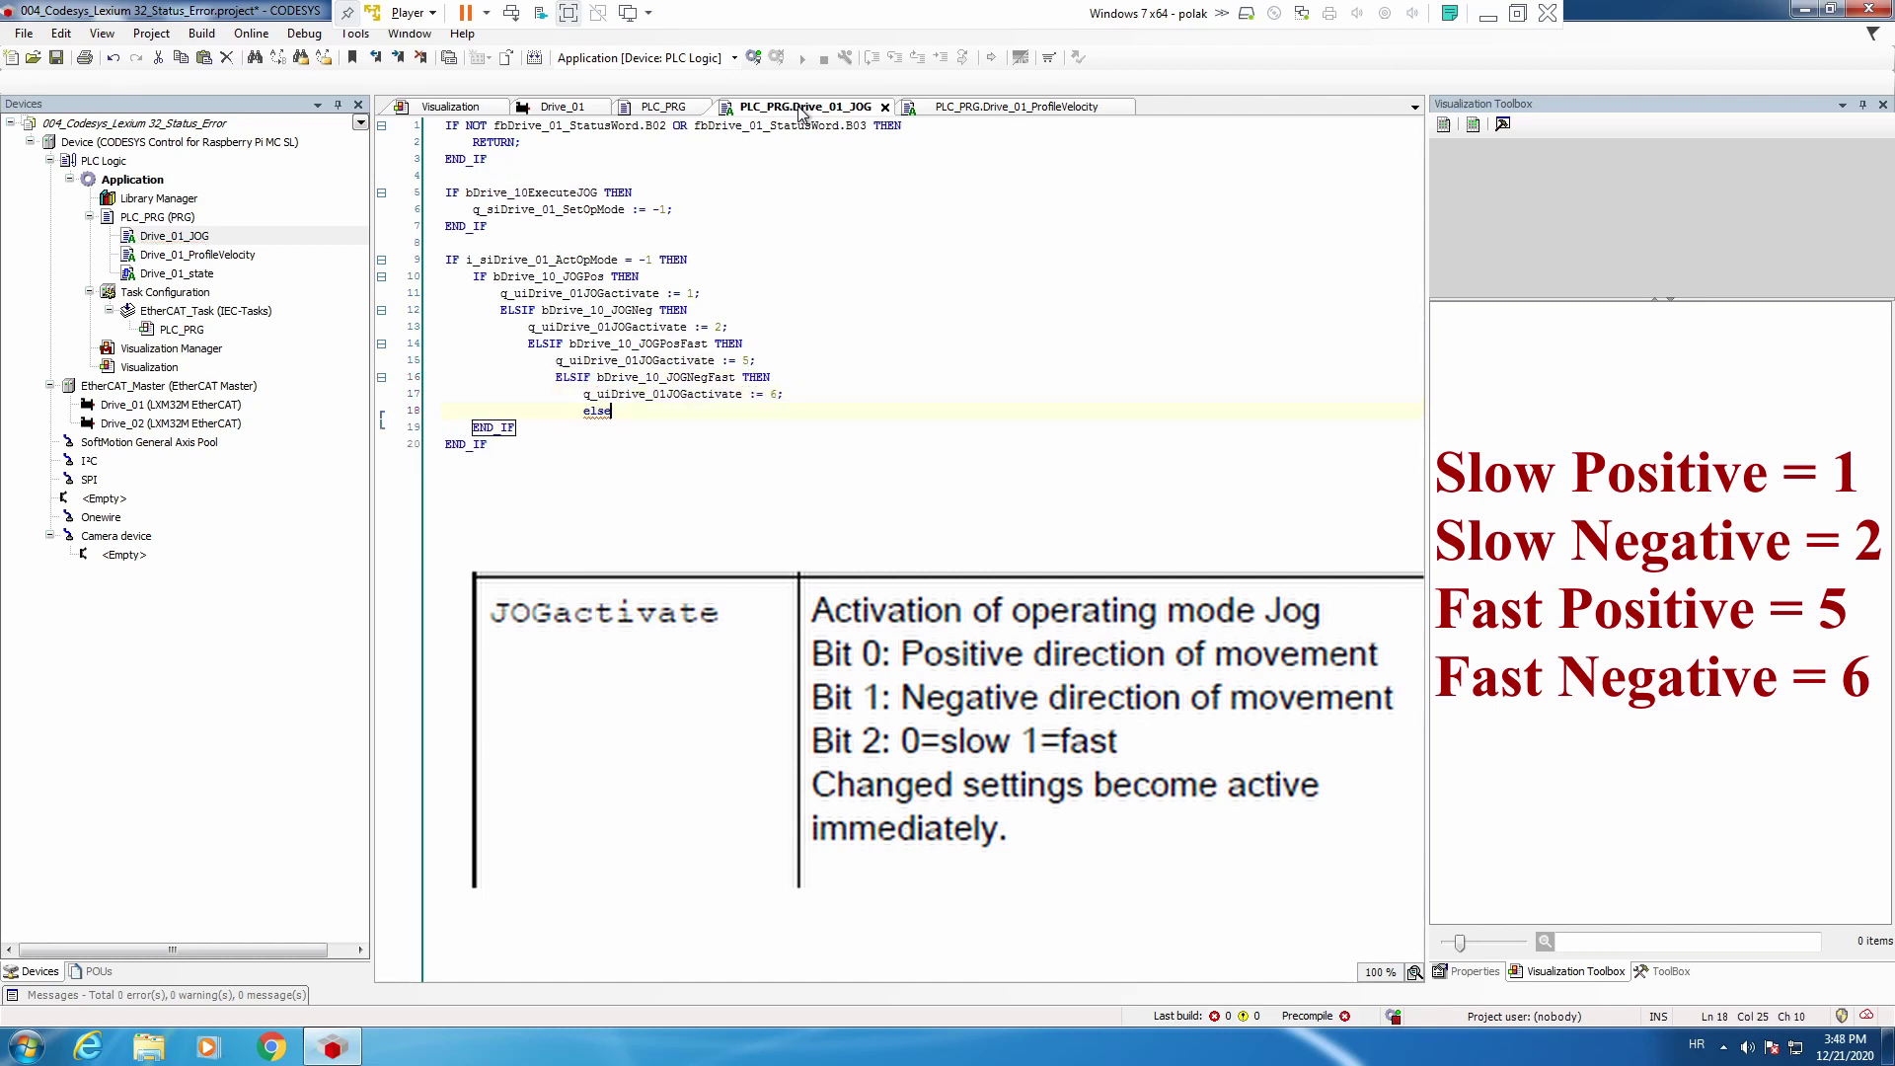
Add an ELSE branch setting JOGactivate to 0 and remove the extra END_IF.
key("Return")
type("q_ui")
key("Return")
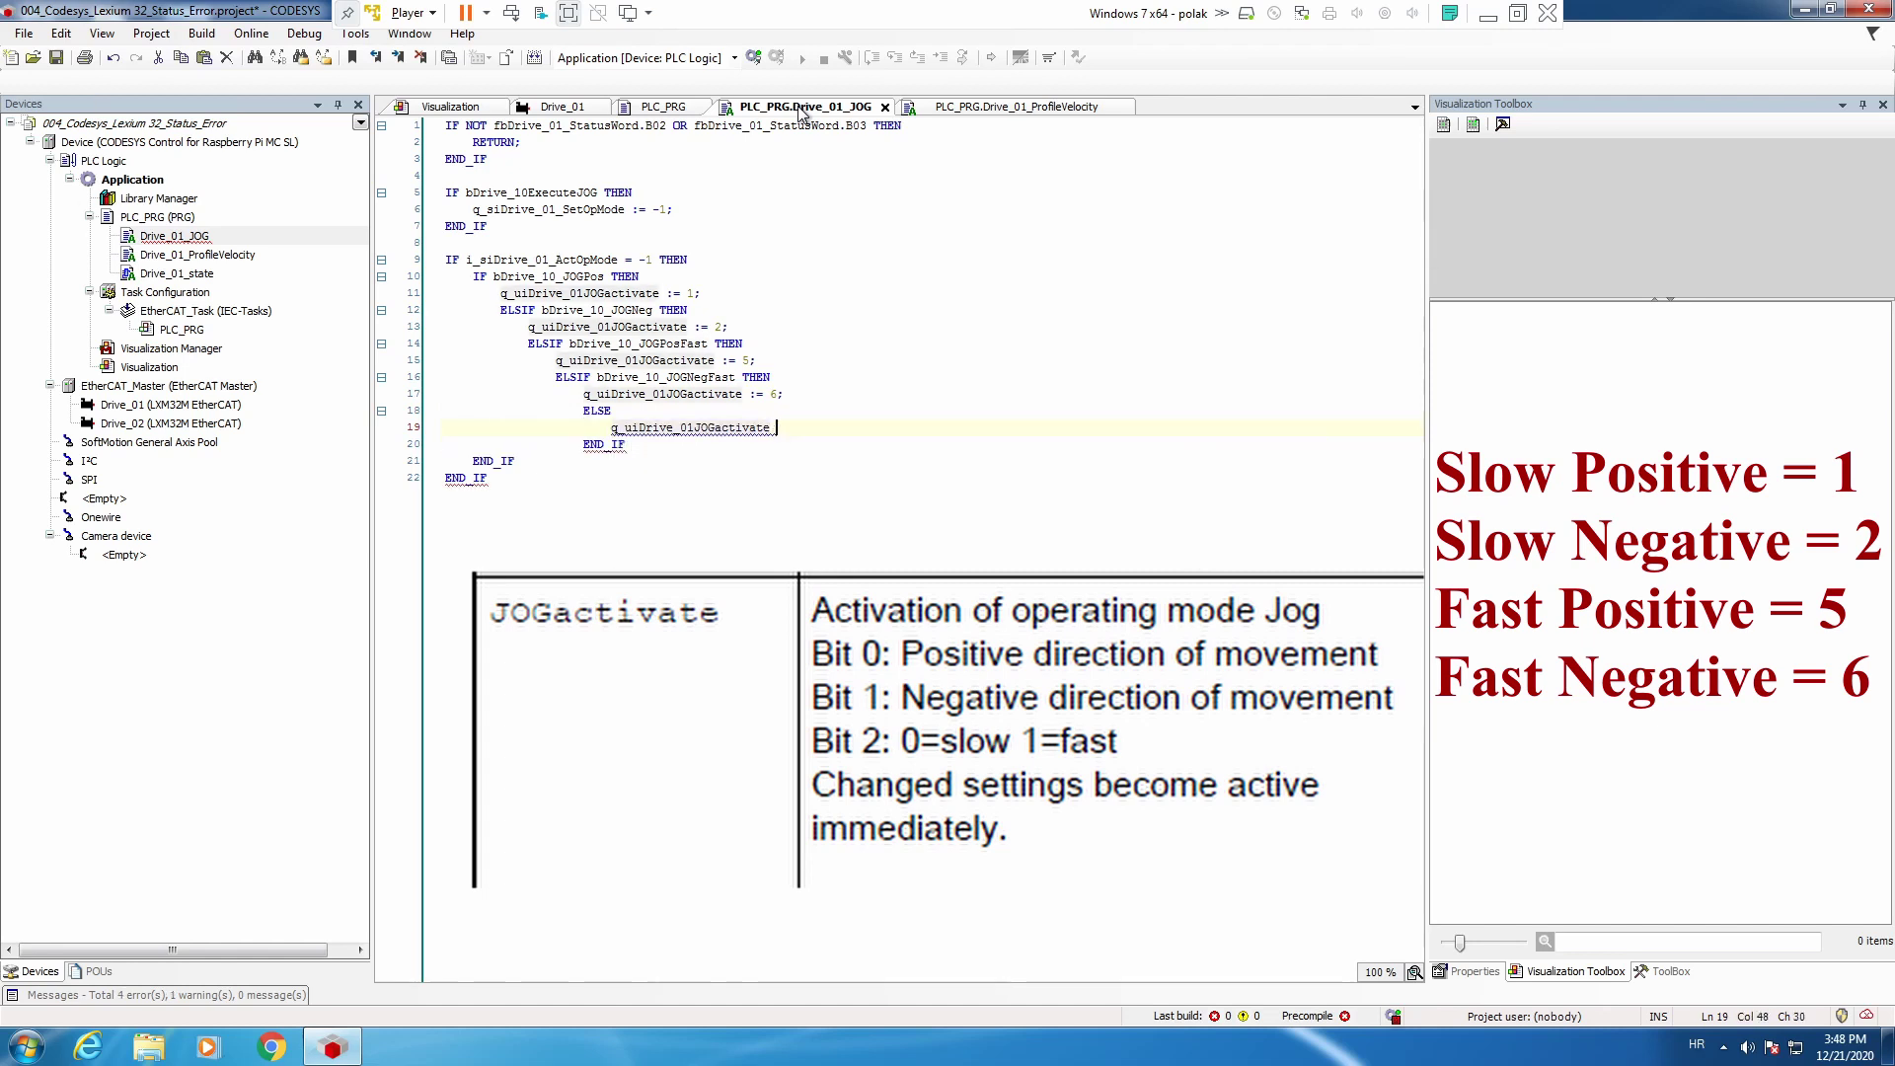
type(":= 0;")
key("Down")
key("BackSpace")
key("BackSpace")
key("BackSpace")
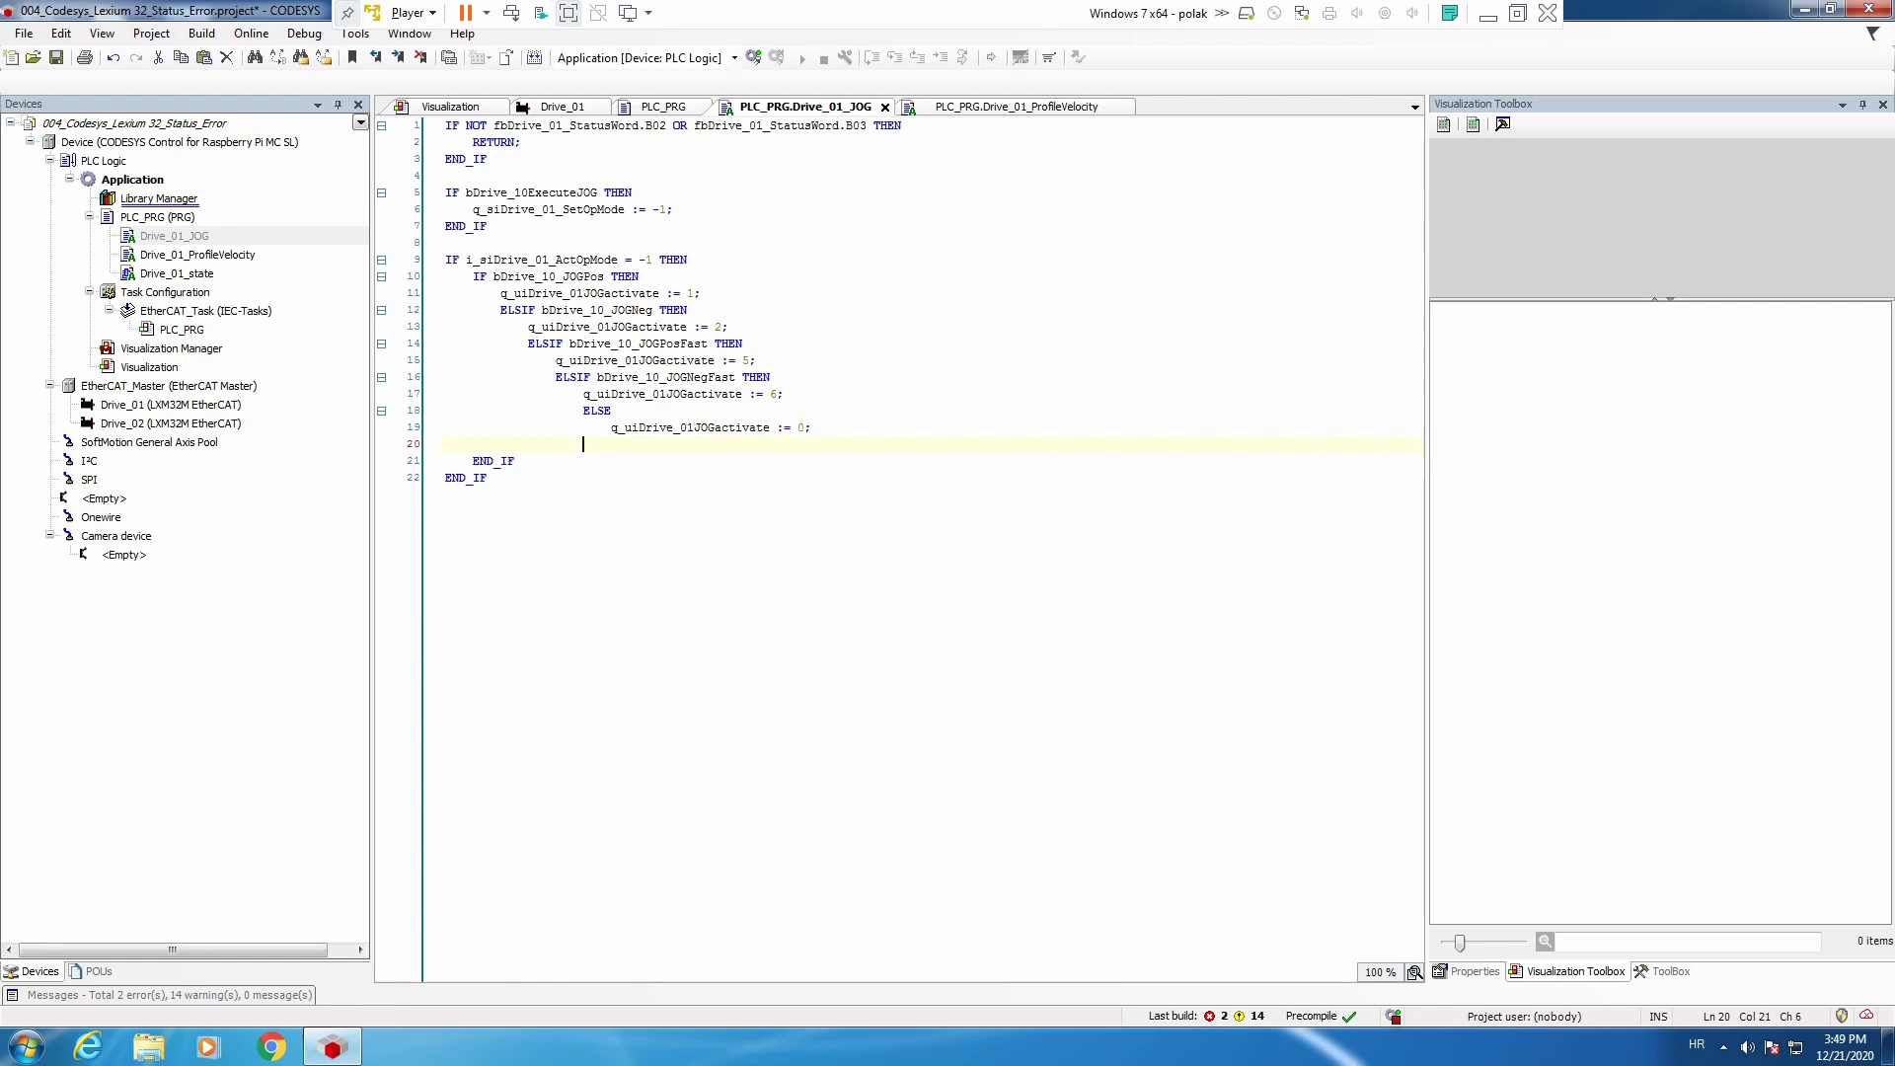
Duplicate the Profile Velocity button below it and label the copy JOG.
double_click(148, 366)
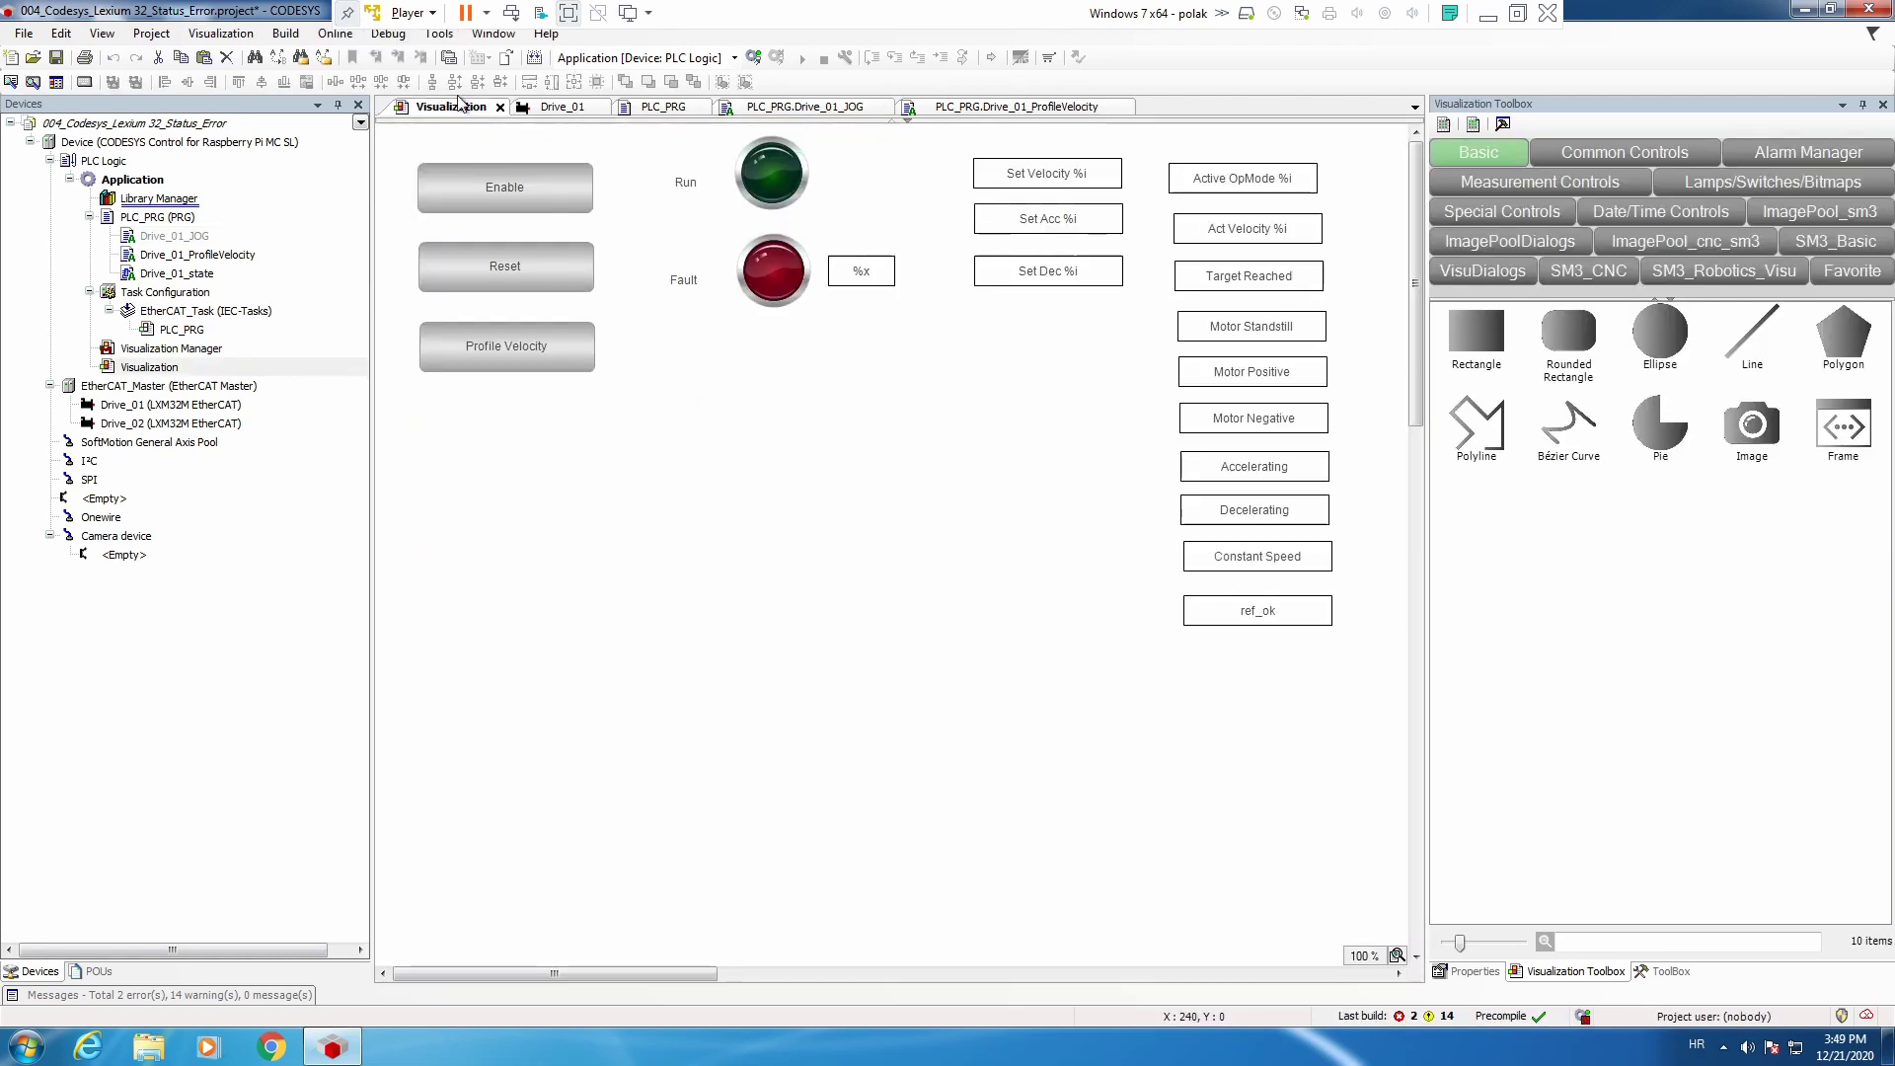
left_click(511, 342)
left_click_drag(545, 341, 540, 403)
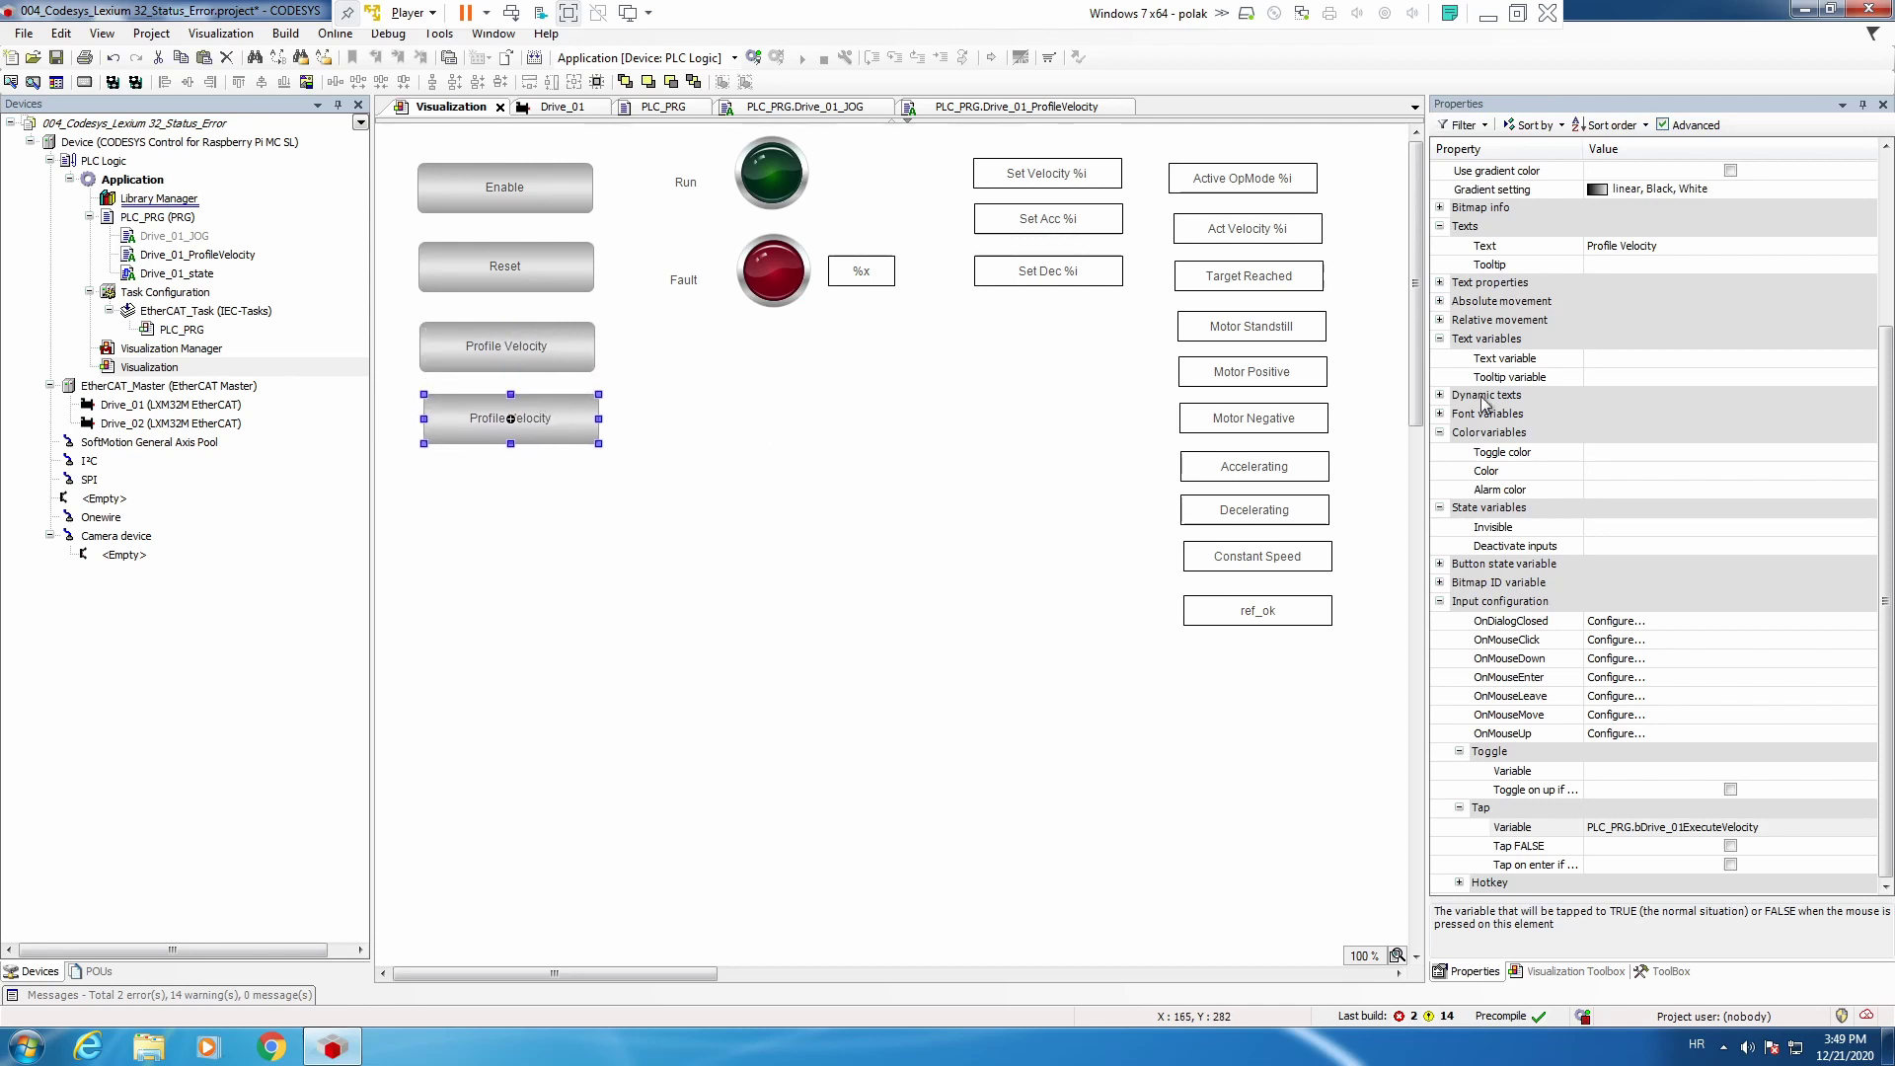
left_click(1678, 256)
type("JOG")
key("Return")
Set the JOG button's tap variable to PLC_PRG.bDrive_10ExecuteJOG and place a smaller copy beside it.
left_click(1702, 827)
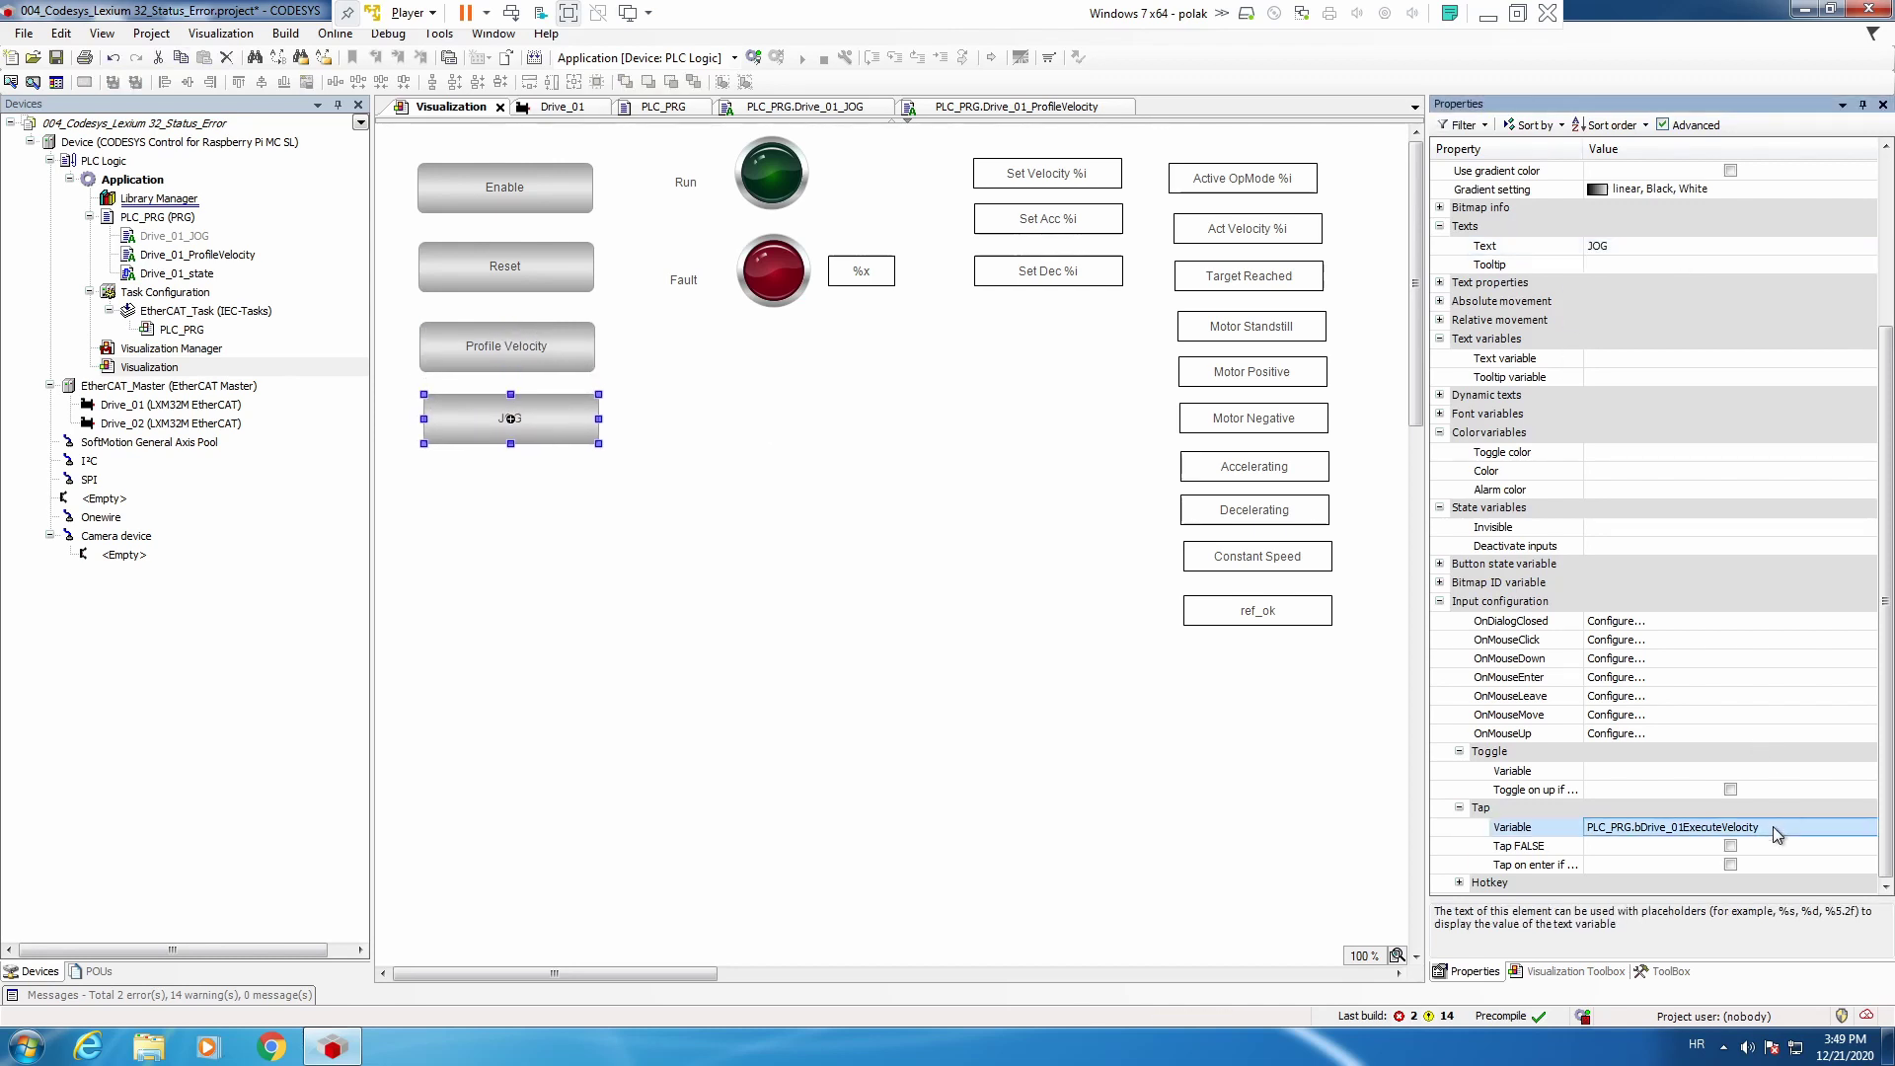
left_click_drag(1637, 825, 1869, 819)
key("BackSpace")
key("Down")
key("Down")
key("Down")
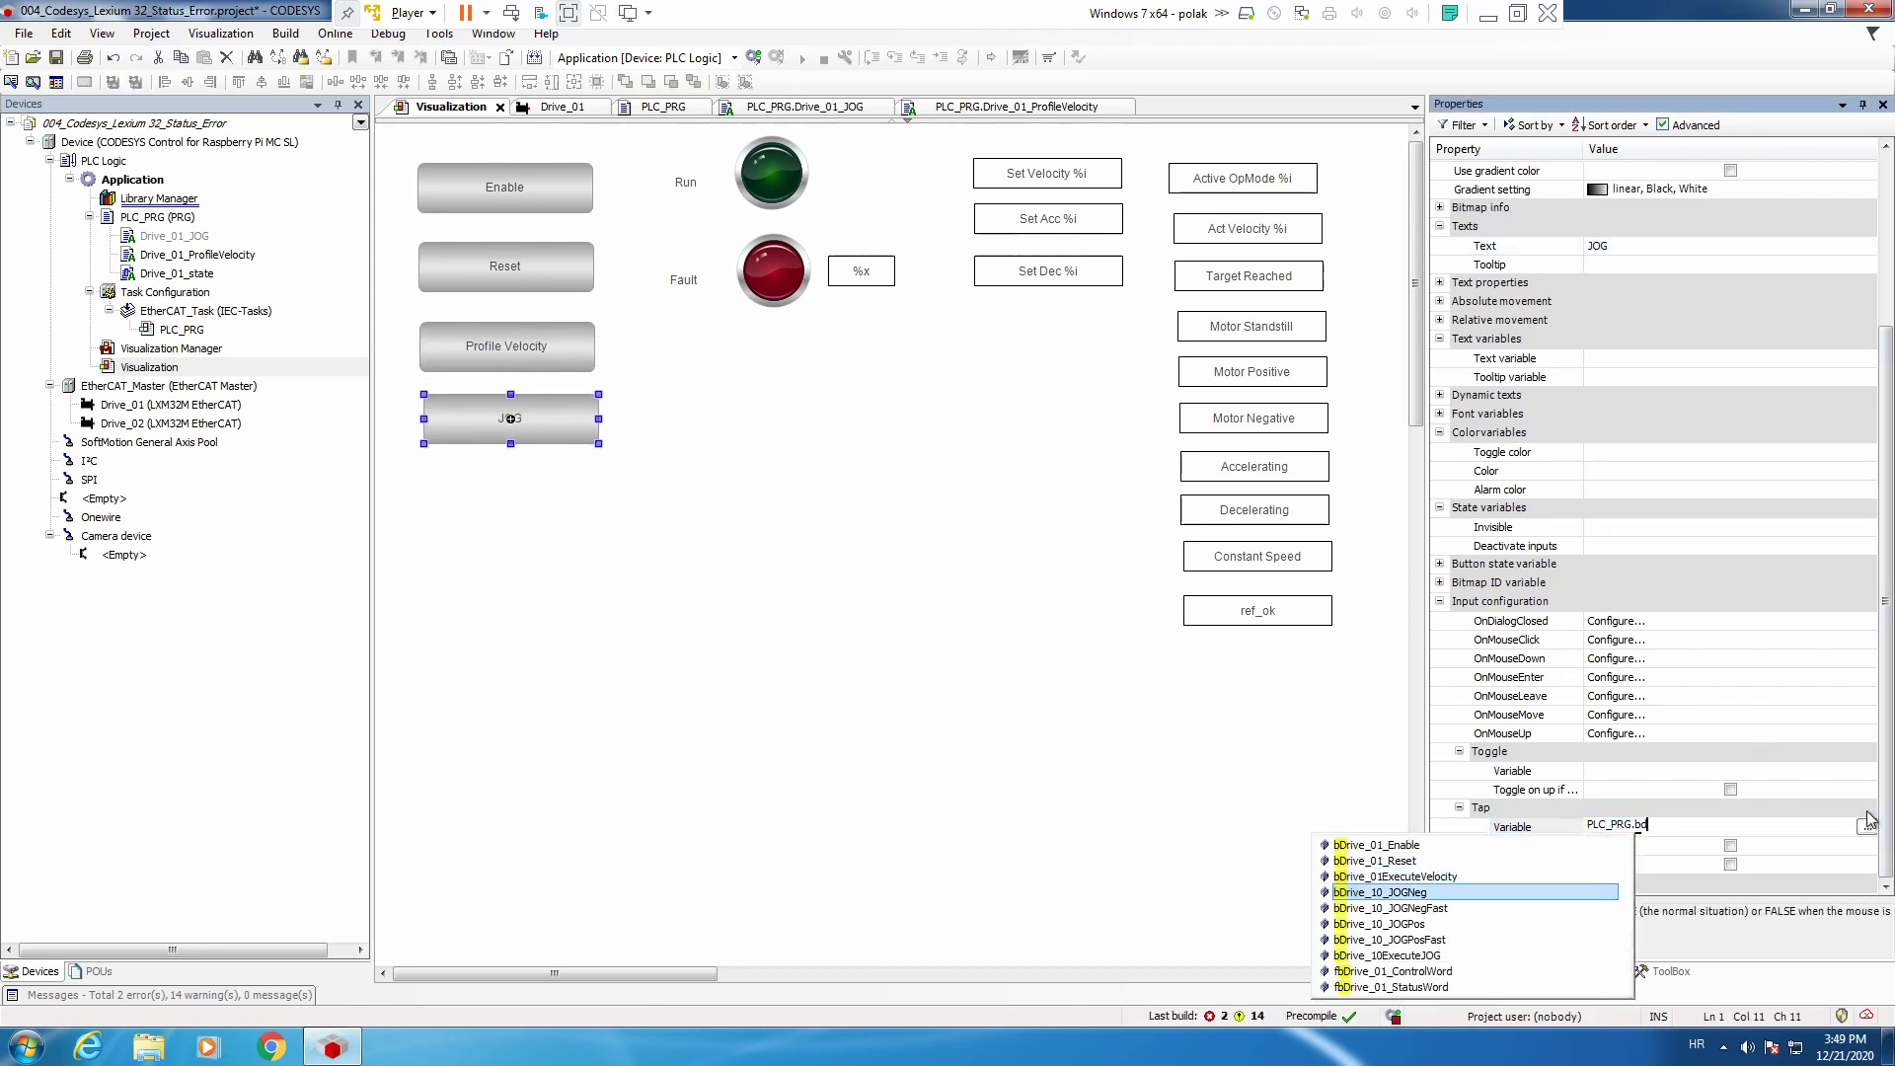
key("Down")
key("Down")
key("Down")
key("Return")
left_click(535, 401)
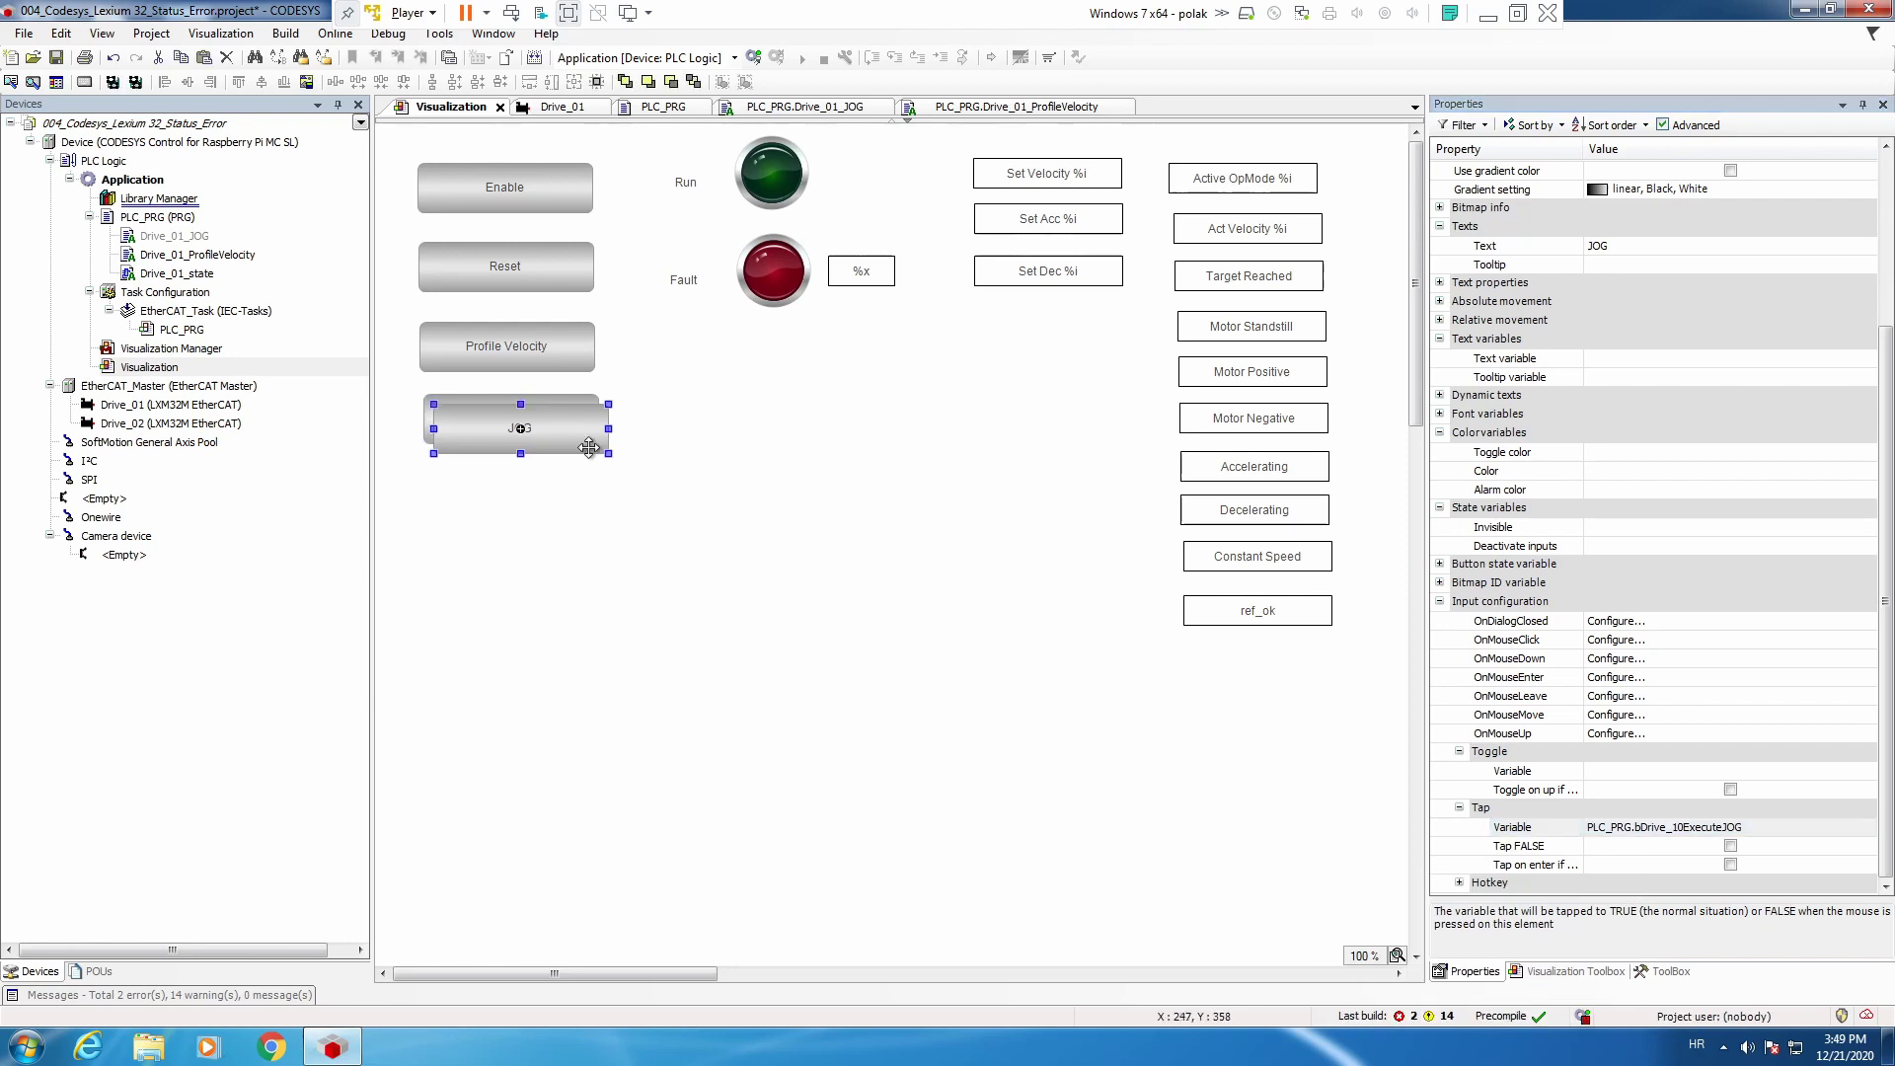
mouse_move(535, 402)
left_mouse_down()
mouse_move(739, 404)
mouse_move(667, 411)
left_mouse_up()
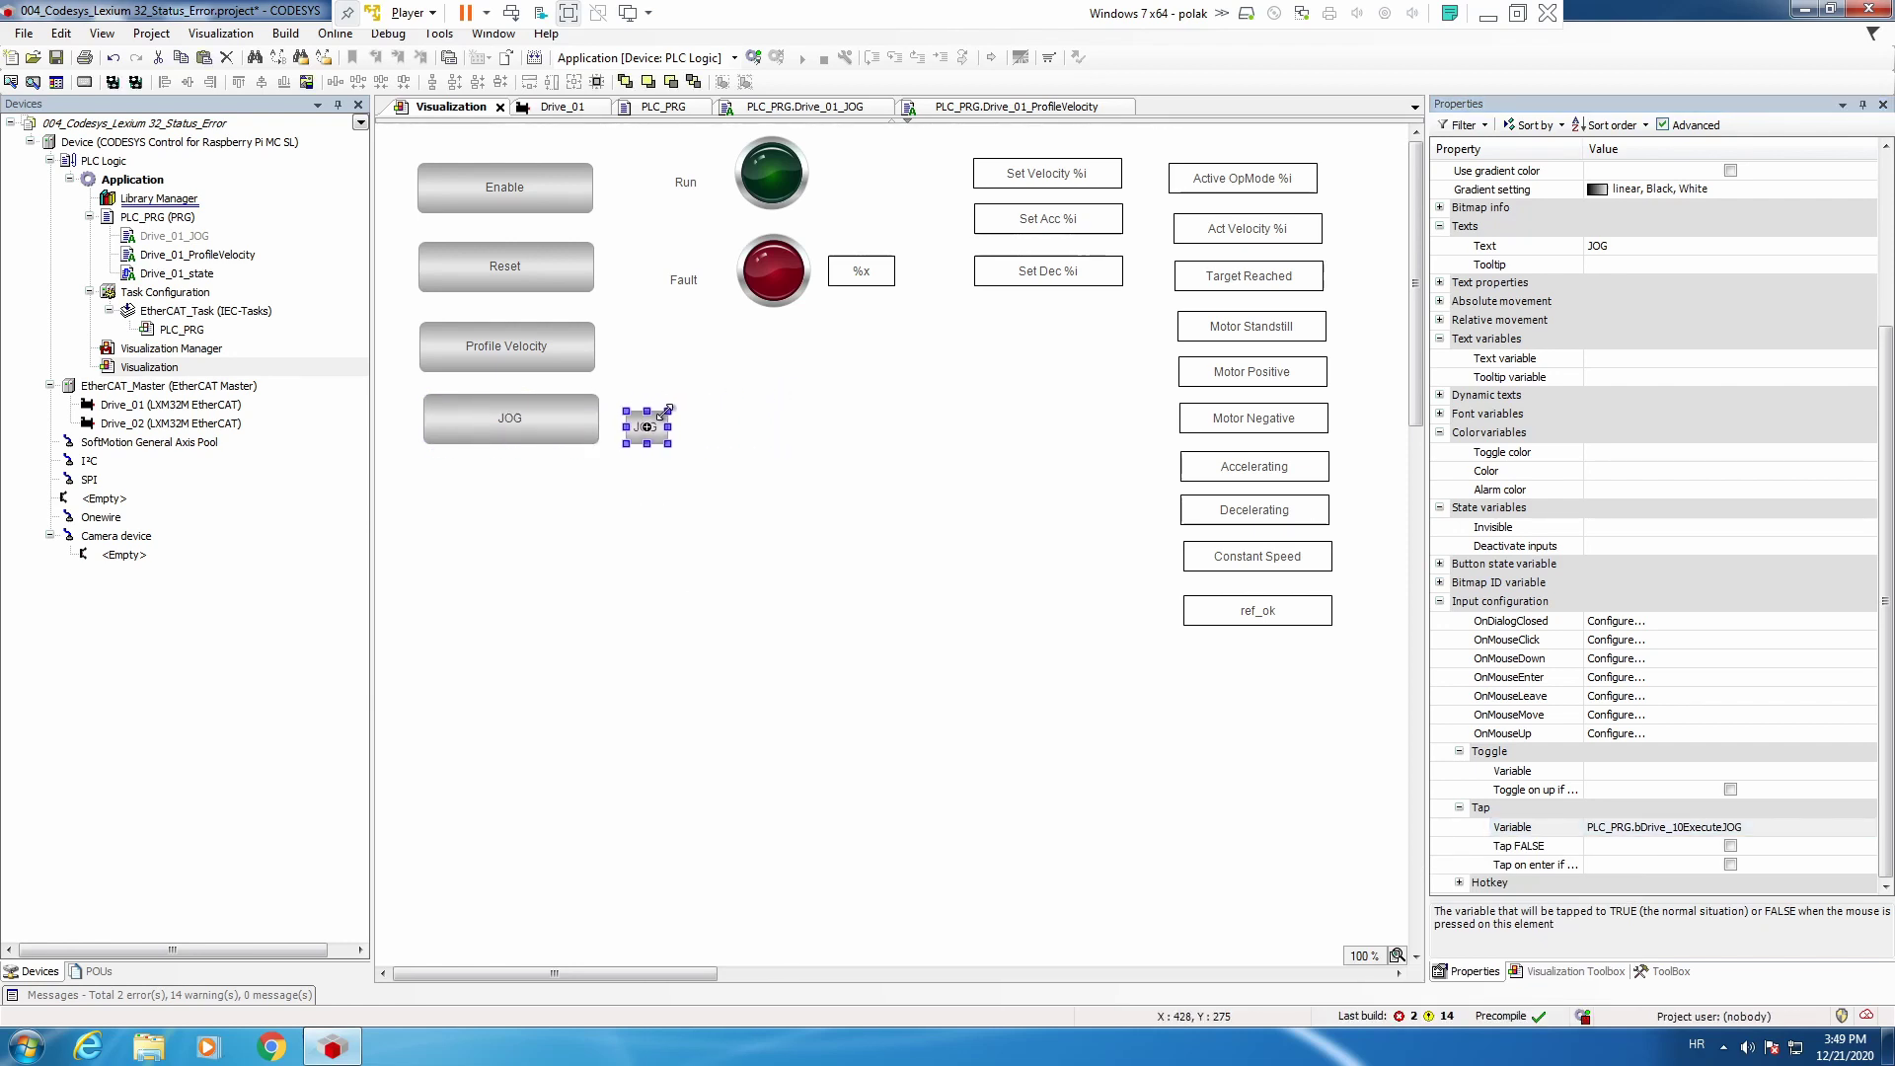
Label the copied button <<, paste three duplicates in a row, and relabel them <, >, >>.
left_click(1638, 245)
type("<<")
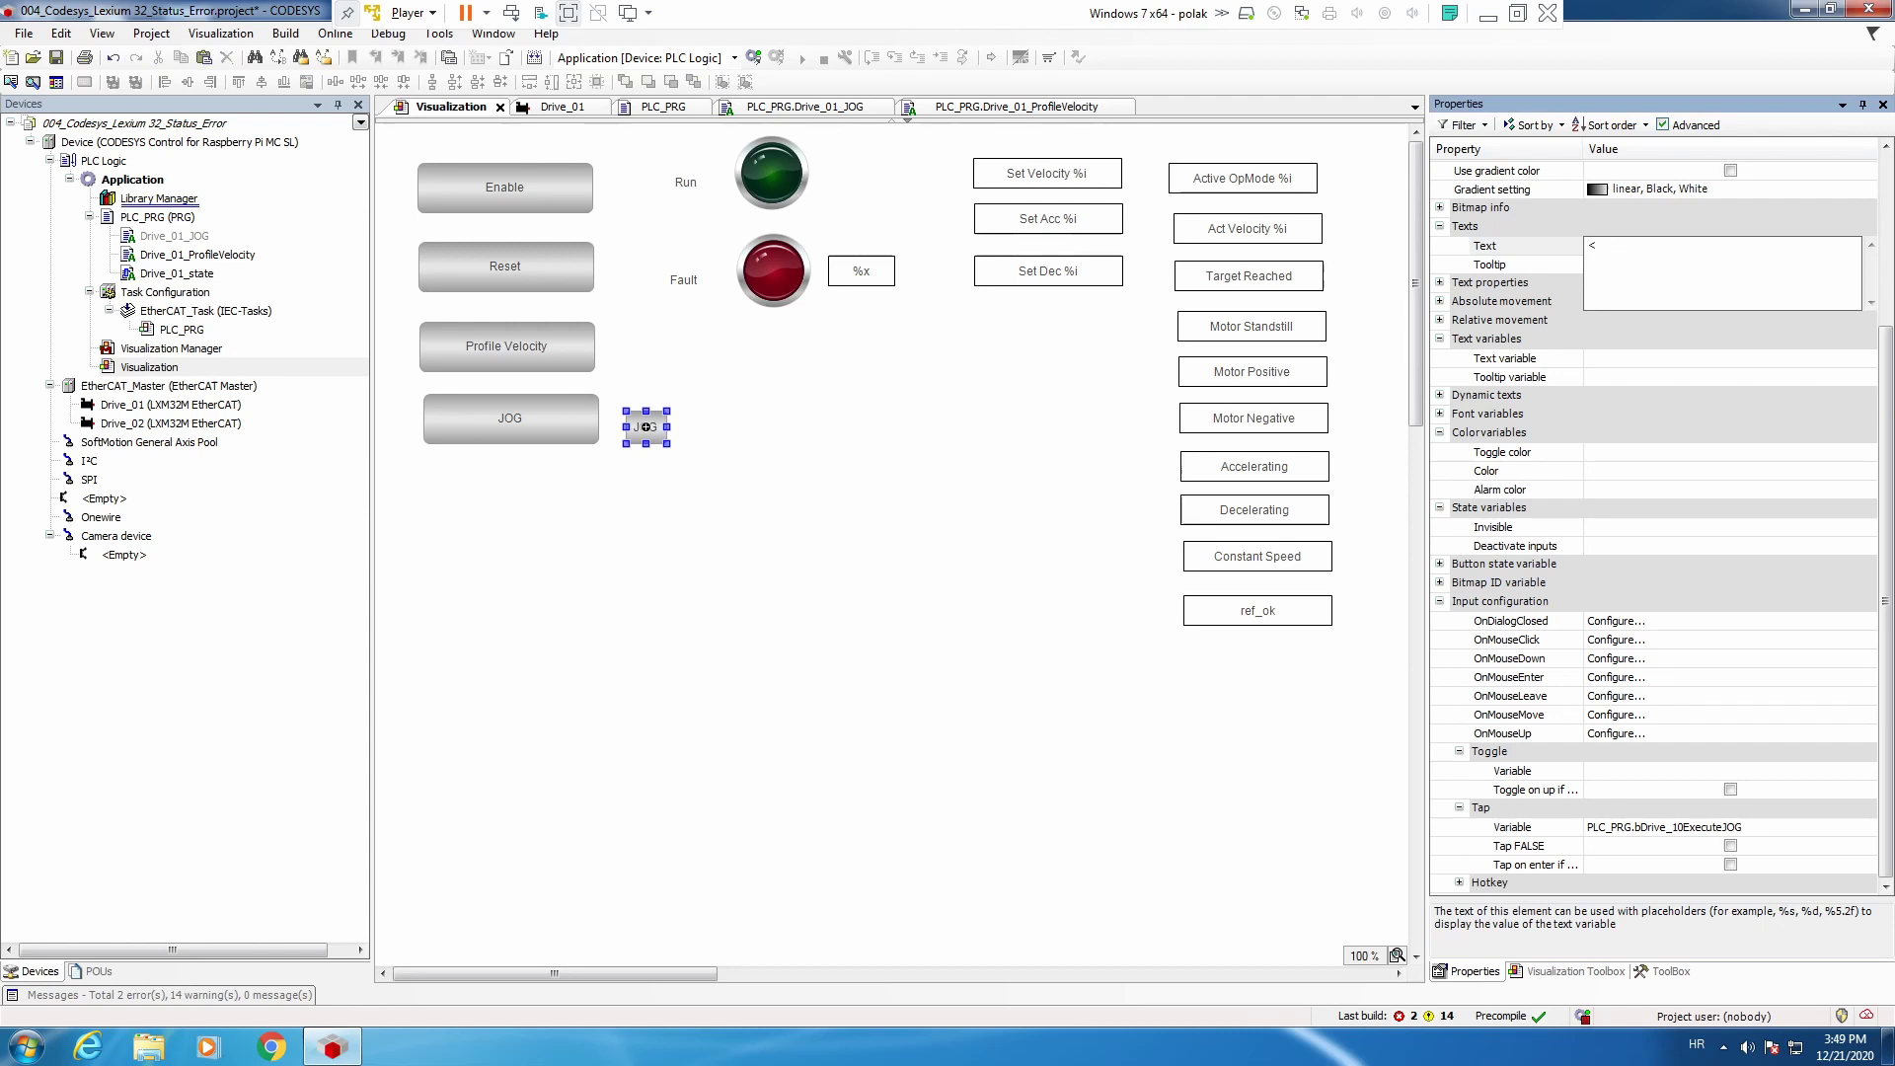
key("Return")
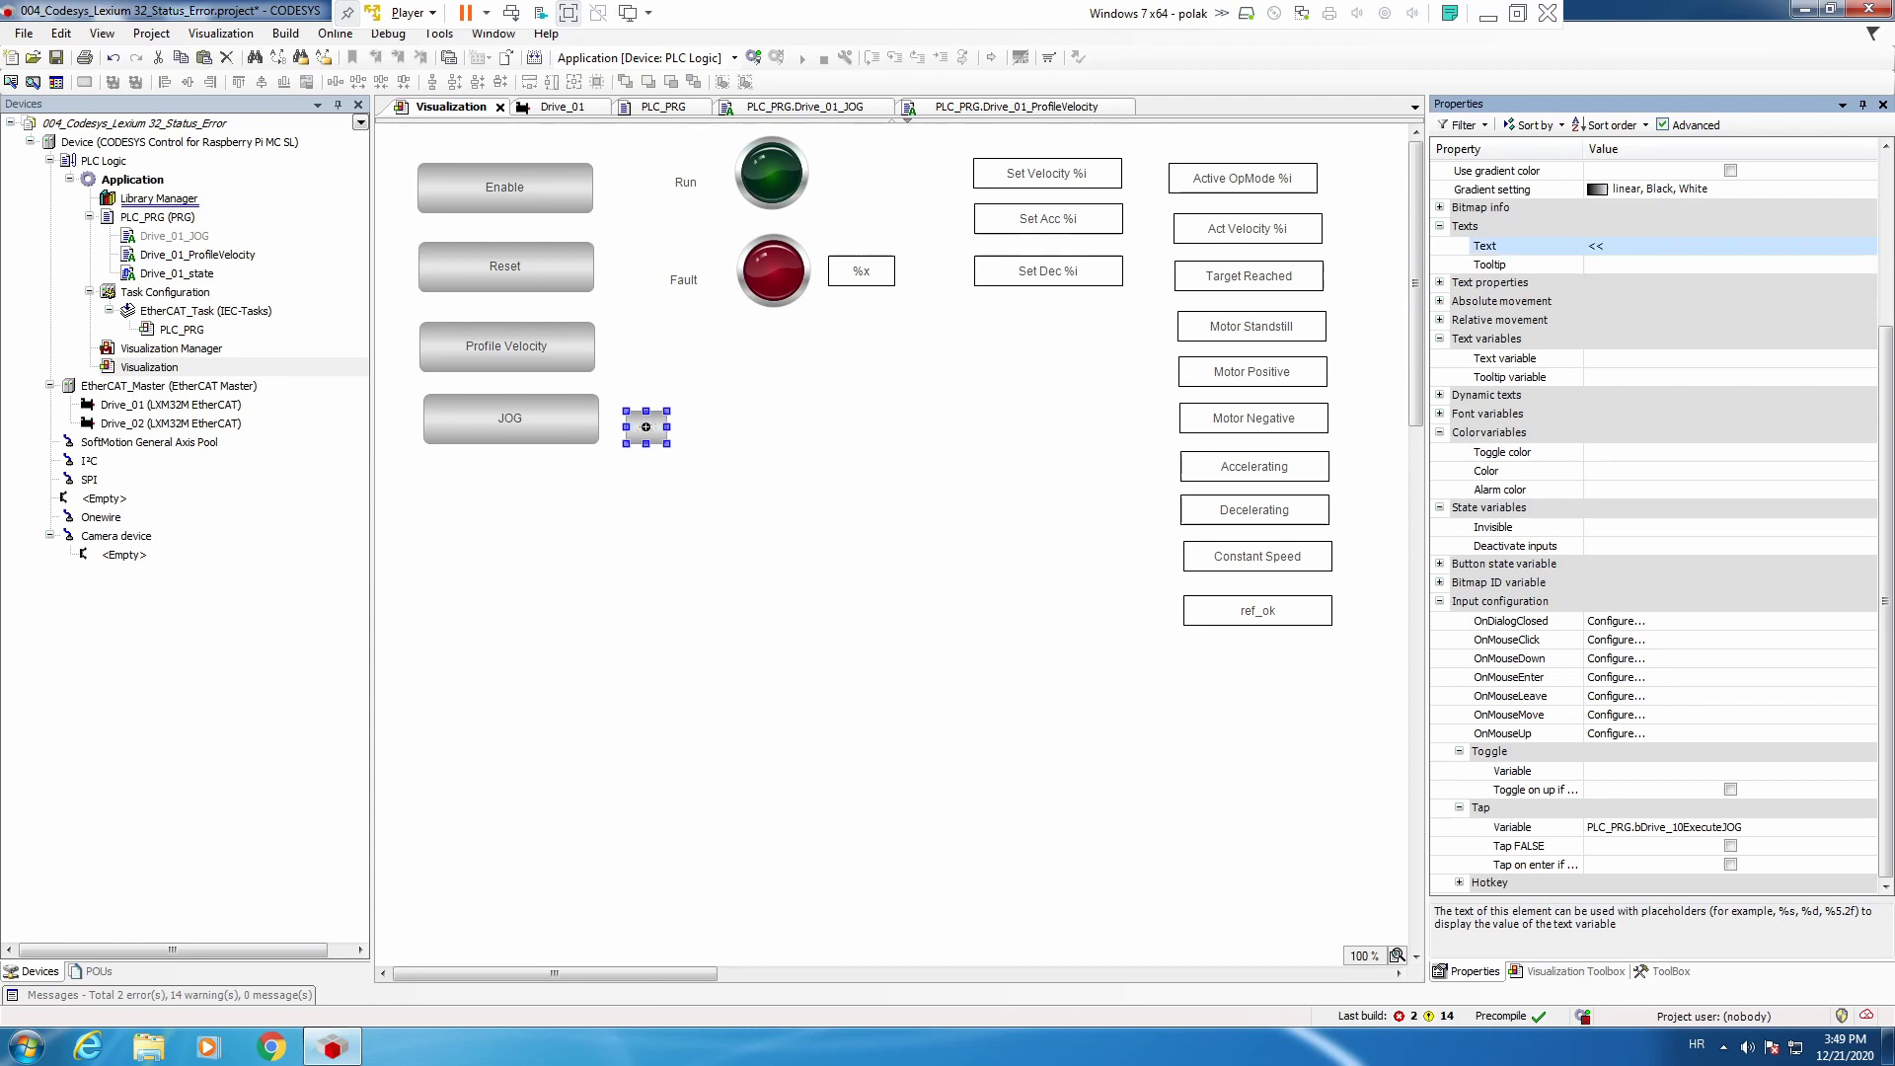
key("ctrl+c")
key("ctrl+v")
left_click_drag(656, 426, 825, 430)
key("ctrl+v")
key("ctrl+v")
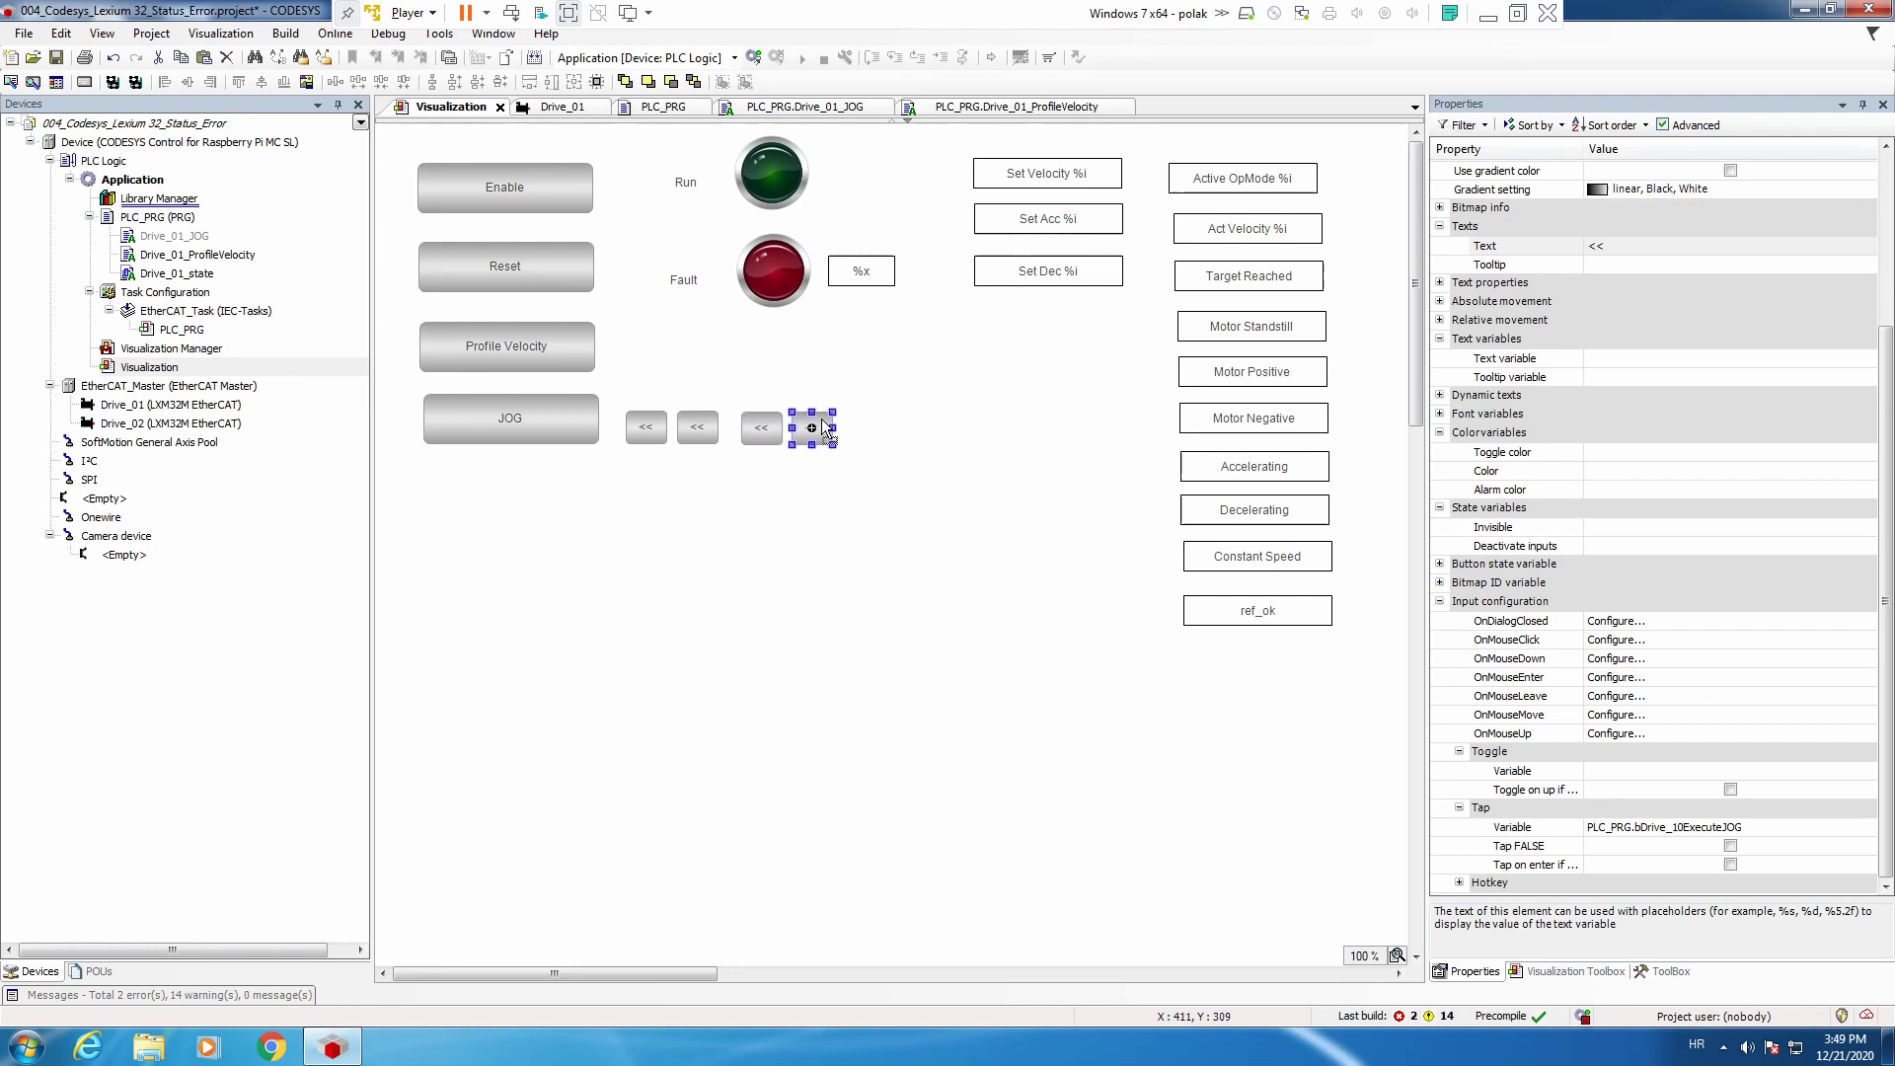
double_click(700, 427)
type("<")
double_click(760, 428)
type(">")
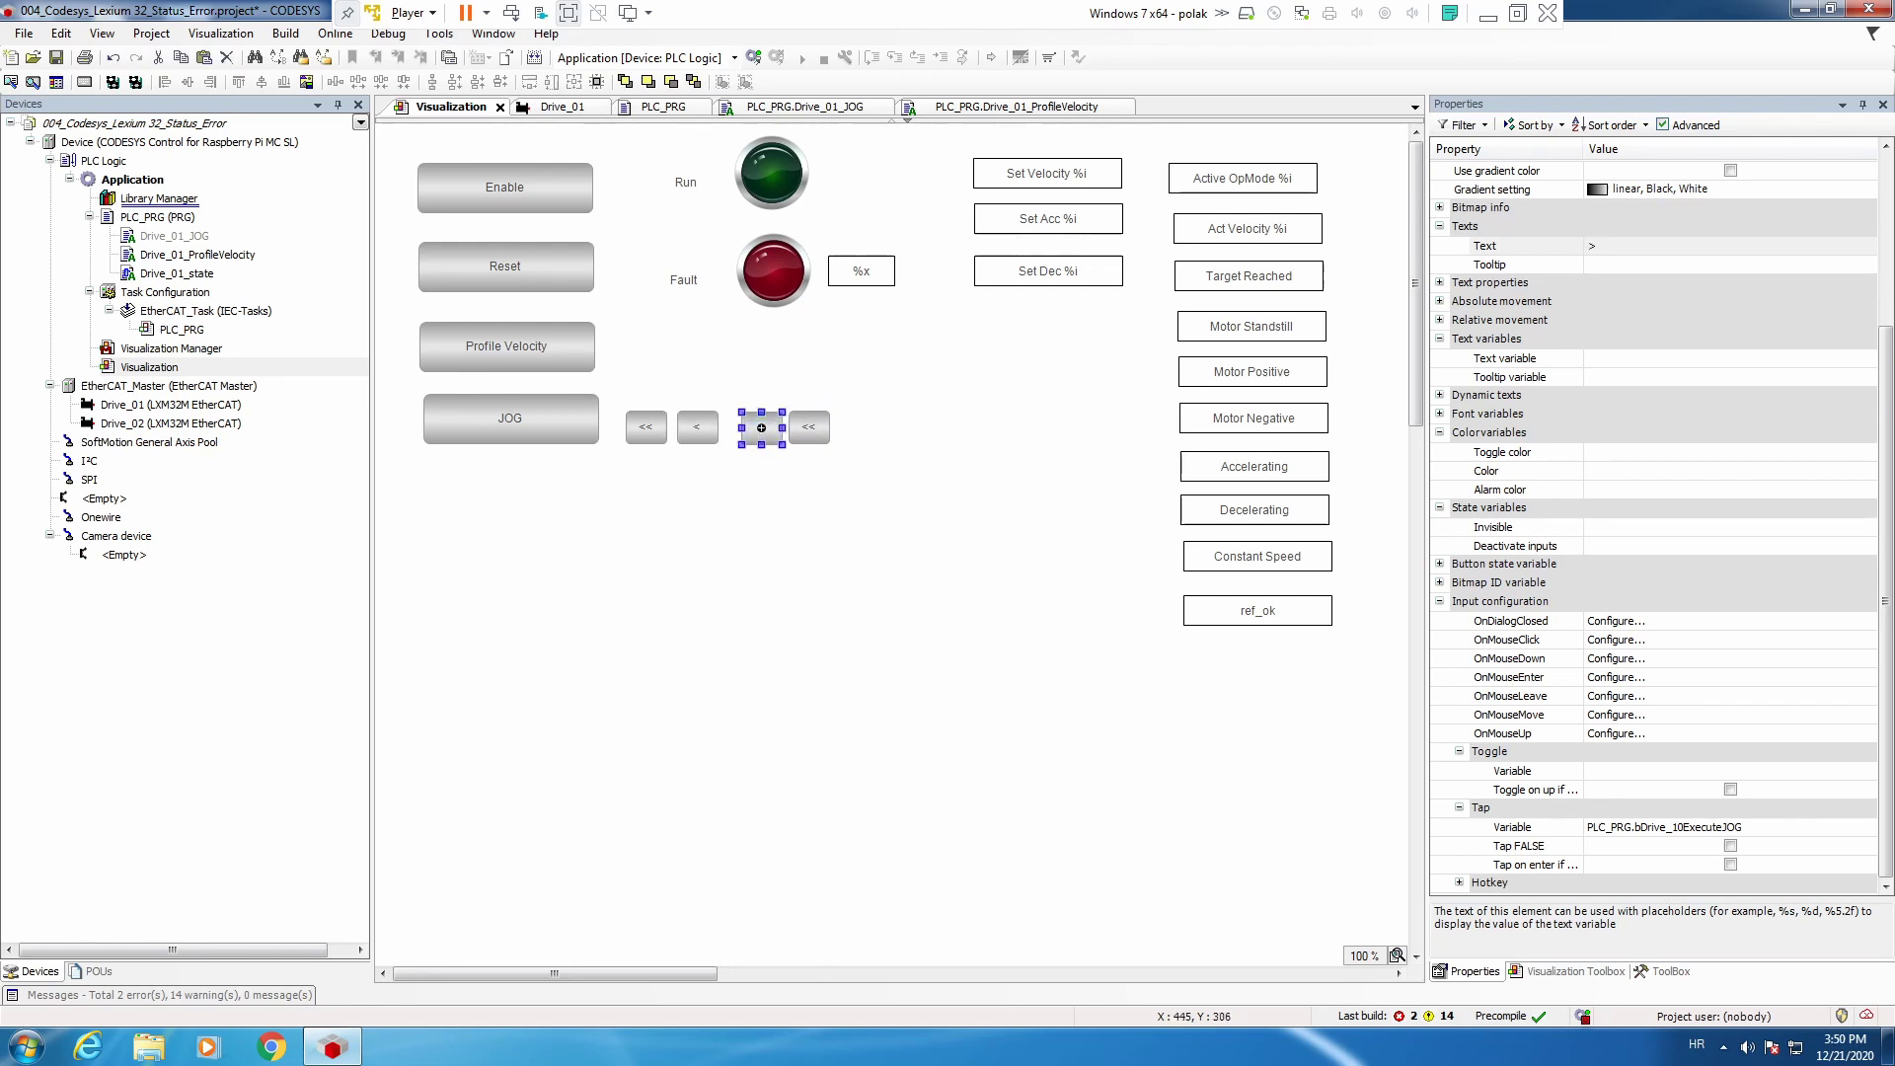
double_click(808, 429)
type(">>")
Set the << button's Tap Variable to bDrive_10_JOGNegFast and give the < button its jog variable.
left_click(645, 426)
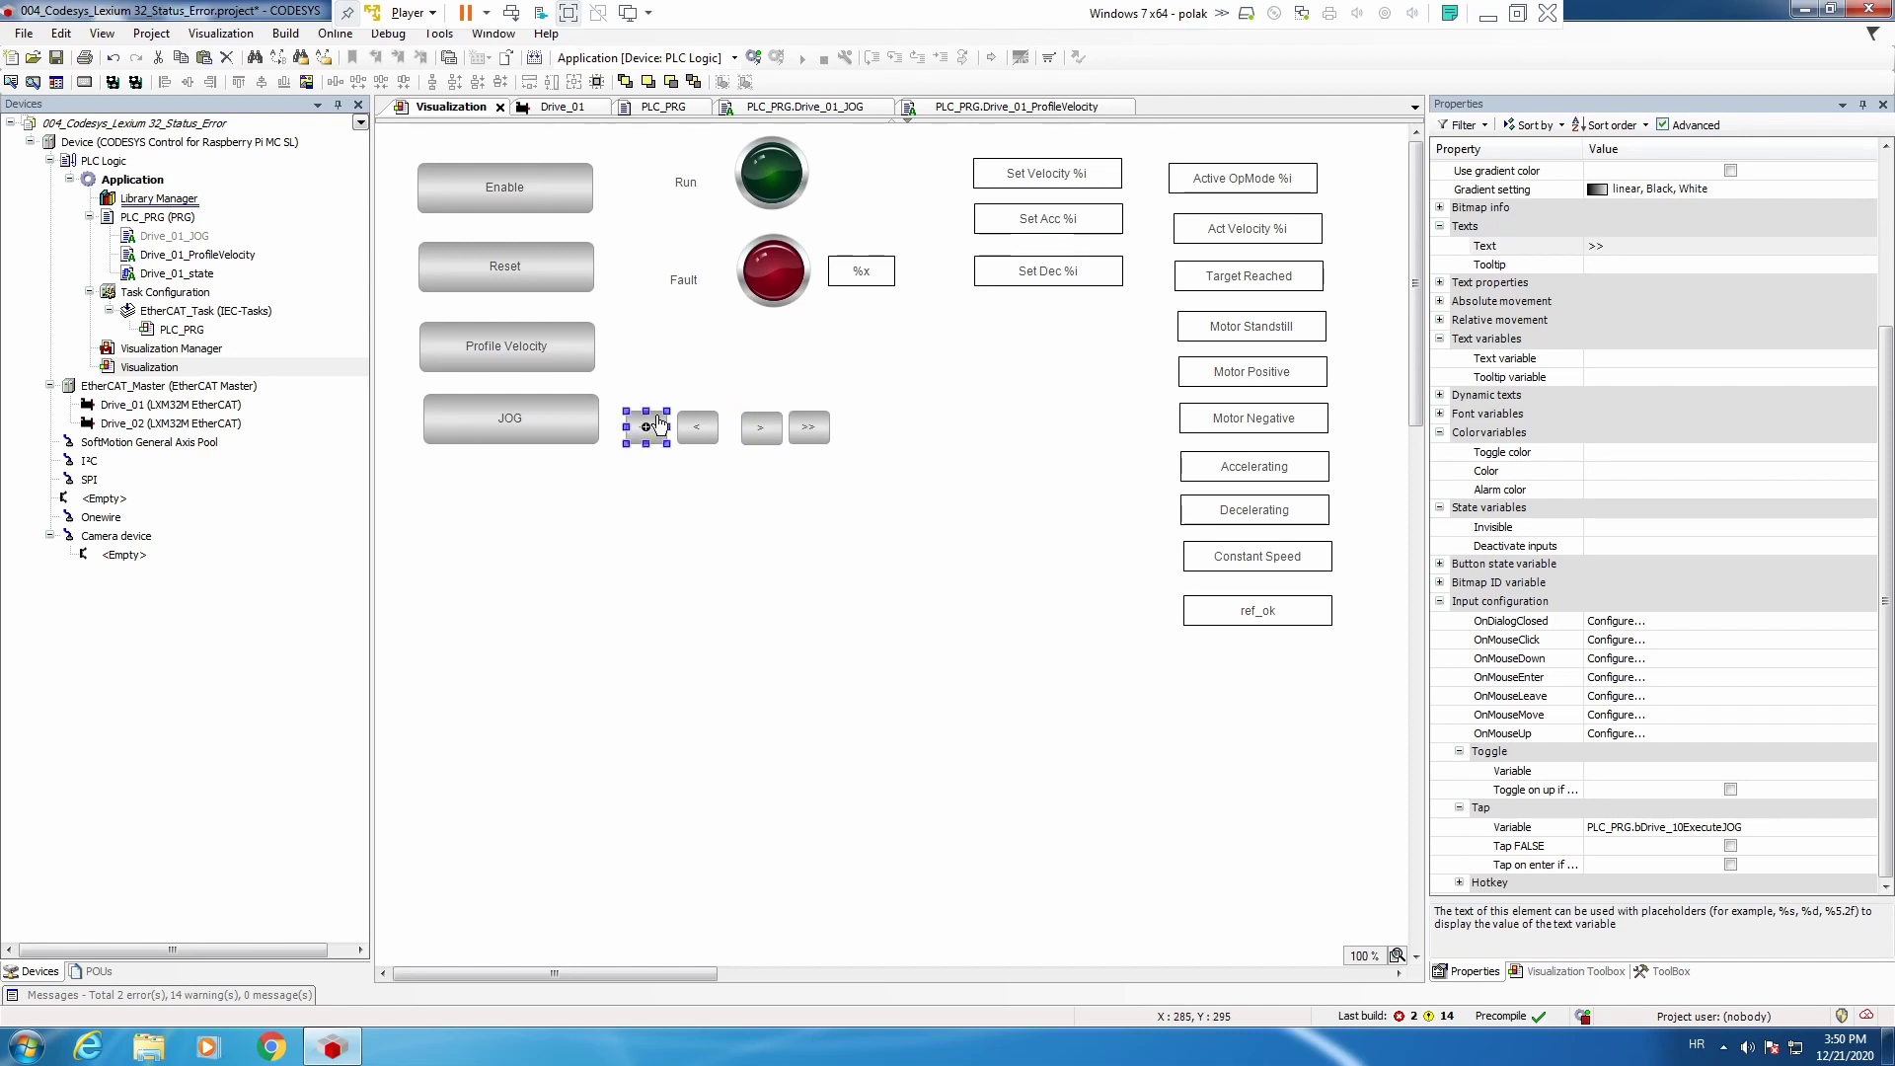
left_click(1778, 827)
type("PLC_PRG.")
key("Down")
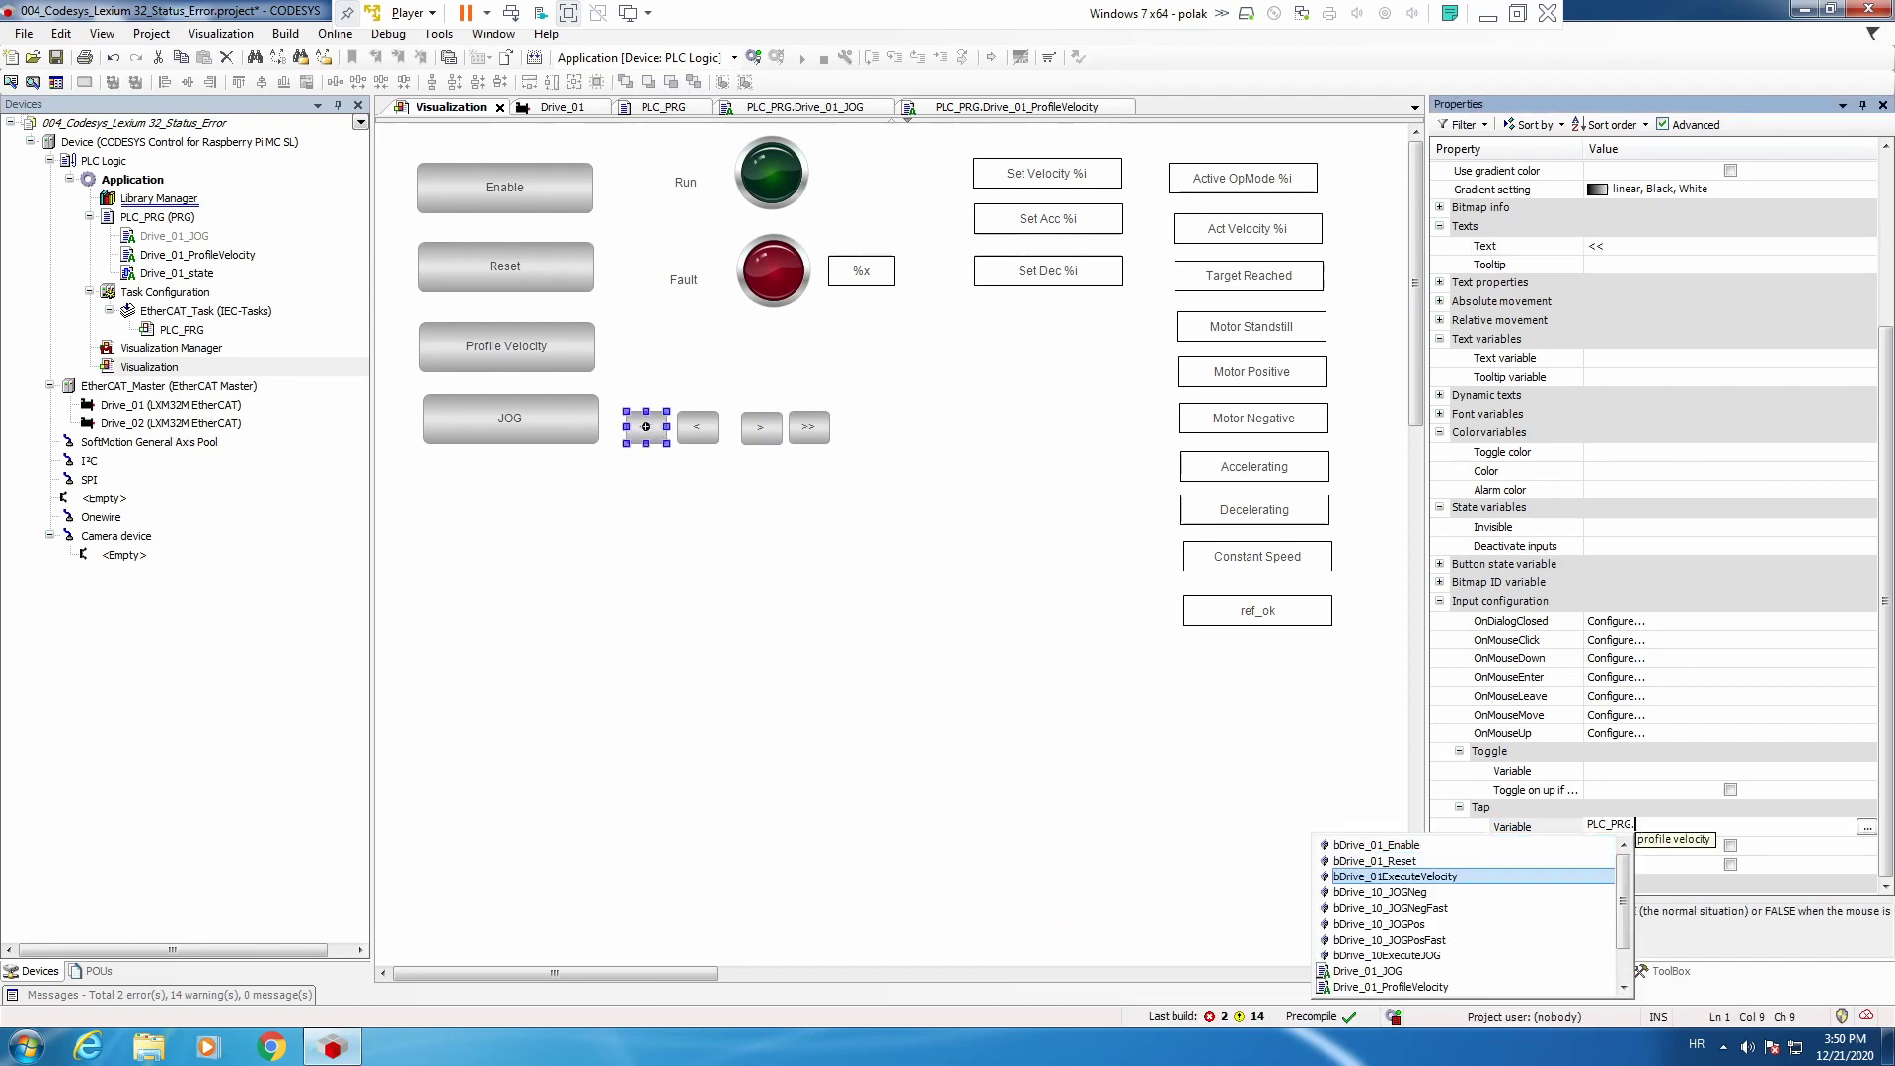
key("Down")
key("Return")
key("Return")
left_click(698, 424)
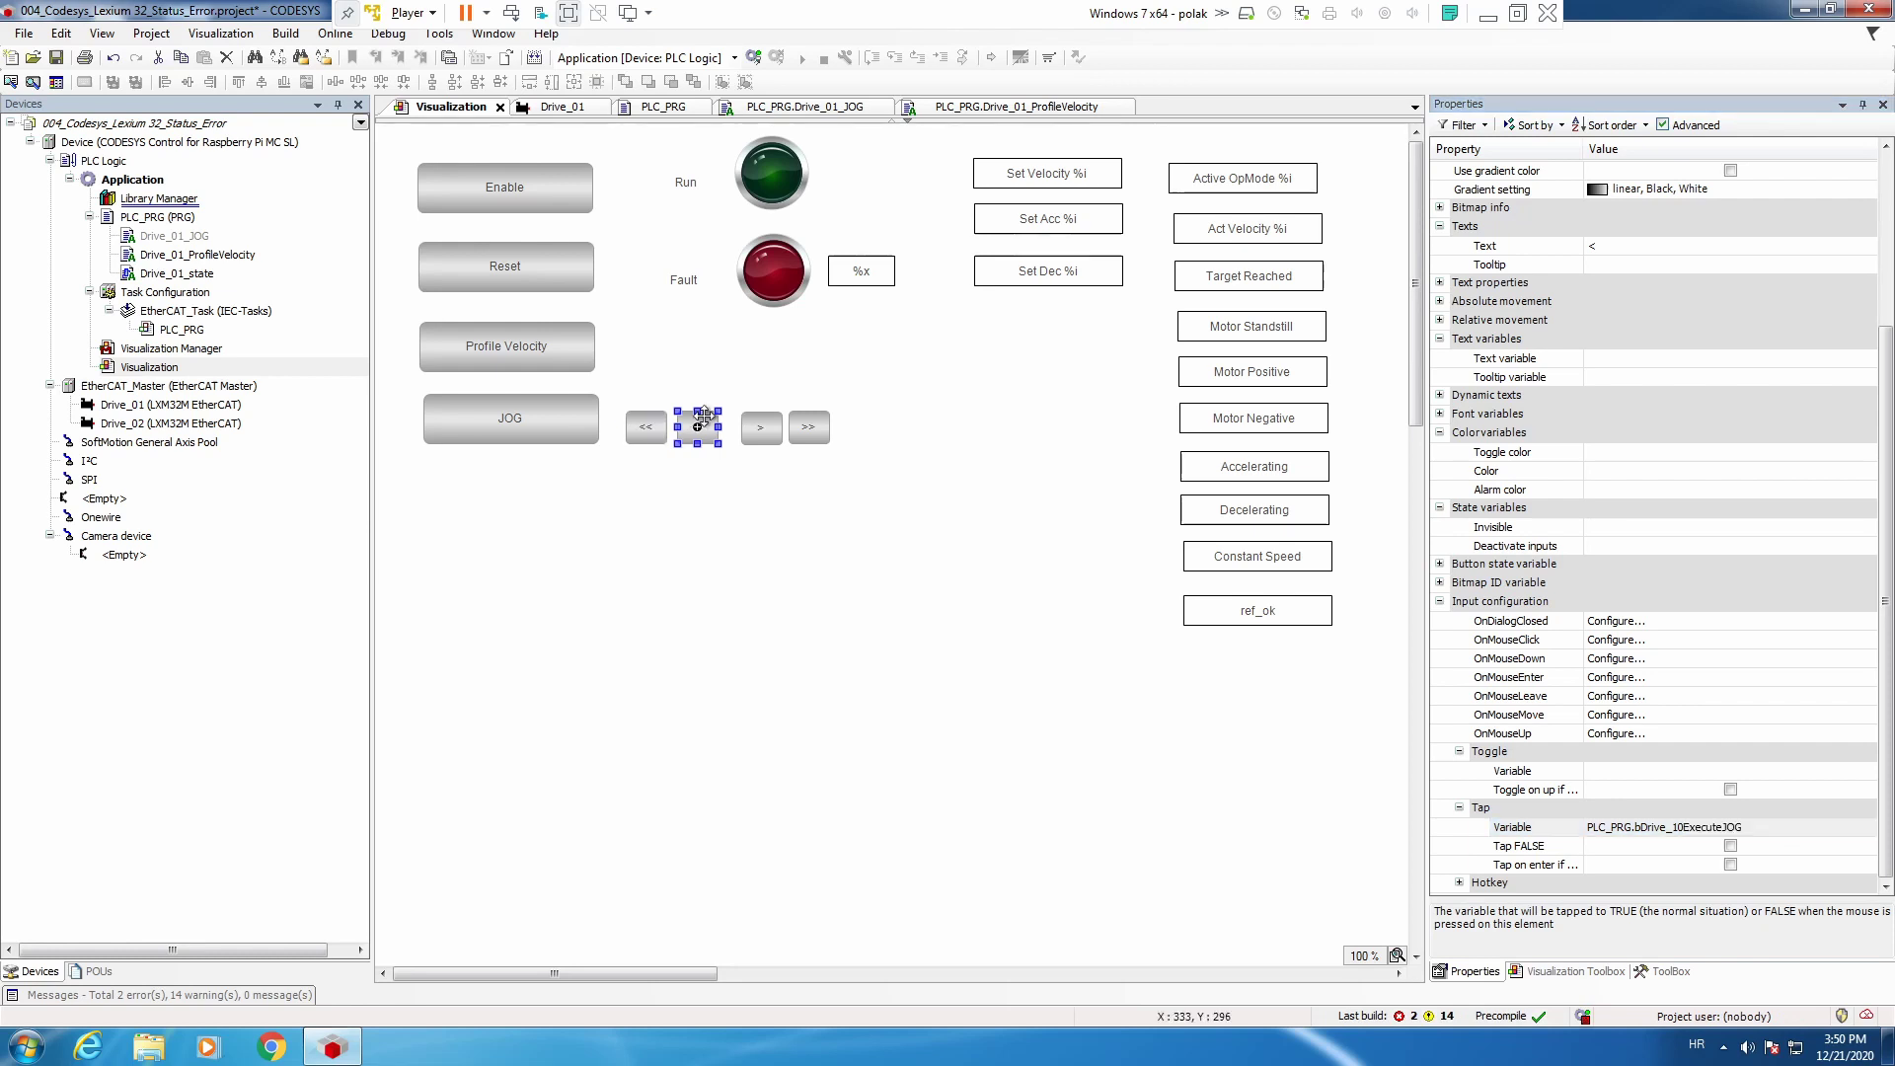
left_click(1762, 830)
type("PLC_PRG.b")
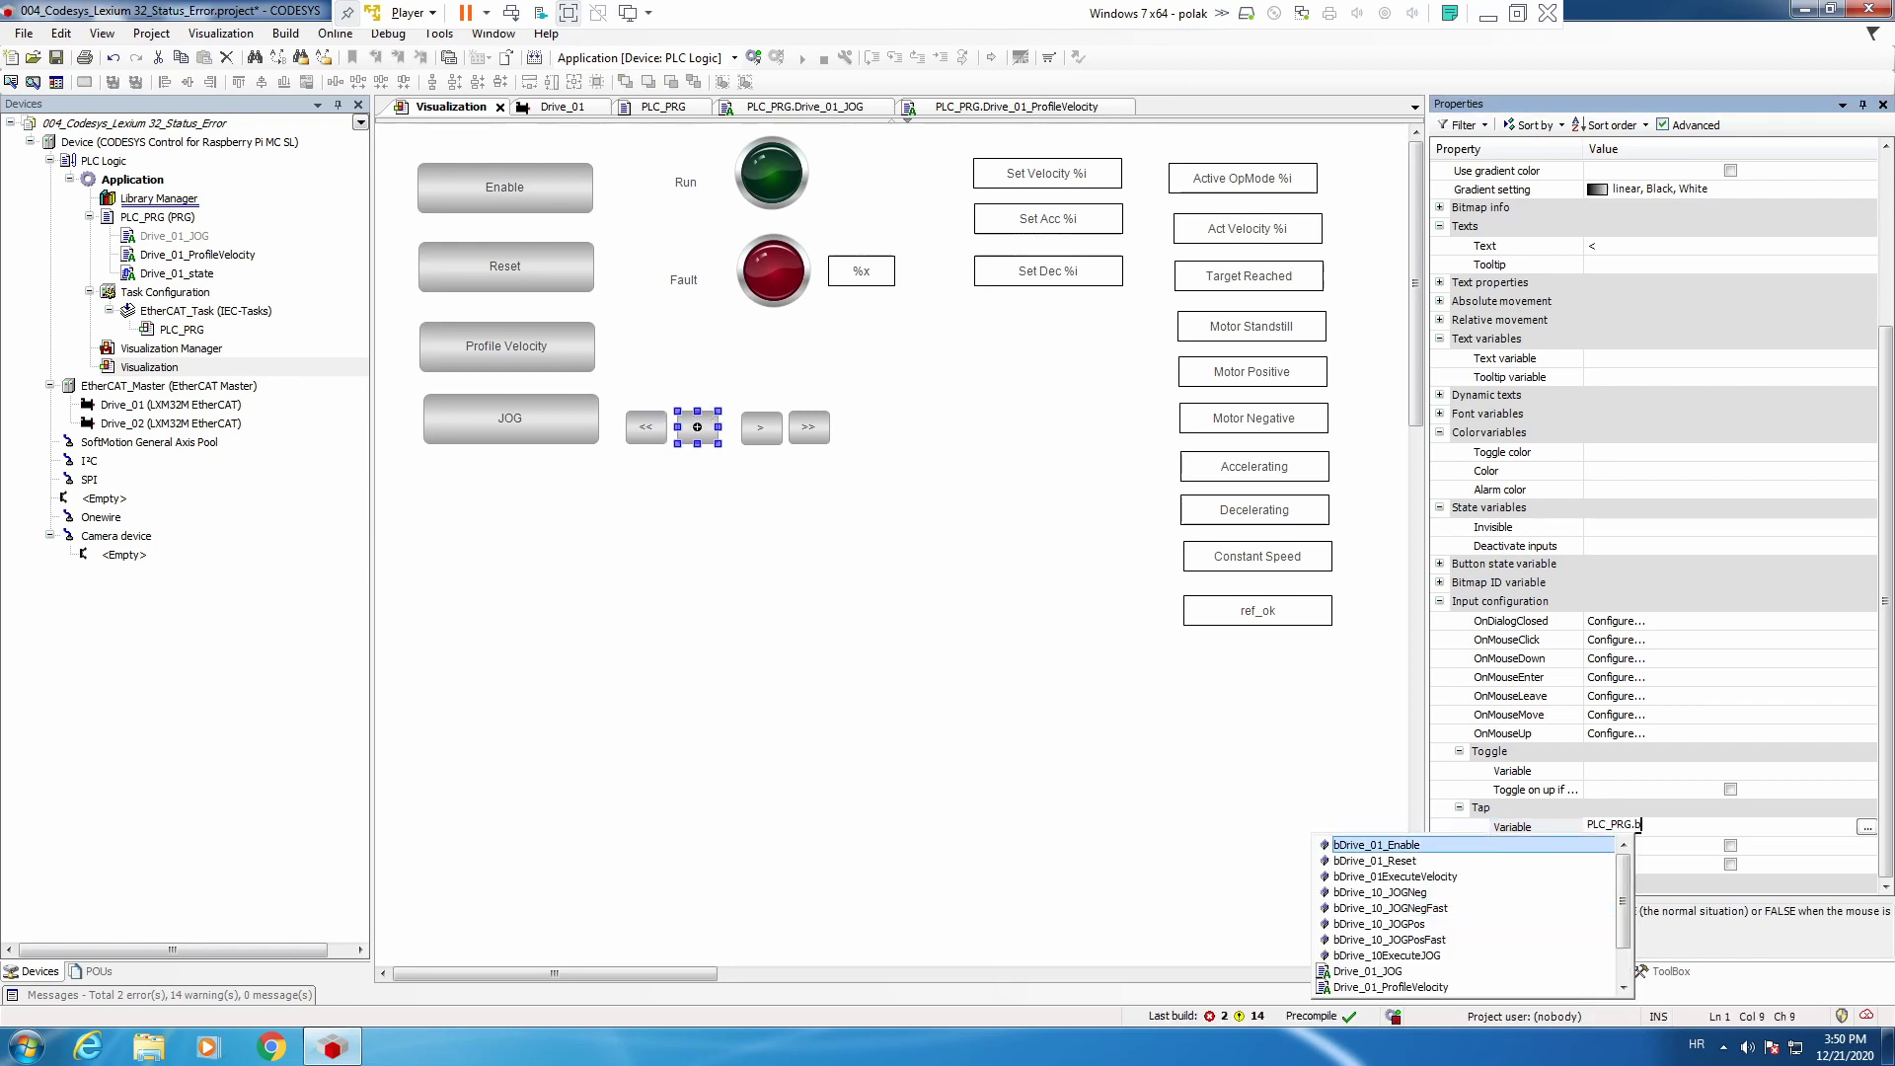
key("Down")
key("Down")
key("Down")
key("Up")
key("Return")
Tap bDrive_10_JOGPos with the > button and bDrive_10_JOGPosFast with >>, then build the project.
left_click(762, 426)
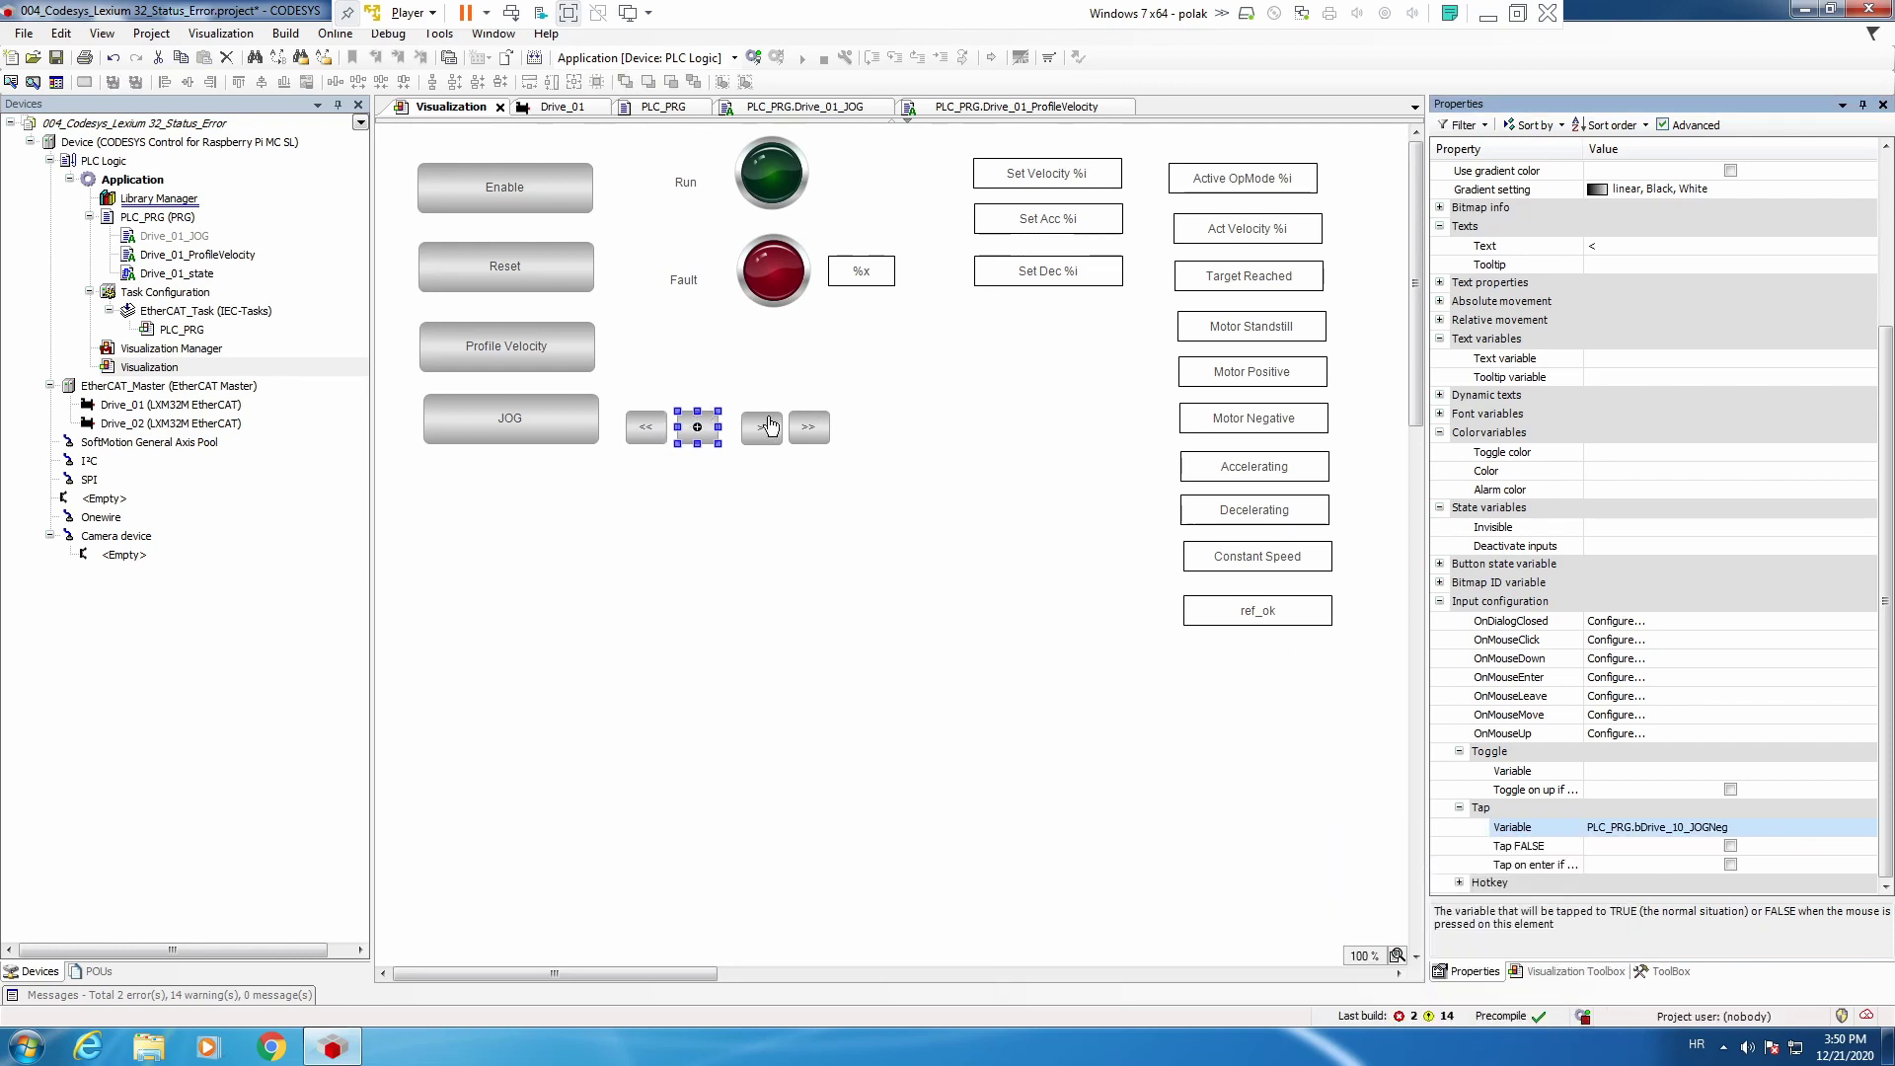
left_click(1762, 827)
type("PLC_PRG.b")
key("Down")
key("Down")
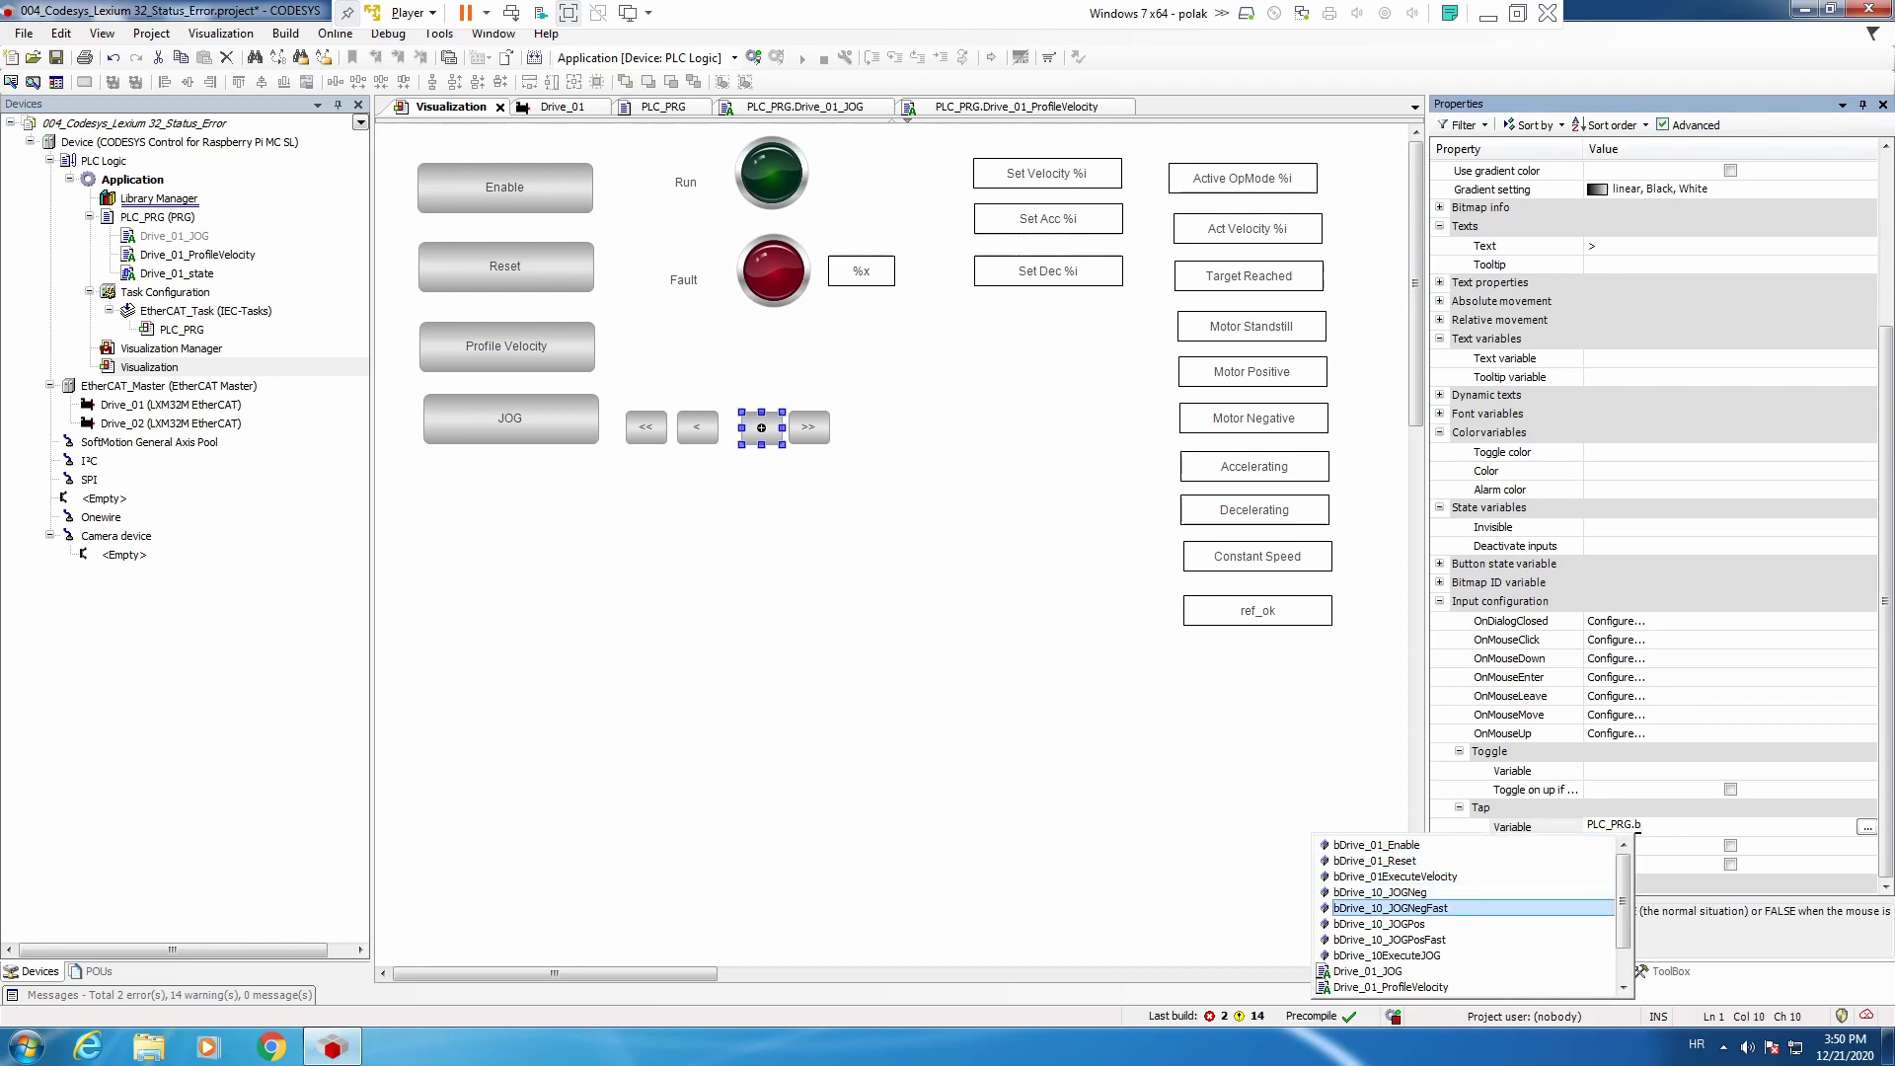
key("Return")
left_click(809, 427)
left_click(1762, 827)
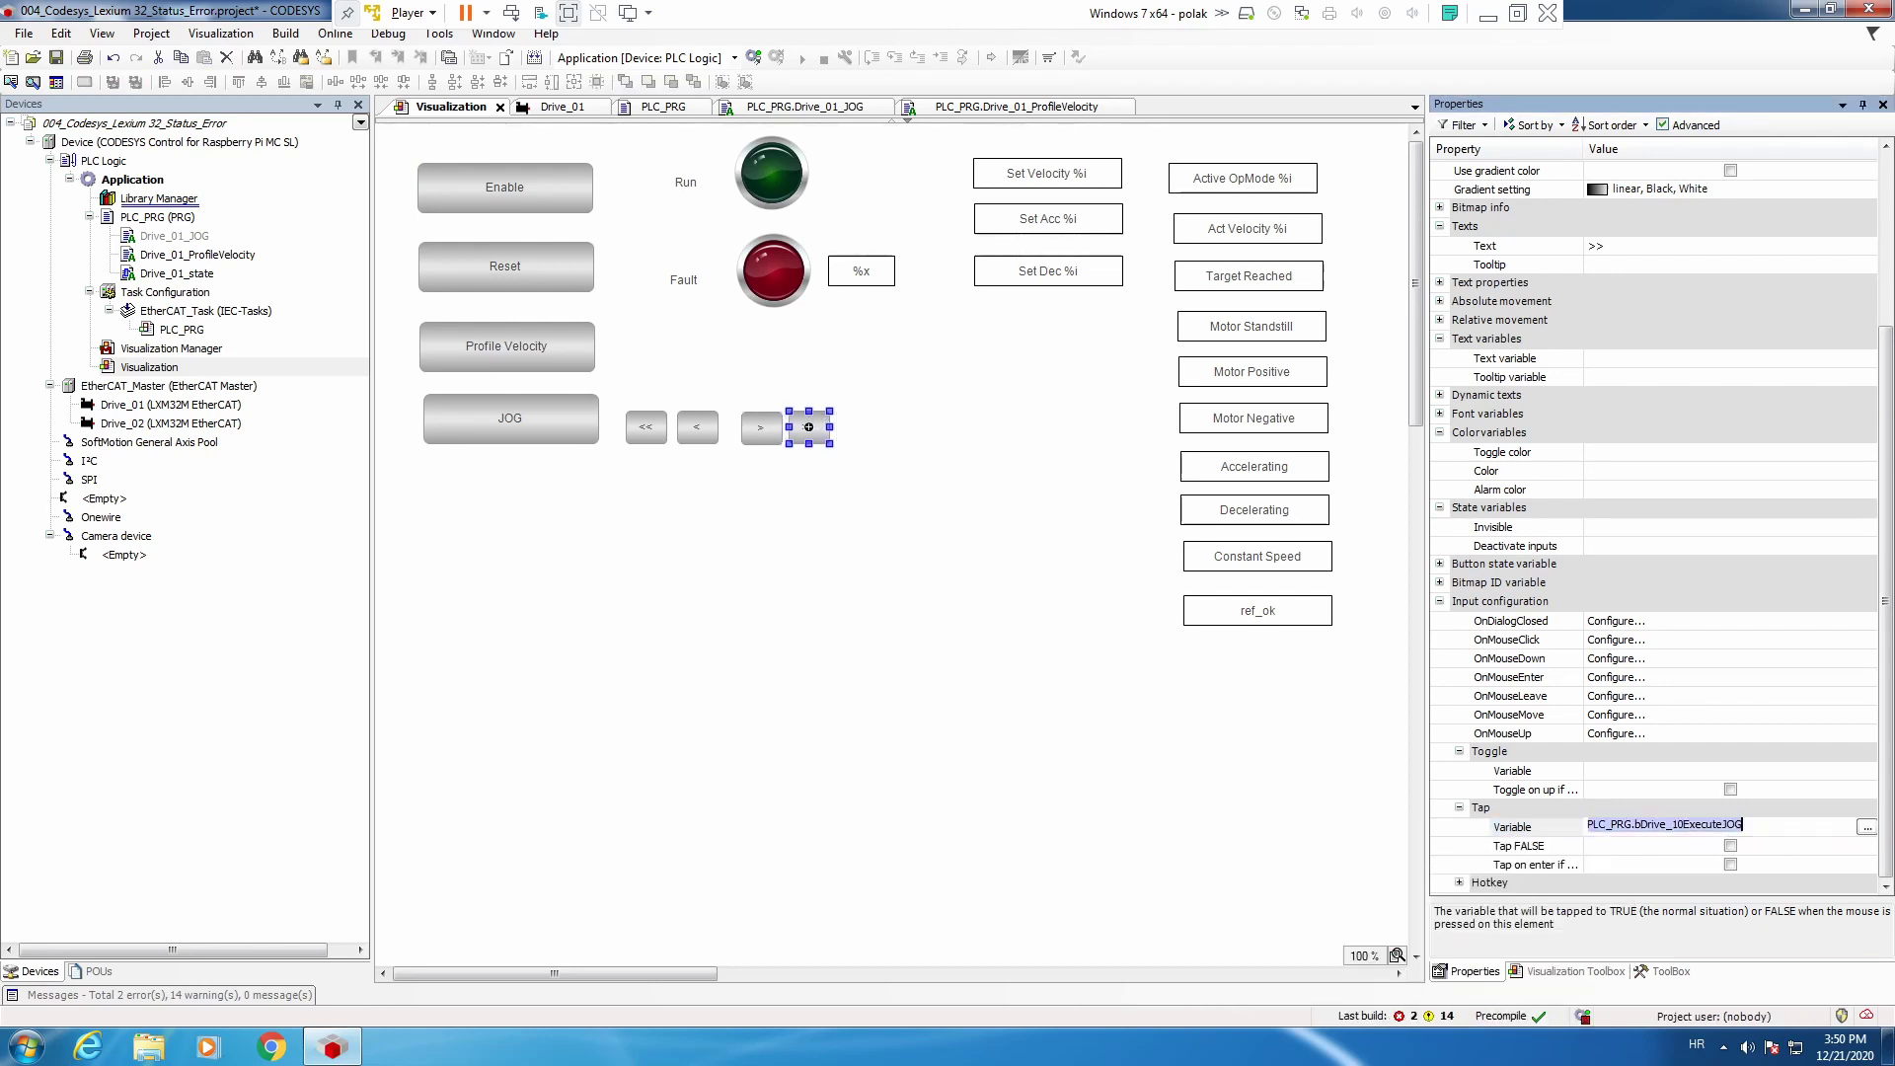
type("plc_prg.b")
key("Down")
key("Down")
key("Down")
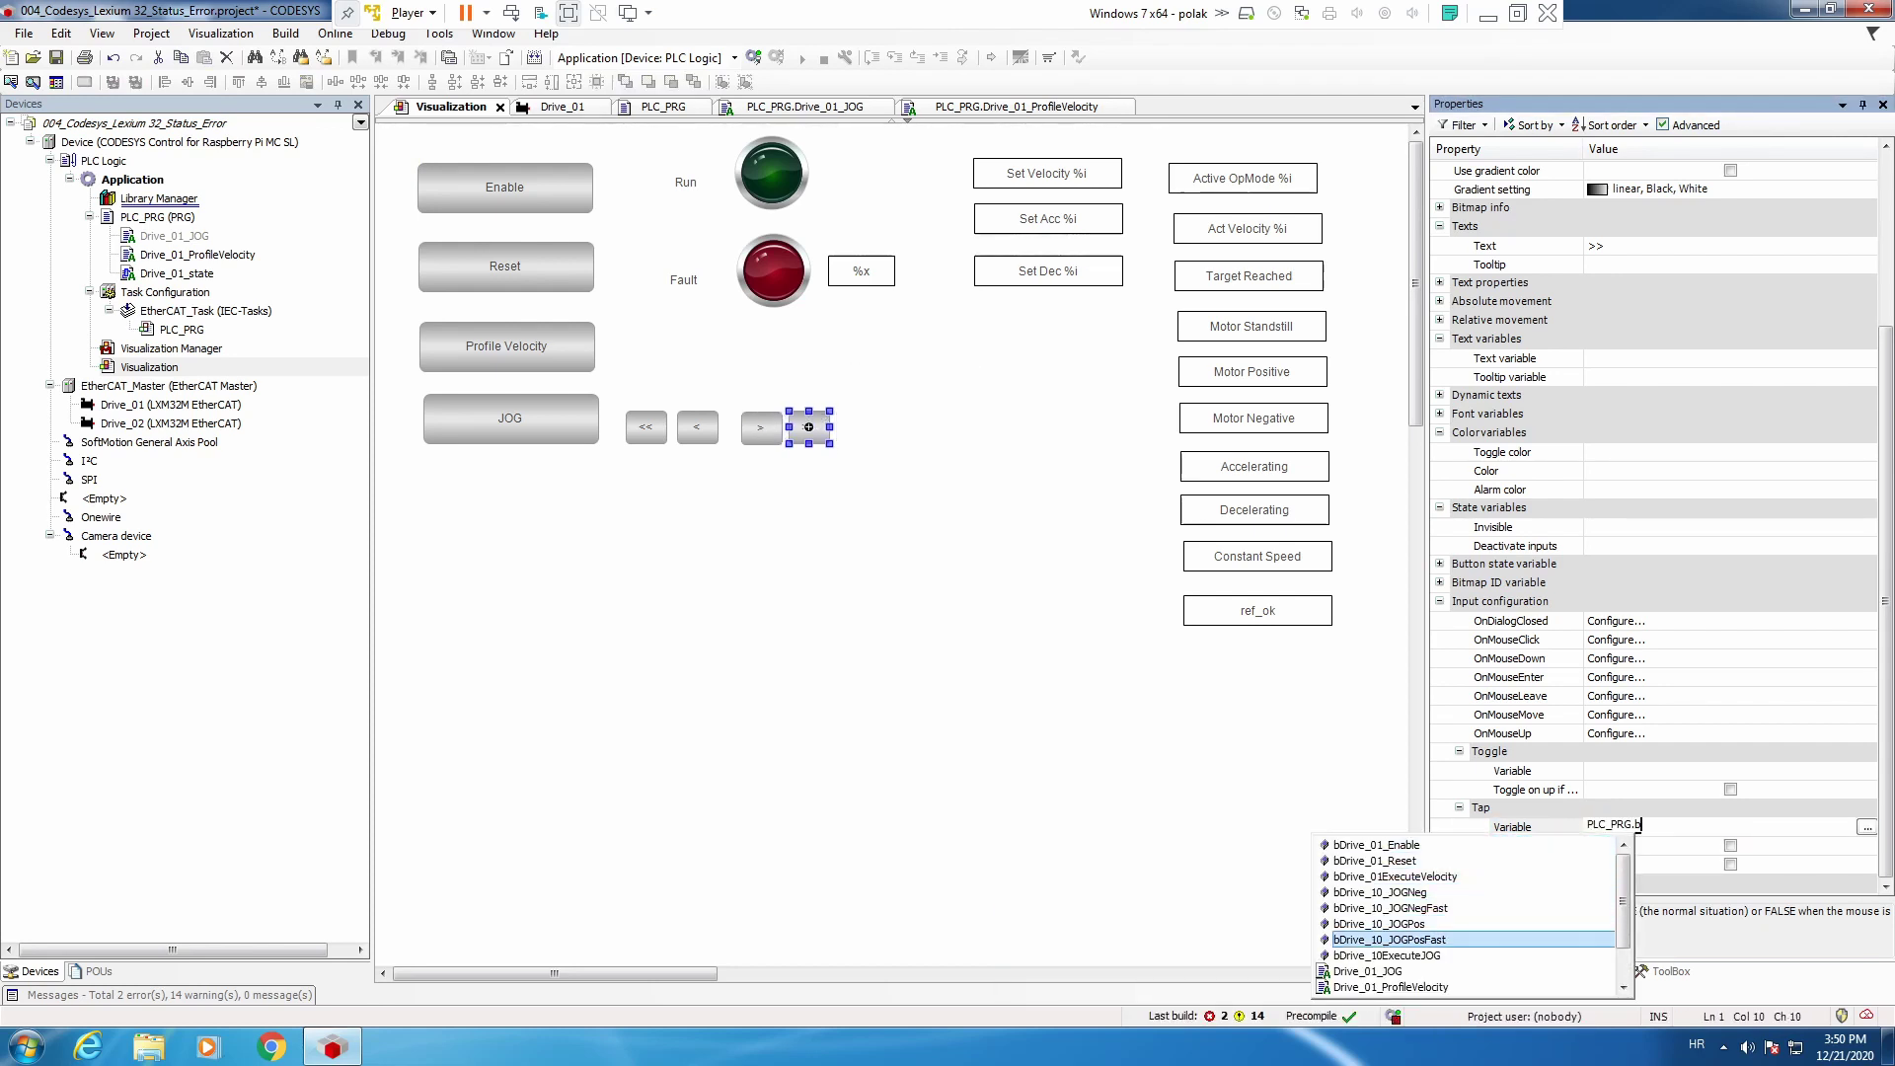
key("Return")
left_click(718, 600)
left_click(535, 56)
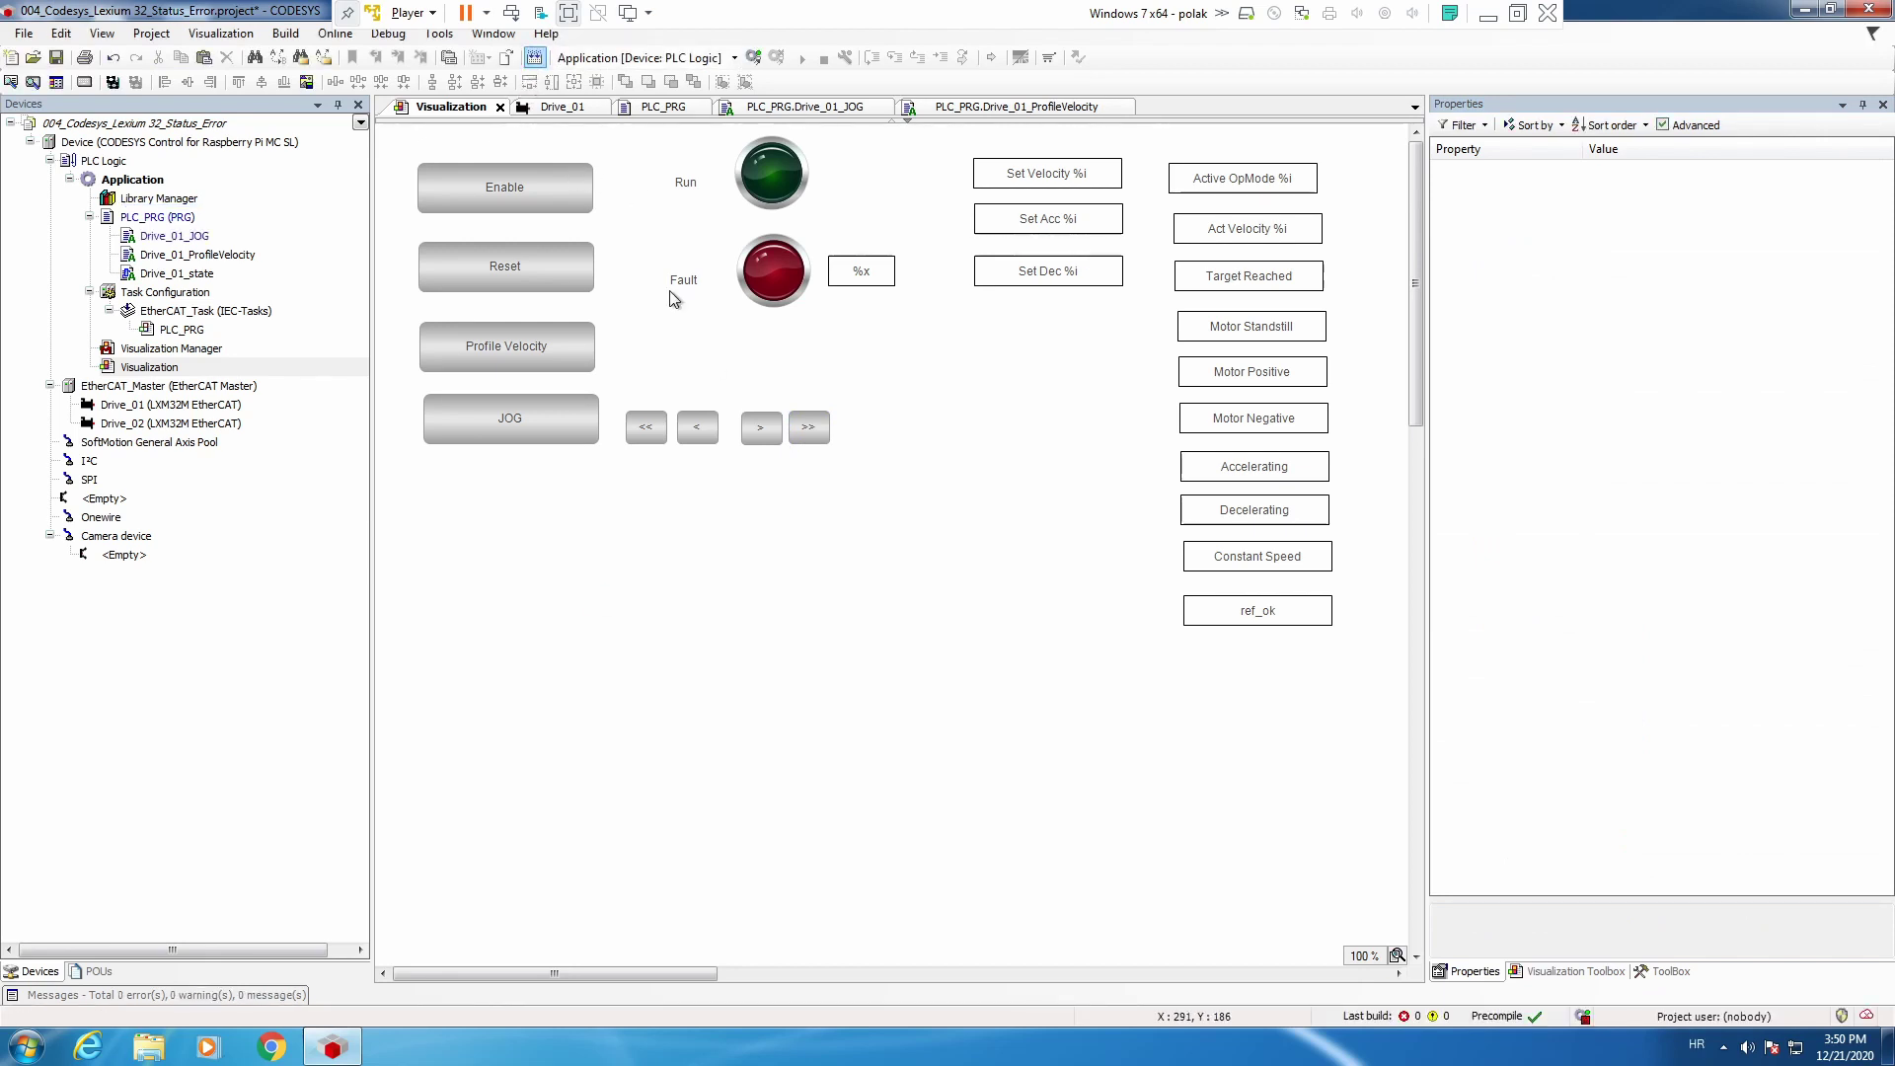
Log in to the controller, download the application, and start it running.
left_click(756, 62)
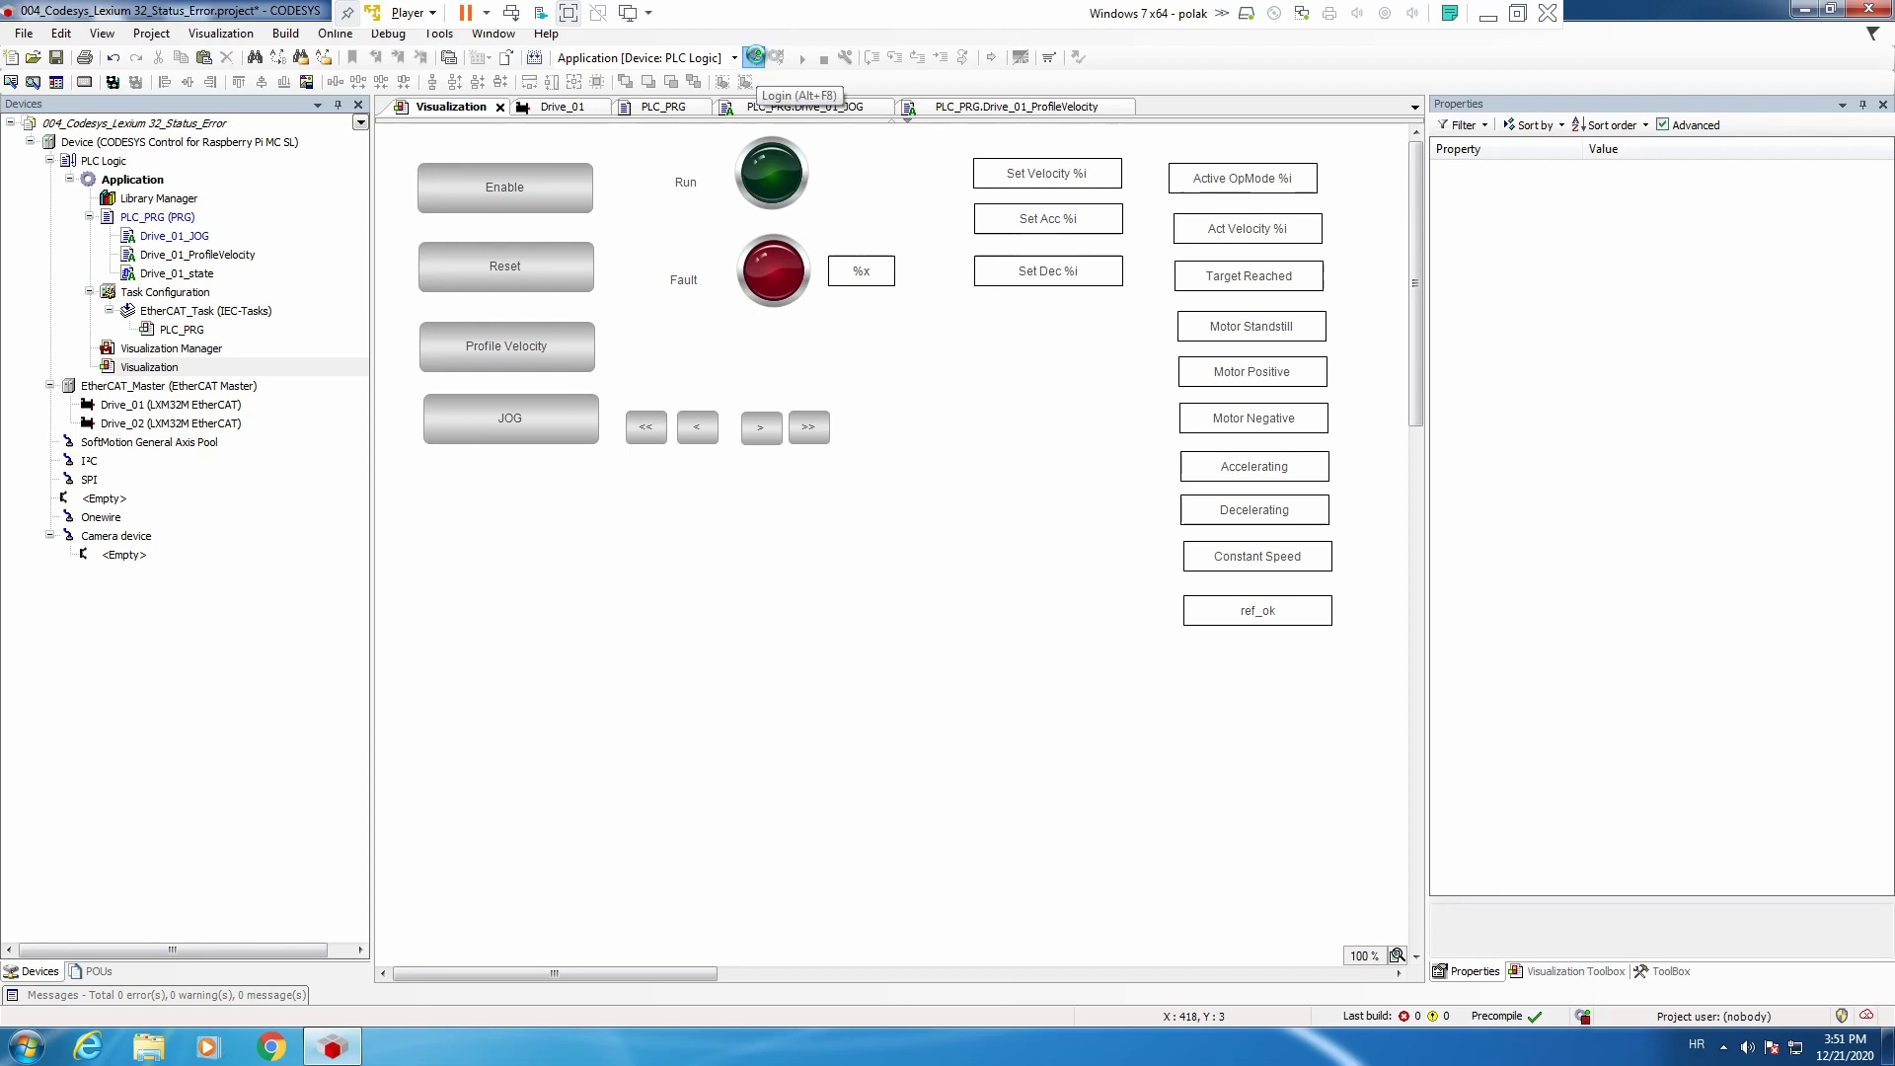
left_click(911, 568)
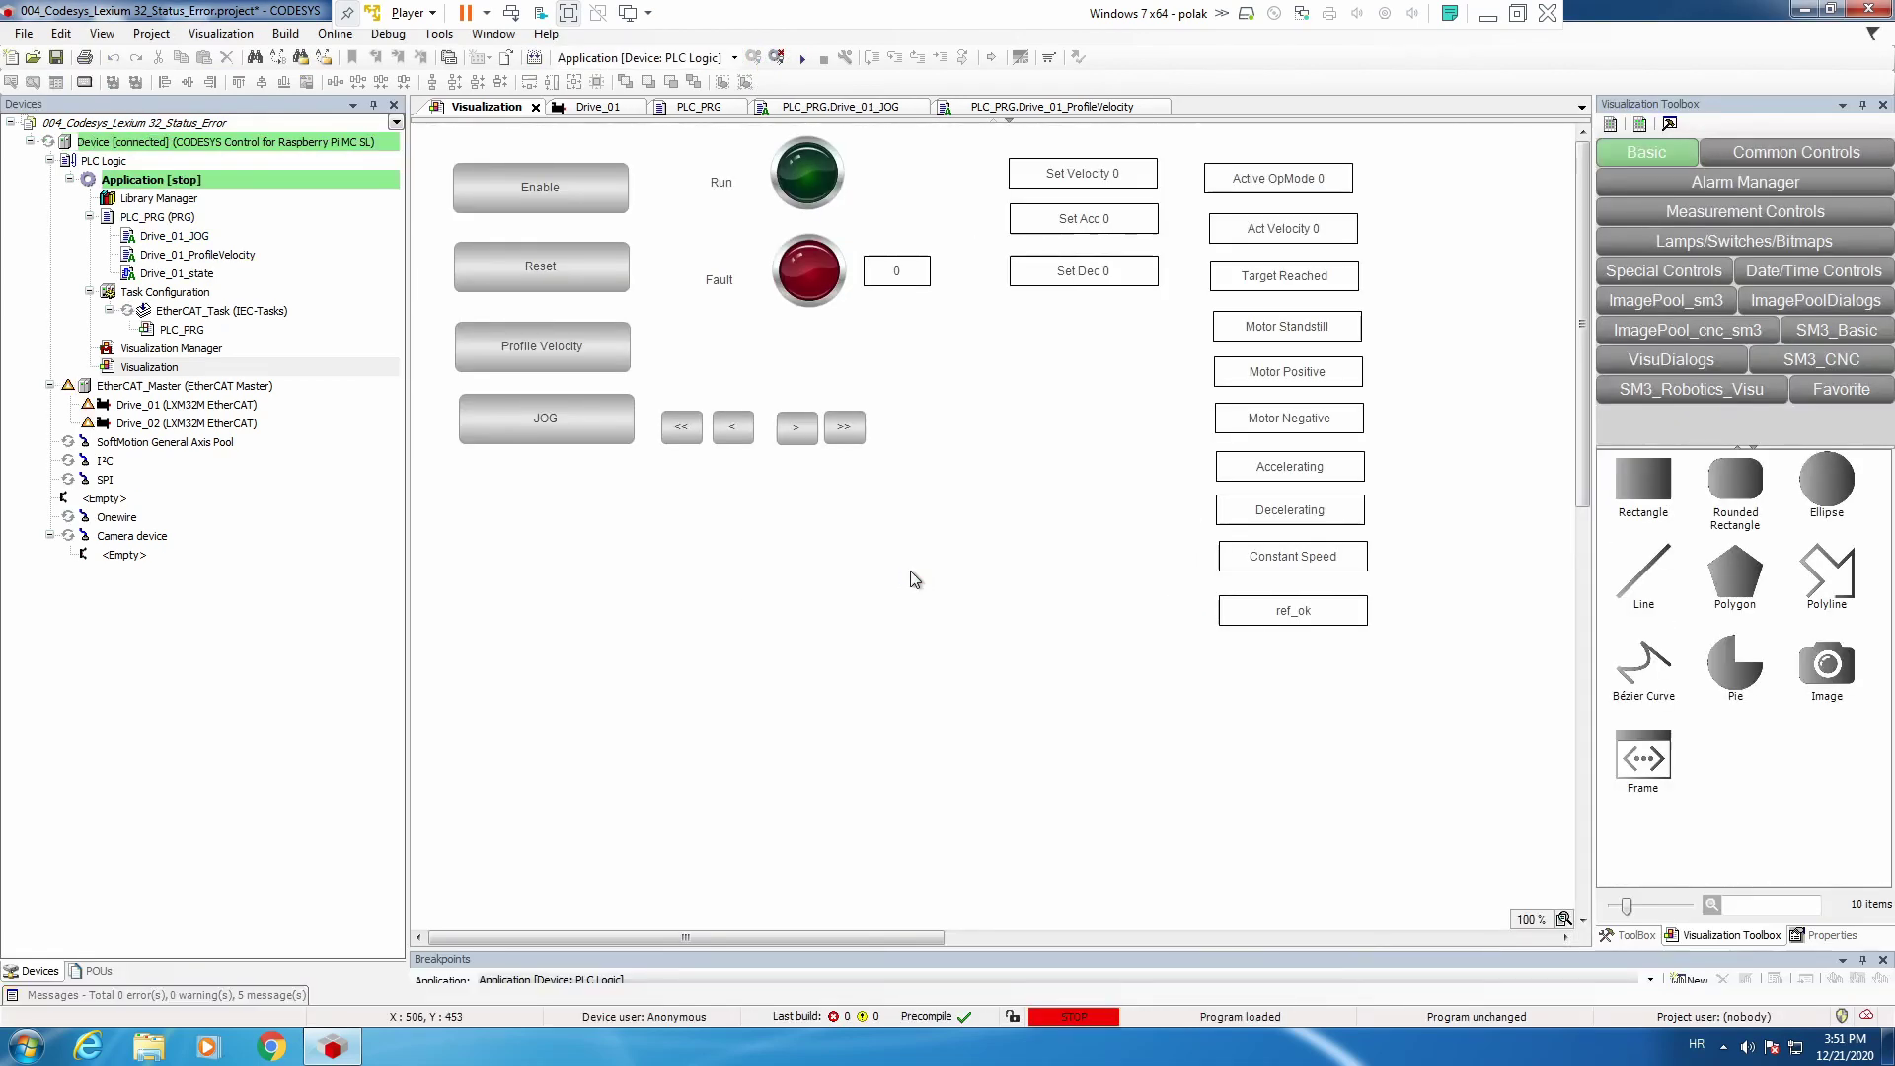
left_click(801, 56)
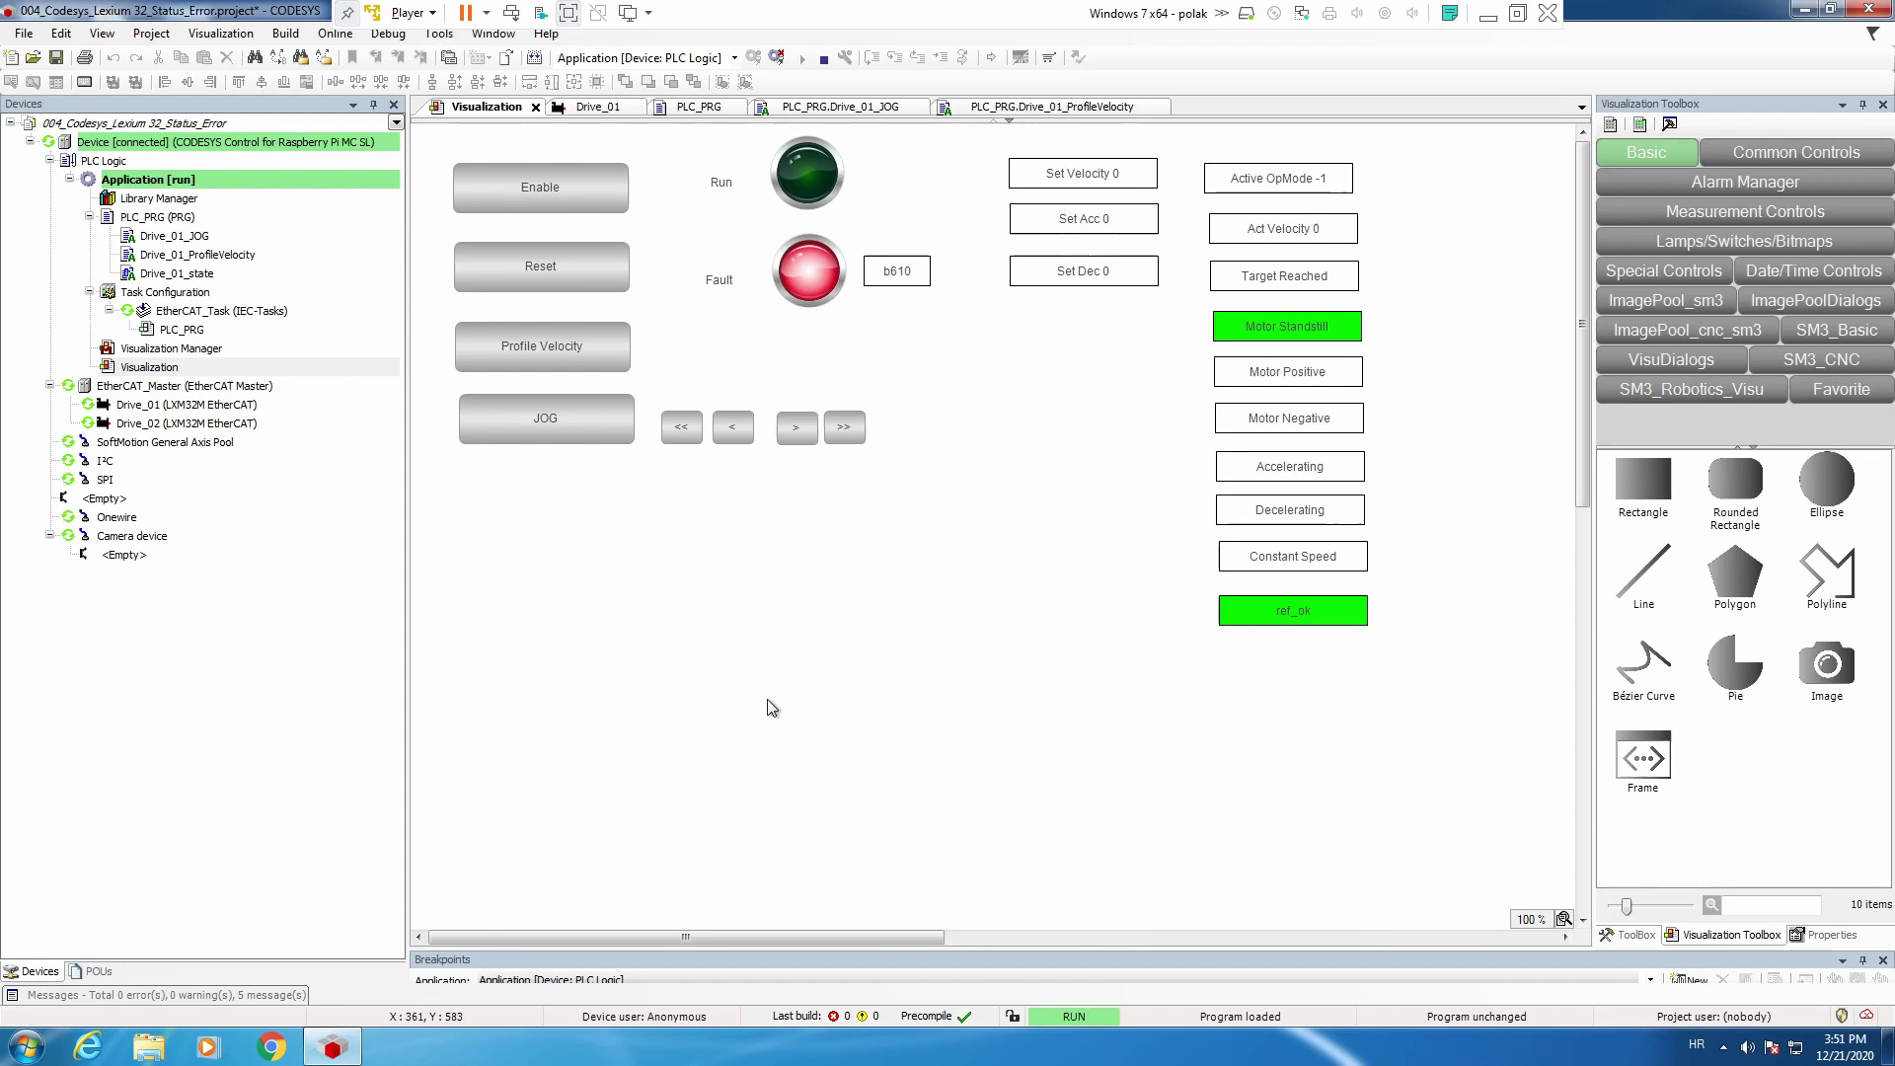
Reset the drive fault, enable the drive, and select Profile Velocity mode.
left_click(581, 285)
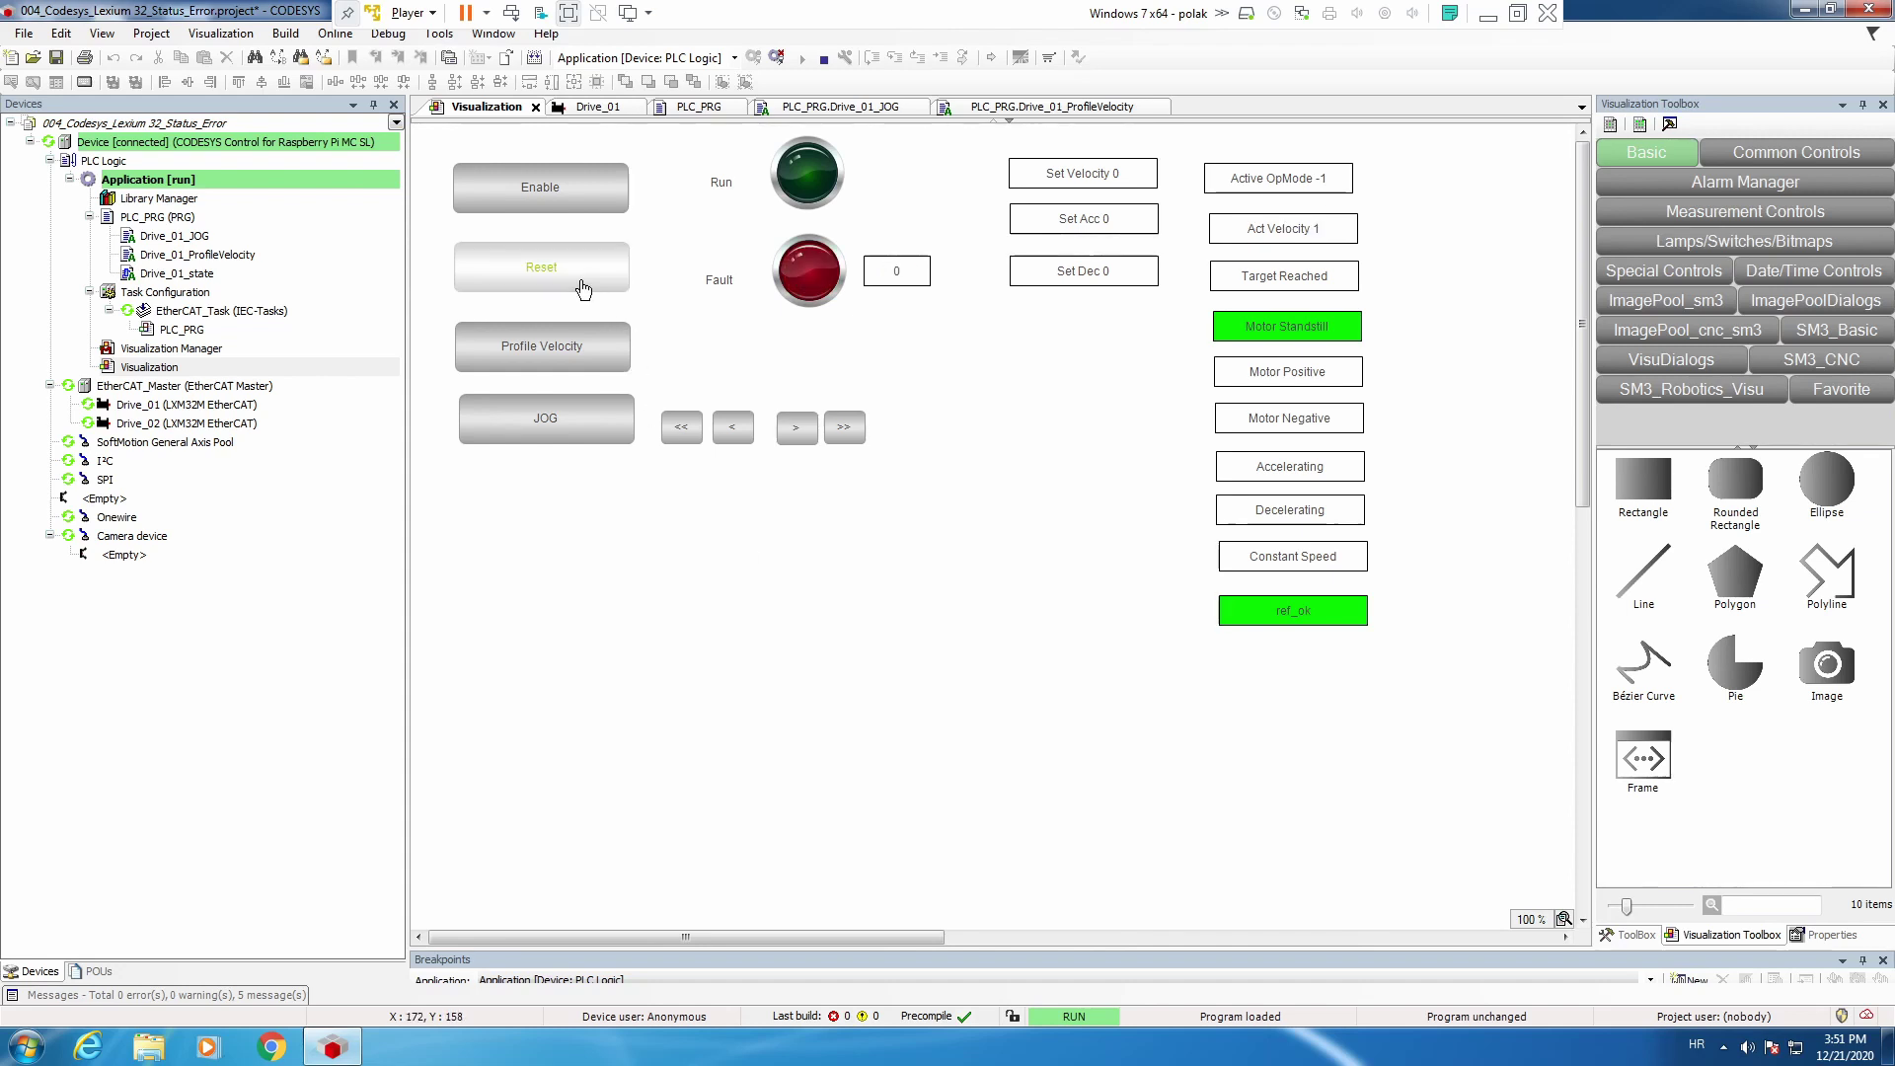
left_click(571, 194)
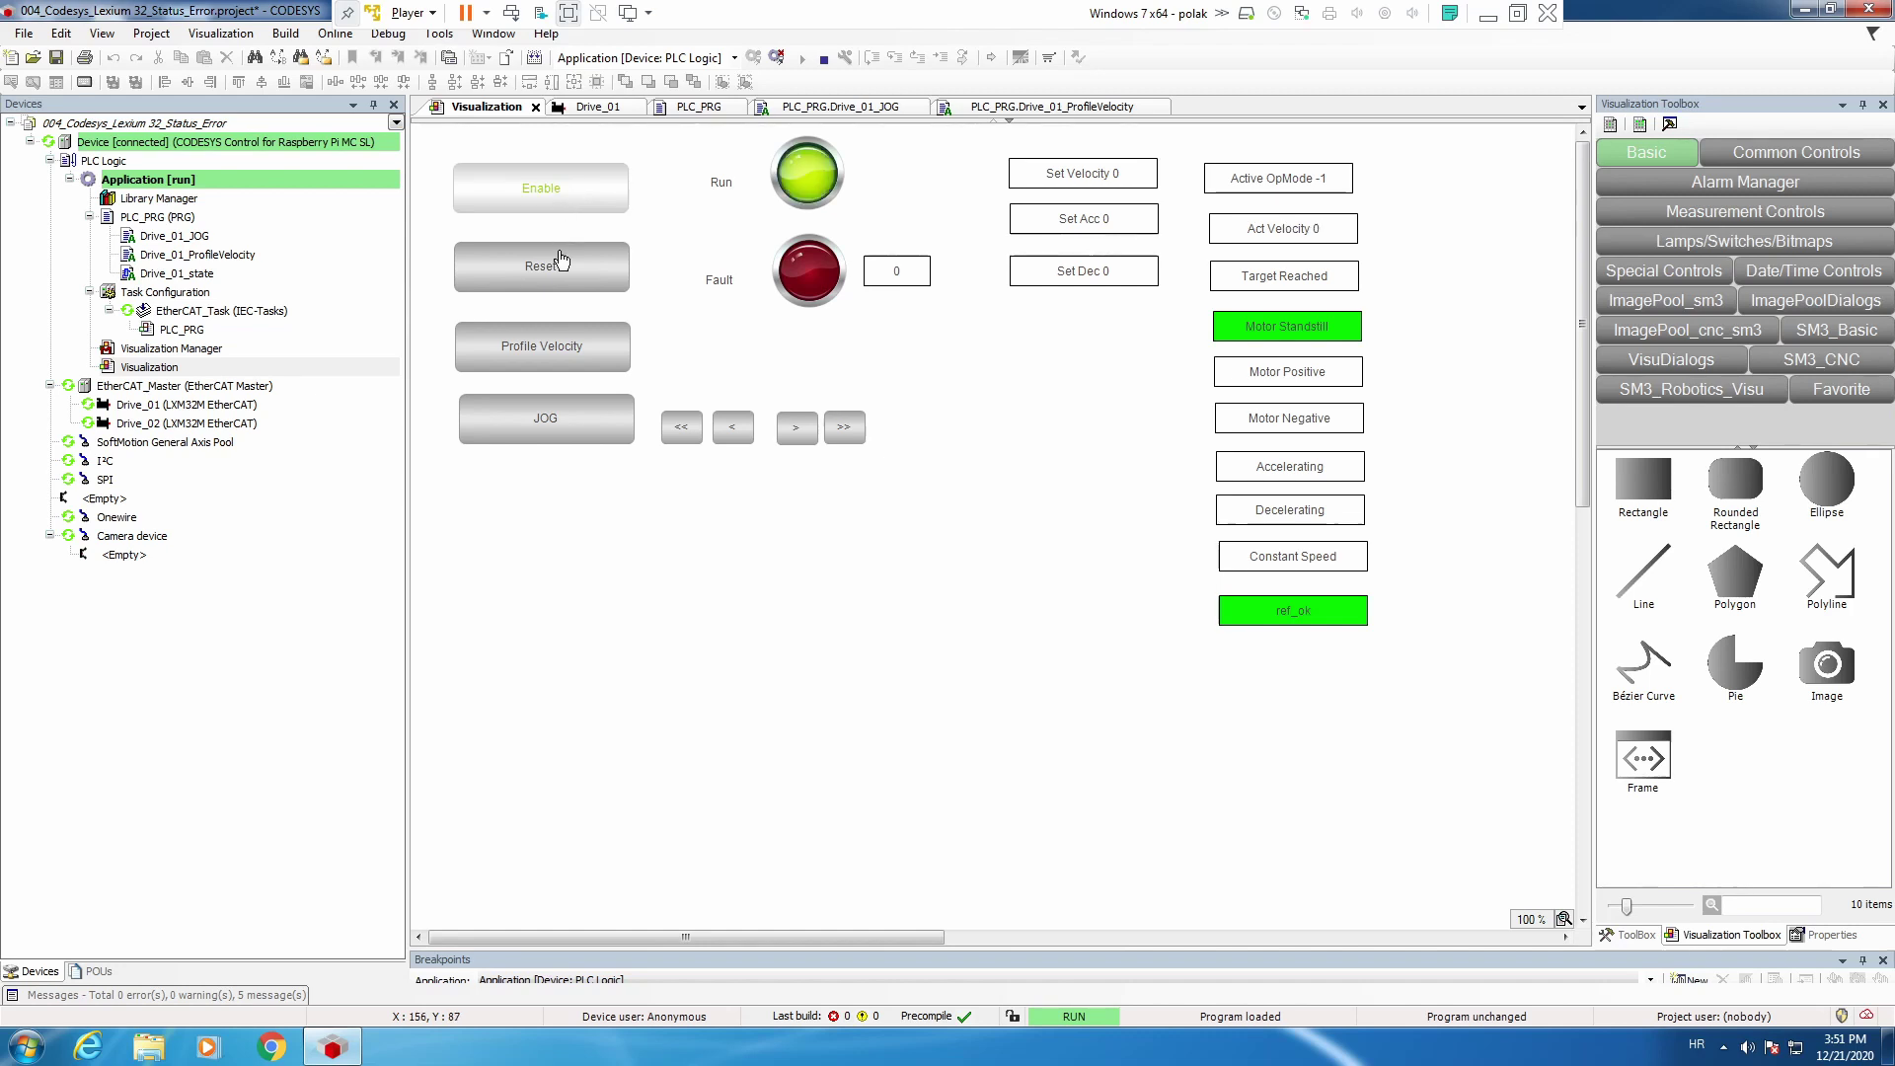
left_click(560, 363)
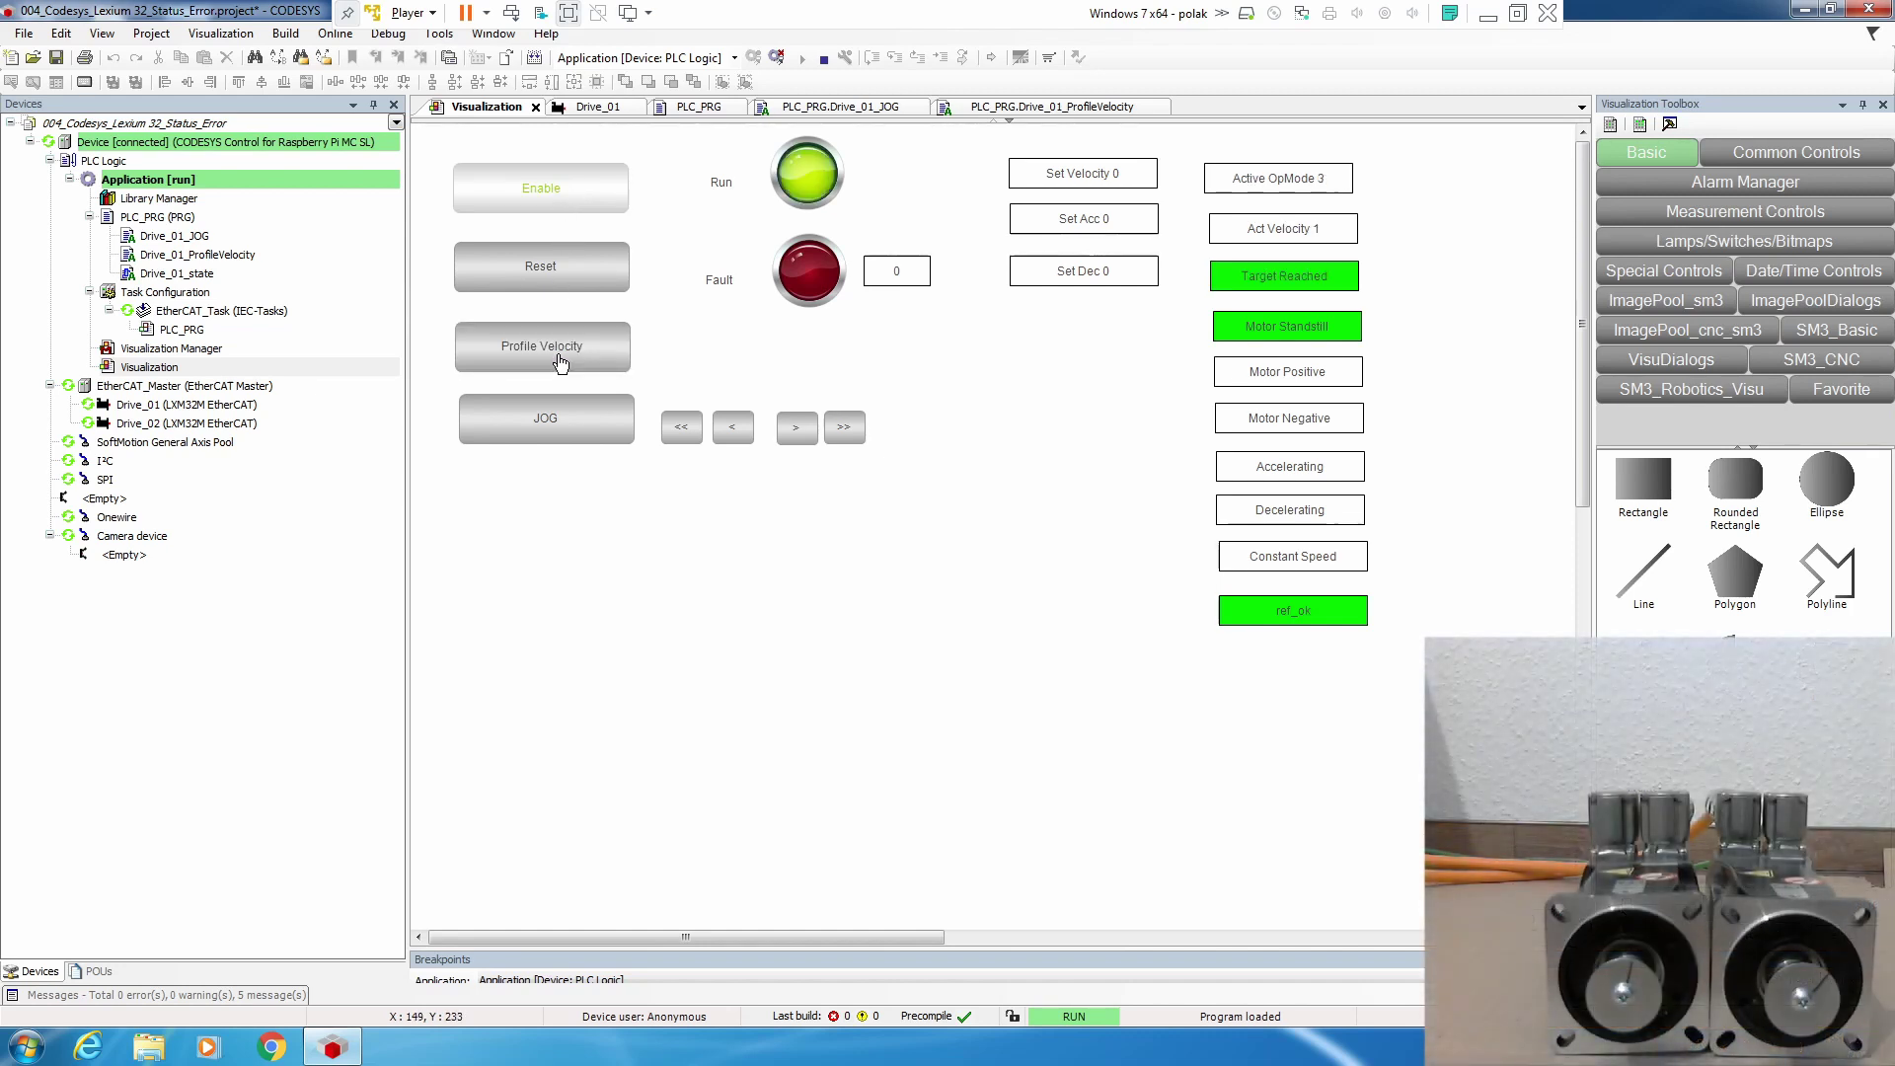
Enter JOG mode and jog the motor with <, >, >> and << in turn.
left_click(557, 422)
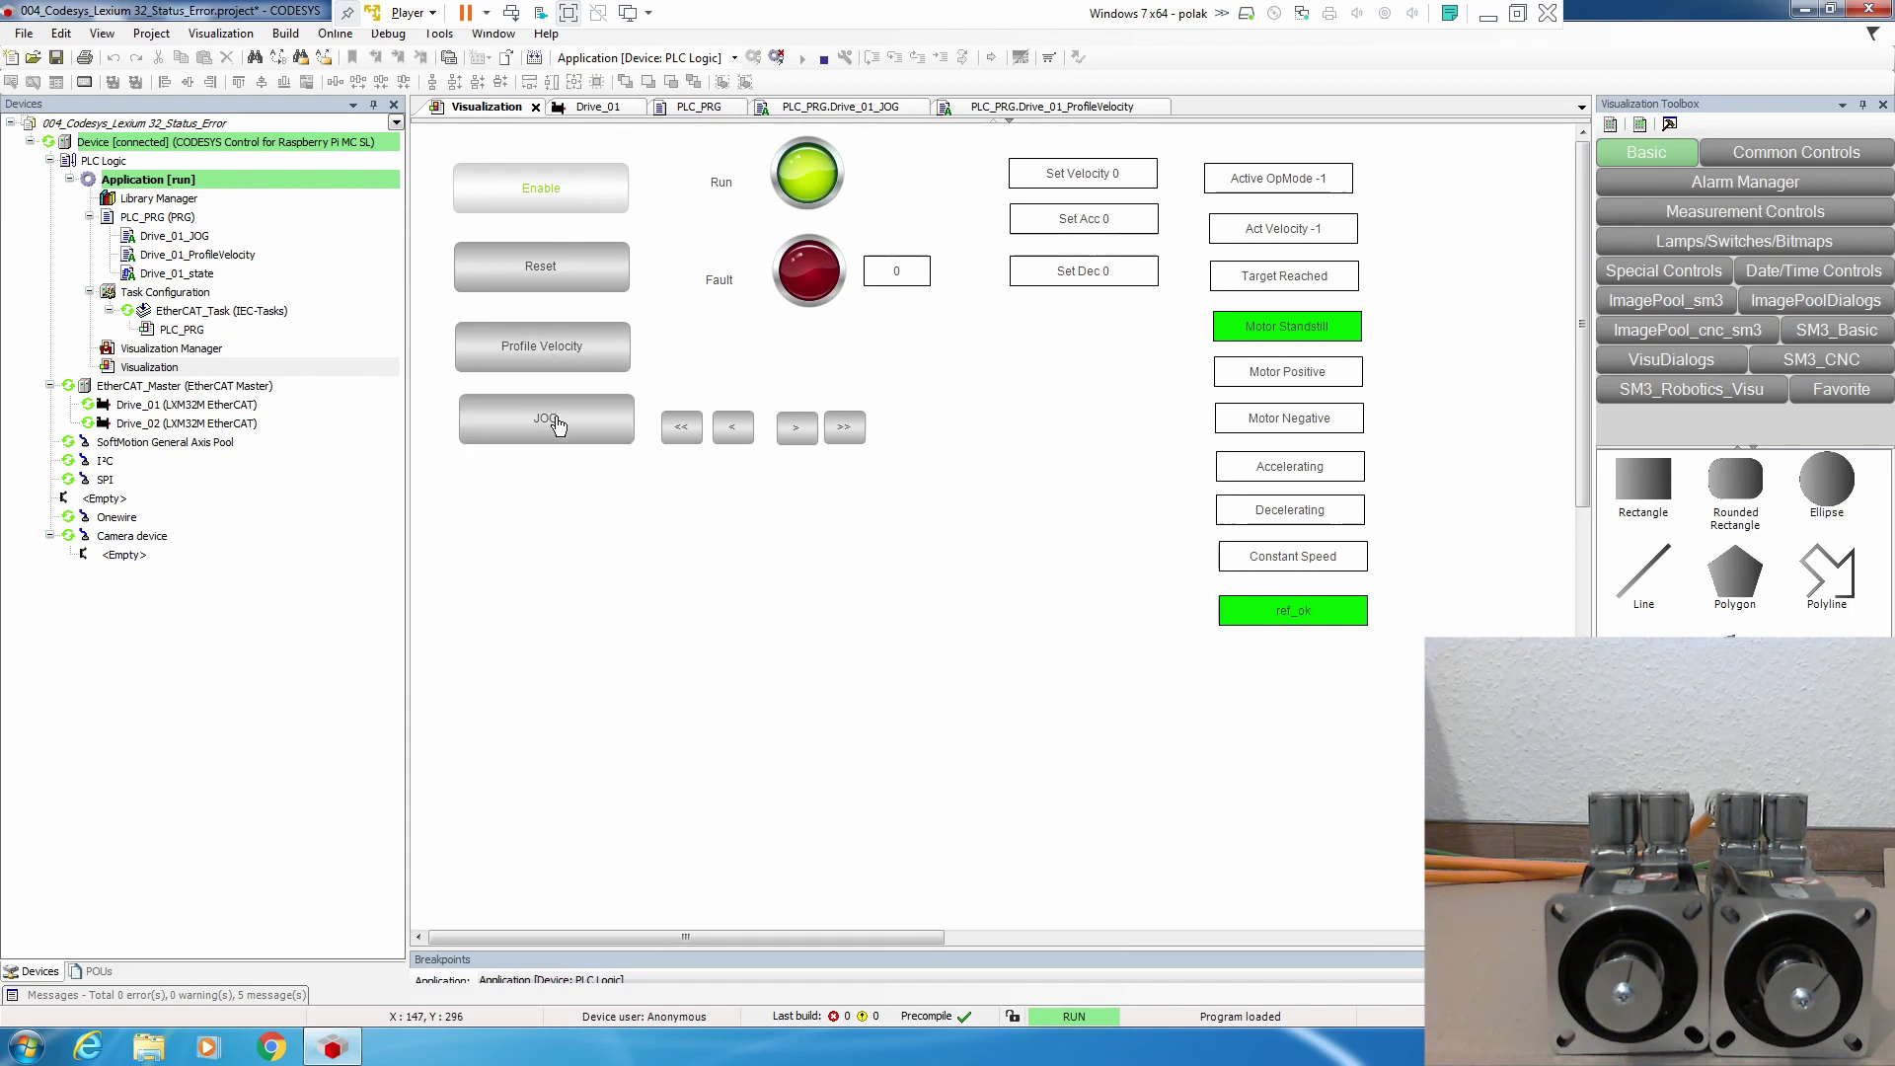
mouse_move(1279, 178)
left_click(732, 436)
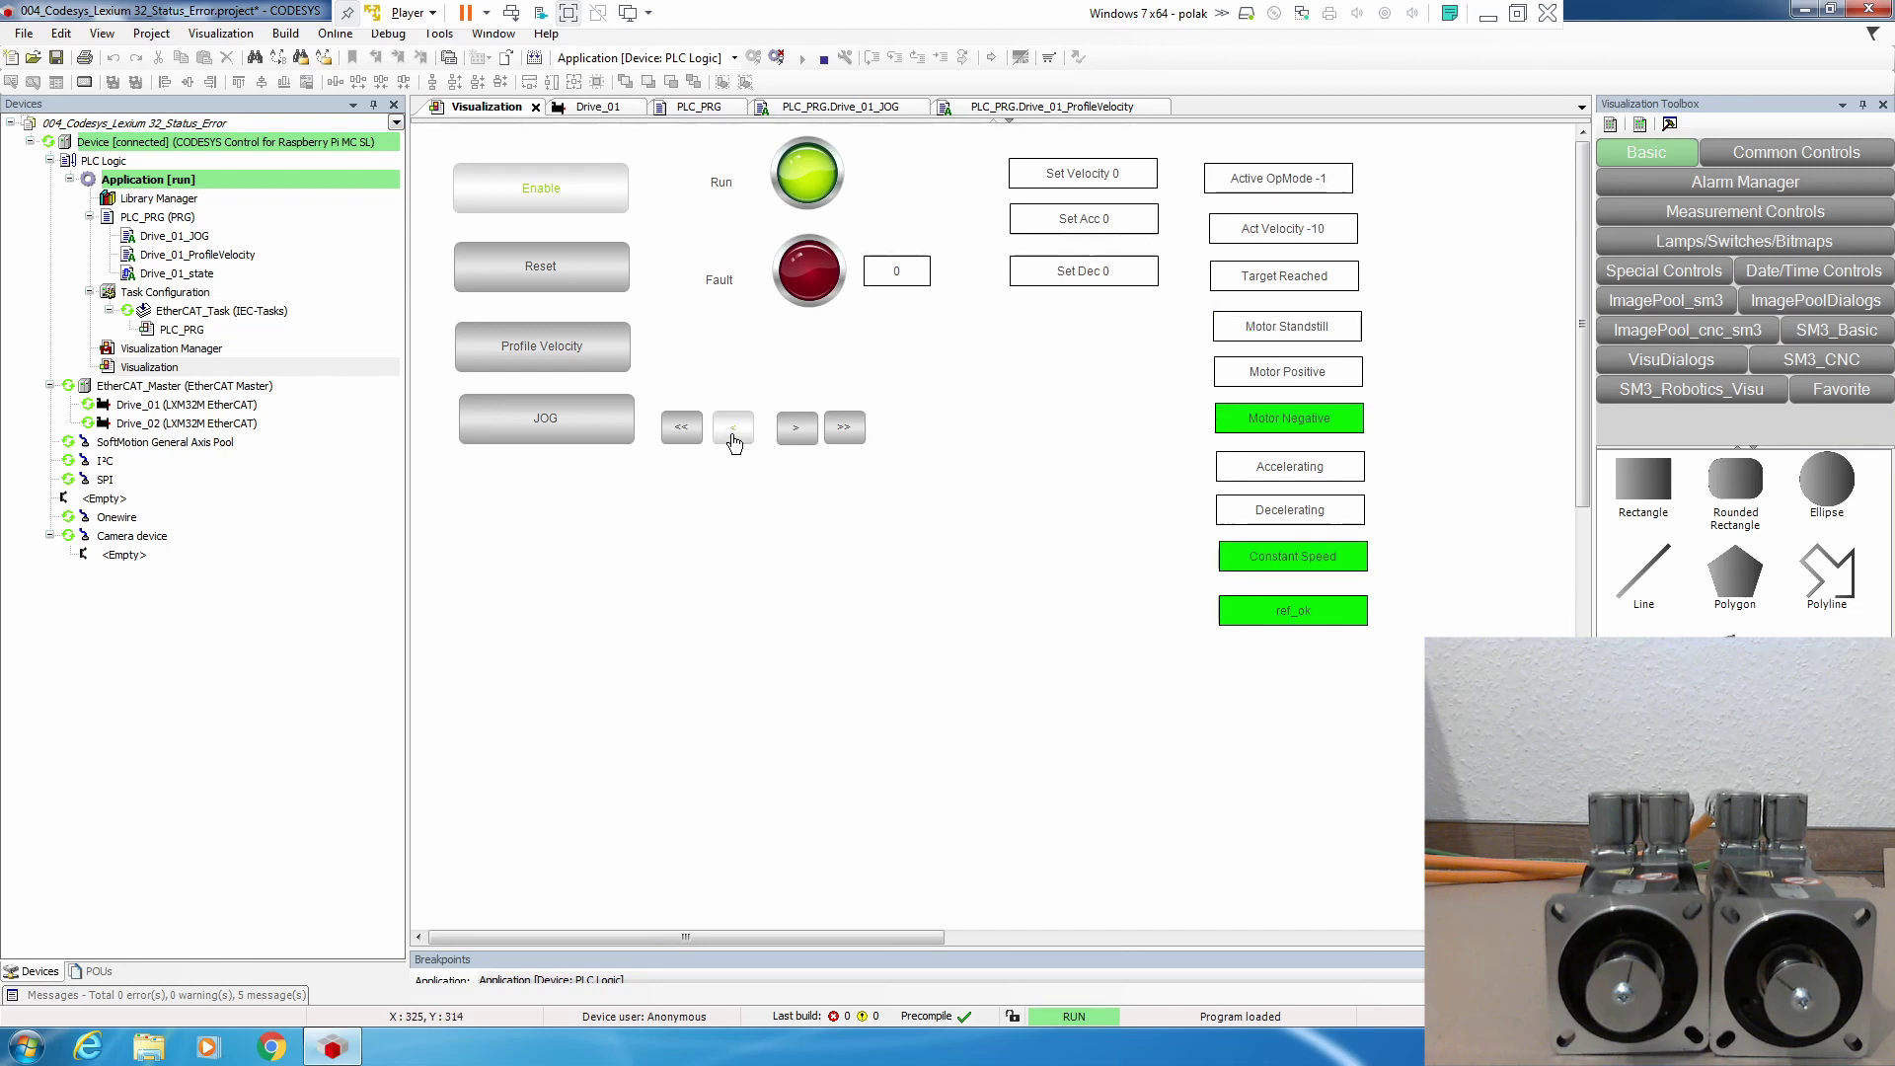
left_click(797, 439)
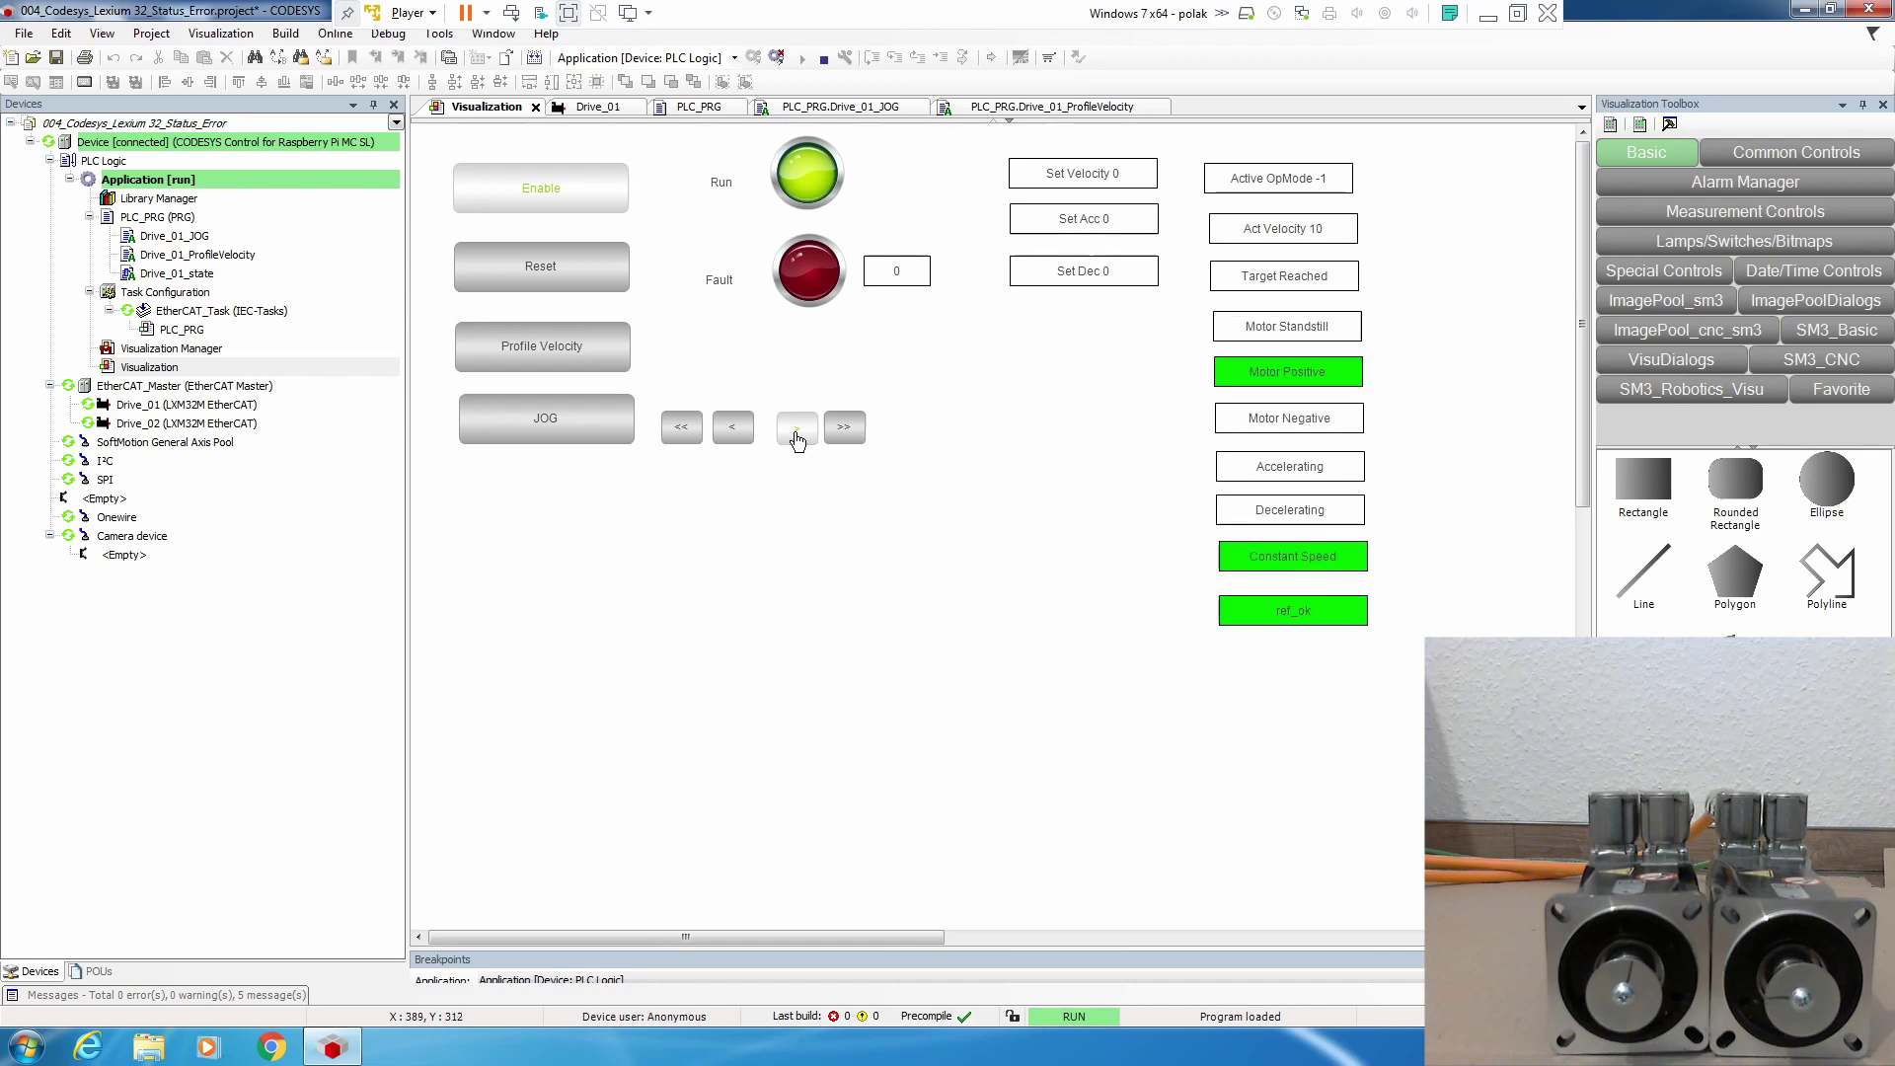
left_click(847, 432)
left_click(680, 433)
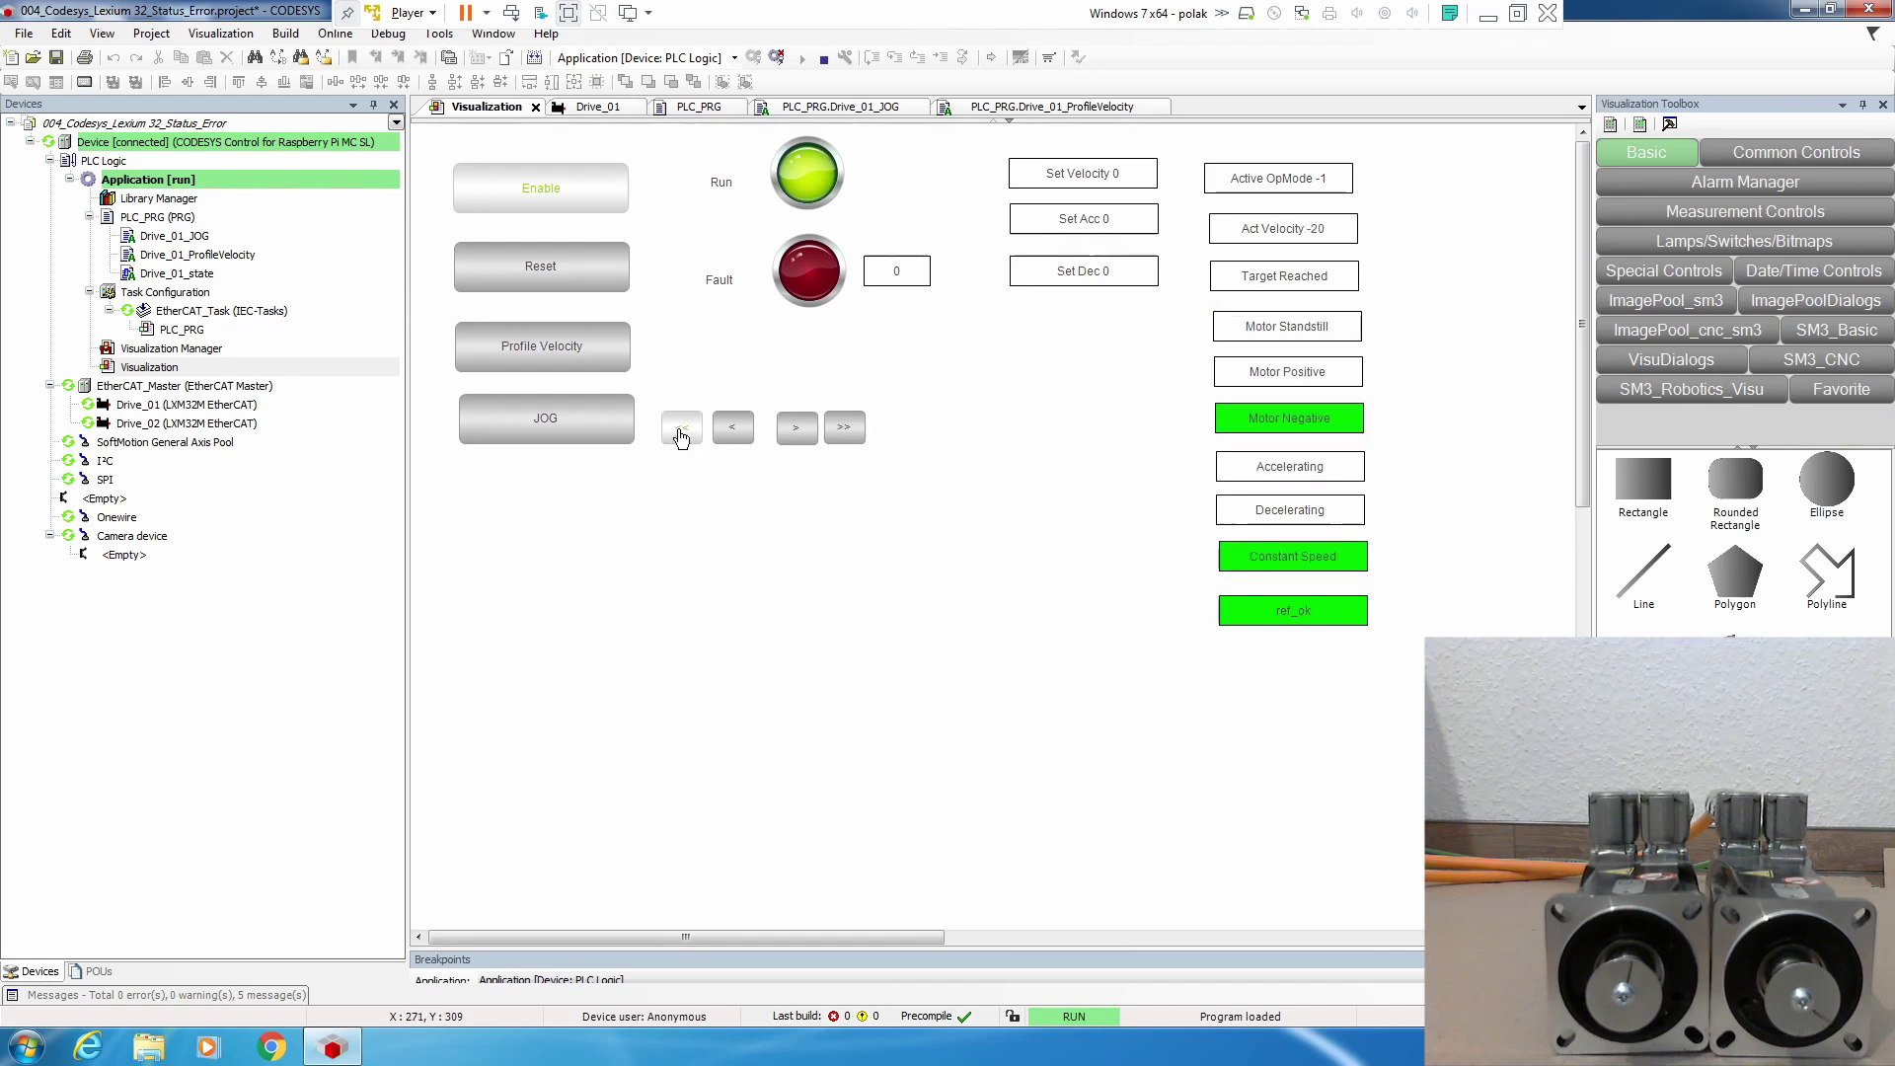